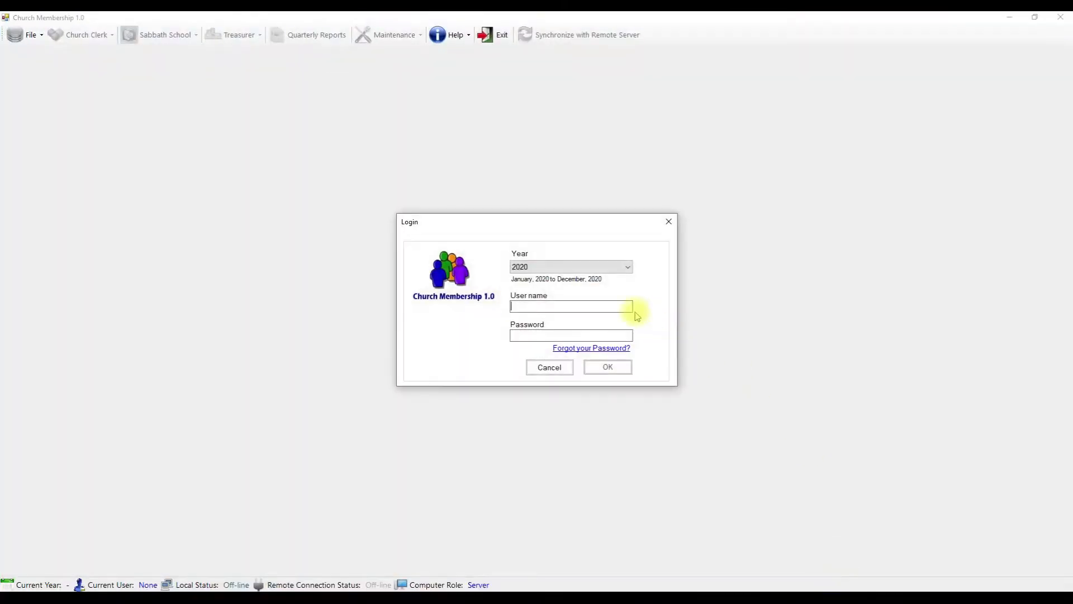
# - Sign in with the administrator user name and password, retrying after the wrong-password warning
pyautogui.write('admin')
pyautogui.press('Tab')
pyautogui.write('******')
pyautogui.press('Return')
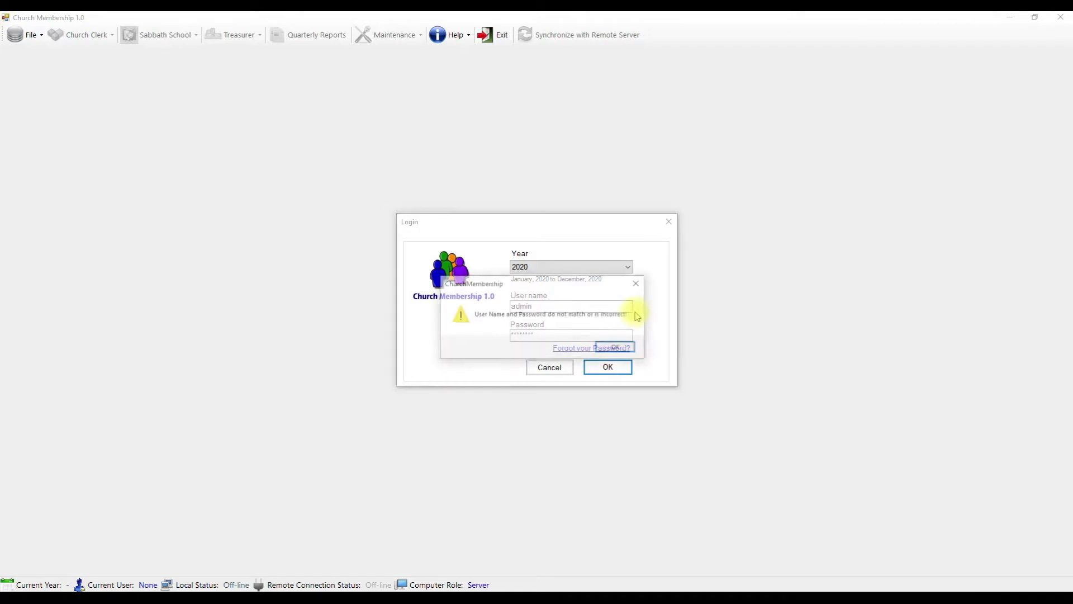
pyautogui.press('Return')
pyautogui.write('*')
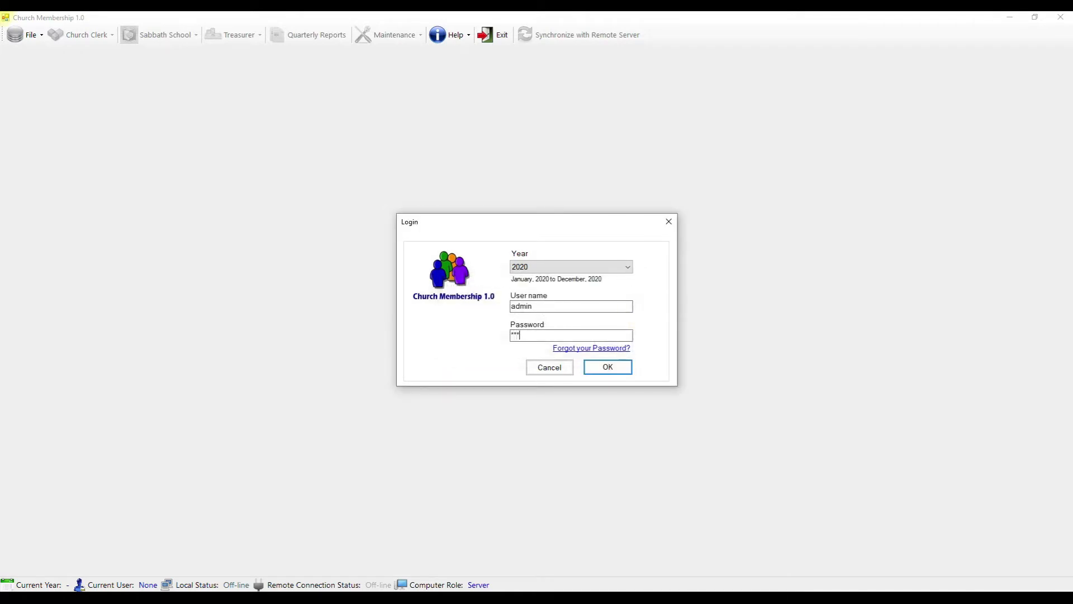
pyautogui.press('Return')
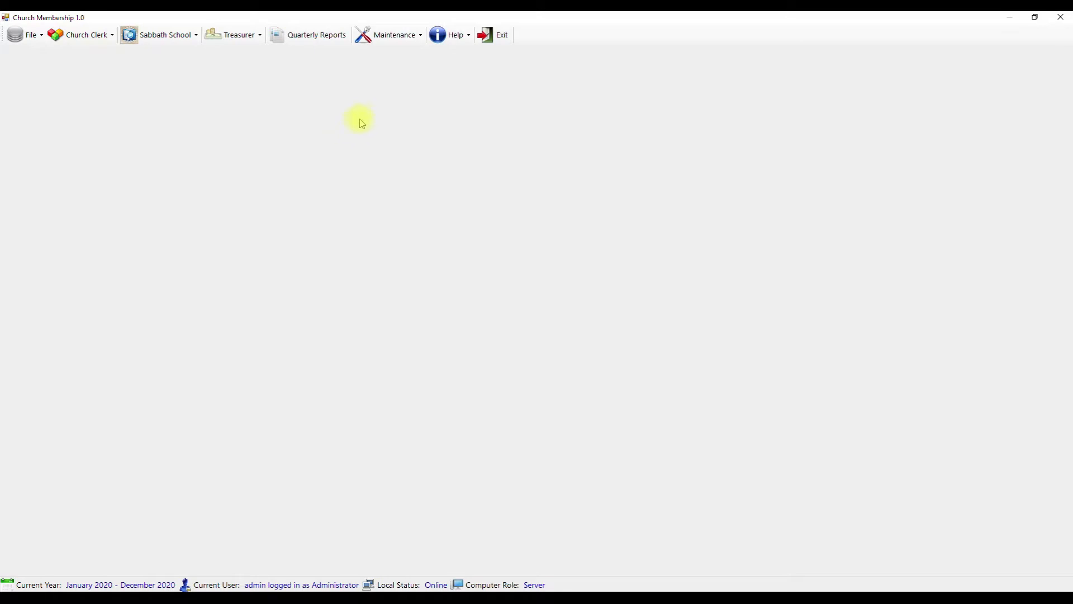
# - Open the Membership List under Church Clerk > Members
pyautogui.click(94, 41)
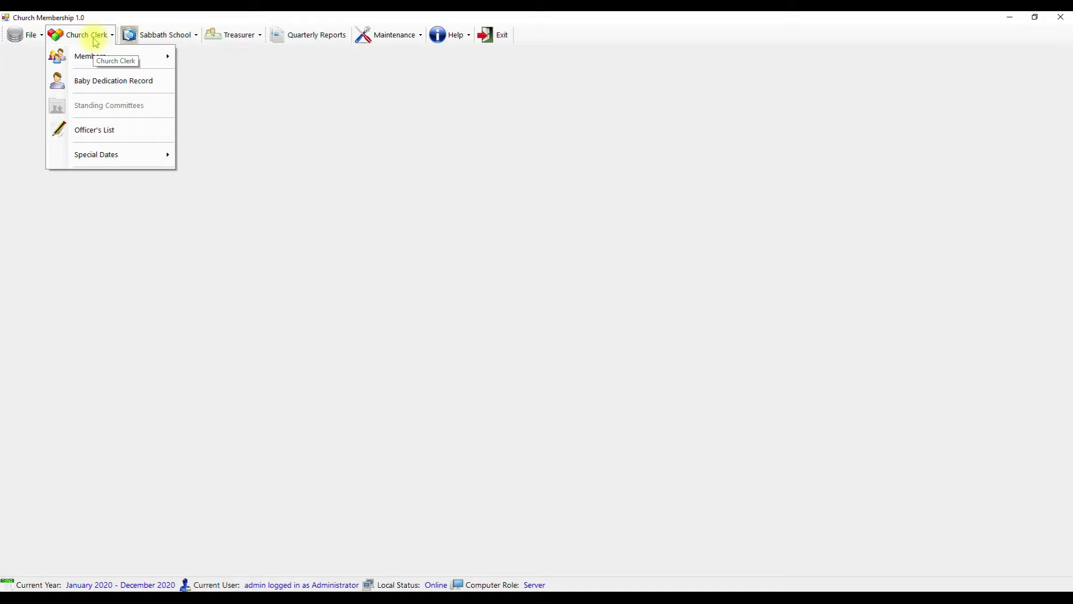
pyautogui.moveTo(101, 62)
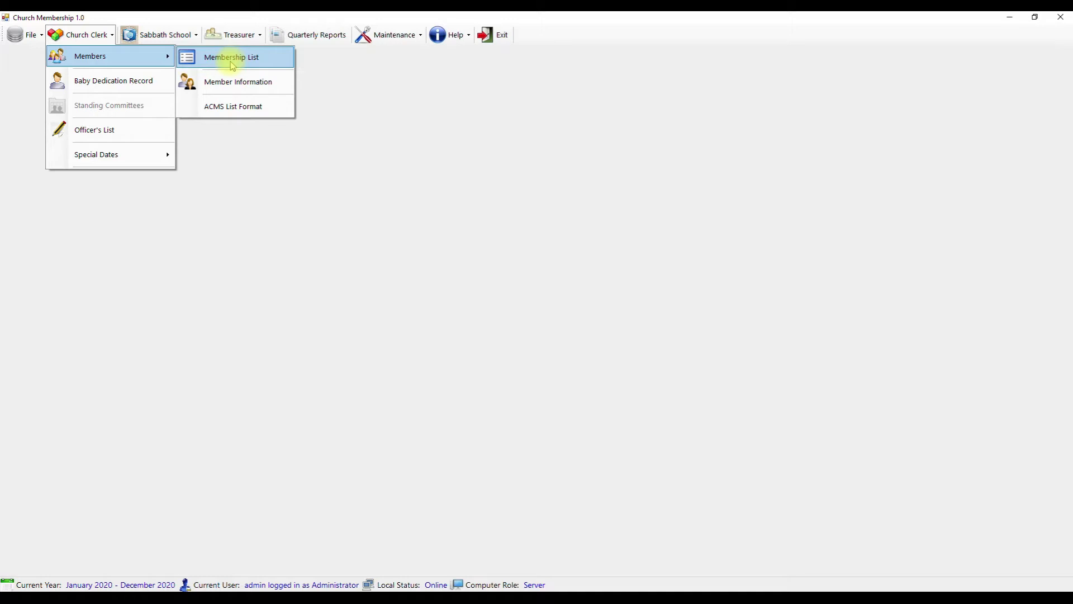
pyautogui.click(223, 67)
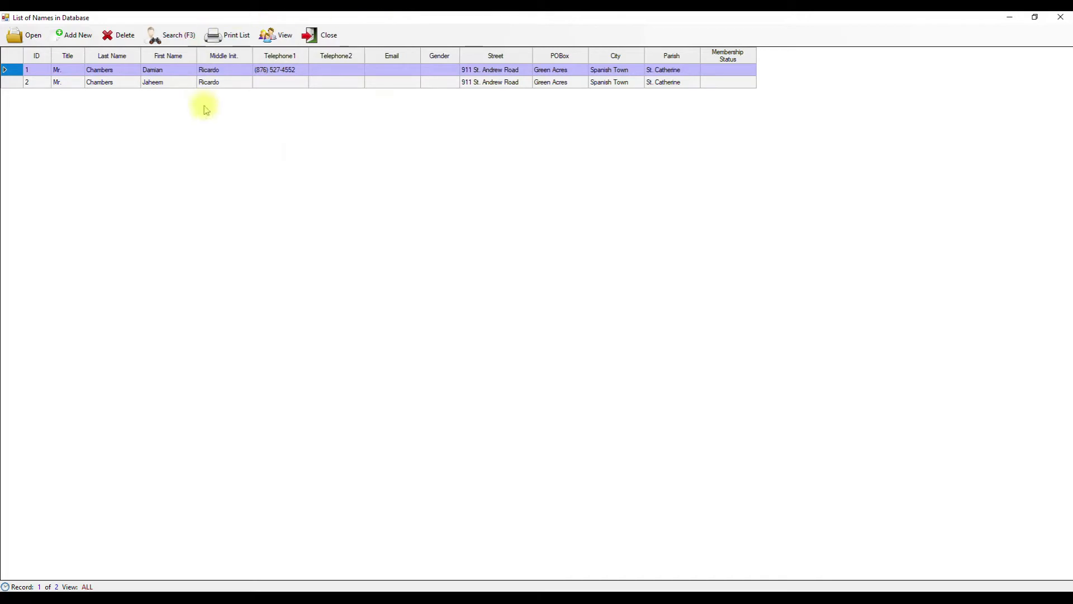
# - Start a new member record with title Mr., the member's first name, last name and street
pyautogui.click(81, 40)
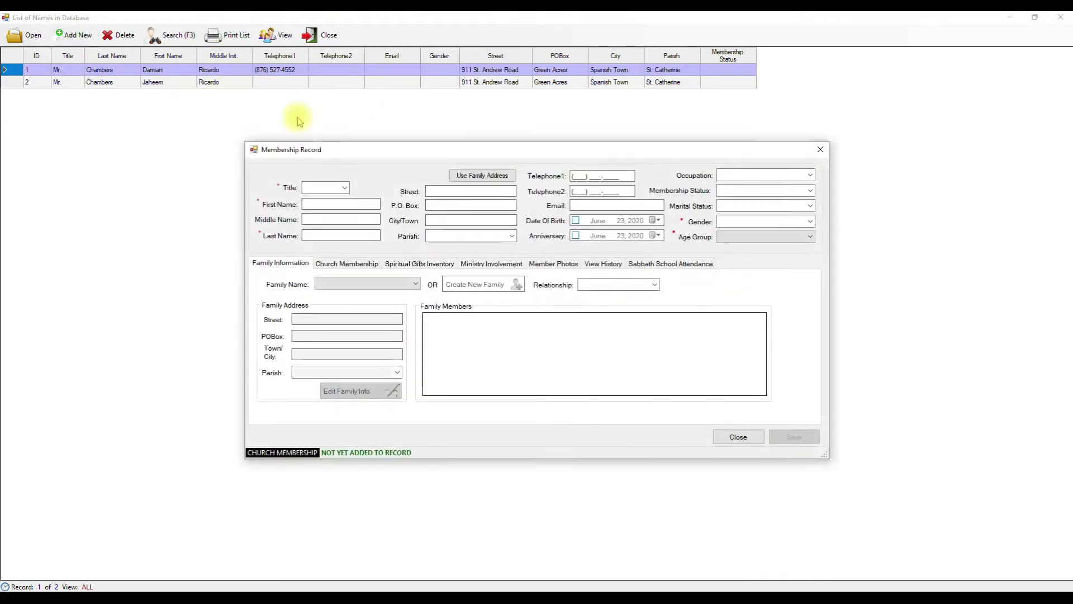
pyautogui.click(346, 188)
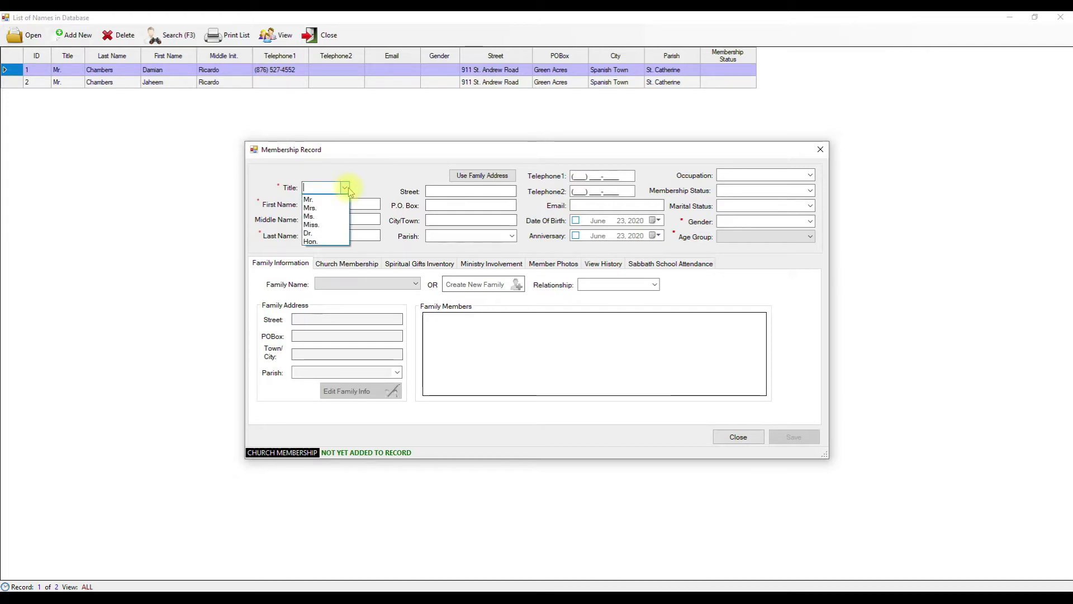
pyautogui.press('Down')
pyautogui.press('Tab')
pyautogui.press('Tab')
pyautogui.press('Tab')
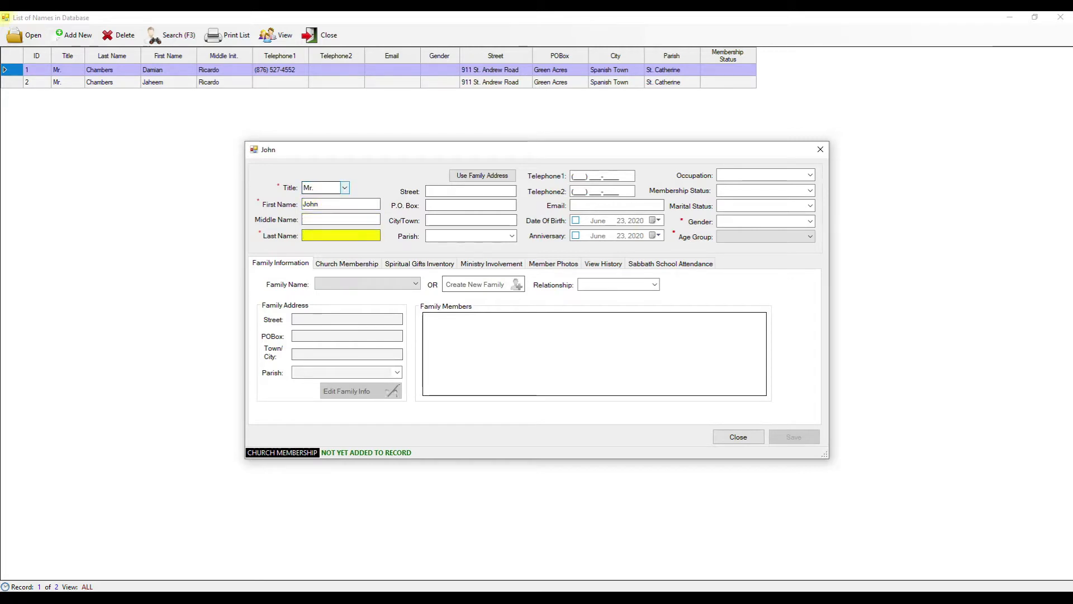
pyautogui.press('Tab')
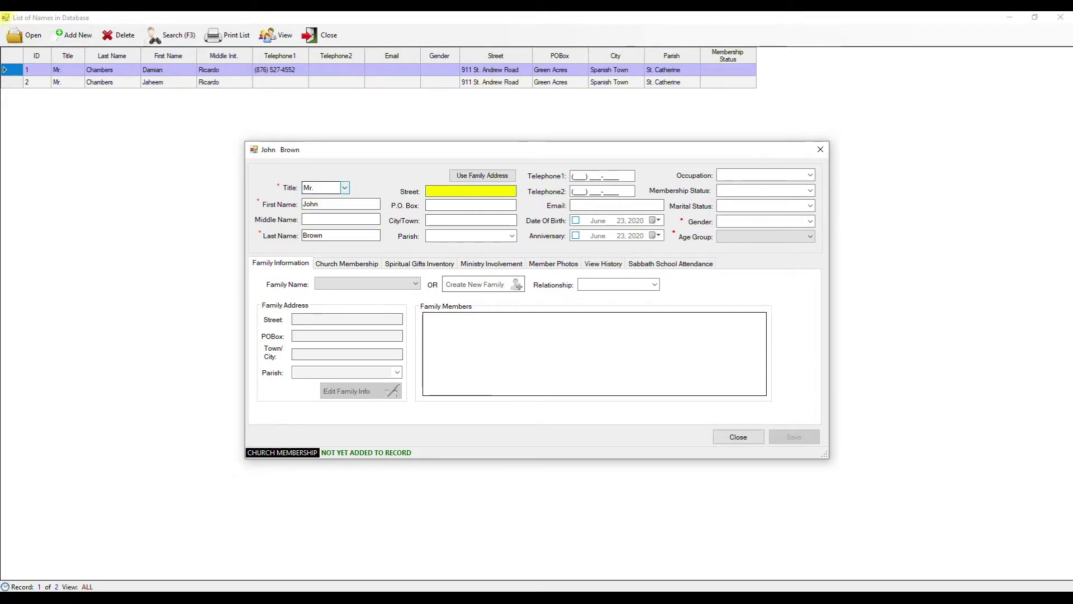
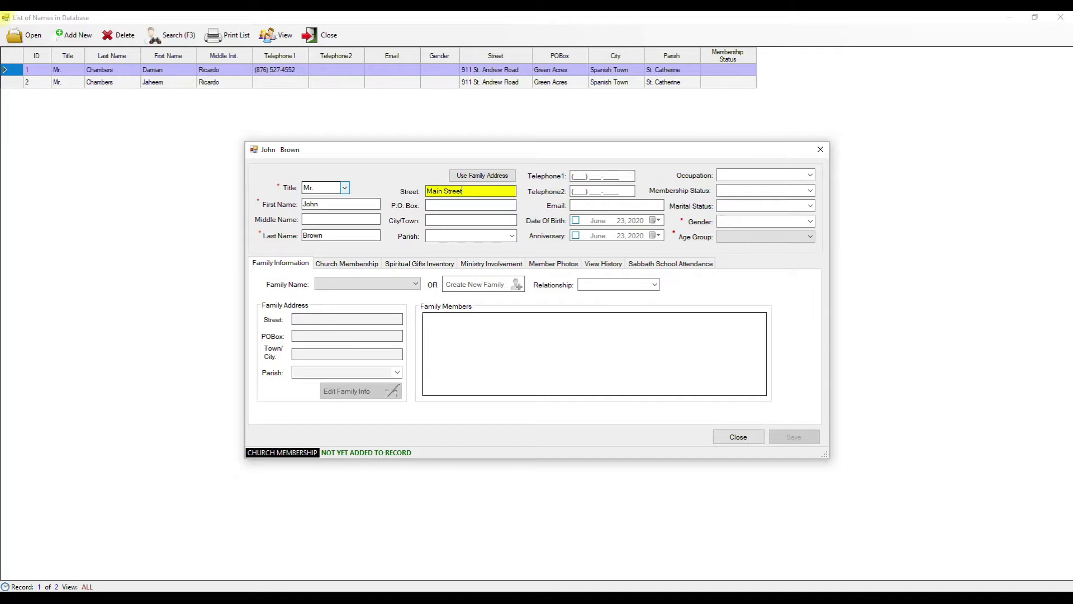
pyautogui.press('Tab')
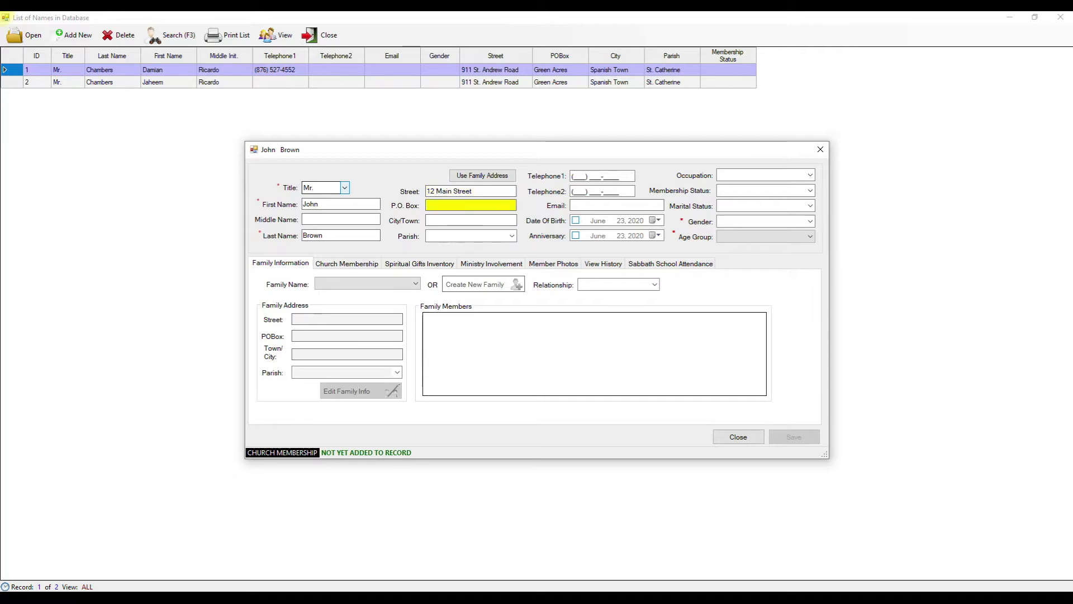
# - Put the town name in City/Town and choose St. Catherine as the parish
pyautogui.write('Spanish Town')
pyautogui.press('Tab')
pyautogui.hotkey('shift', 'Tab')
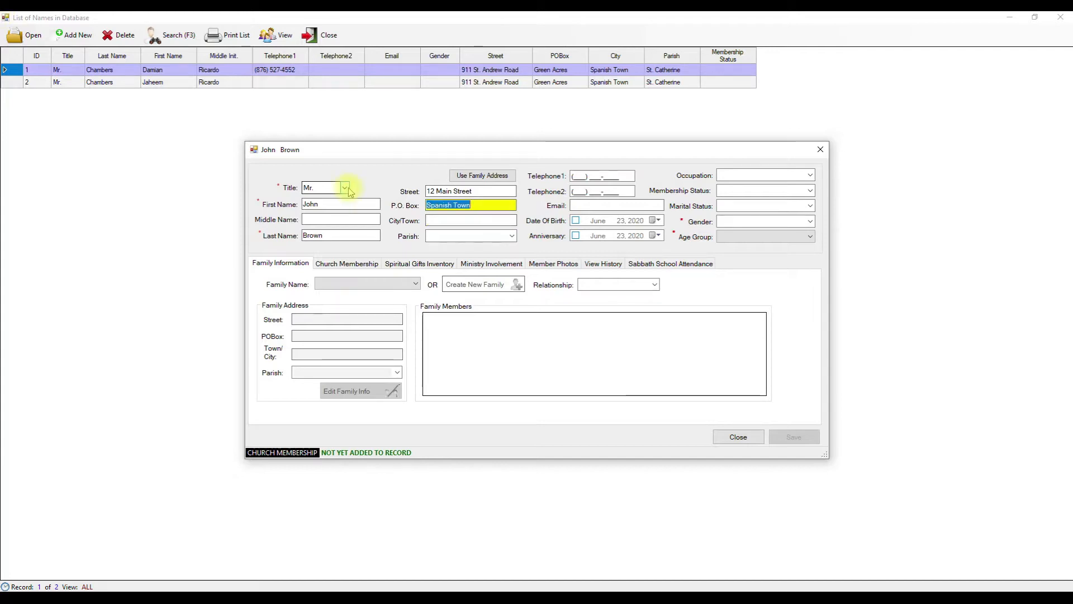
pyautogui.hotkey('ctrl', 'x')
pyautogui.press('Tab')
pyautogui.hotkey('ctrl', 'v')
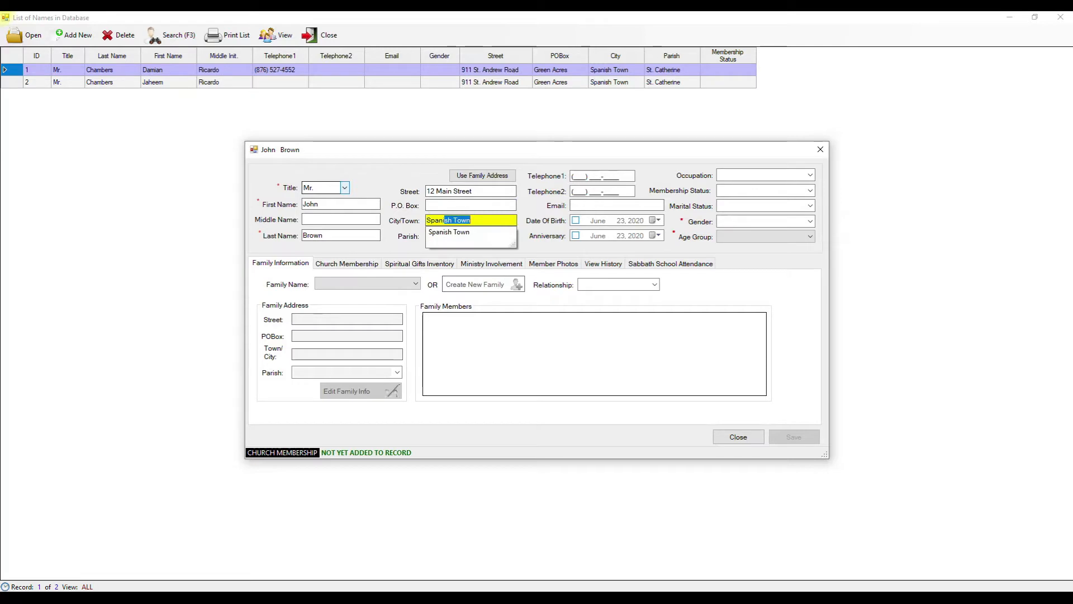
pyautogui.press('Tab')
pyautogui.write('s')
pyautogui.press('Tab')
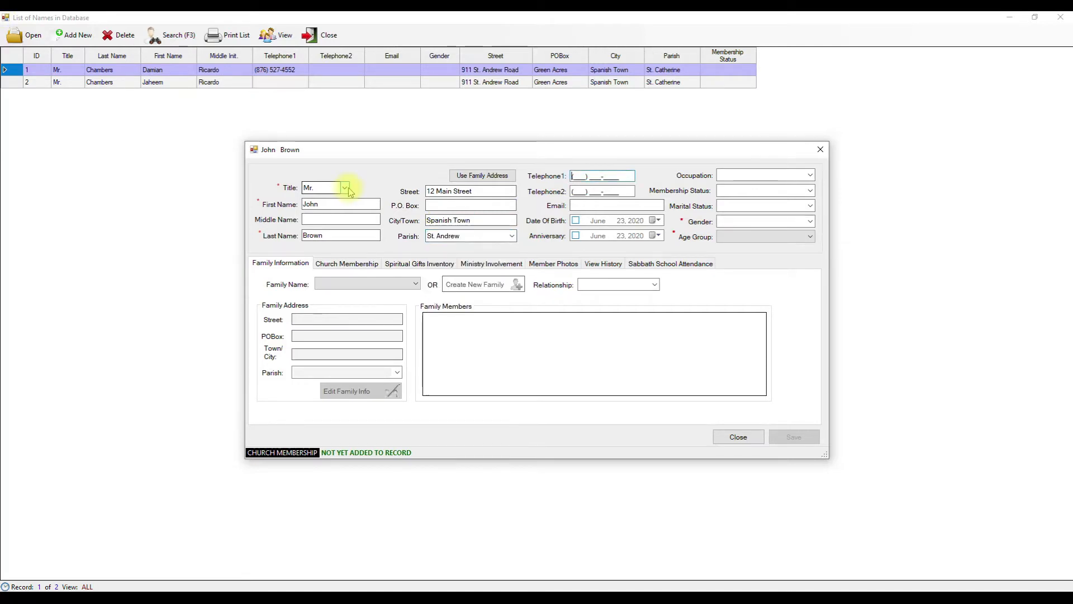
pyautogui.click(510, 235)
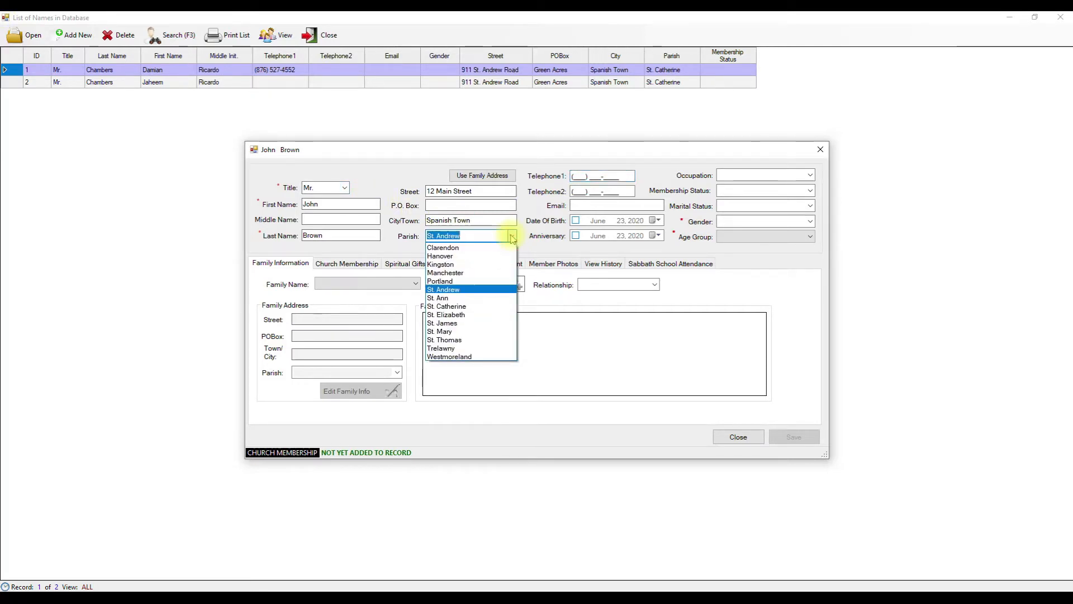
pyautogui.click(470, 305)
pyautogui.click(583, 177)
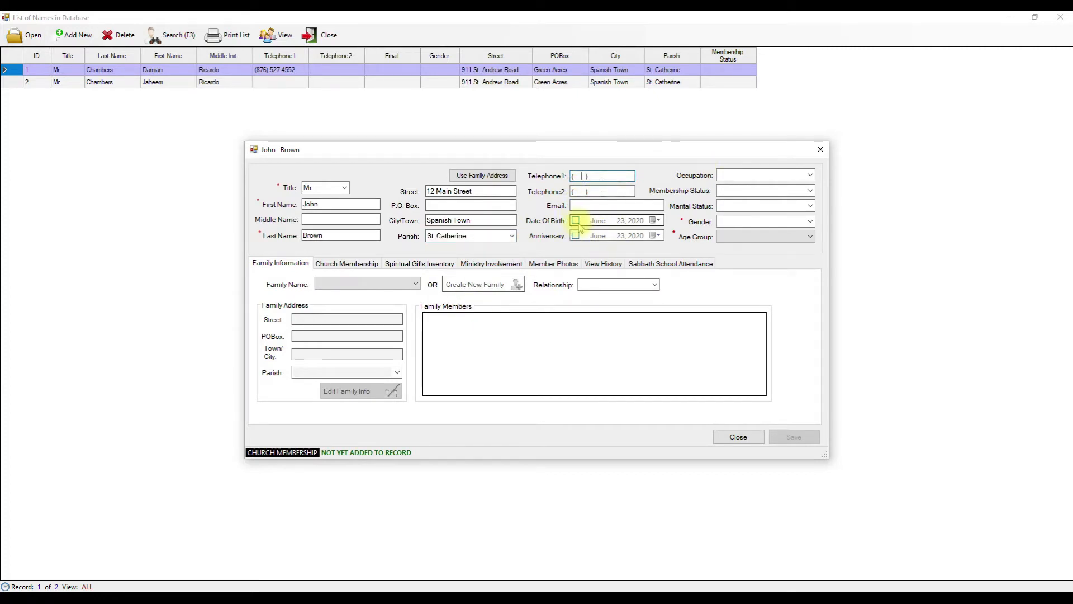
# - Set the date of birth to June 11, 1964 with the calendar picker
pyautogui.click(658, 221)
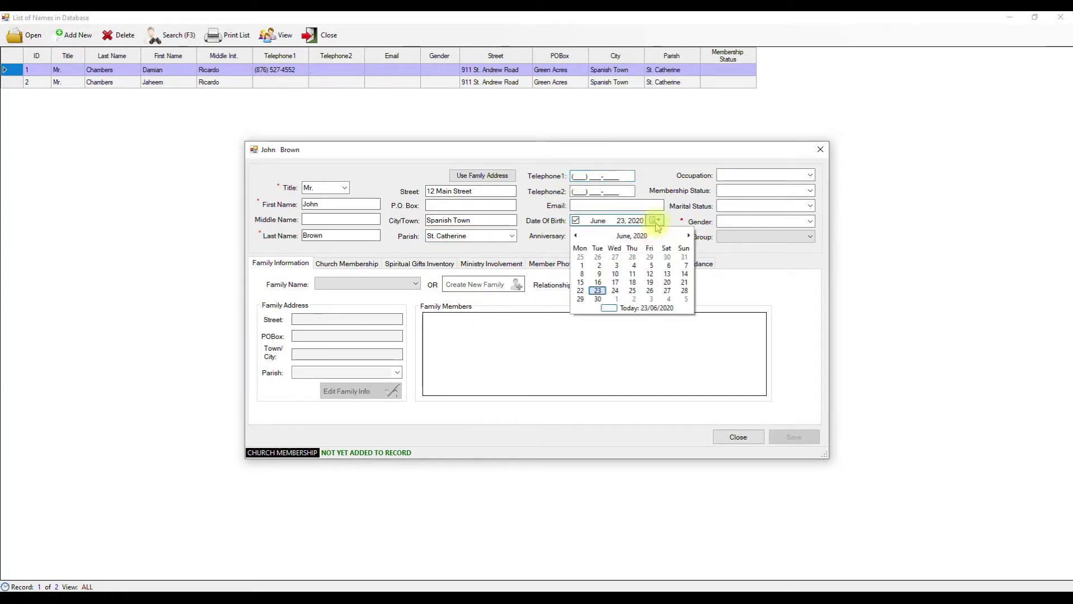
pyautogui.click(658, 220)
pyautogui.click(585, 222)
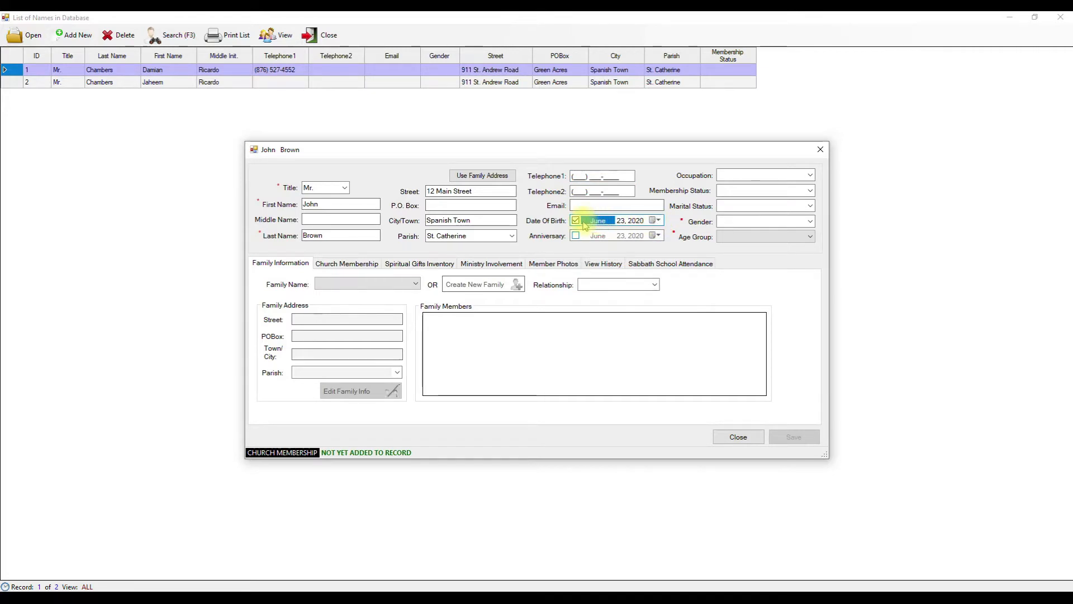
pyautogui.click(658, 220)
pyautogui.click(642, 244)
pyautogui.click(635, 237)
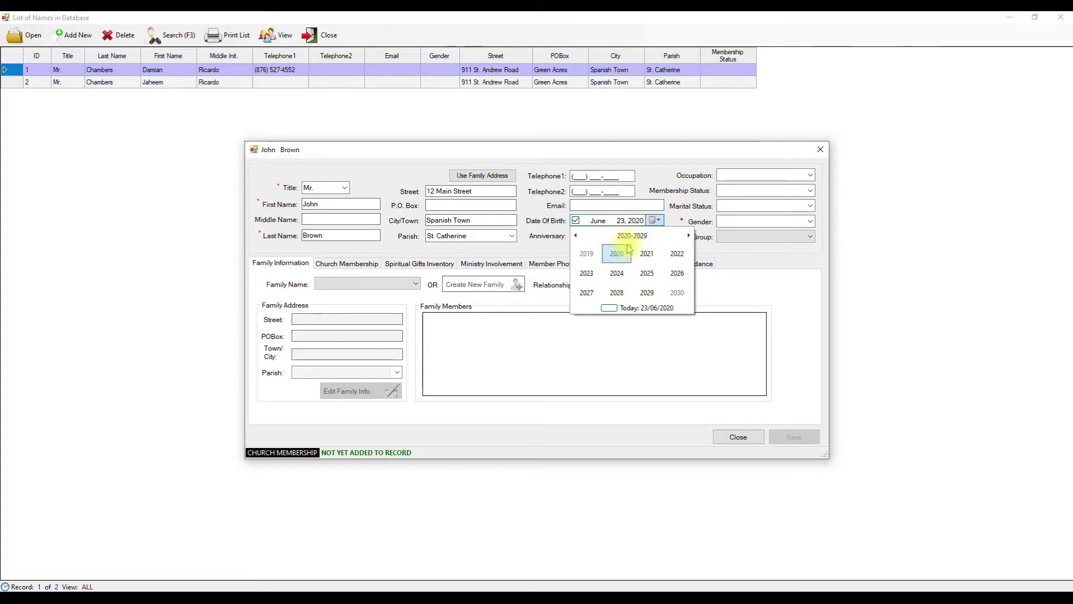
pyautogui.click(629, 235)
pyautogui.click(579, 236)
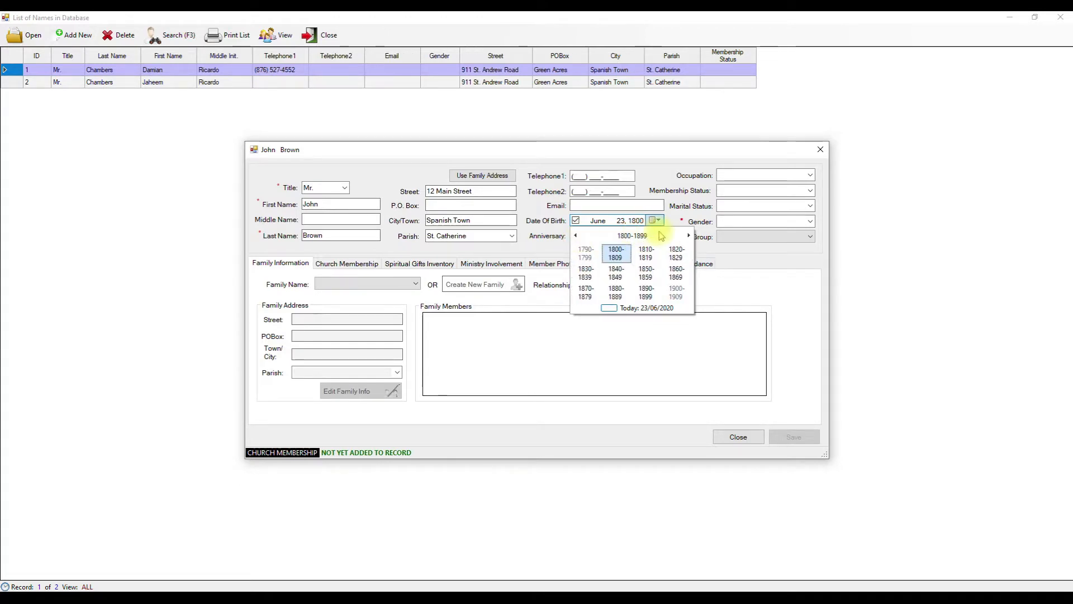
pyautogui.click(689, 235)
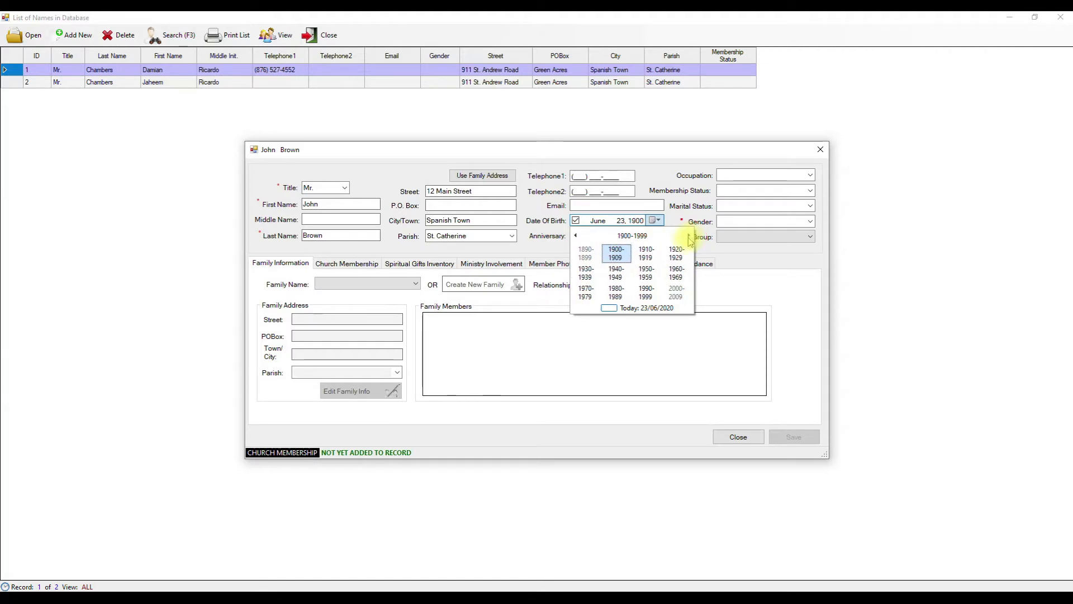
pyautogui.click(672, 274)
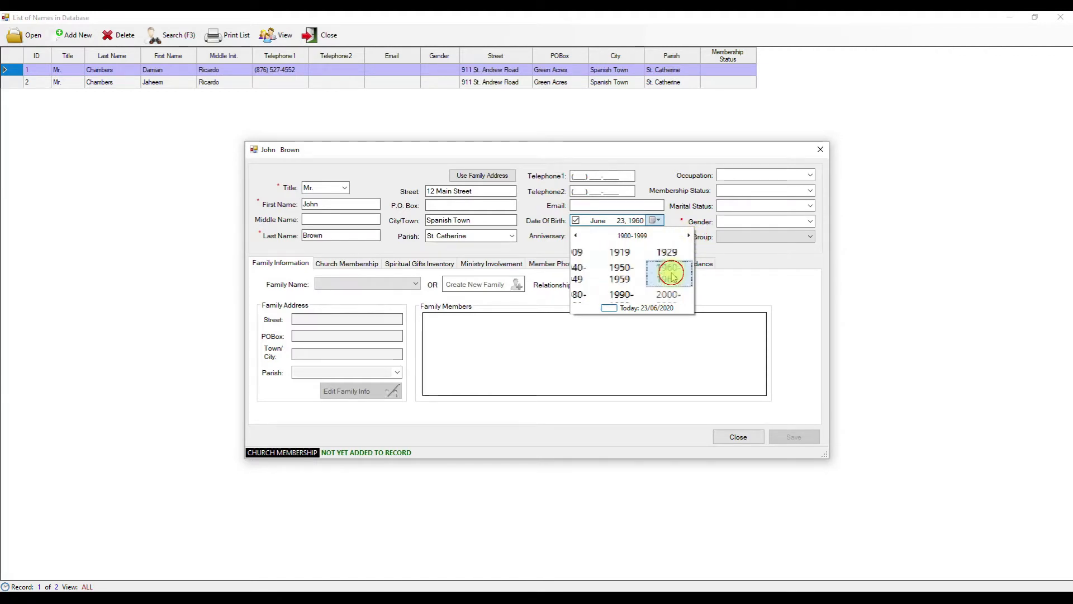
pyautogui.click(616, 272)
pyautogui.click(617, 273)
pyautogui.click(626, 275)
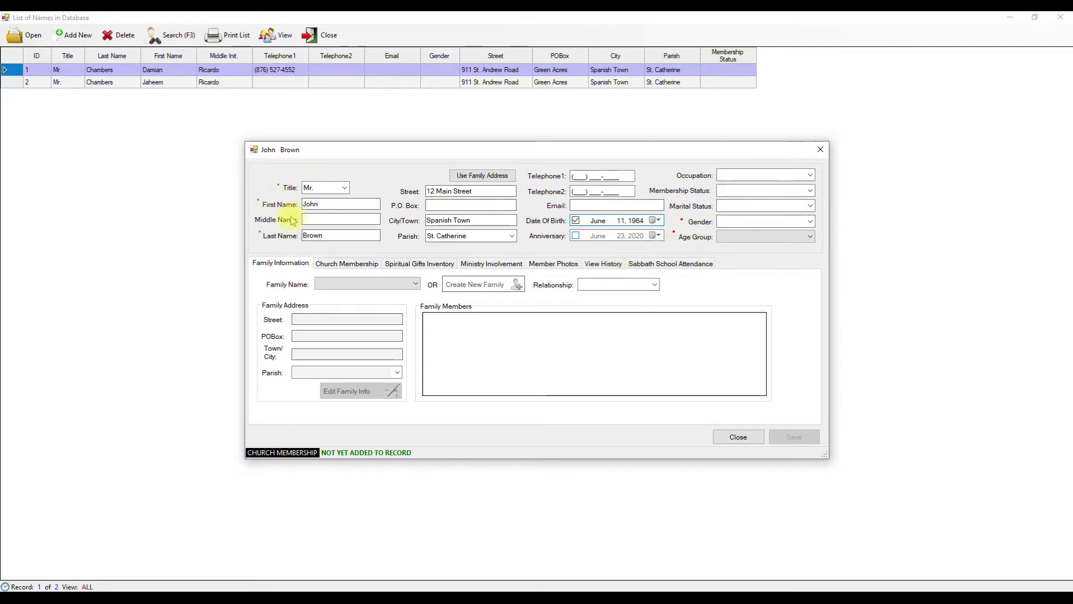
# - Set gender to Male and age group to Over 30, then save the record
pyautogui.click(808, 222)
pyautogui.click(755, 239)
pyautogui.click(798, 236)
pyautogui.click(733, 271)
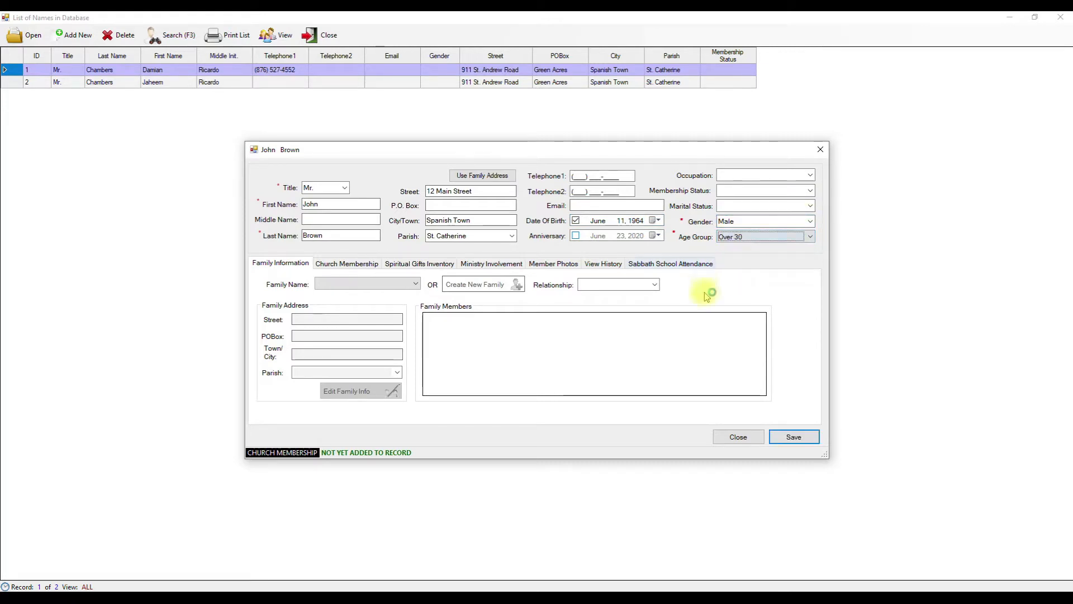
pyautogui.click(797, 436)
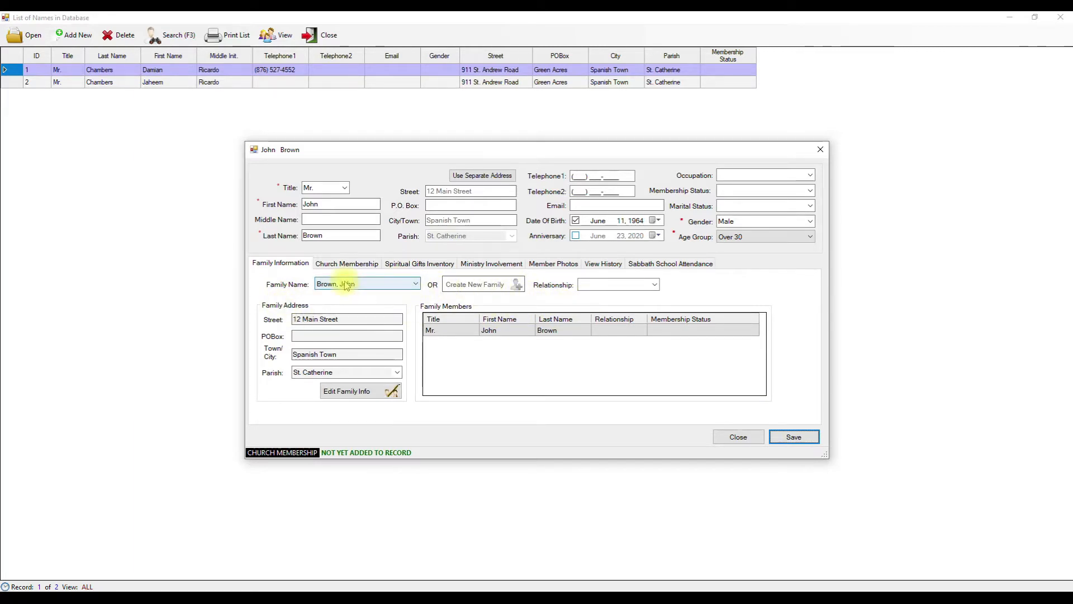
pyautogui.click(420, 289)
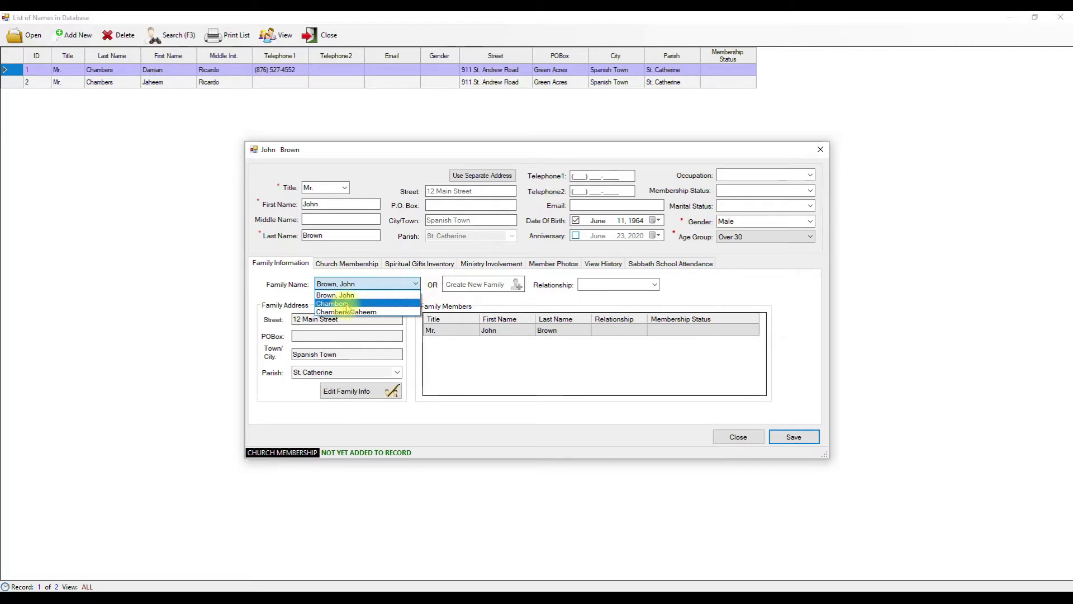
pyautogui.click(426, 281)
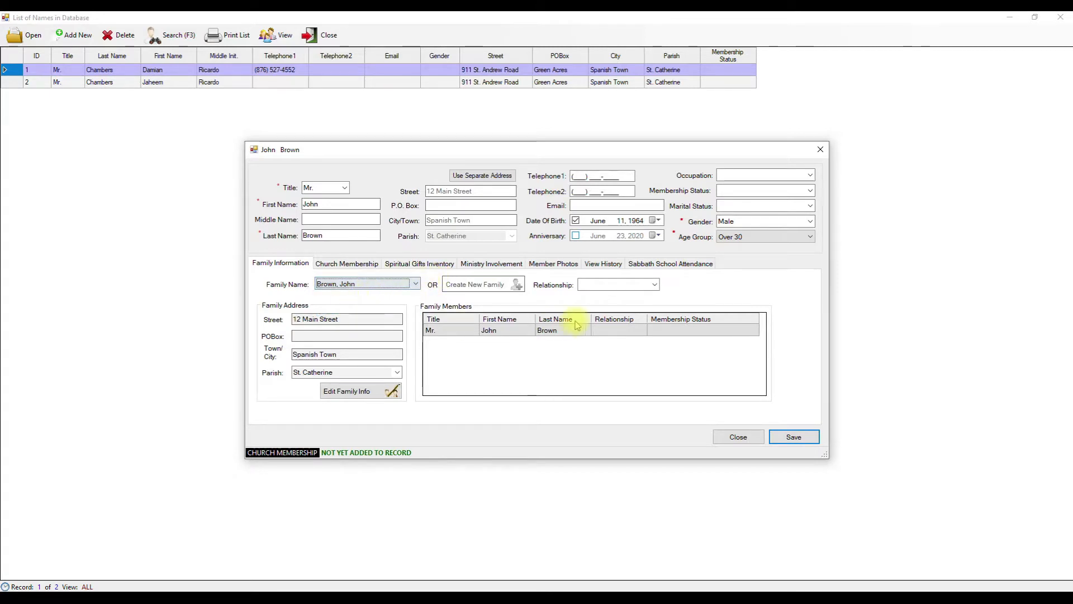
pyautogui.click(655, 285)
pyautogui.click(657, 286)
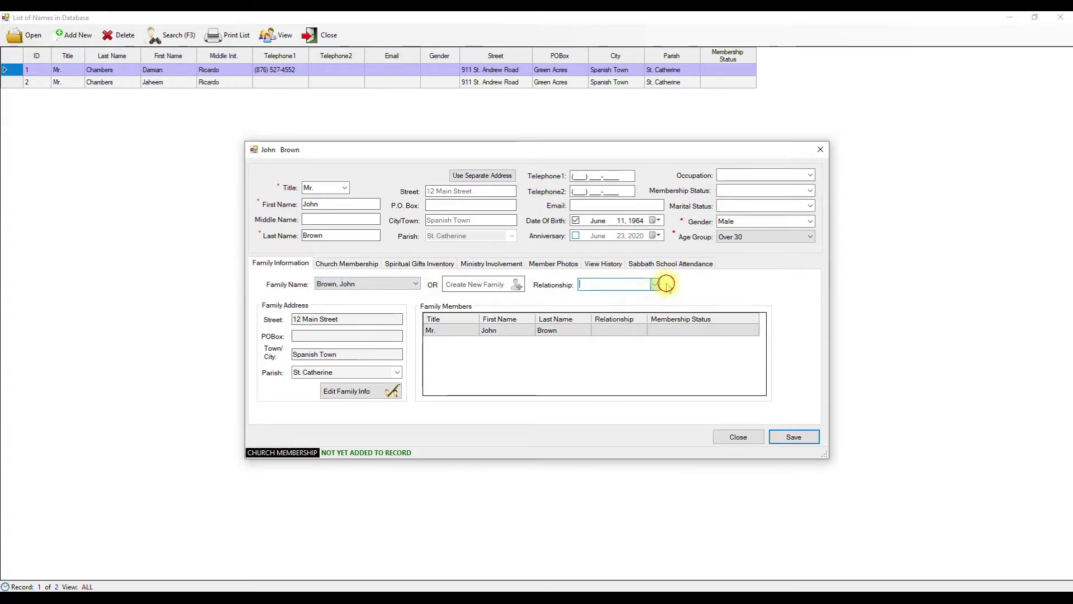
# - Browse the member's record sections through to Member Photos
pyautogui.click(345, 270)
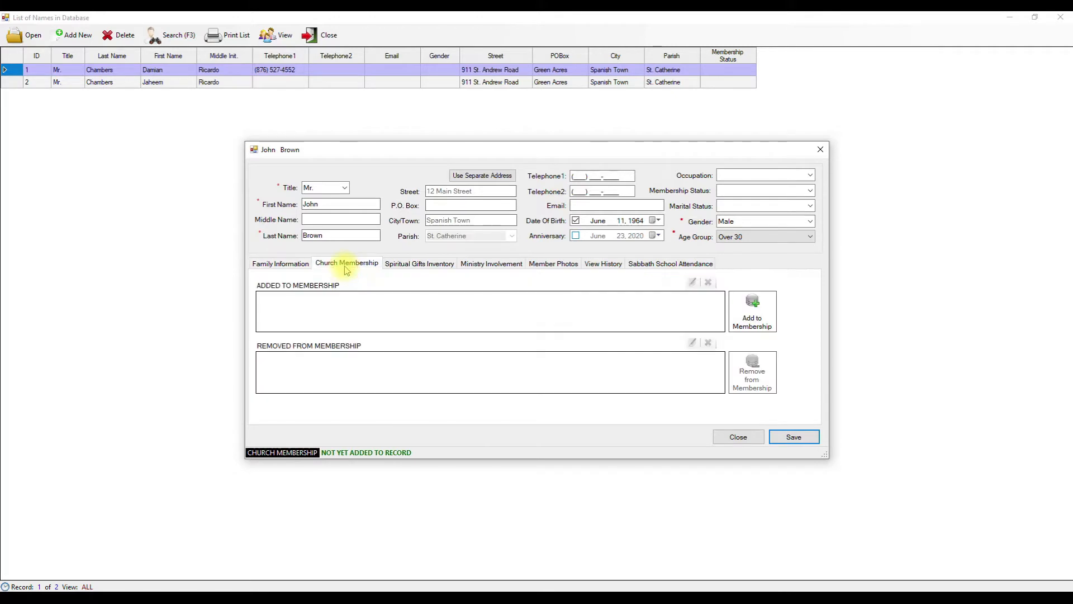
pyautogui.click(417, 264)
pyautogui.click(482, 265)
pyautogui.click(619, 265)
pyautogui.click(631, 263)
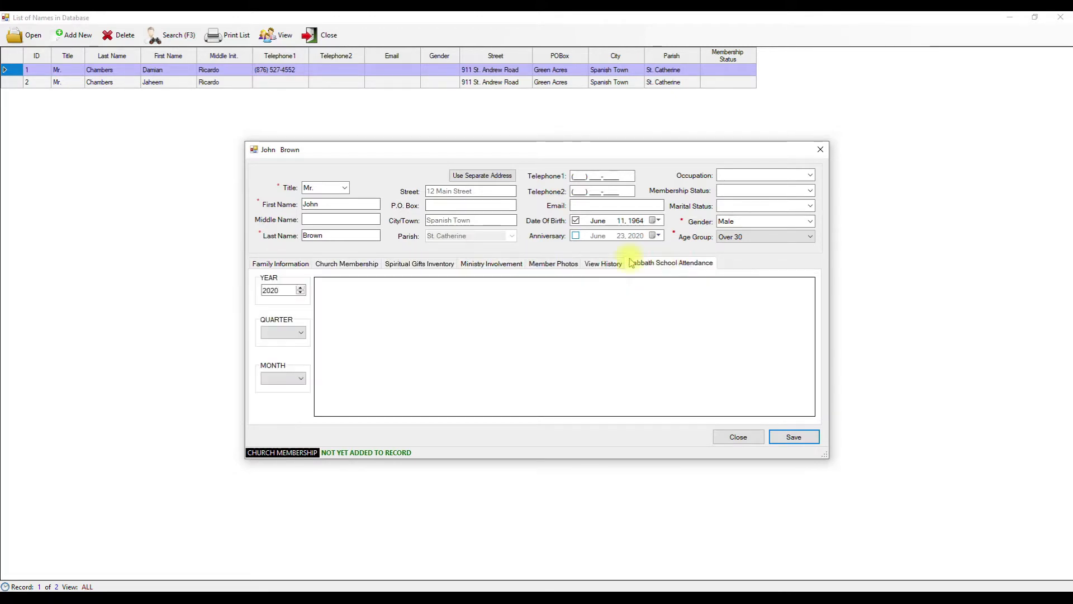
pyautogui.click(541, 265)
# - Attach the portrait from Pictures as the individual photo, then show Family Information
pyautogui.click(416, 295)
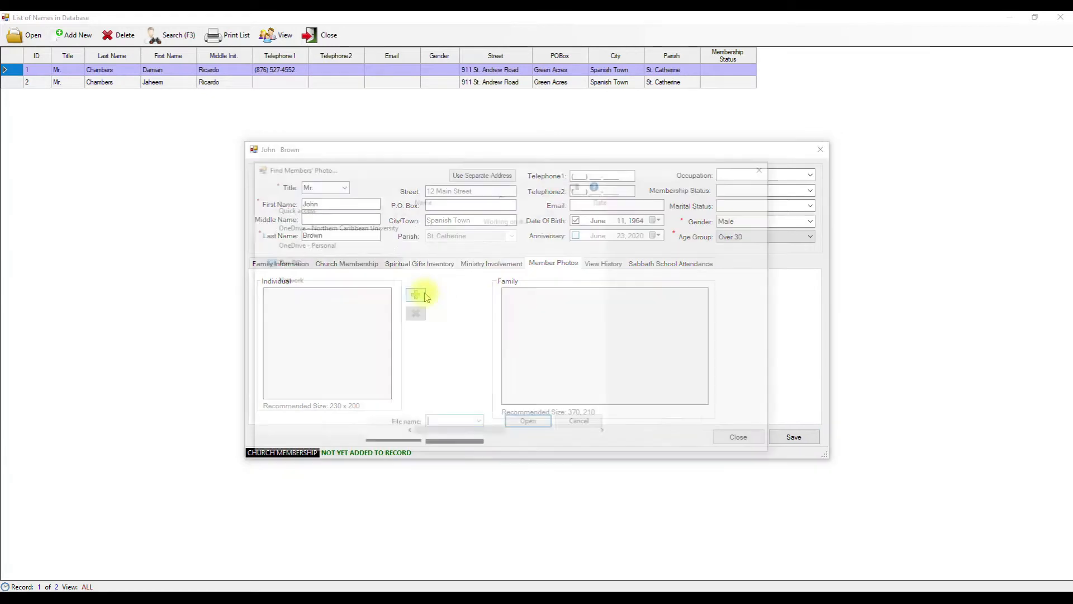
pyautogui.scroll(5, 336, 240)
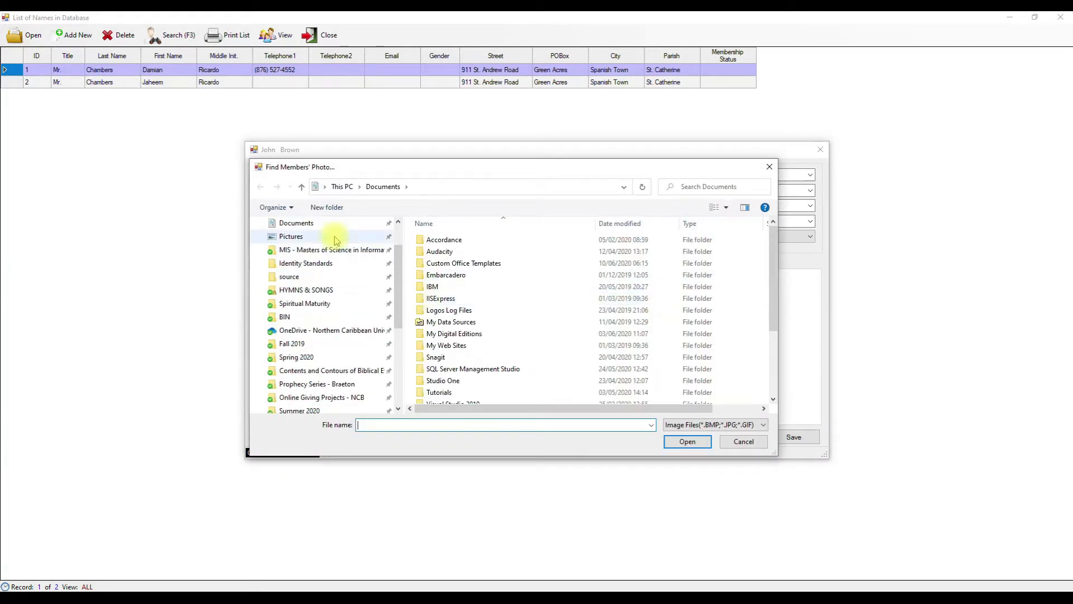
pyautogui.scroll(2, 336, 239)
pyautogui.click(287, 284)
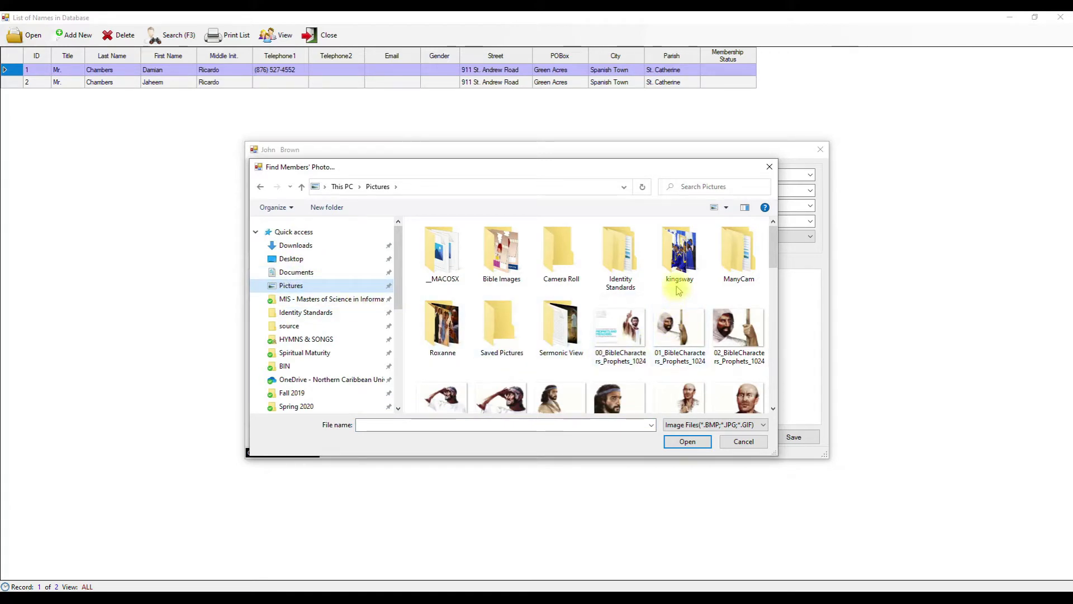
pyautogui.scroll(-10, 678, 290)
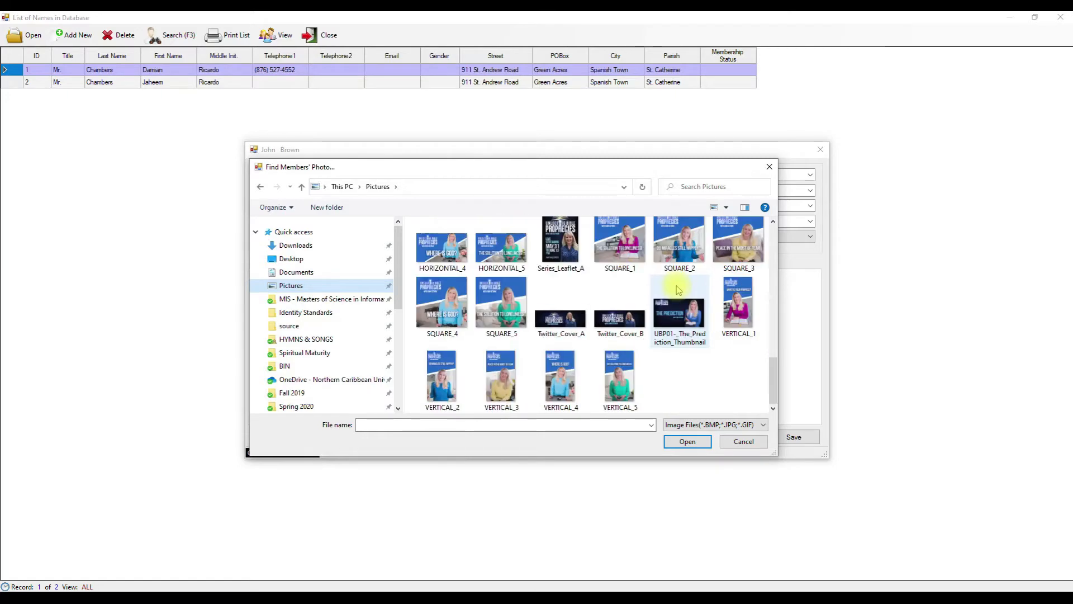
pyautogui.scroll(5, 678, 289)
pyautogui.click(489, 307)
pyautogui.doubleClick(490, 306)
pyautogui.click(575, 349)
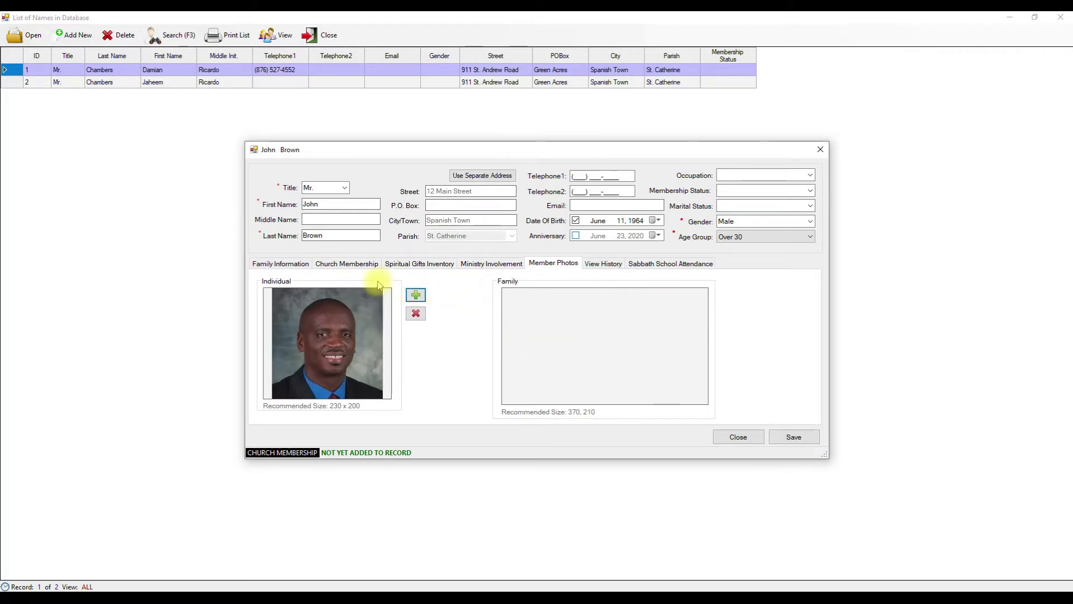
pyautogui.click(303, 267)
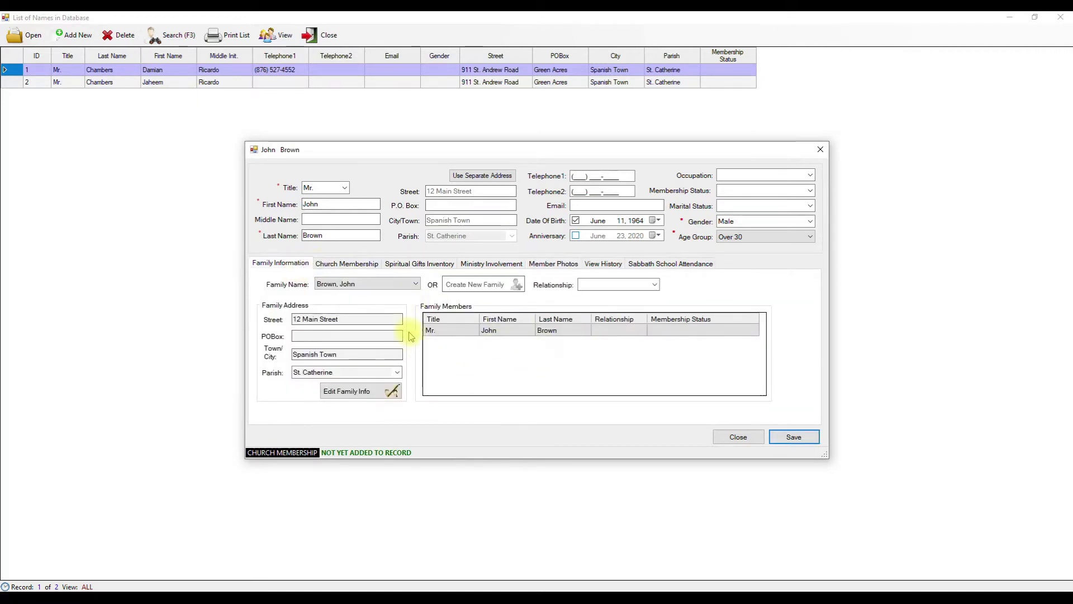
# - Open Edit Family Info, cancel adding a family photo, close it, and save the record
pyautogui.click(390, 392)
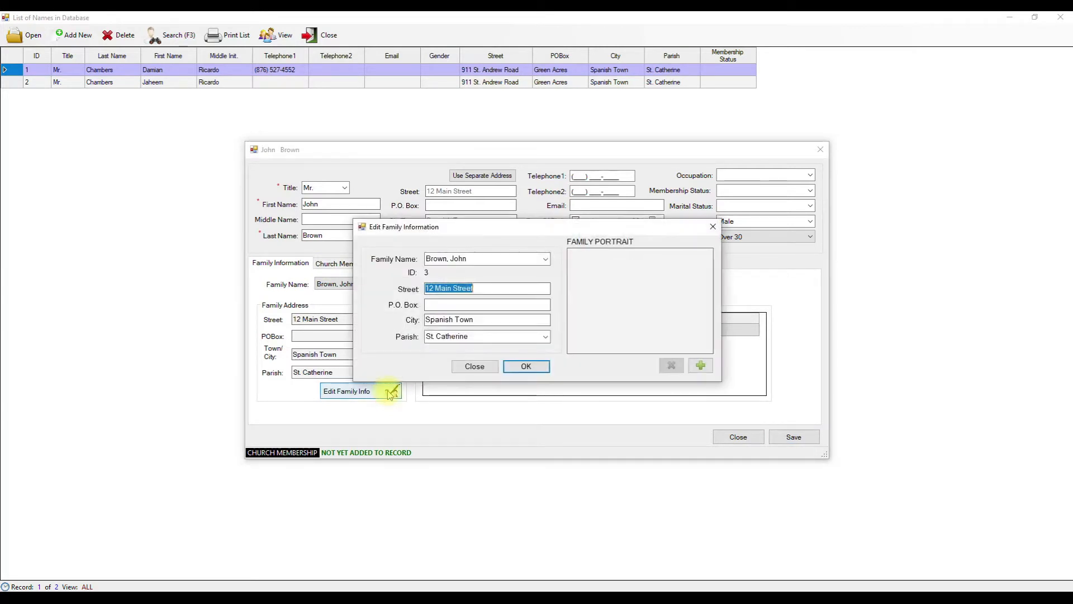
pyautogui.click(700, 365)
pyautogui.scroll(-10, 721, 374)
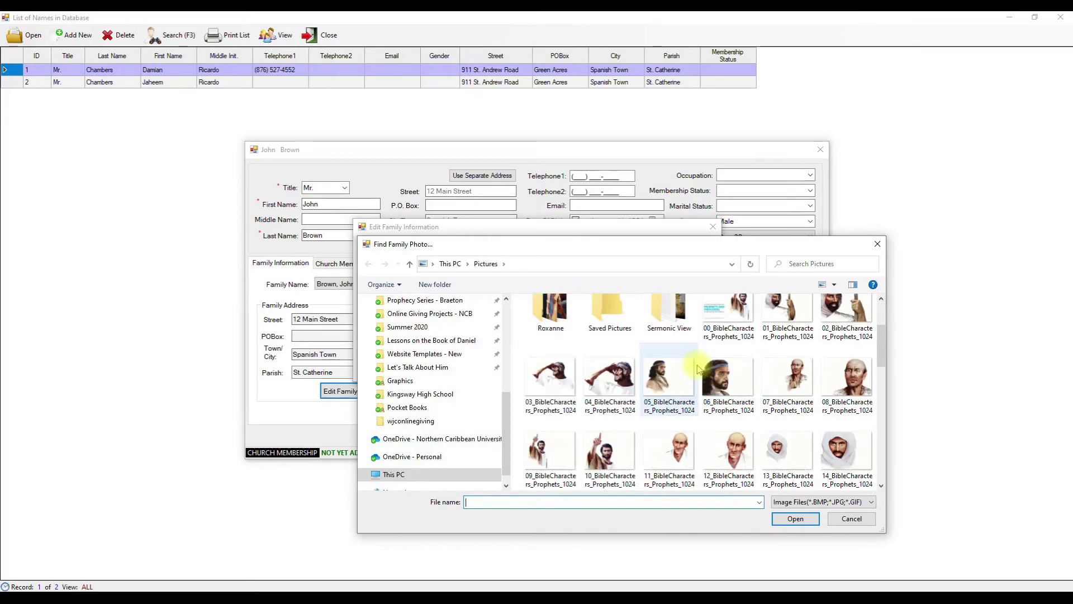
pyautogui.click(877, 244)
pyautogui.click(474, 366)
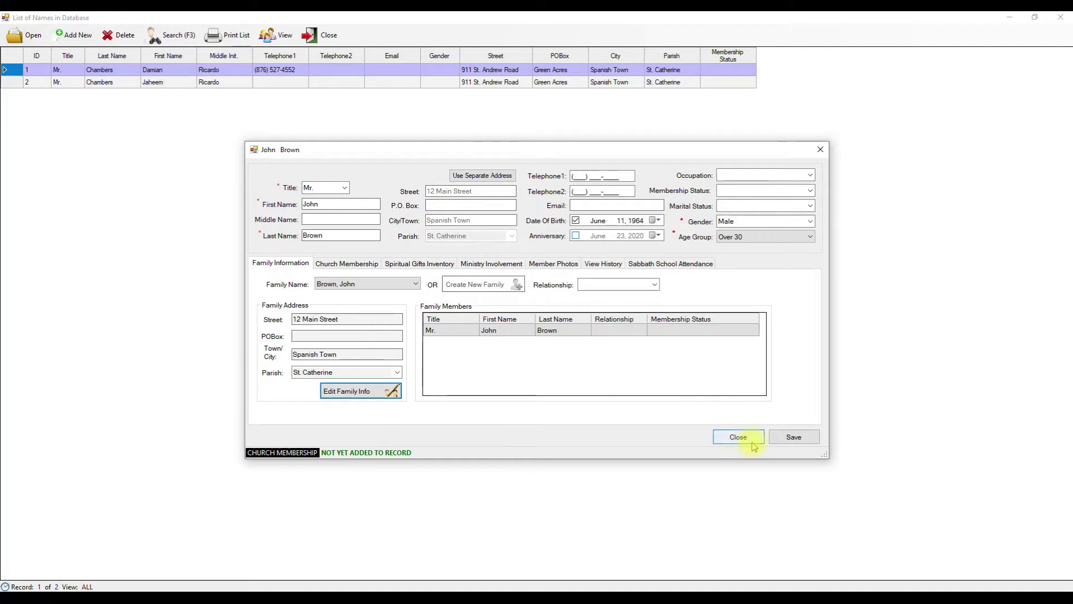
pyautogui.click(786, 438)
pyautogui.click(534, 350)
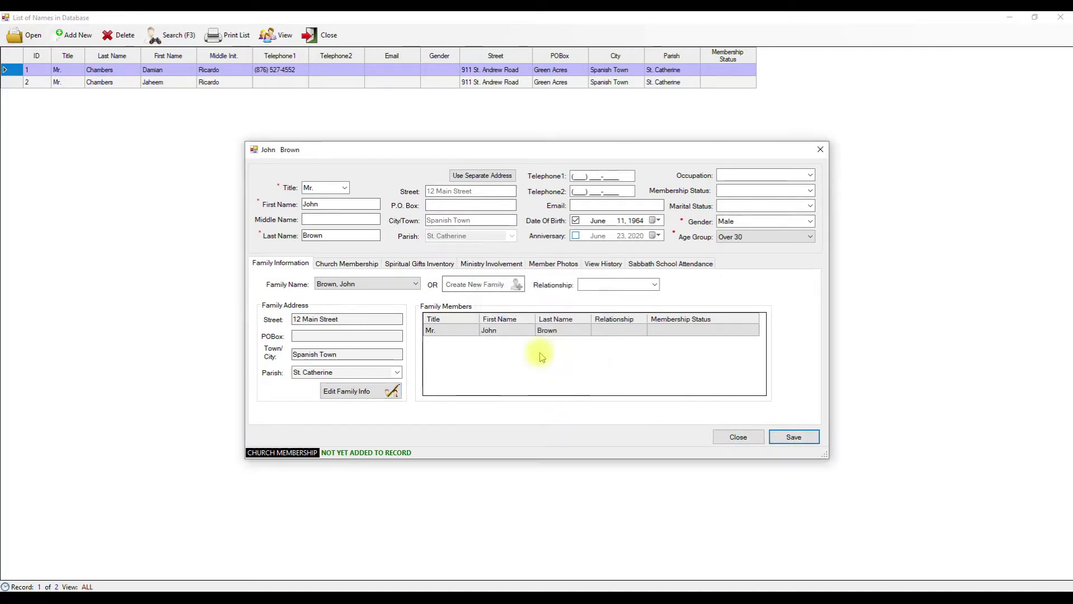
# - Start a Baptism membership entry with date added 07 February 2009
pyautogui.click(360, 265)
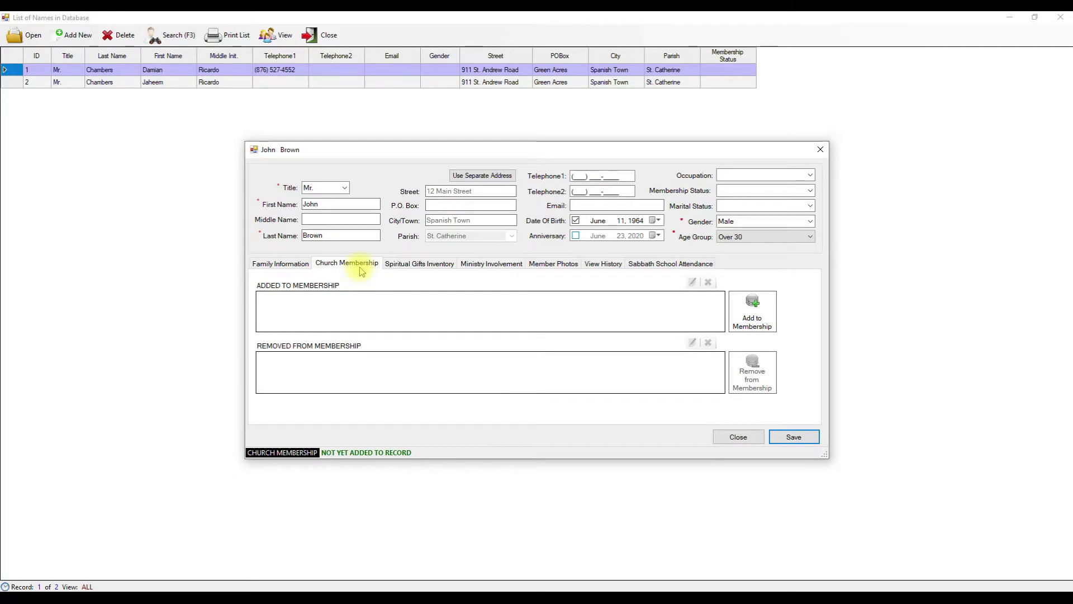
pyautogui.click(765, 312)
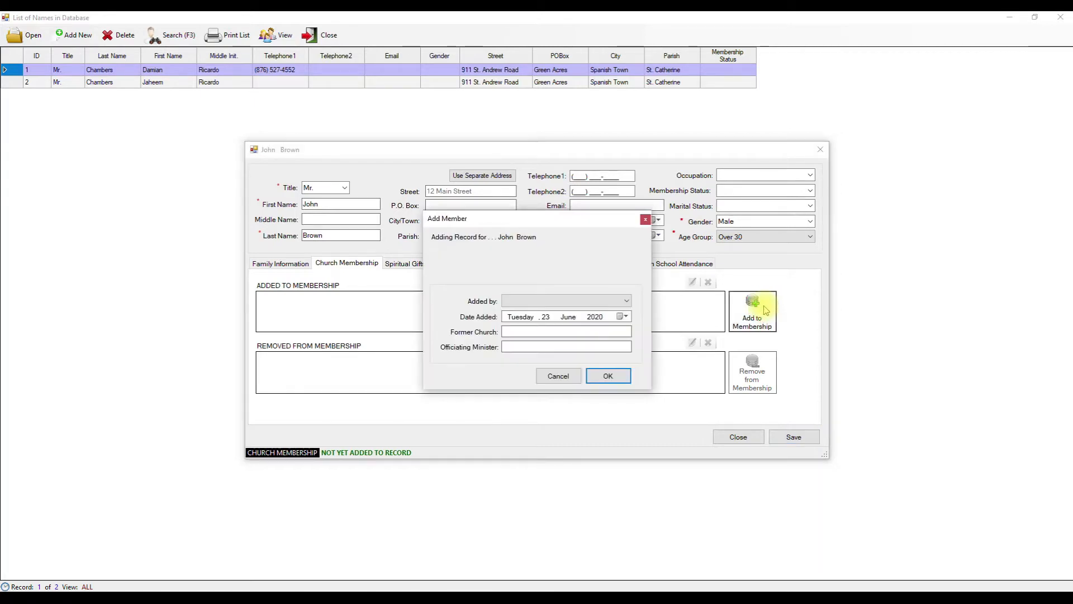
pyautogui.click(608, 303)
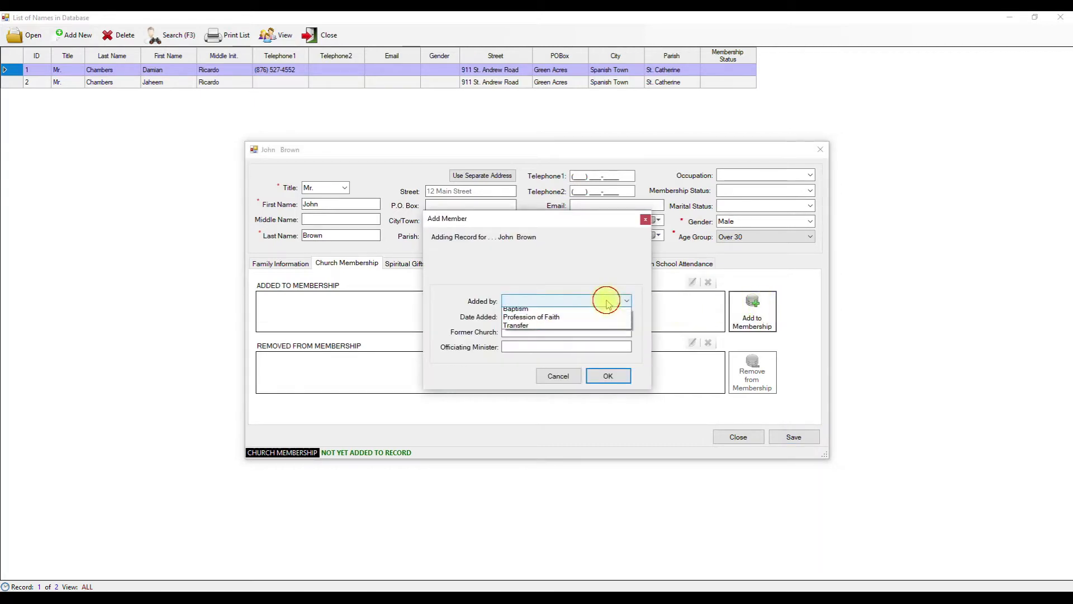
pyautogui.click(546, 307)
pyautogui.click(622, 317)
pyautogui.click(506, 331)
pyautogui.click(507, 331)
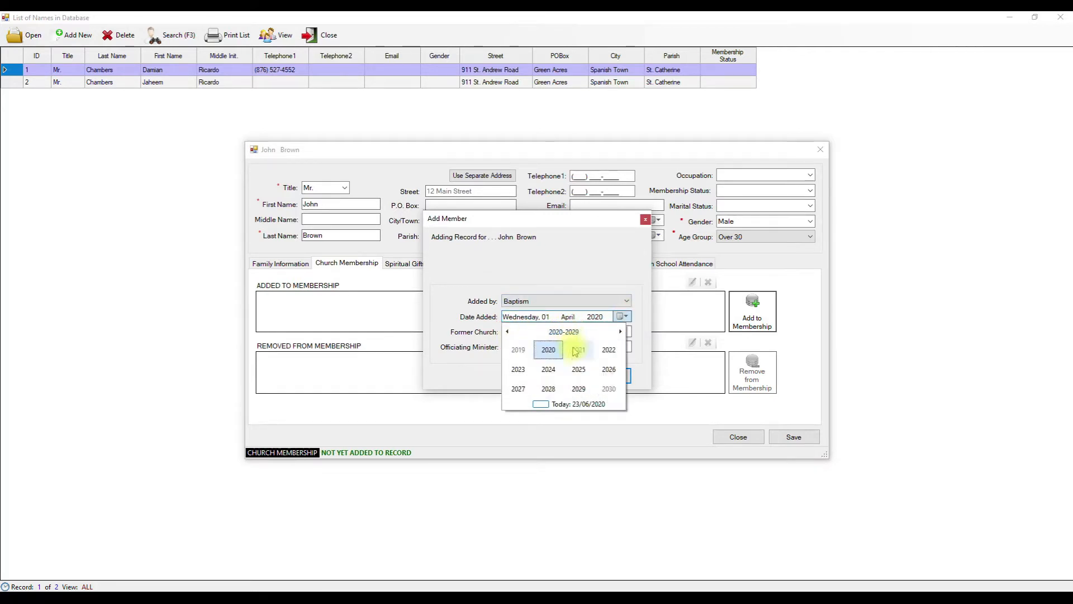
pyautogui.click(509, 331)
pyautogui.click(519, 349)
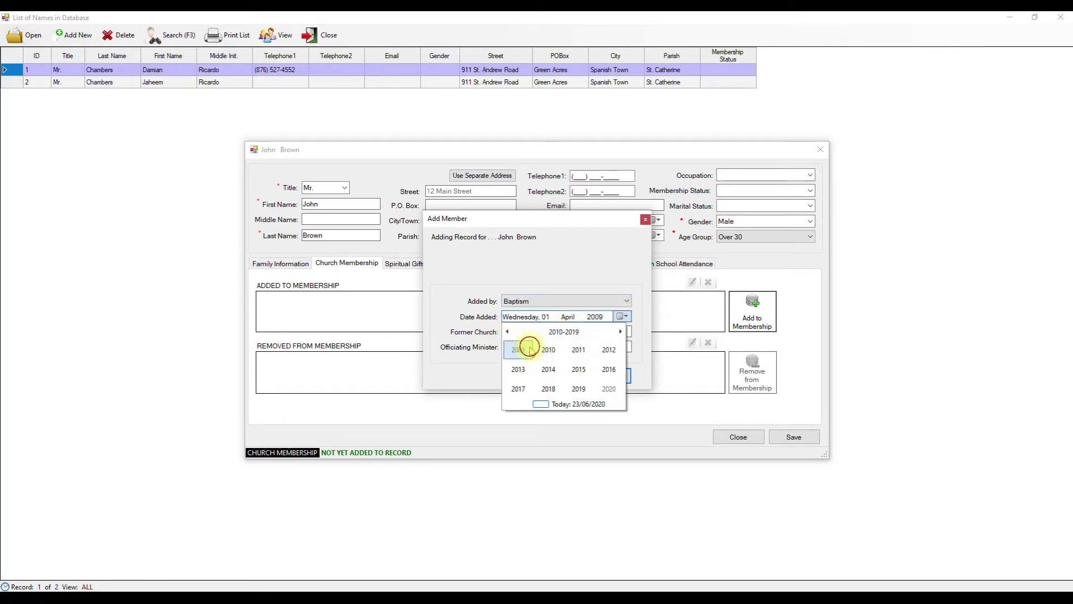
pyautogui.click(545, 349)
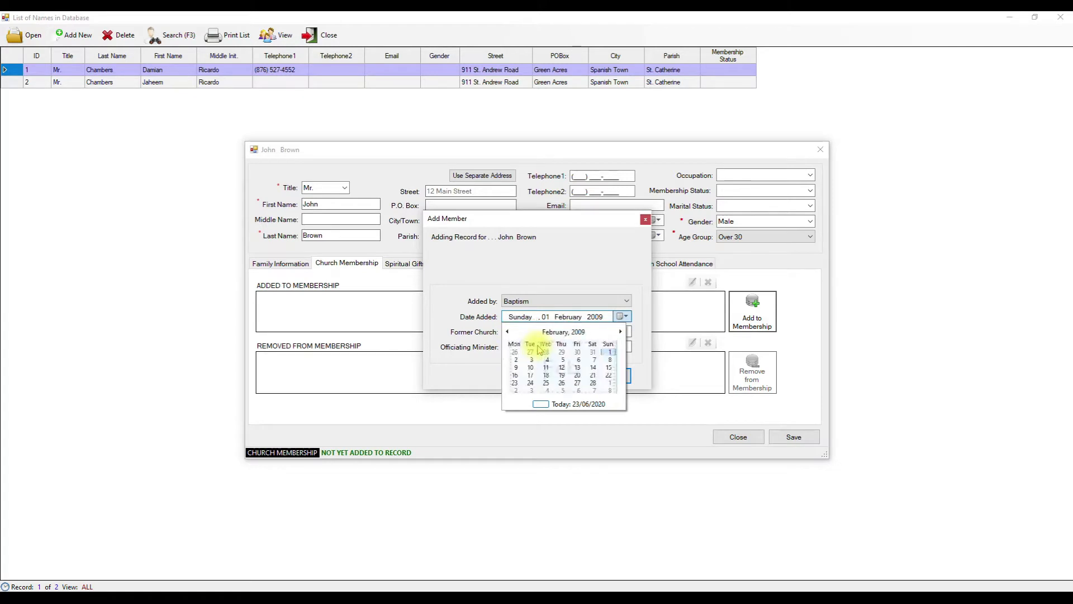
pyautogui.click(600, 362)
# - Enter the officiating minister, confirm the Baptism entry, then begin a membership removal
pyautogui.click(513, 331)
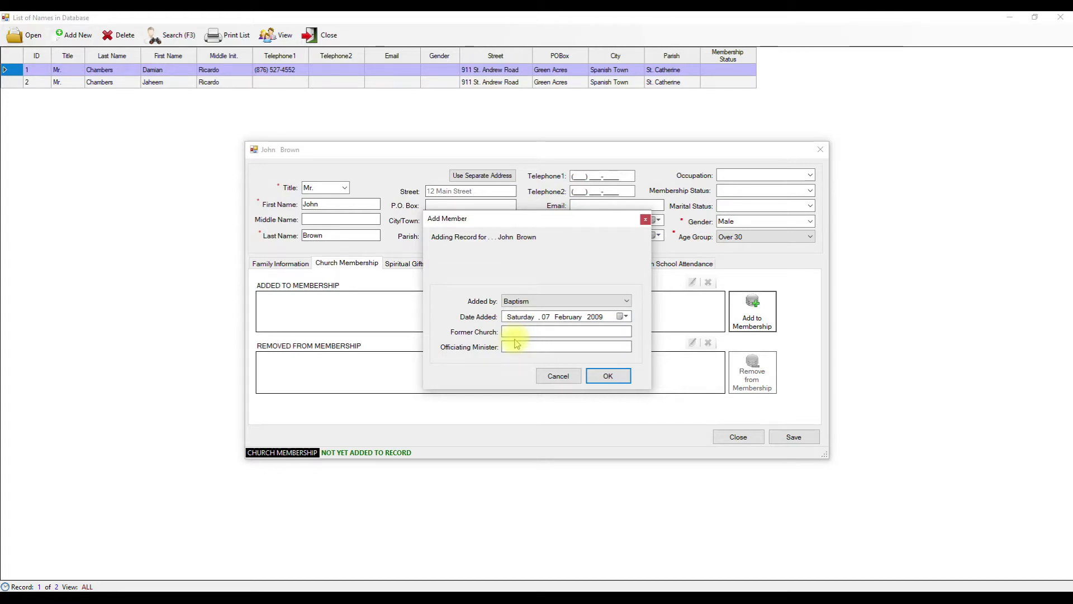
pyautogui.click(518, 346)
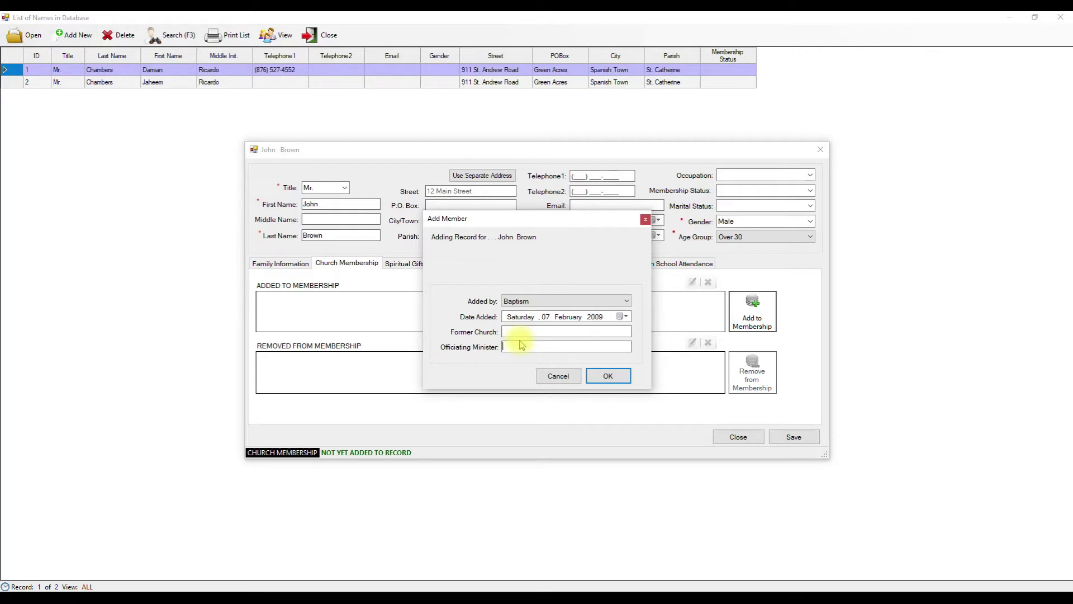
pyautogui.click(614, 377)
pyautogui.click(603, 350)
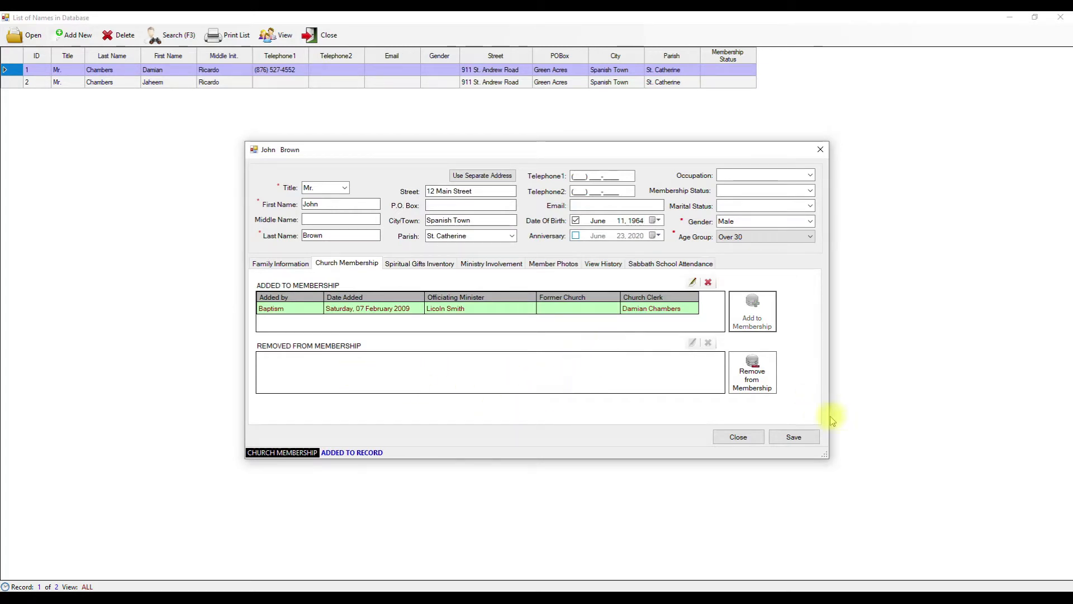
pyautogui.click(755, 386)
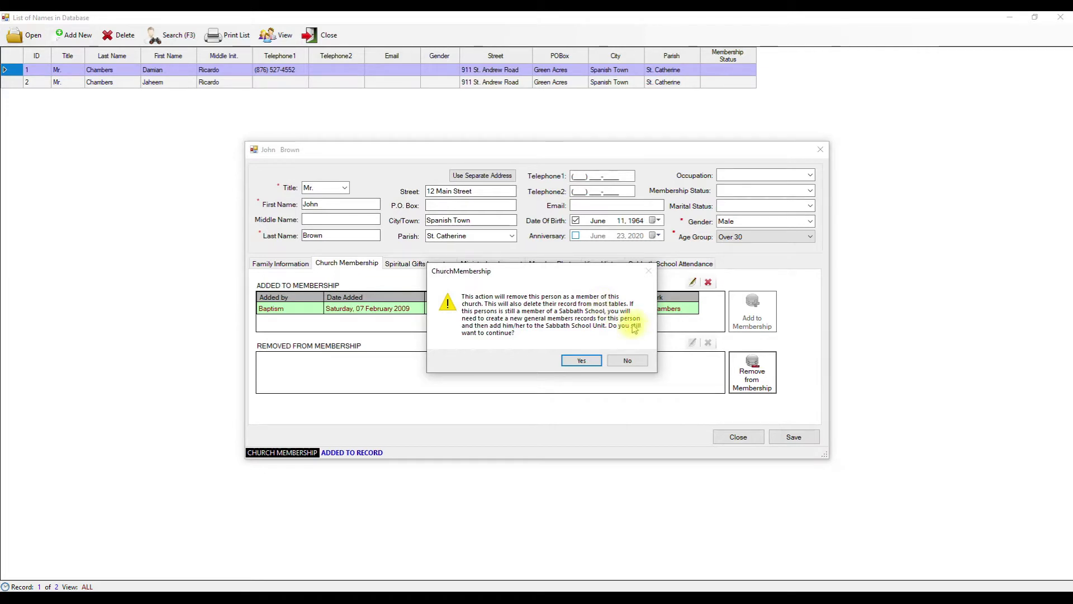
# - Decline the removal, cancel editing the Baptism entry, and view the Spiritual Gifts Inventory
pyautogui.click(630, 361)
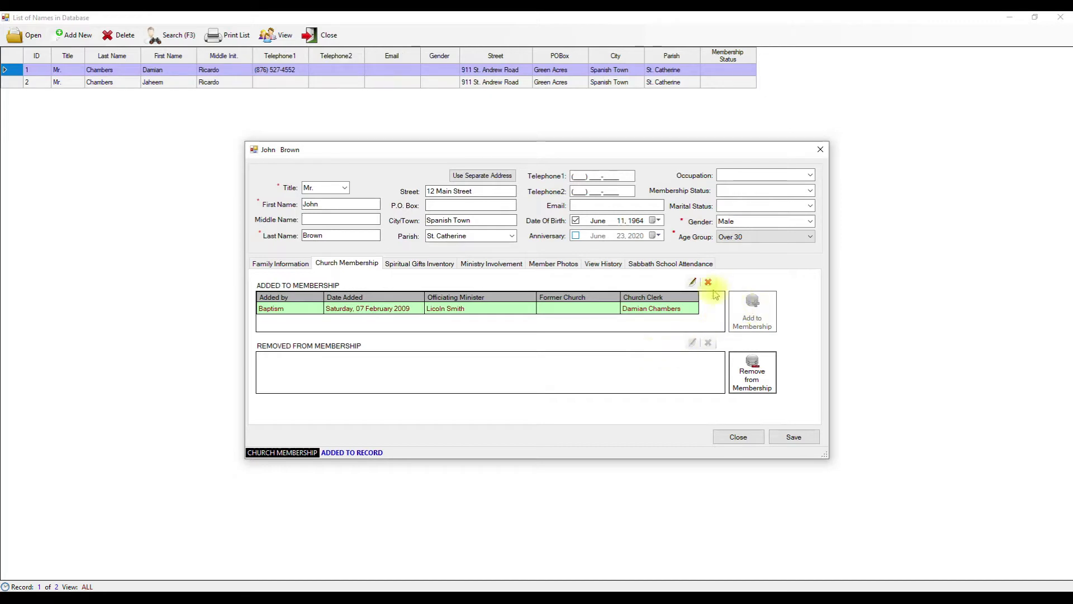
pyautogui.click(692, 284)
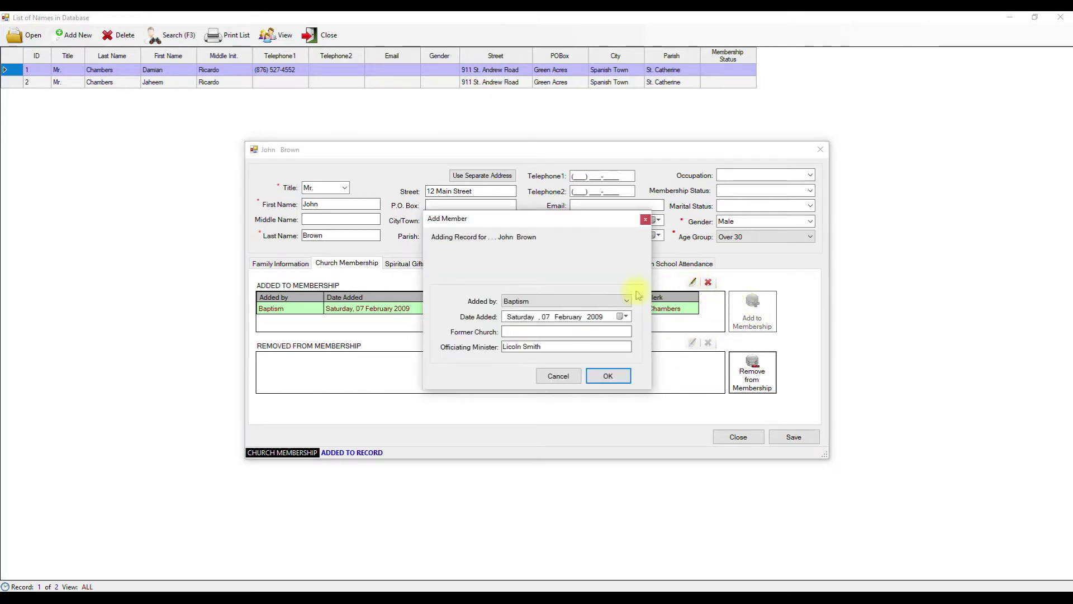
pyautogui.click(556, 376)
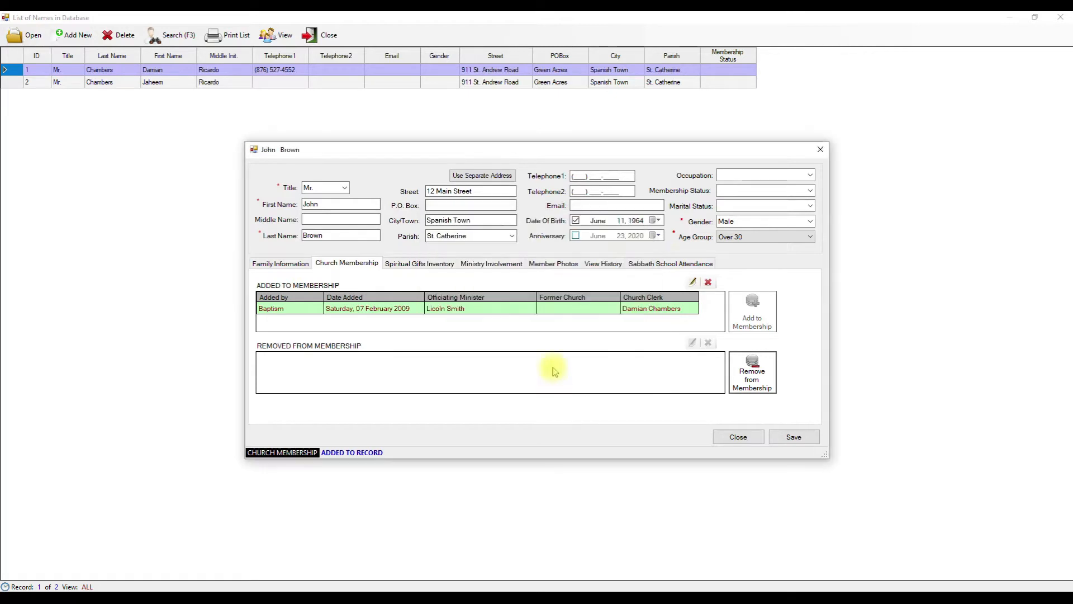
pyautogui.click(414, 264)
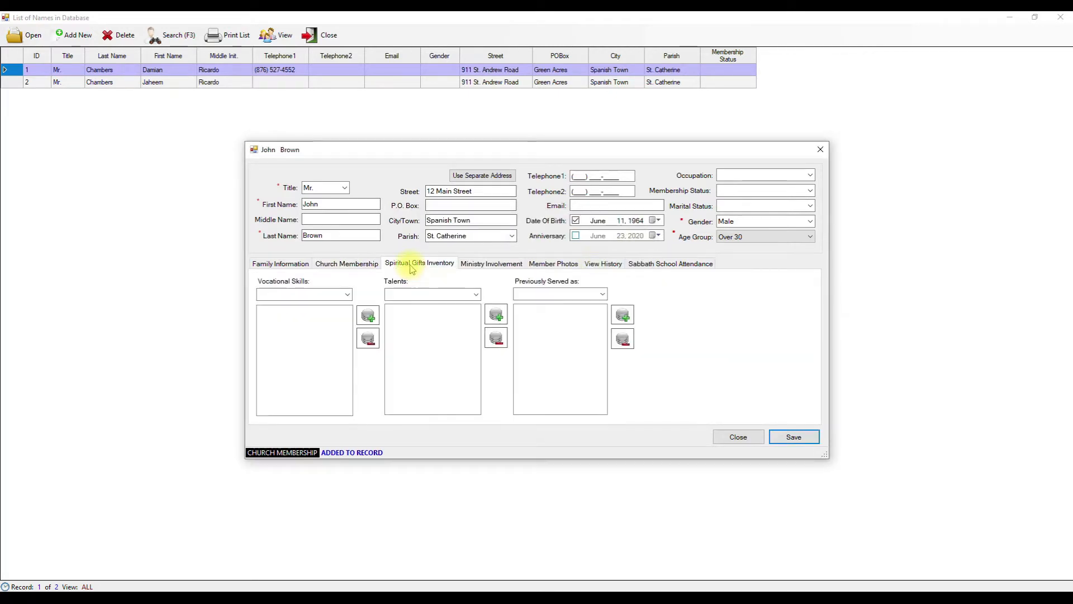
# - Try adding Construction as a vocational skill and add Artist to the talents
pyautogui.click(369, 315)
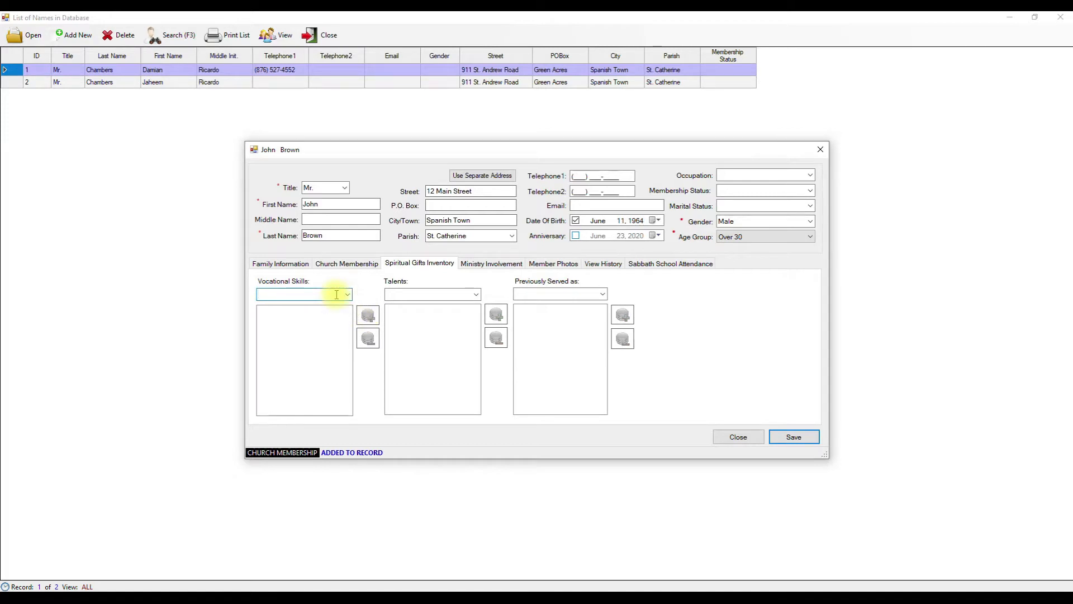
pyautogui.write('Construc')
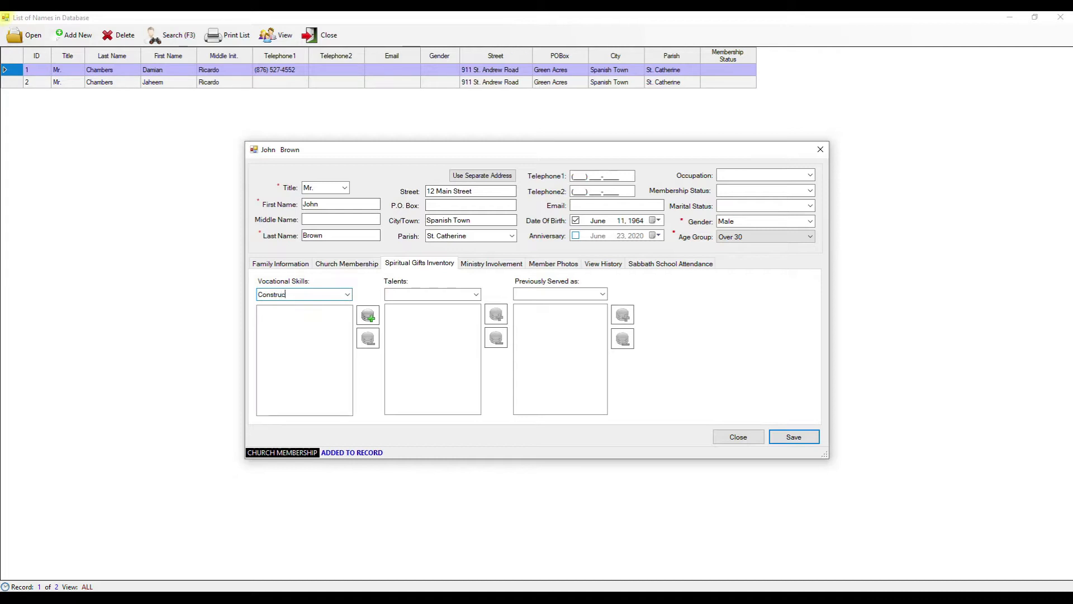
pyautogui.write('Construction')
pyautogui.click(369, 316)
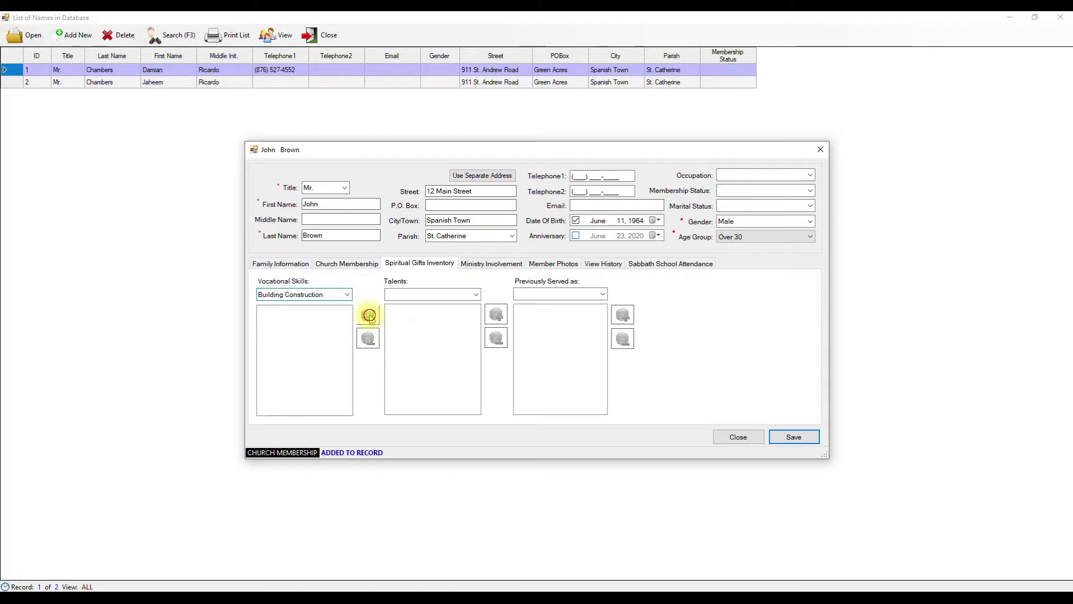
pyautogui.click(476, 294)
pyautogui.click(475, 295)
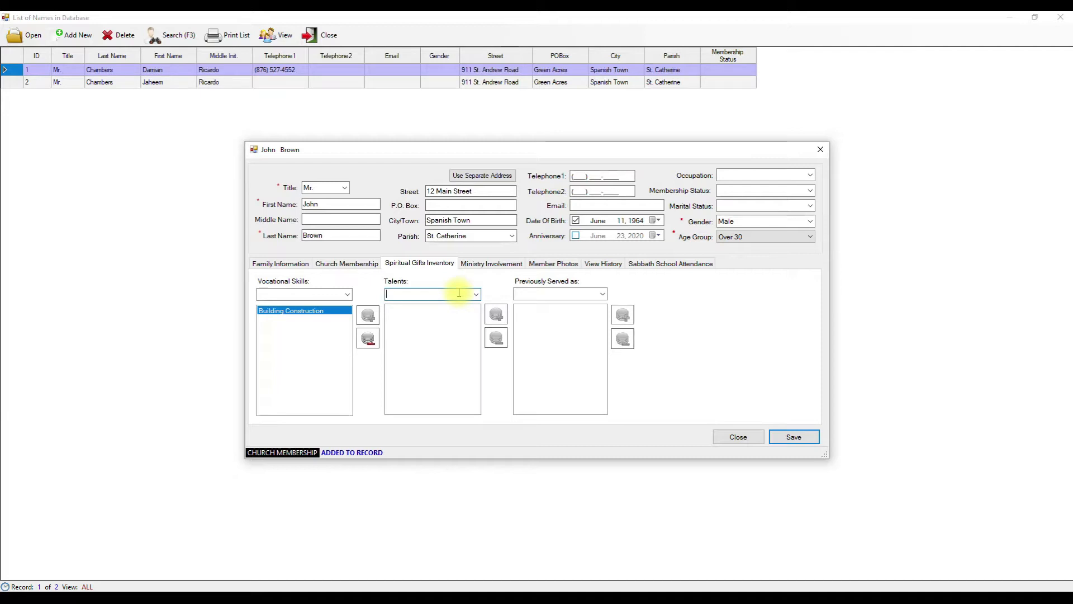
pyautogui.write('Artist')
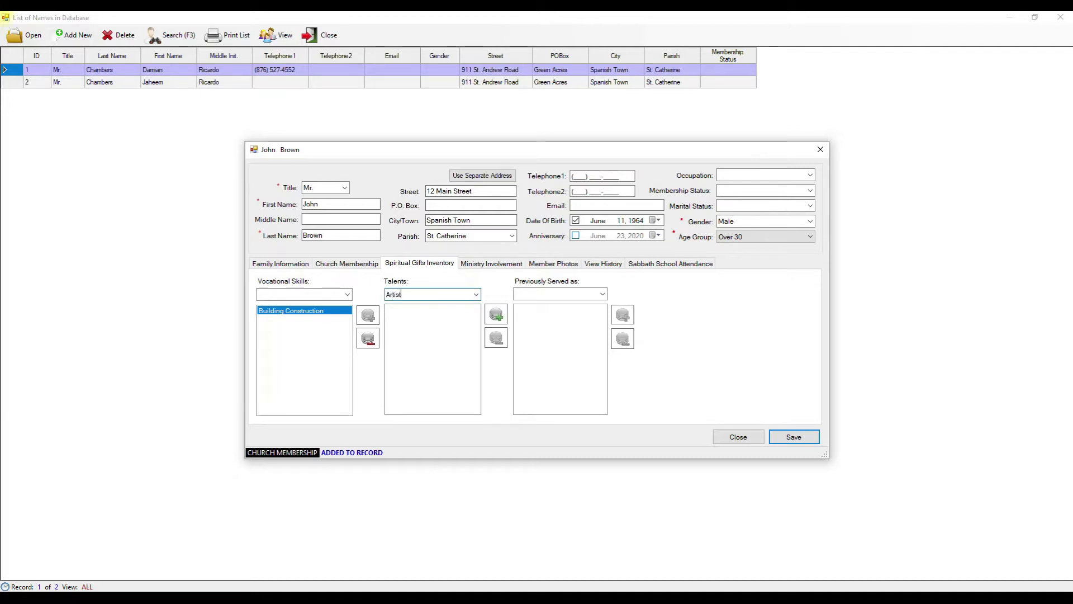
pyautogui.click(496, 314)
# - Add Elder and Communication Secretary to the offices previously served
pyautogui.click(603, 294)
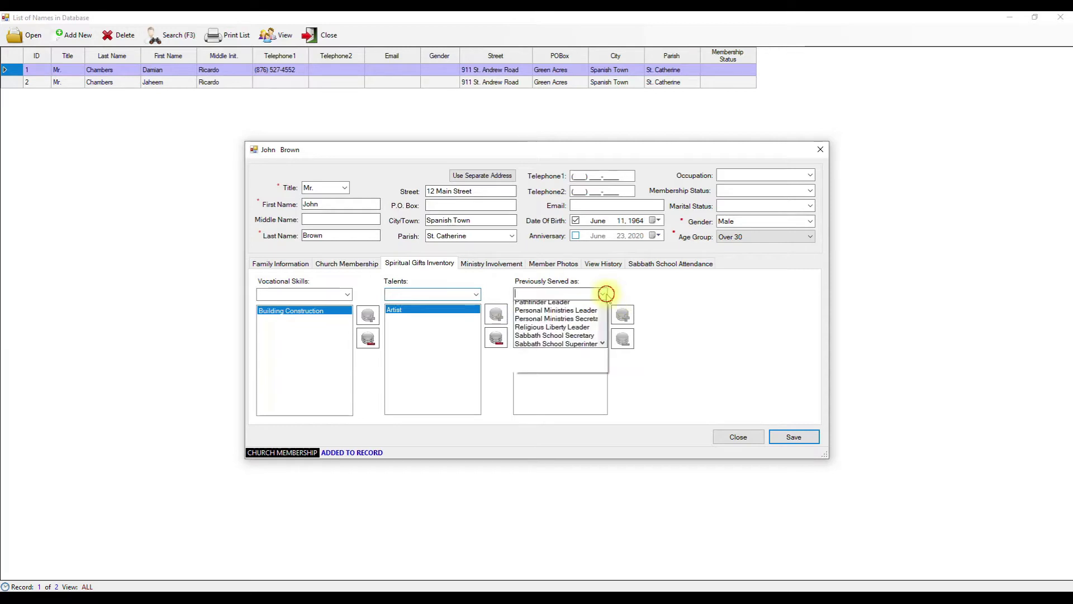
pyautogui.scroll(-2, 551, 371)
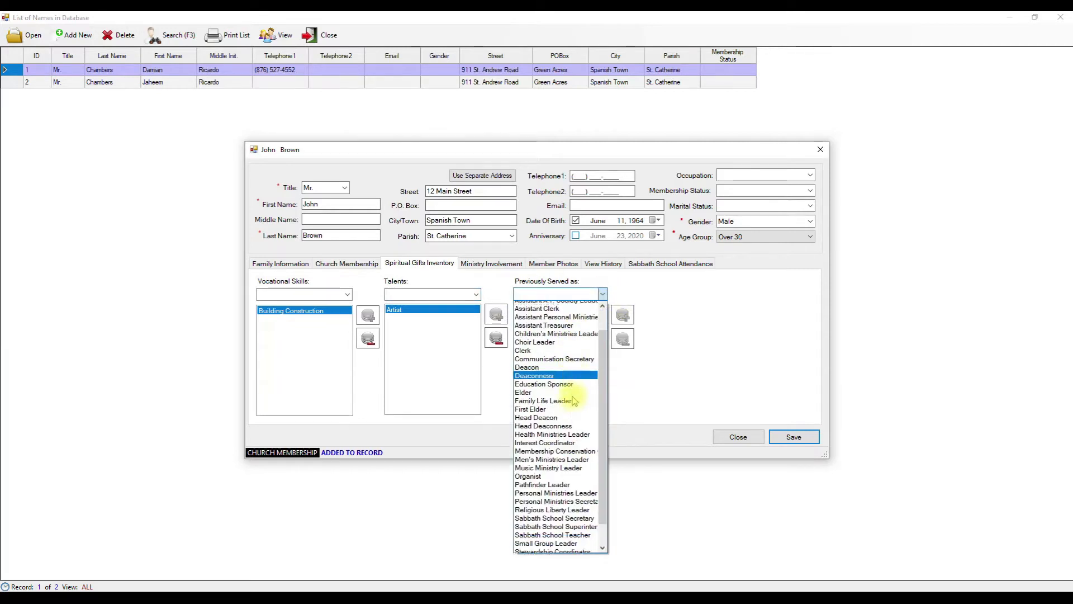
pyautogui.click(546, 366)
pyautogui.click(623, 315)
pyautogui.click(602, 294)
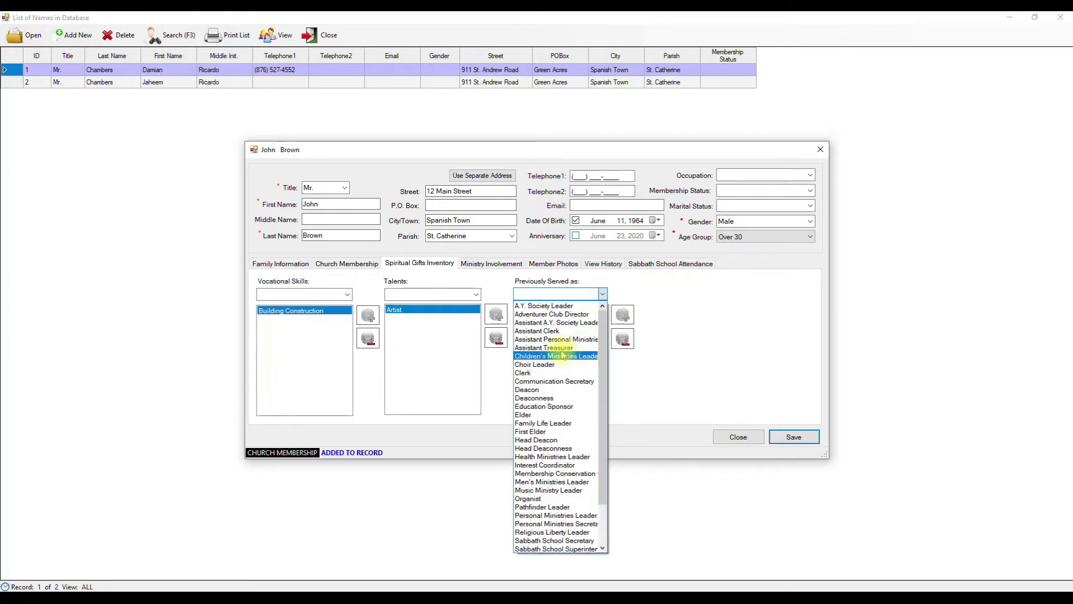
pyautogui.click(553, 380)
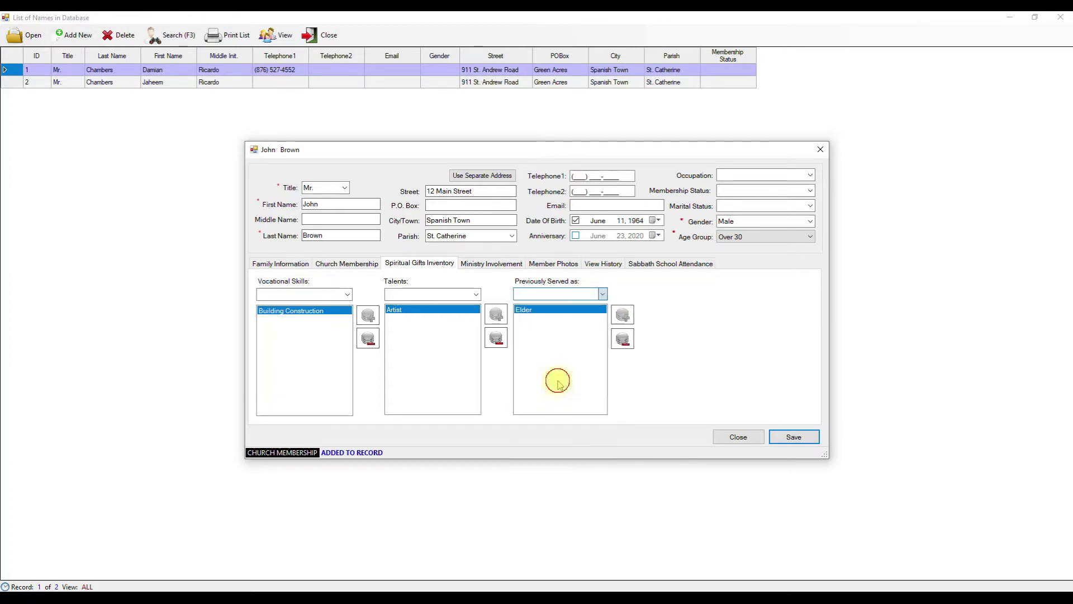
pyautogui.click(624, 317)
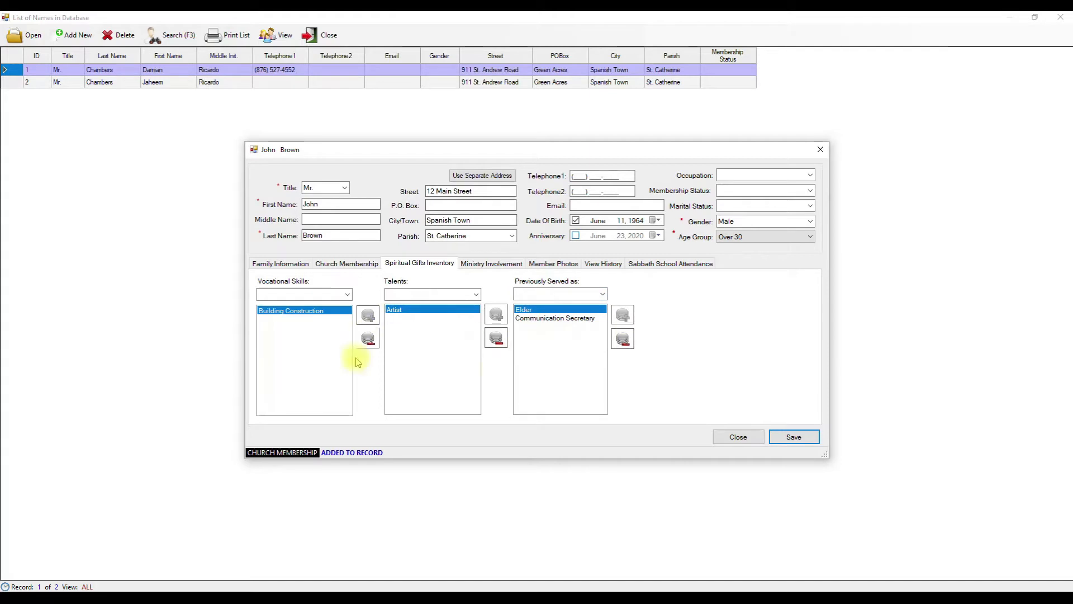
pyautogui.click(503, 264)
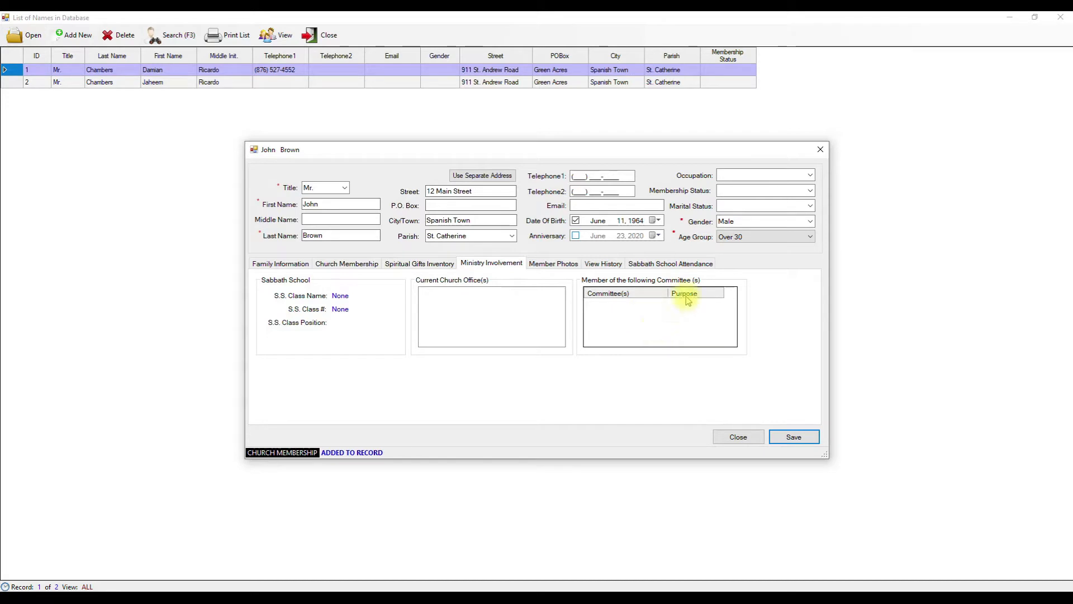
# - Save the member as record ID 3, overwriting the existing one, and close the names list
pyautogui.click(566, 268)
pyautogui.click(594, 268)
pyautogui.click(660, 267)
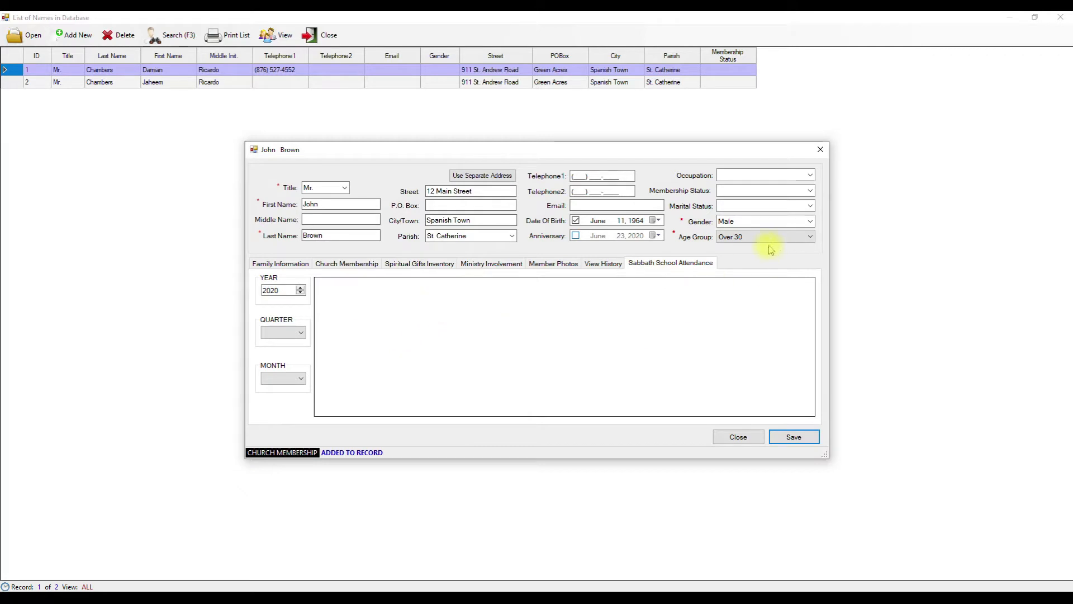
pyautogui.click(793, 435)
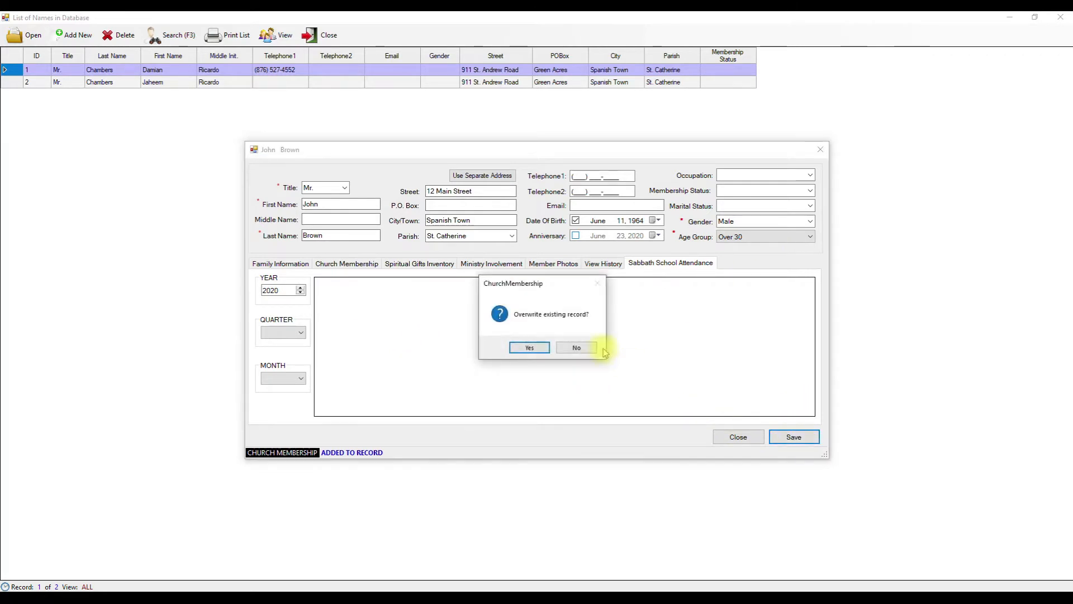
pyautogui.click(534, 347)
pyautogui.click(735, 435)
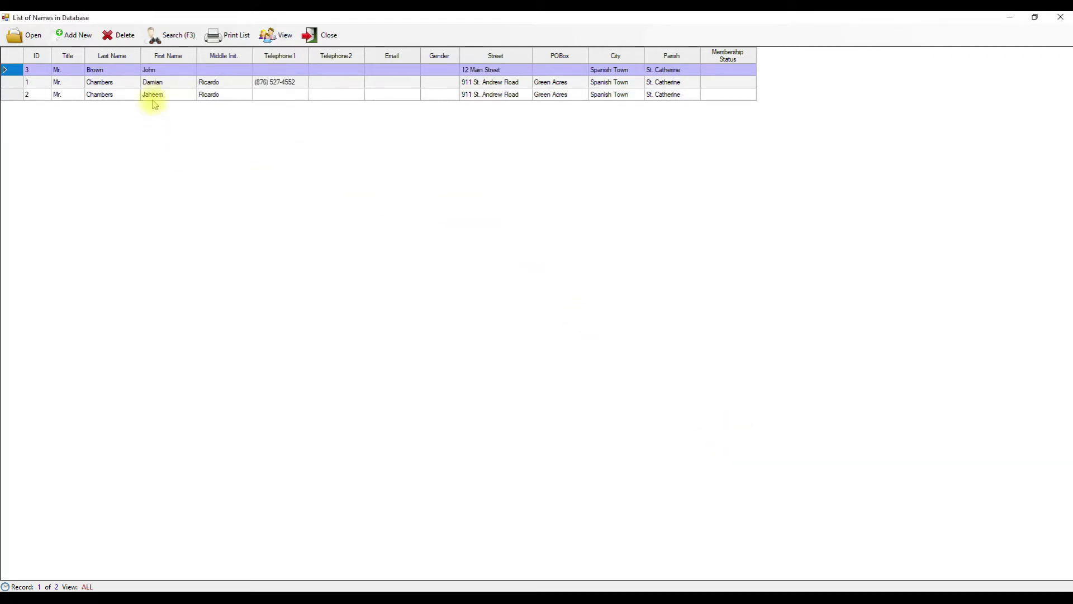
pyautogui.click(333, 34)
pyautogui.click(90, 34)
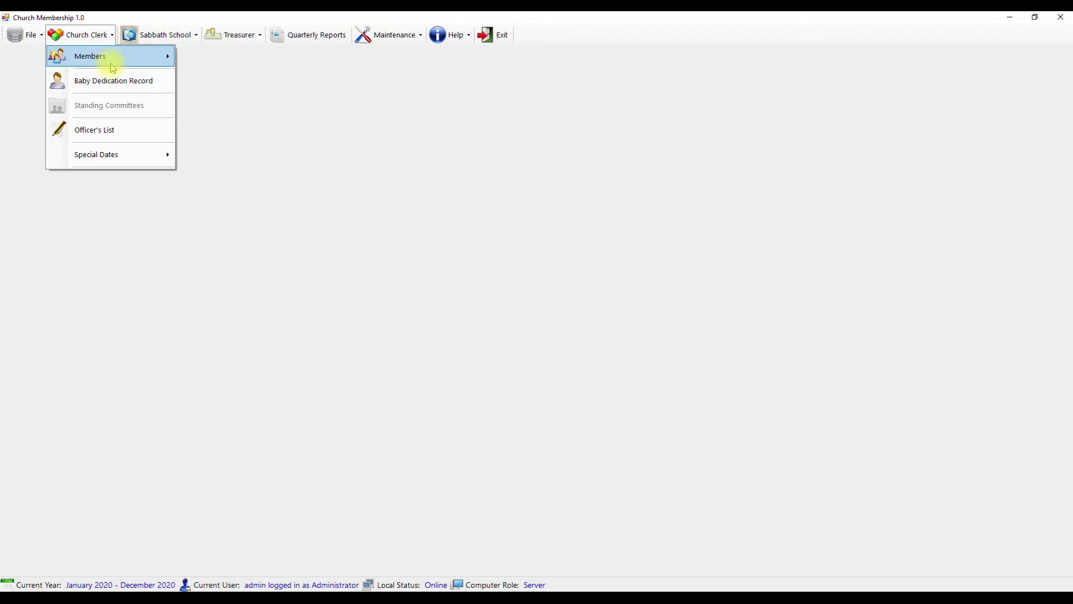
pyautogui.moveTo(110, 58)
pyautogui.click(252, 62)
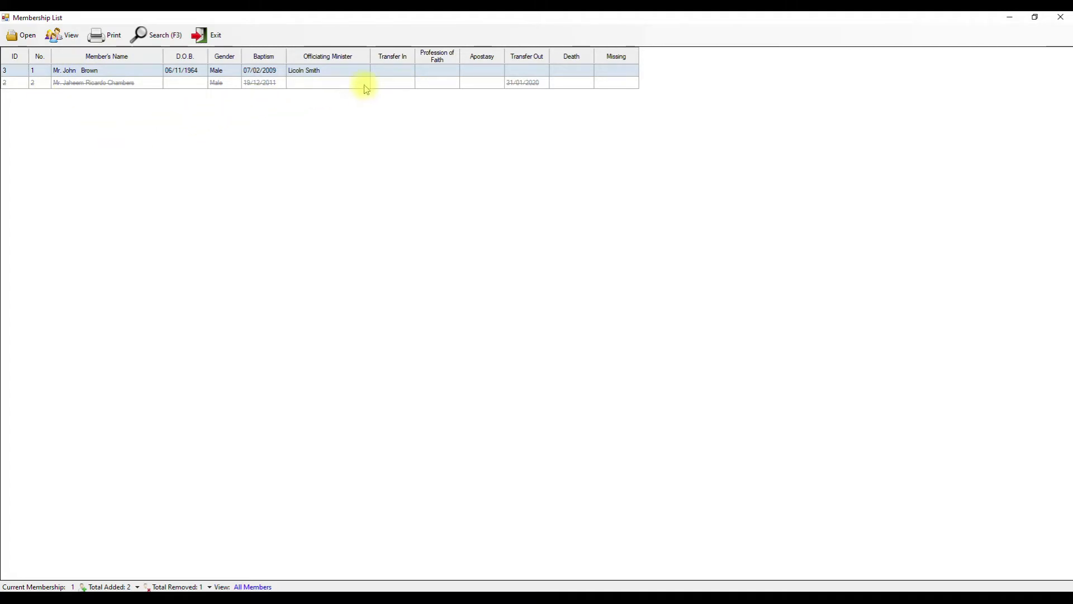
pyautogui.click(112, 82)
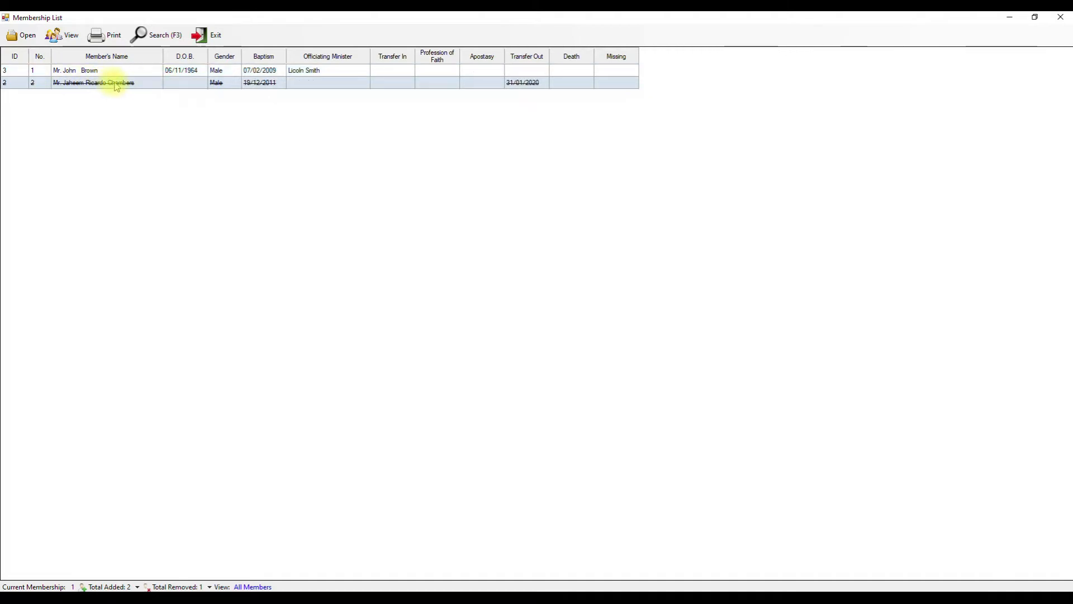
pyautogui.doubleClick(115, 82)
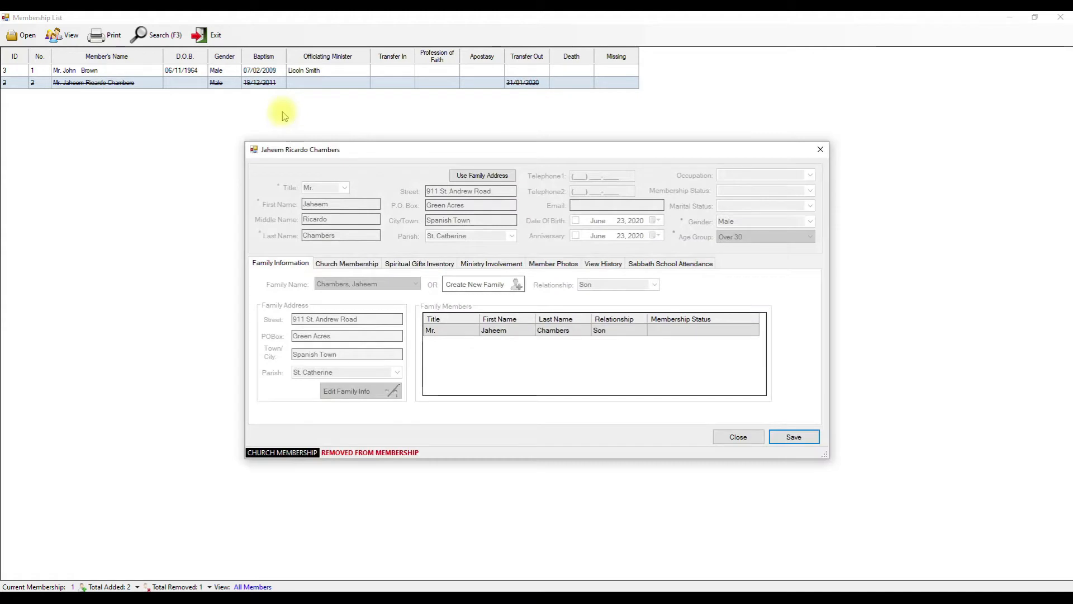
pyautogui.click(369, 264)
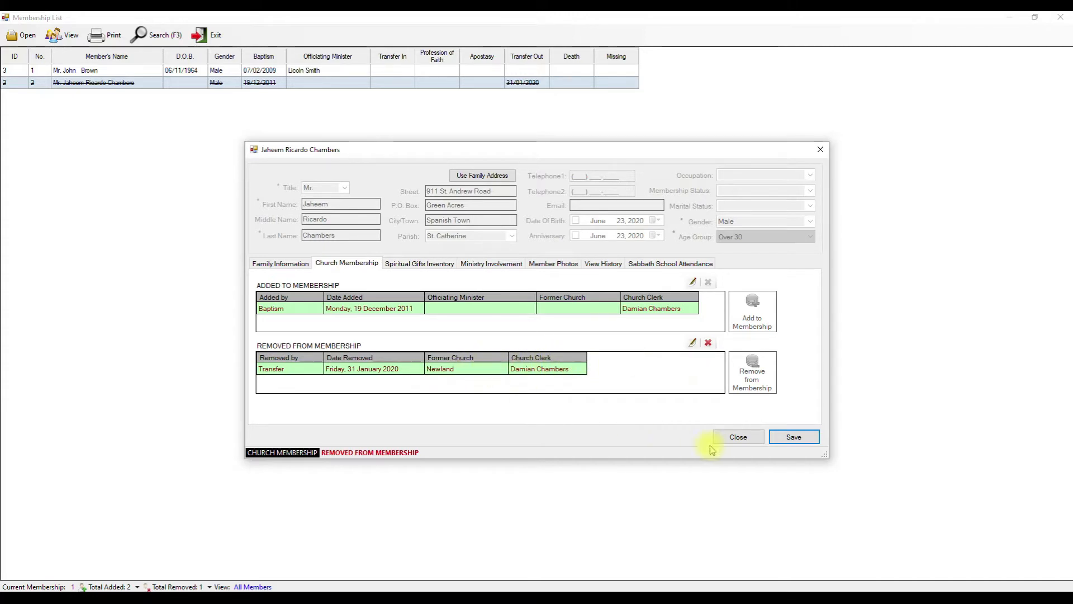
pyautogui.click(282, 263)
pyautogui.click(420, 263)
pyautogui.click(489, 263)
pyautogui.click(552, 263)
pyautogui.click(604, 264)
pyautogui.click(670, 263)
pyautogui.click(282, 263)
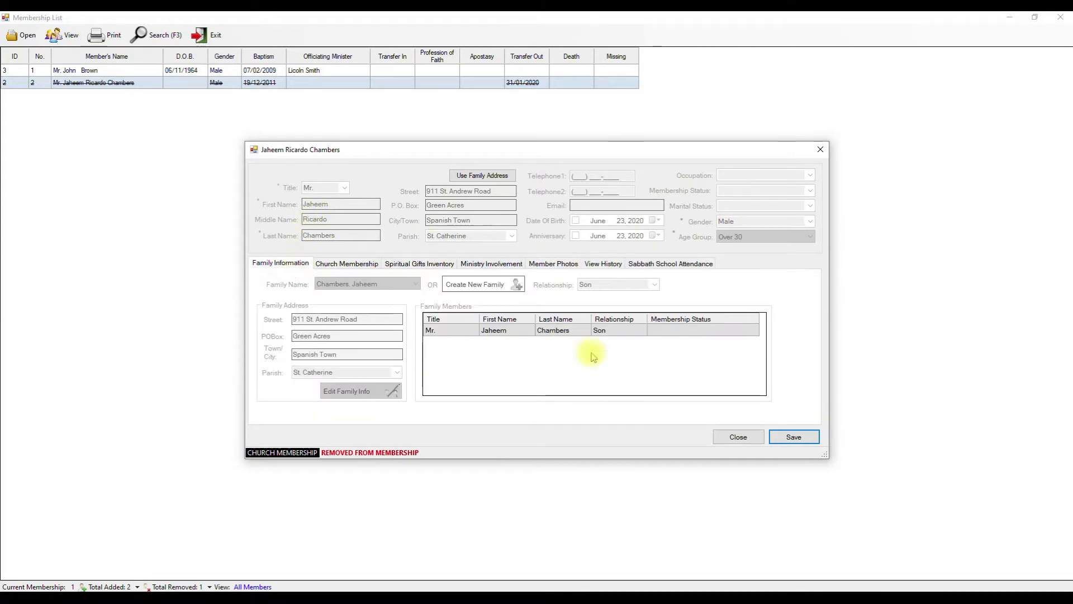
pyautogui.click(727, 437)
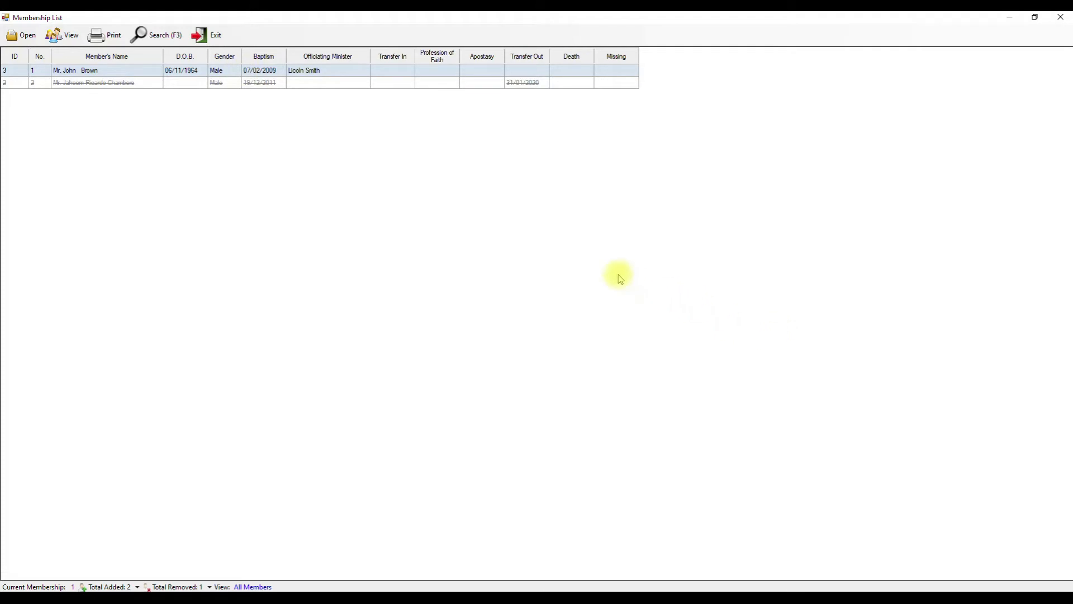
pyautogui.click(208, 35)
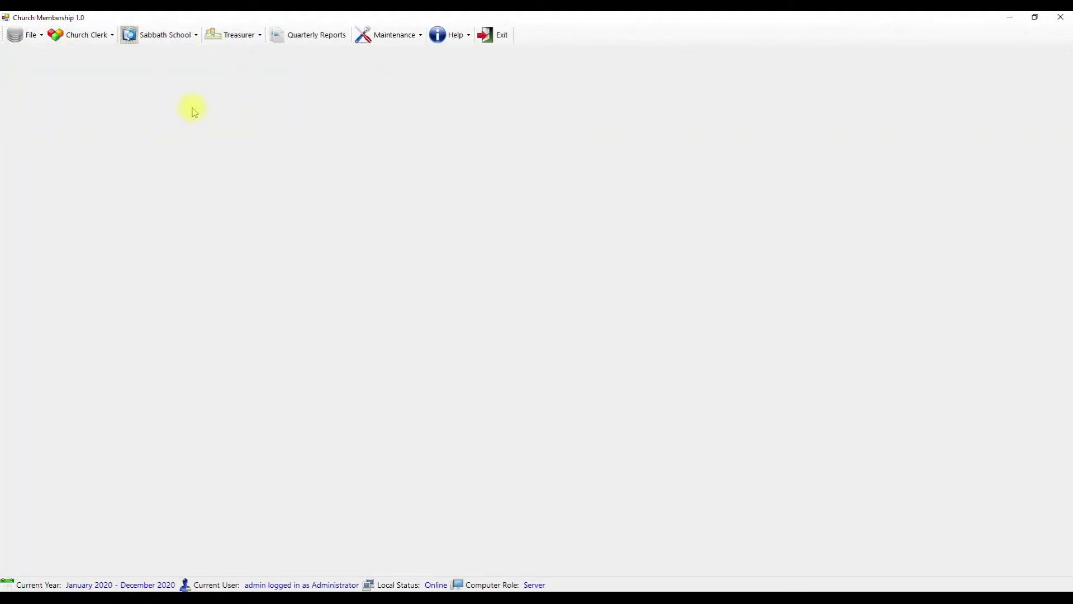
pyautogui.click(57, 35)
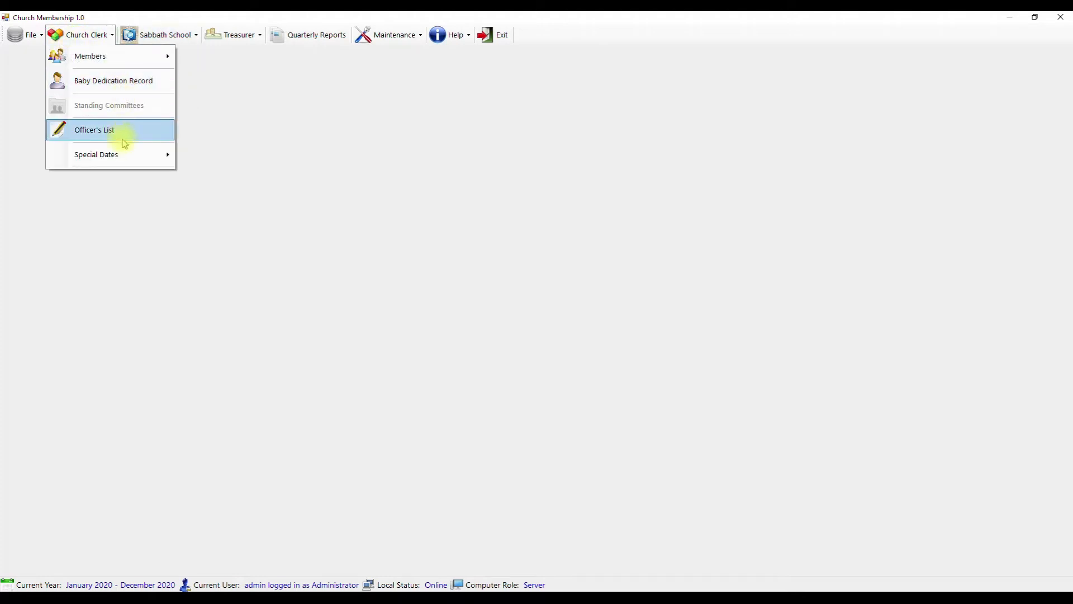
pyautogui.moveTo(128, 159)
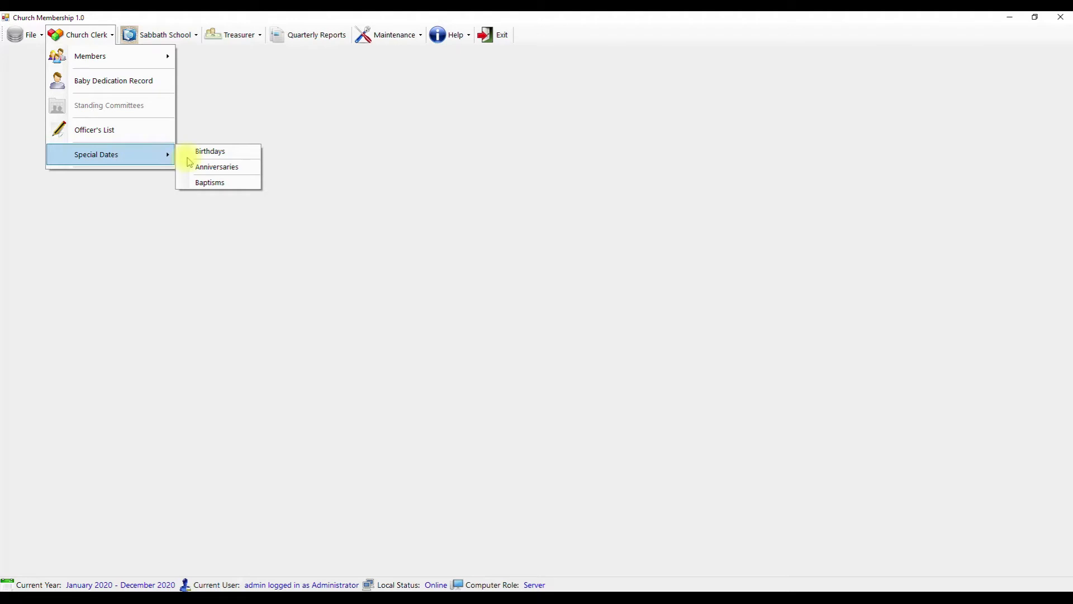
pyautogui.click(209, 153)
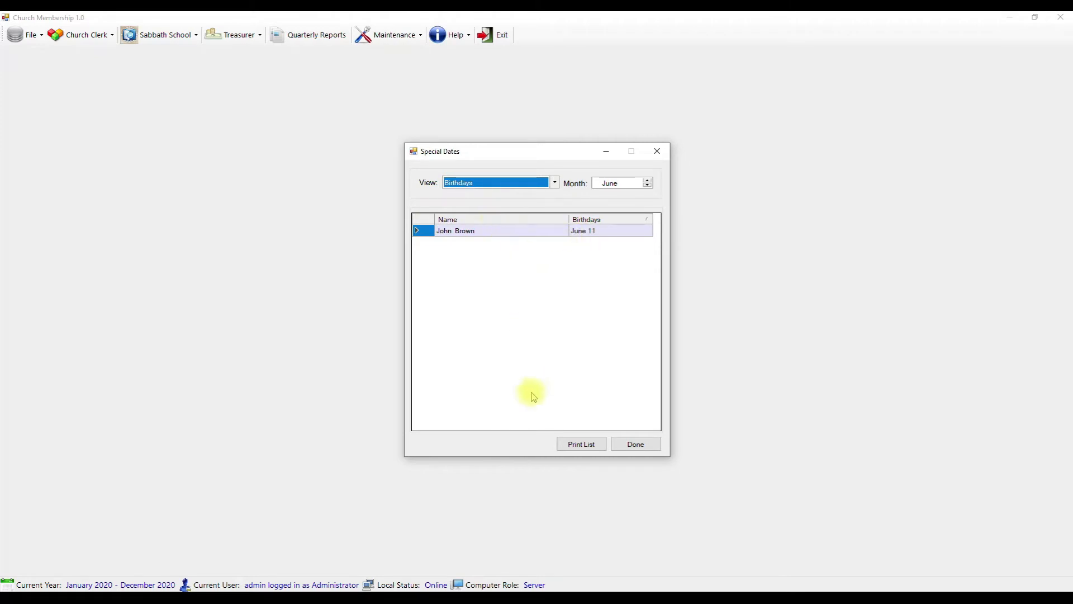
pyautogui.click(587, 445)
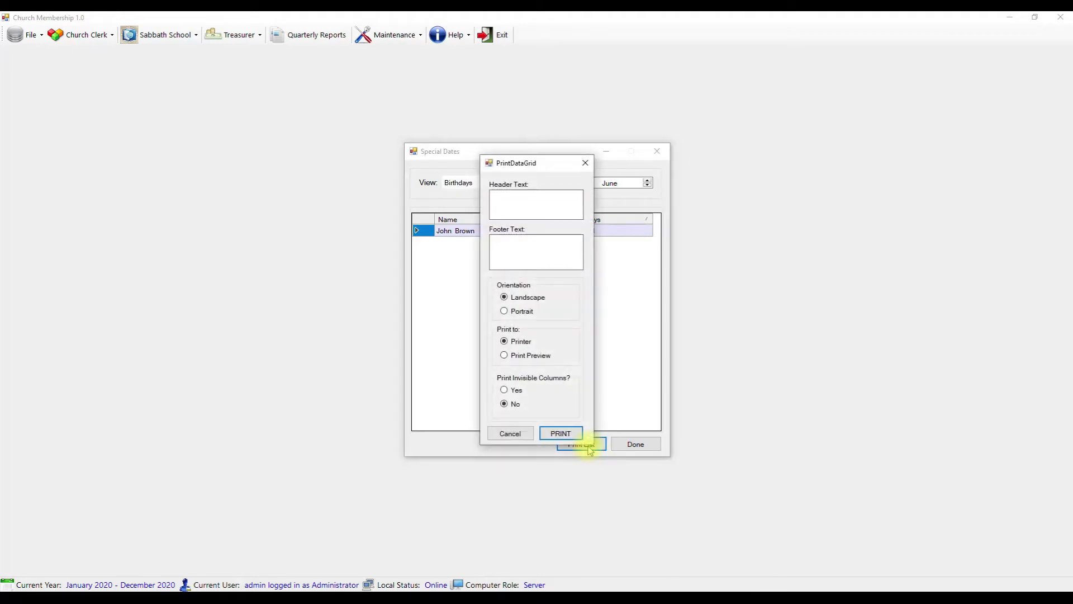
pyautogui.click(585, 163)
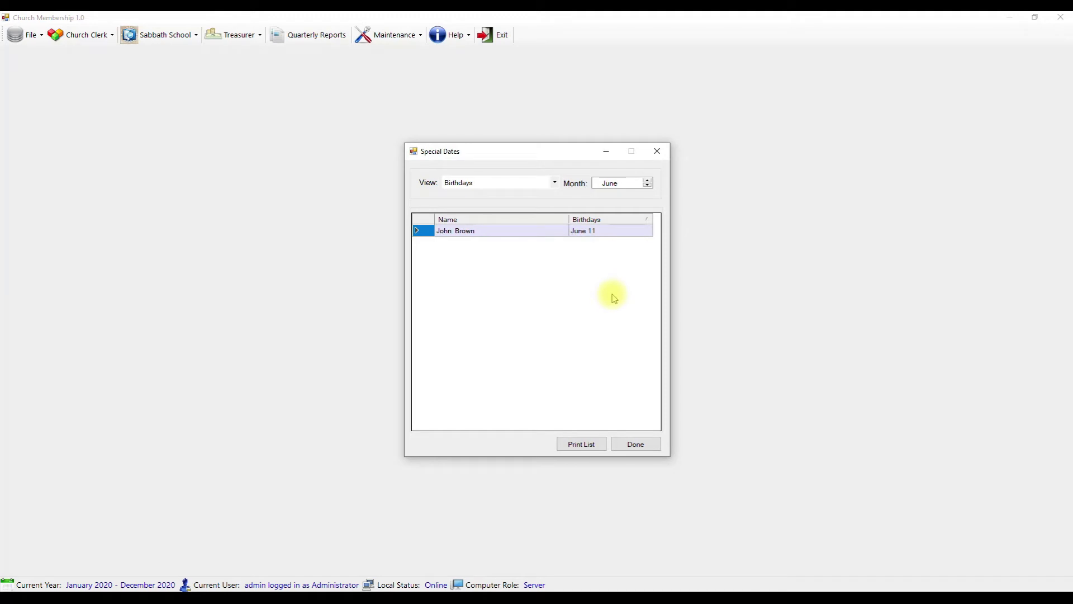
pyautogui.click(631, 444)
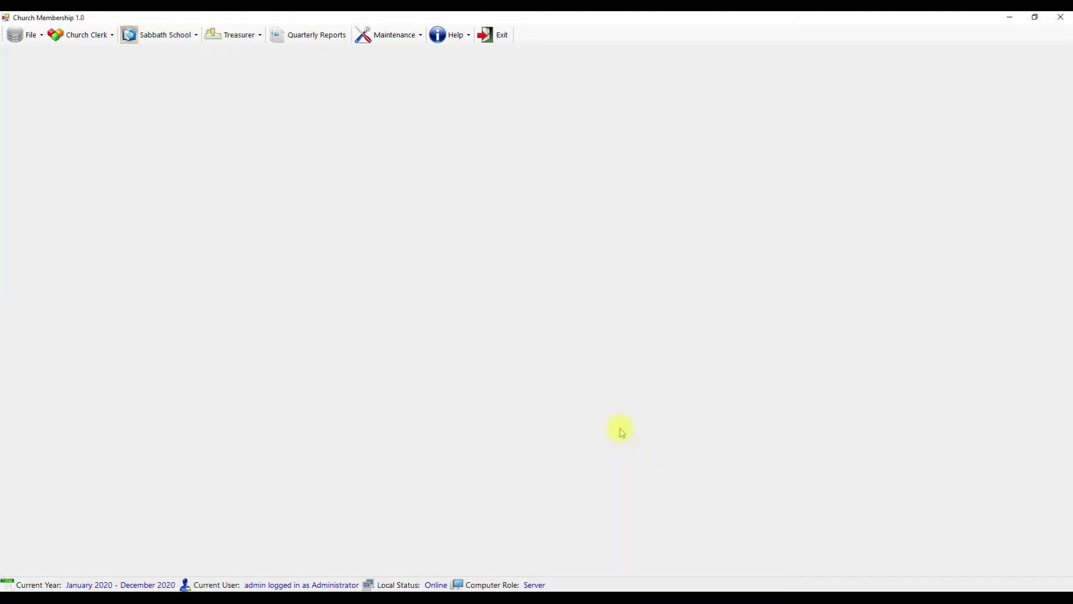
pyautogui.click(154, 35)
pyautogui.click(95, 34)
# - Open the church officers list from Church Clerk, and view it as a grid and then as a tree
pyautogui.click(89, 35)
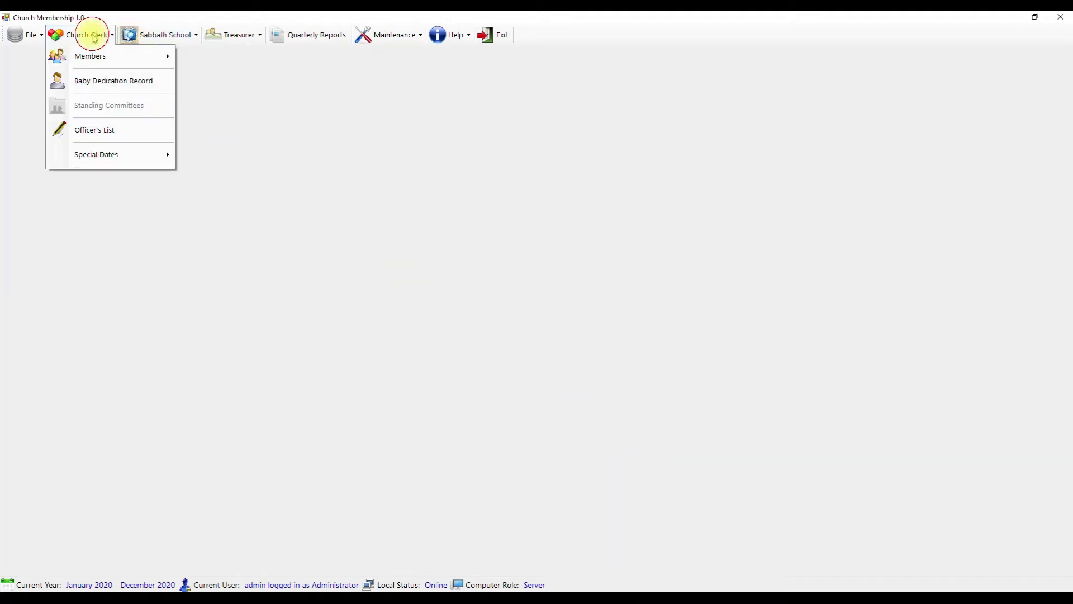
pyautogui.click(114, 130)
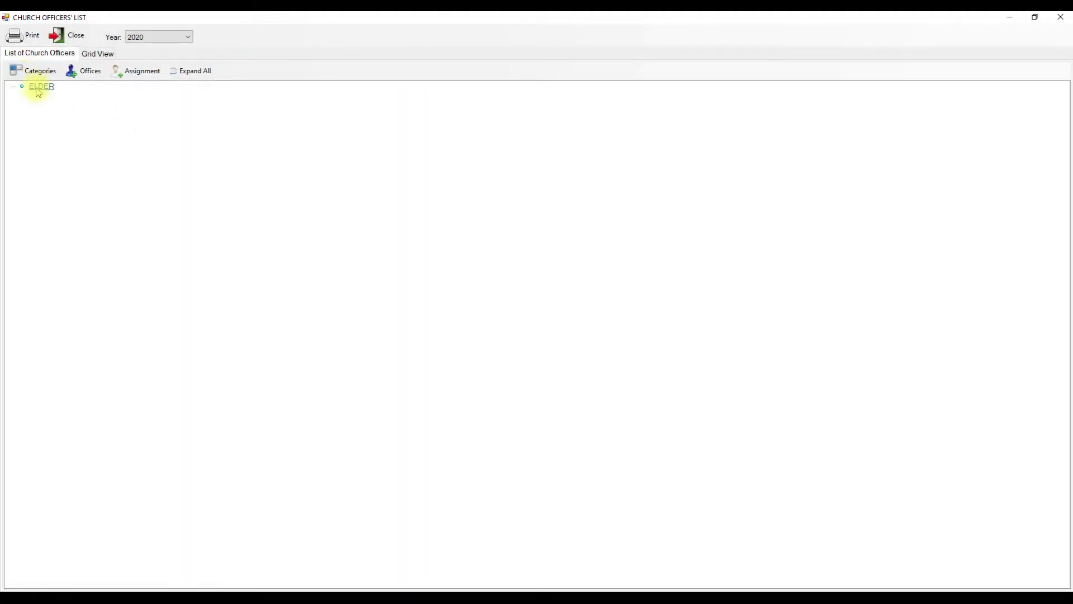
pyautogui.click(101, 54)
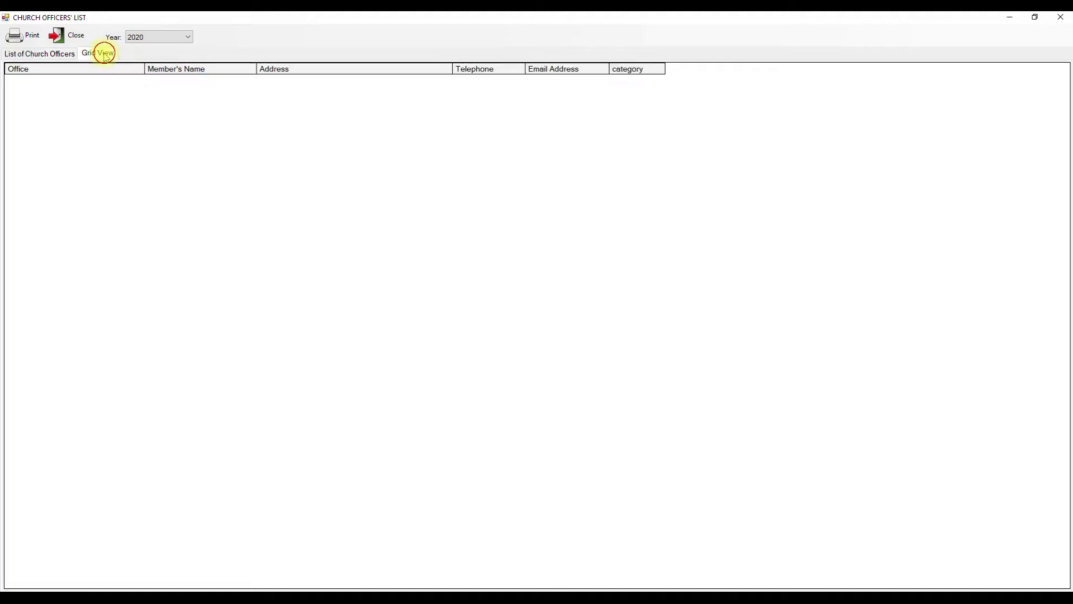
pyautogui.click(60, 54)
pyautogui.click(42, 88)
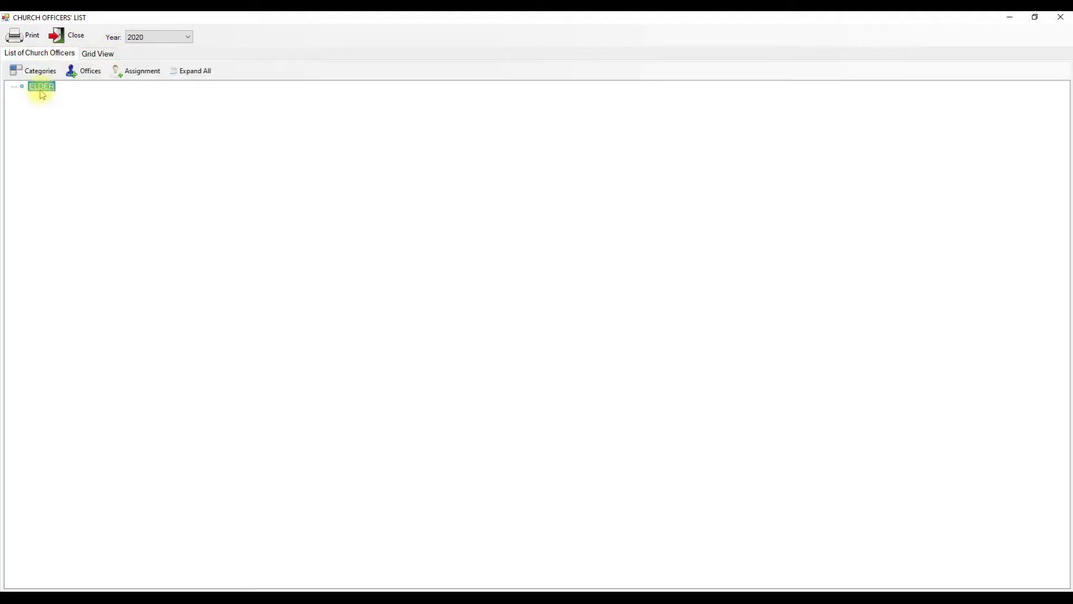
# - Add a new officer category, AY, using the ELDER category's menu
pyautogui.rightClick(42, 89)
pyautogui.moveTo(103, 111)
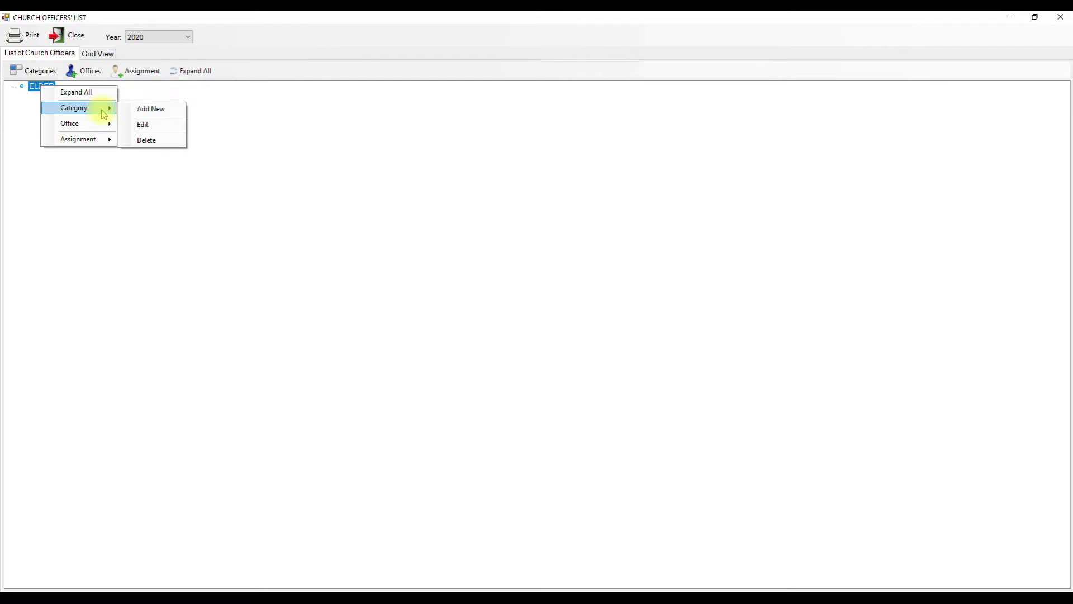
pyautogui.click(143, 109)
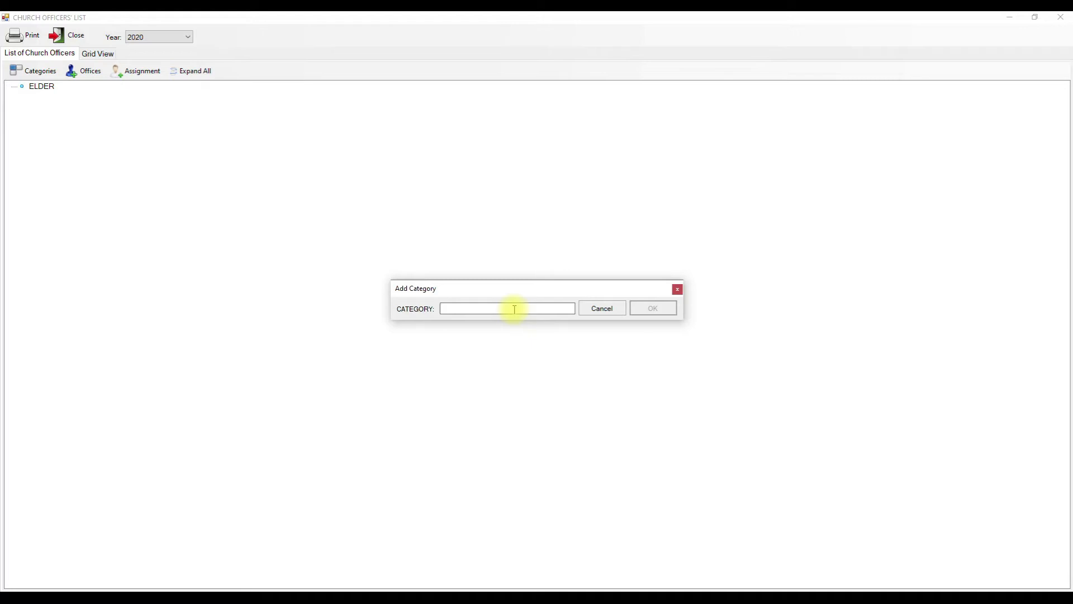
pyautogui.write('A')
pyautogui.press('Return')
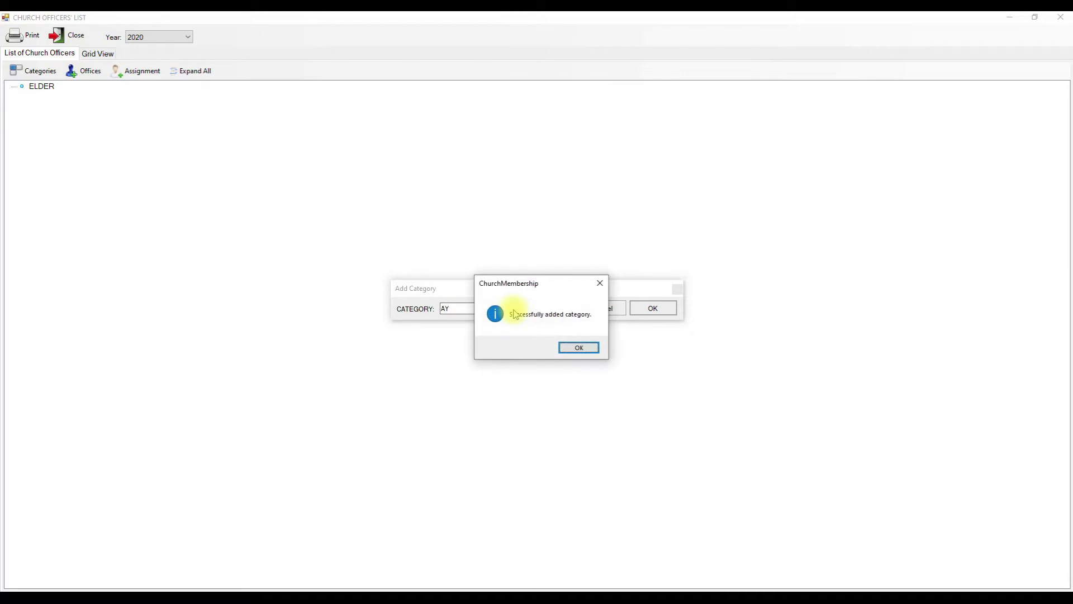
pyautogui.click(580, 347)
pyautogui.rightClick(34, 101)
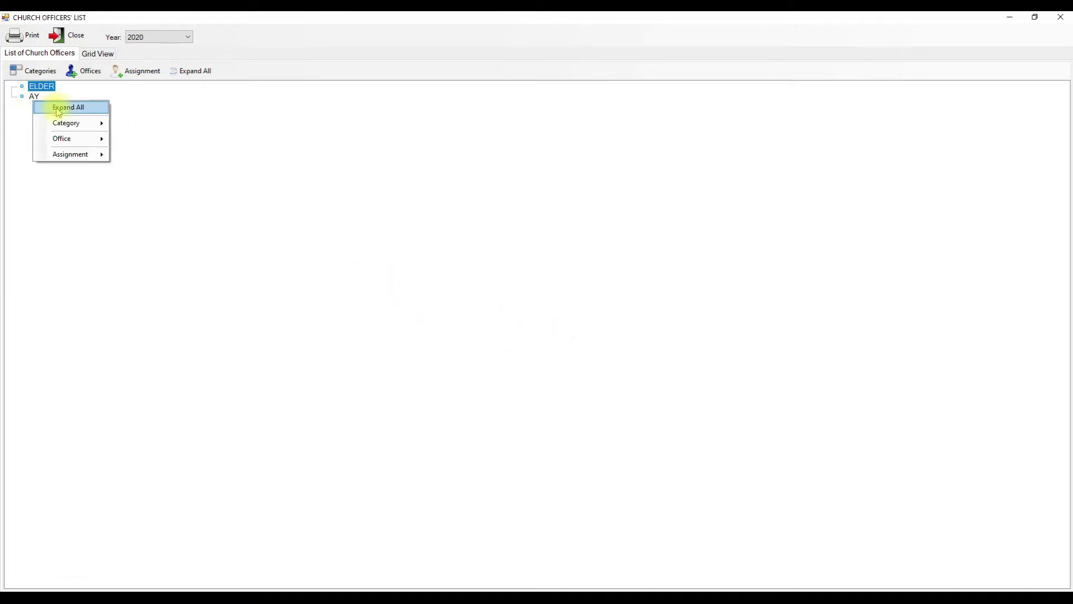
# - Fill in a new office with category AY, name A.Y. Society Leader, and Board Position ticked
pyautogui.moveTo(91, 138)
pyautogui.click(133, 141)
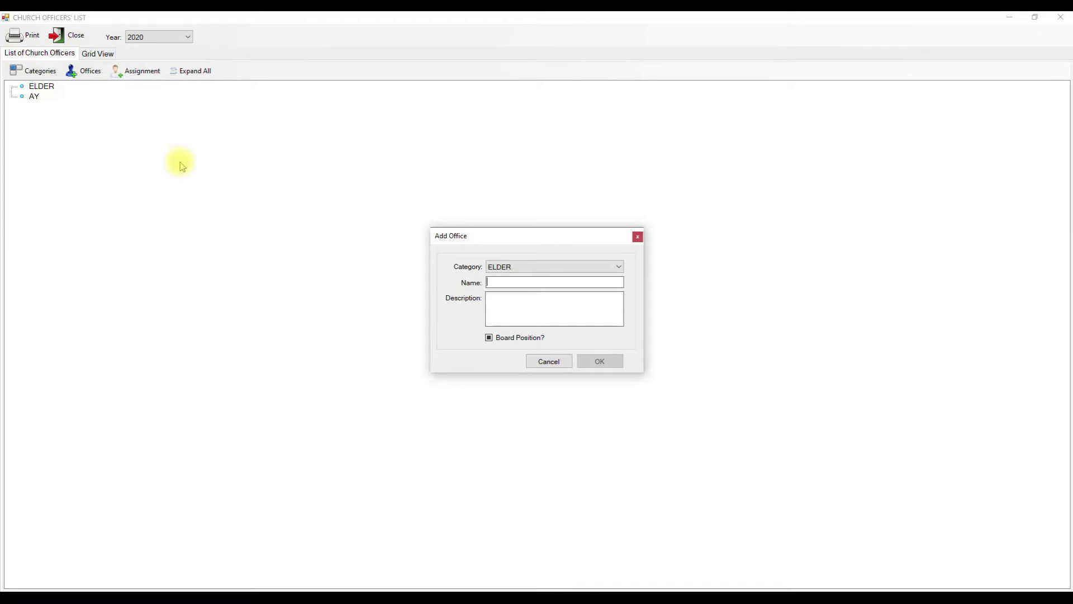
pyautogui.click(499, 267)
pyautogui.click(499, 282)
pyautogui.write('A')
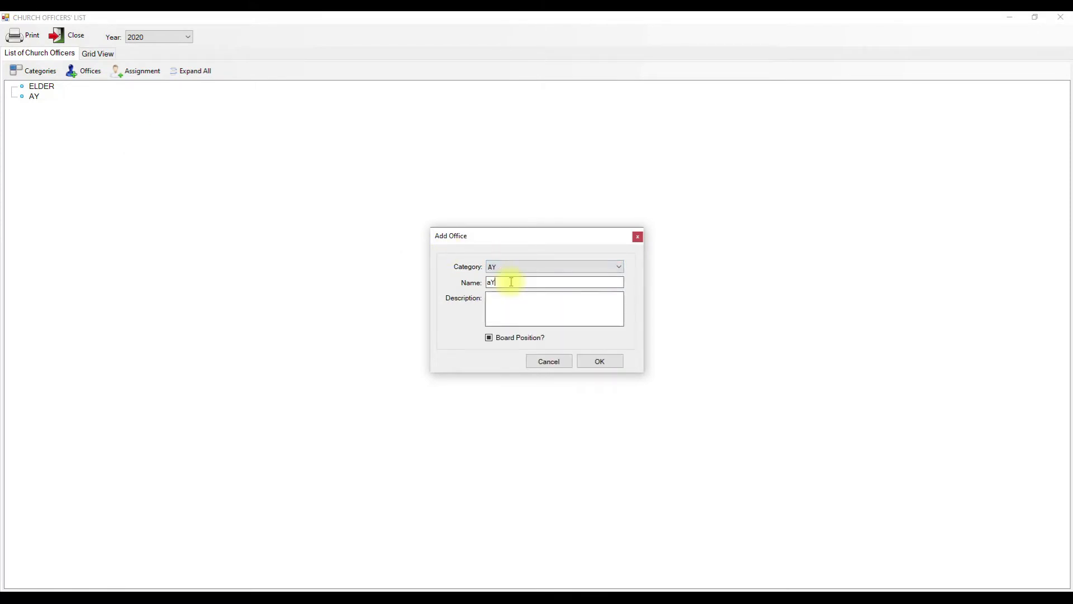
pyautogui.press('BackSpace')
pyautogui.write('A.Y. Society Leader')
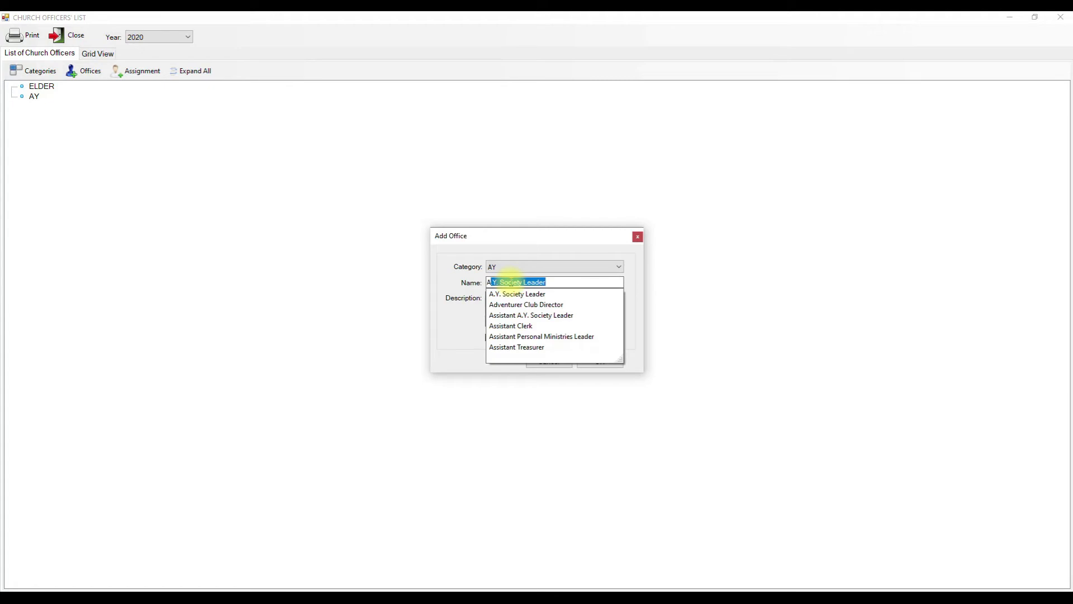
pyautogui.press('Down')
pyautogui.press('Return')
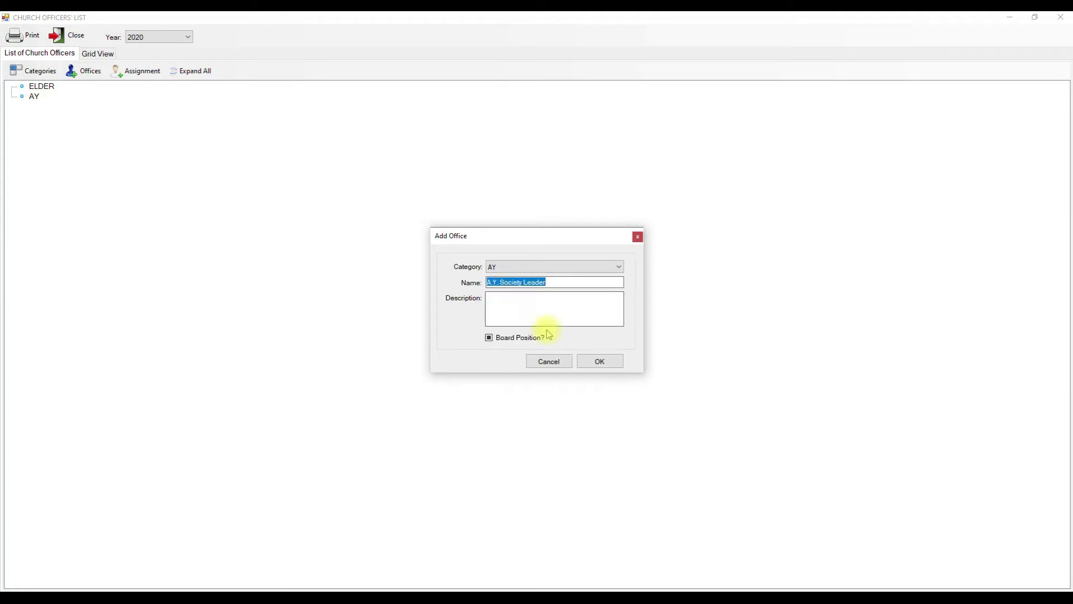
pyautogui.click(501, 339)
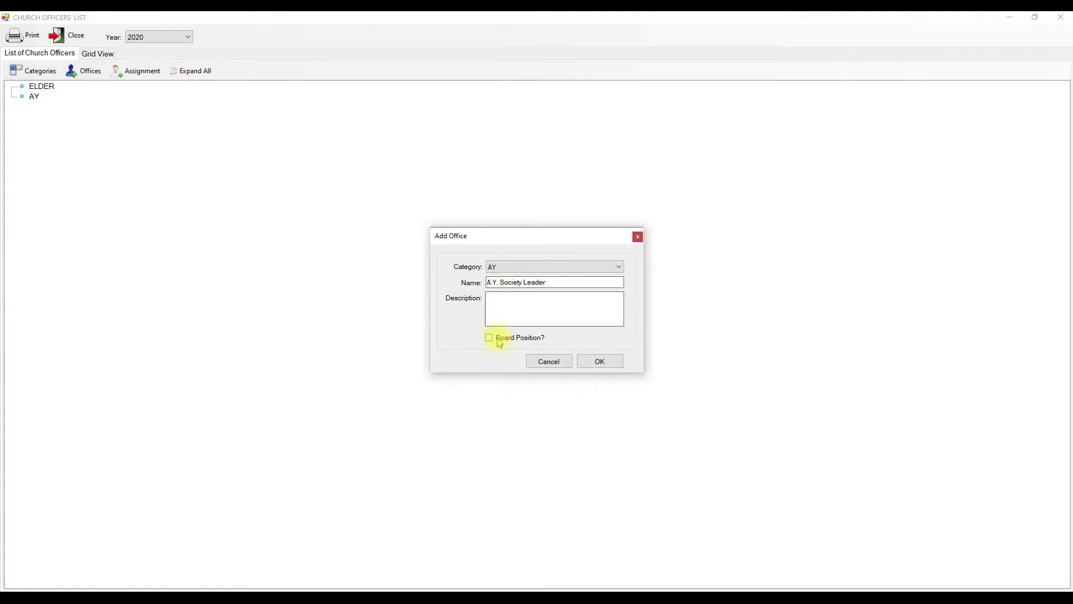
# - Save the office, dismiss the resulting messages, and close the Add Office form
pyautogui.click(599, 362)
pyautogui.click(573, 346)
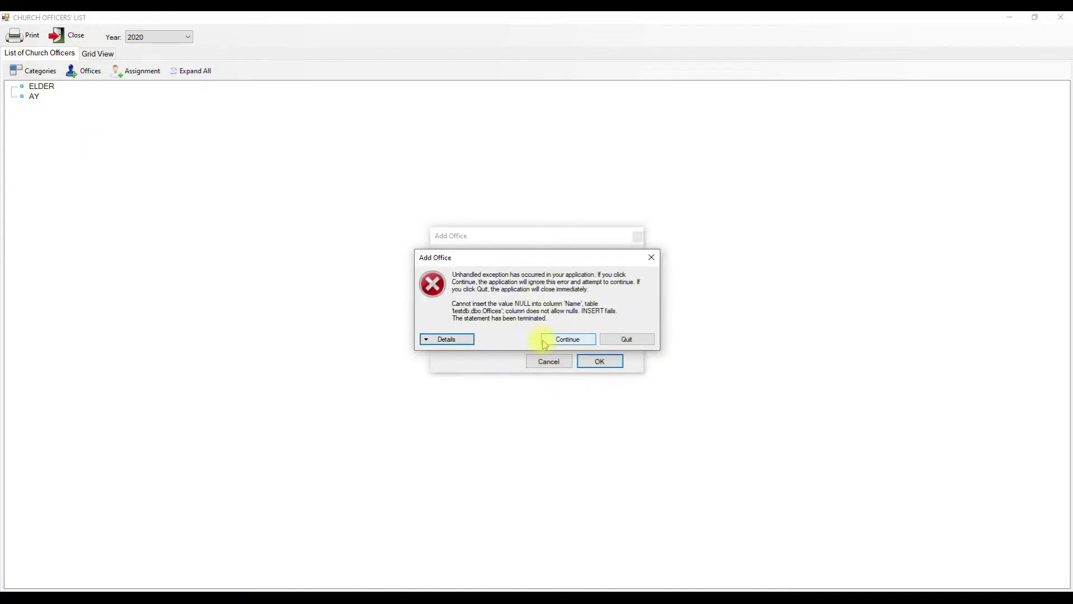
pyautogui.click(587, 347)
pyautogui.click(553, 360)
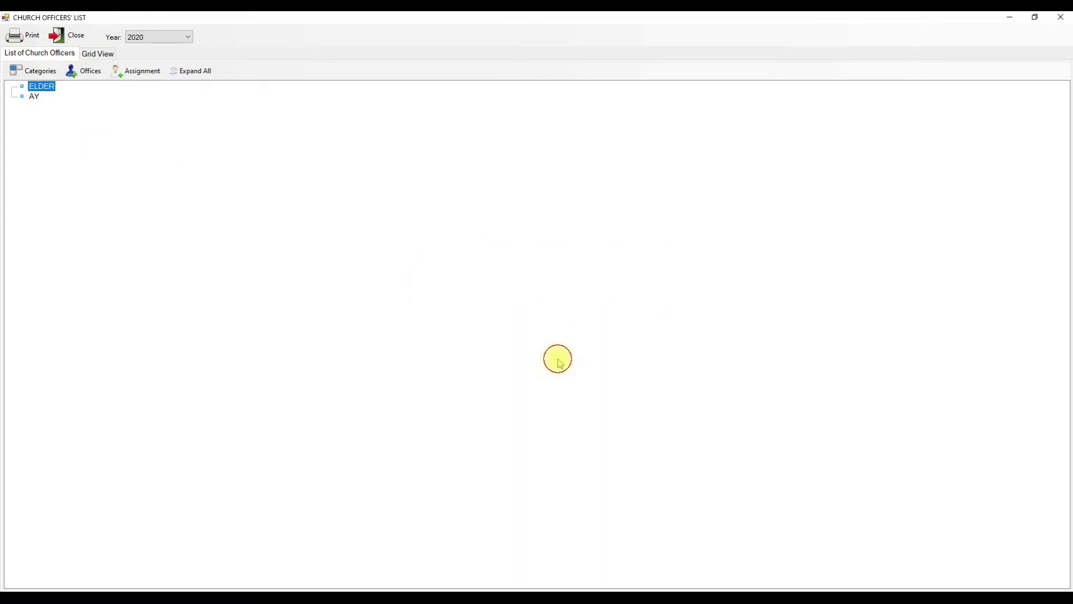
pyautogui.click(59, 35)
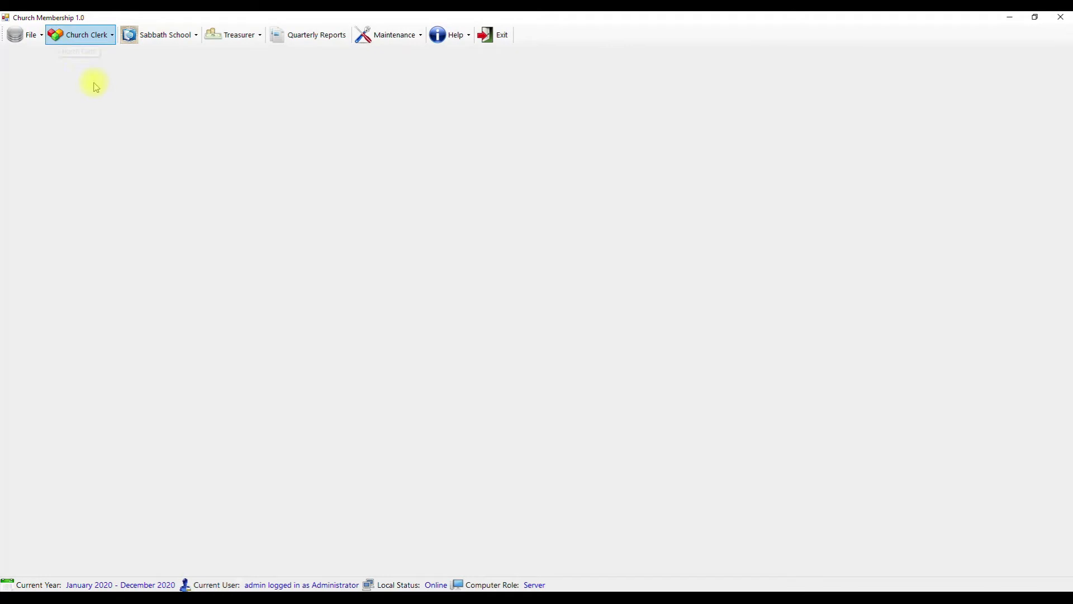
pyautogui.click(104, 36)
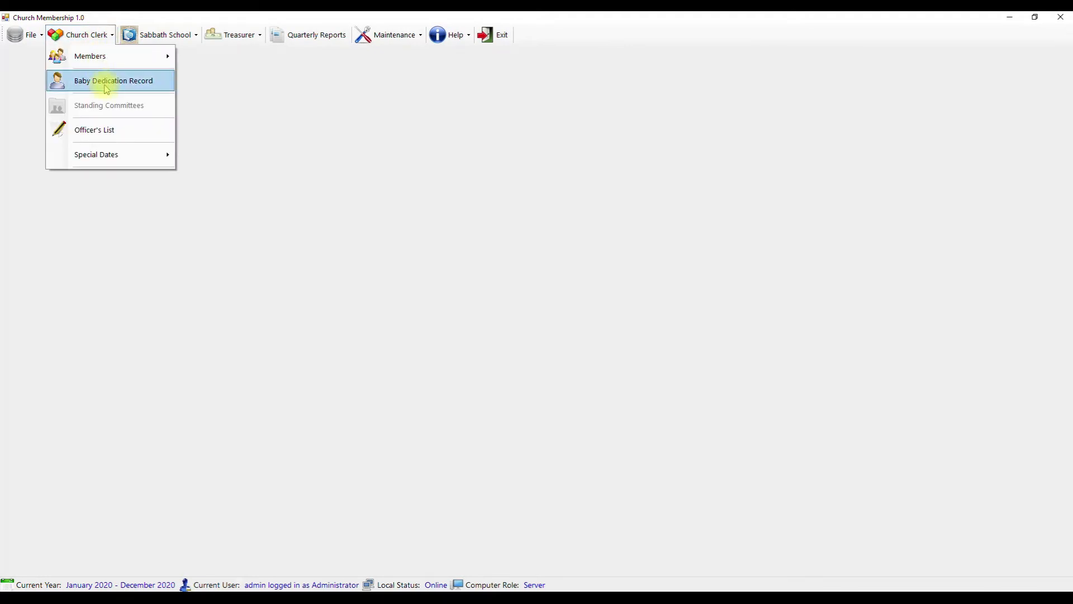
pyautogui.click(107, 84)
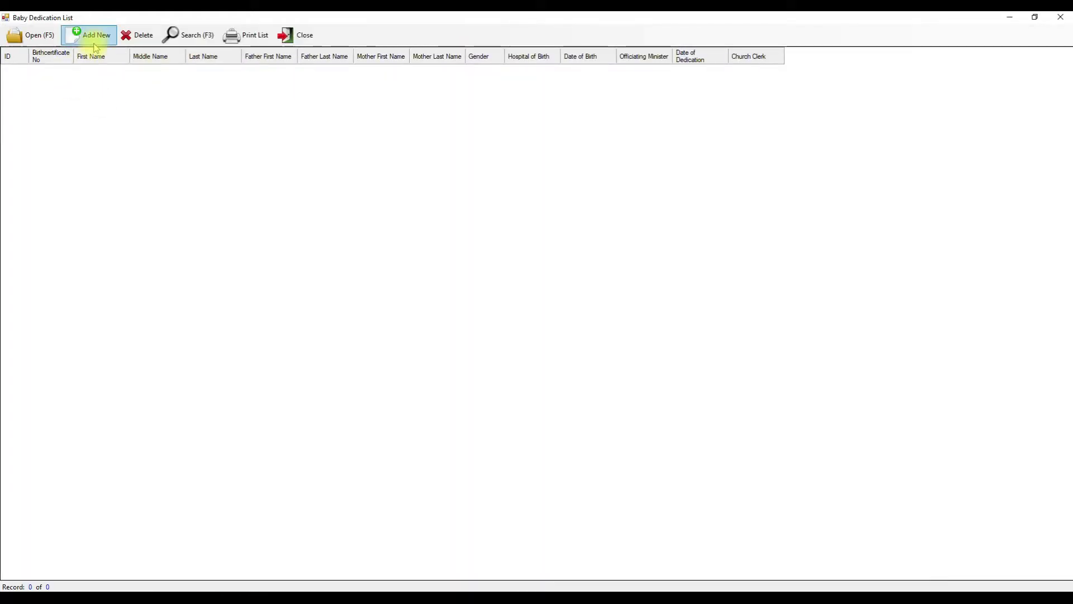
pyautogui.click(96, 35)
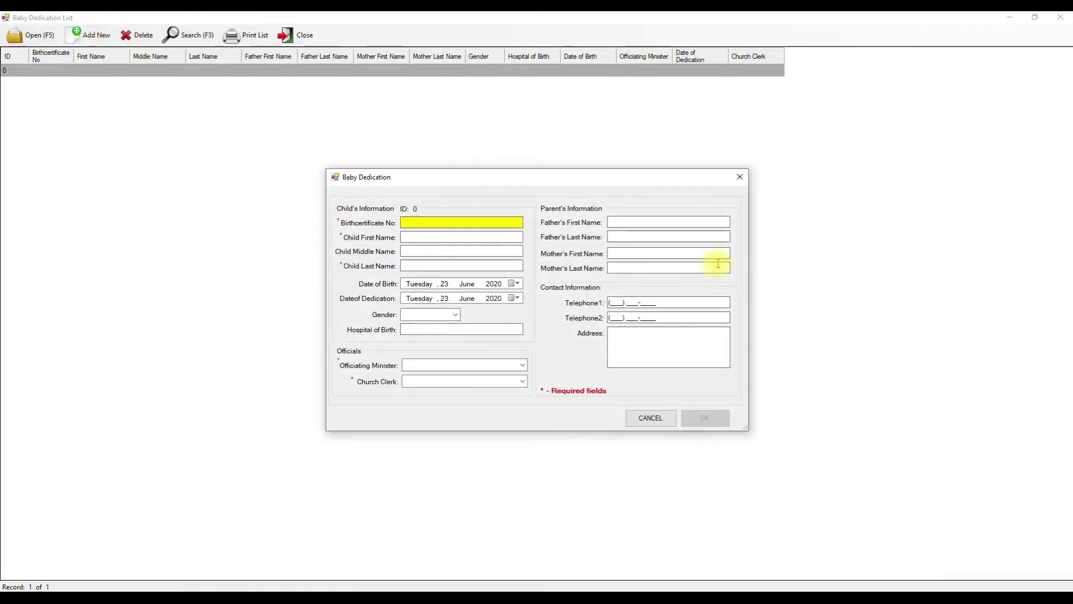
pyautogui.moveTo(498, 175); pyautogui.dragTo(407, 153)
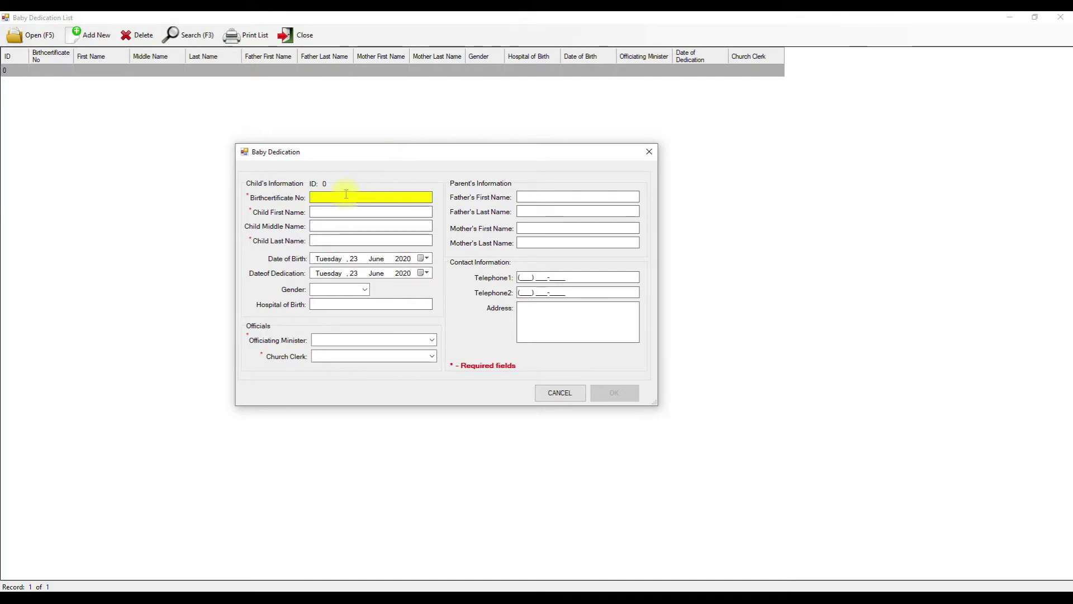
pyautogui.click(327, 213)
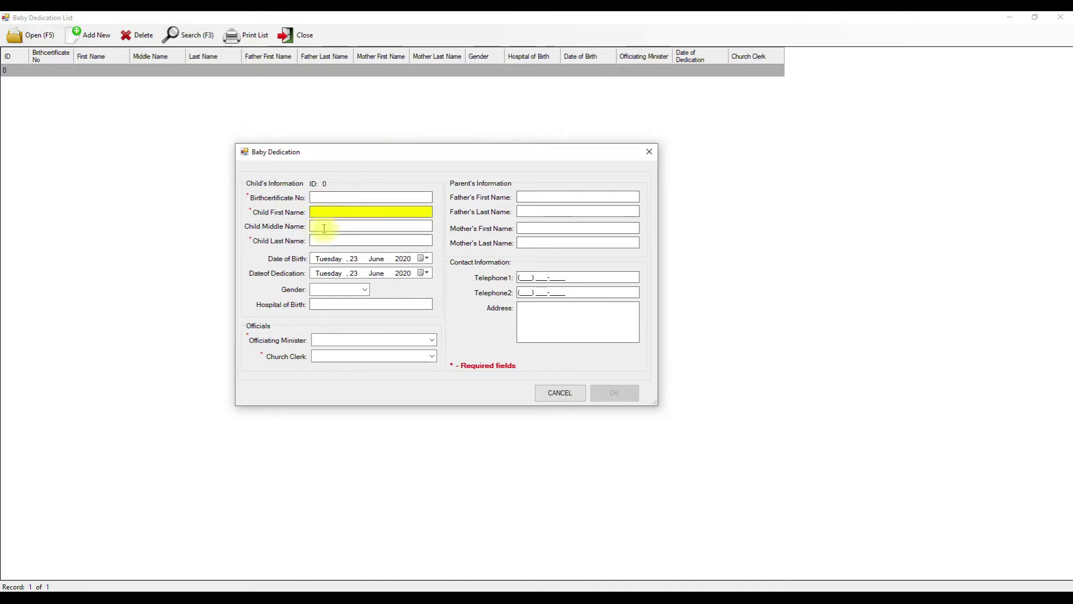
pyautogui.click(324, 238)
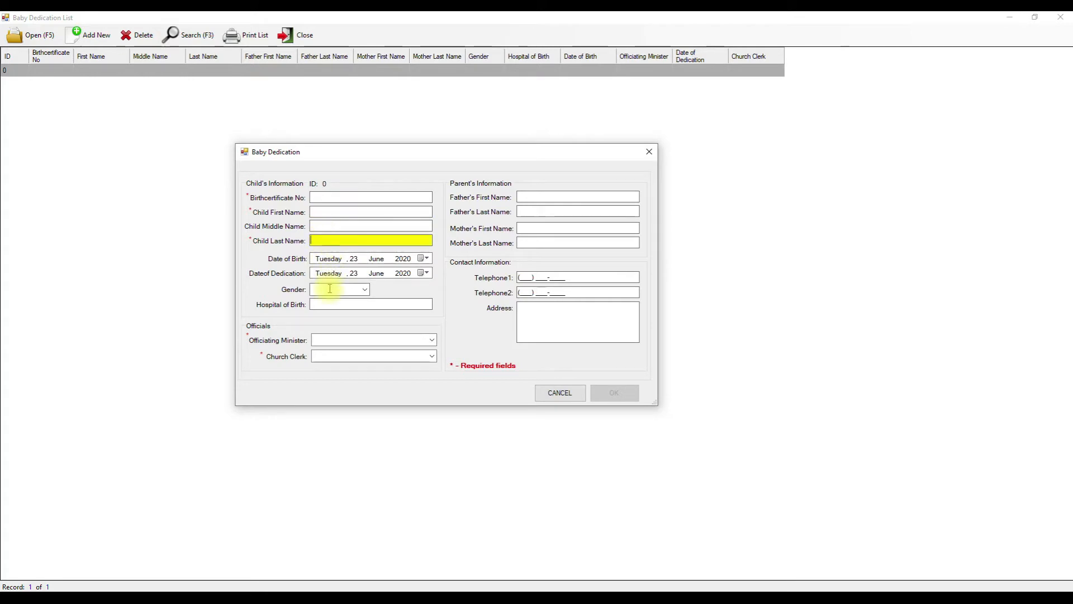
pyautogui.click(328, 340)
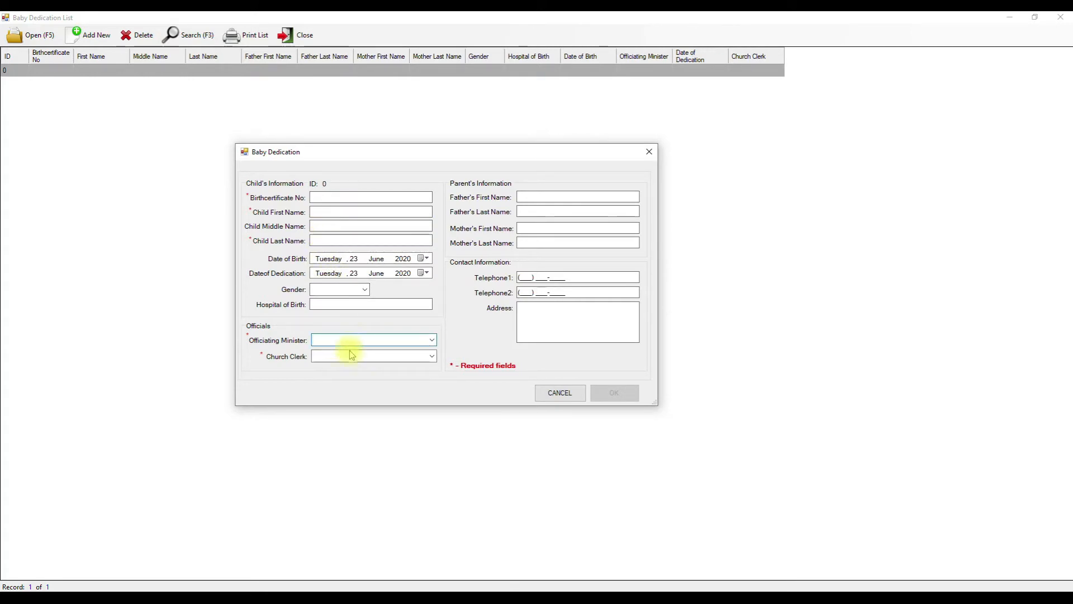
pyautogui.click(570, 395)
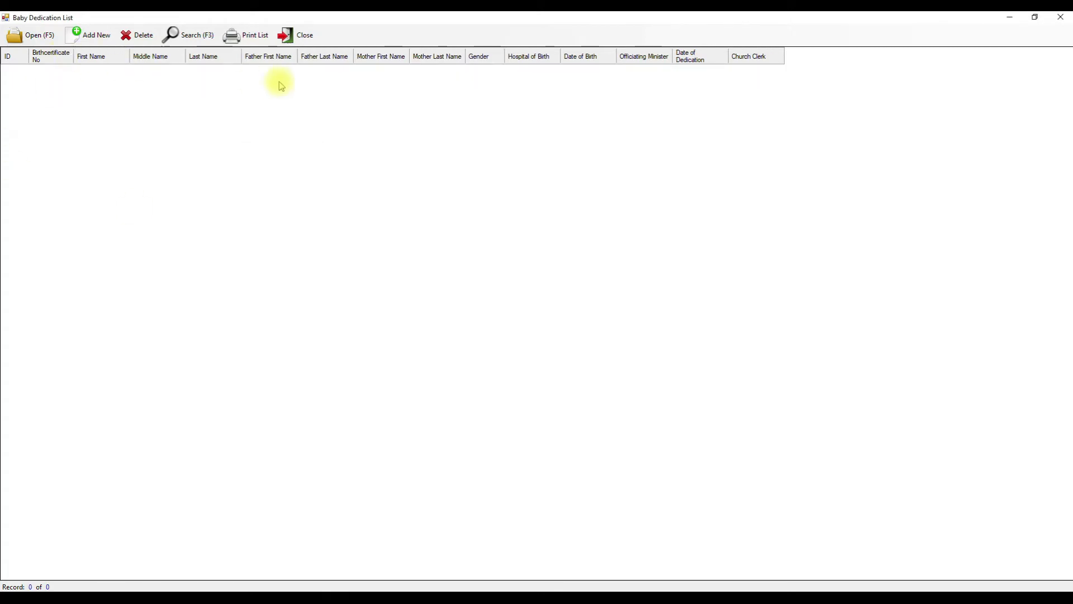
pyautogui.click(251, 34)
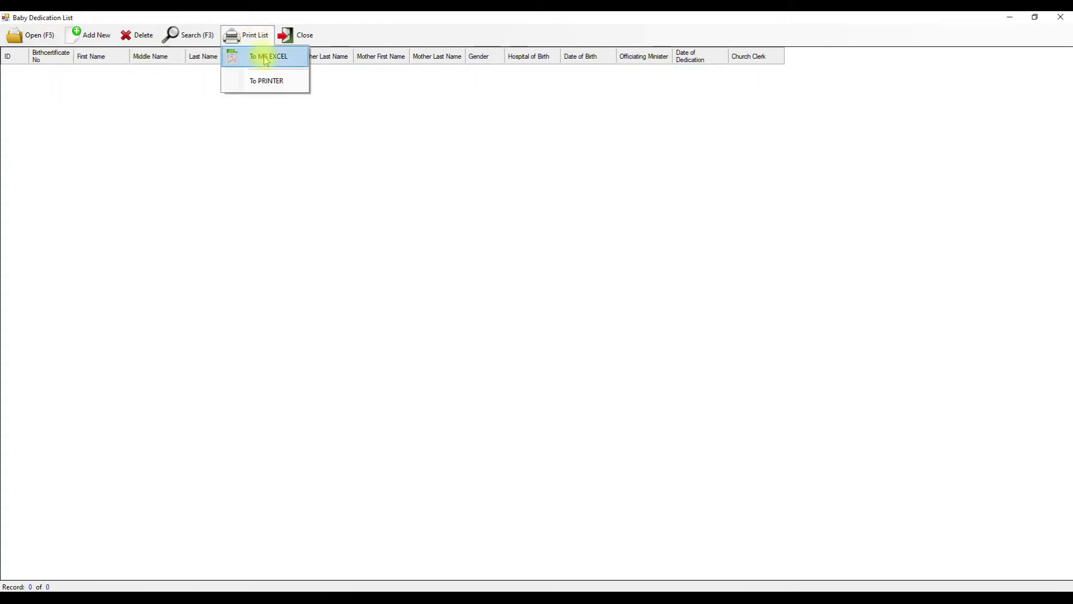
pyautogui.click(317, 136)
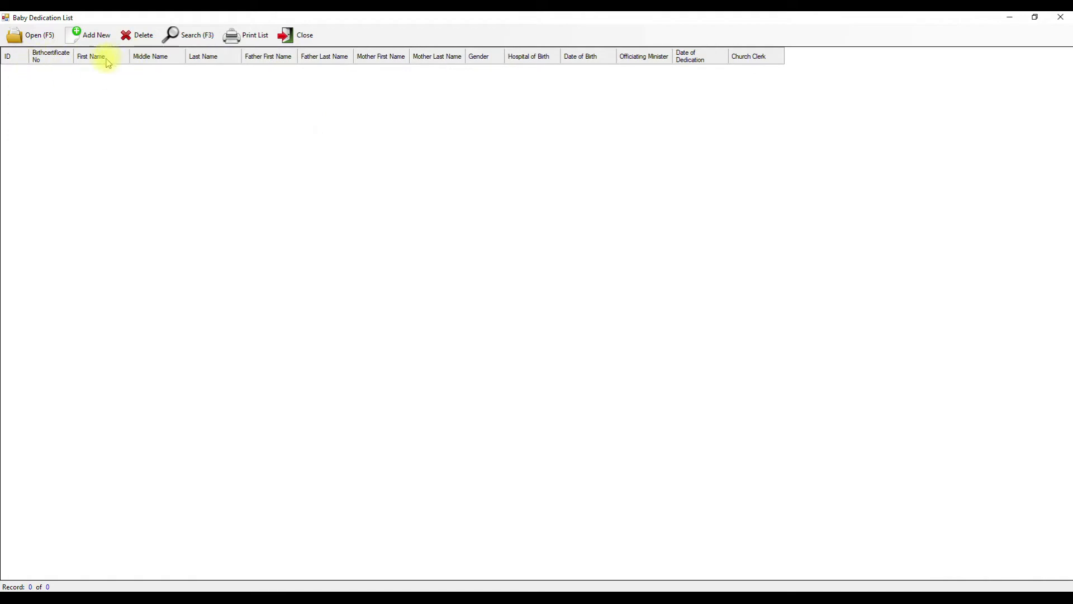
pyautogui.click(191, 37)
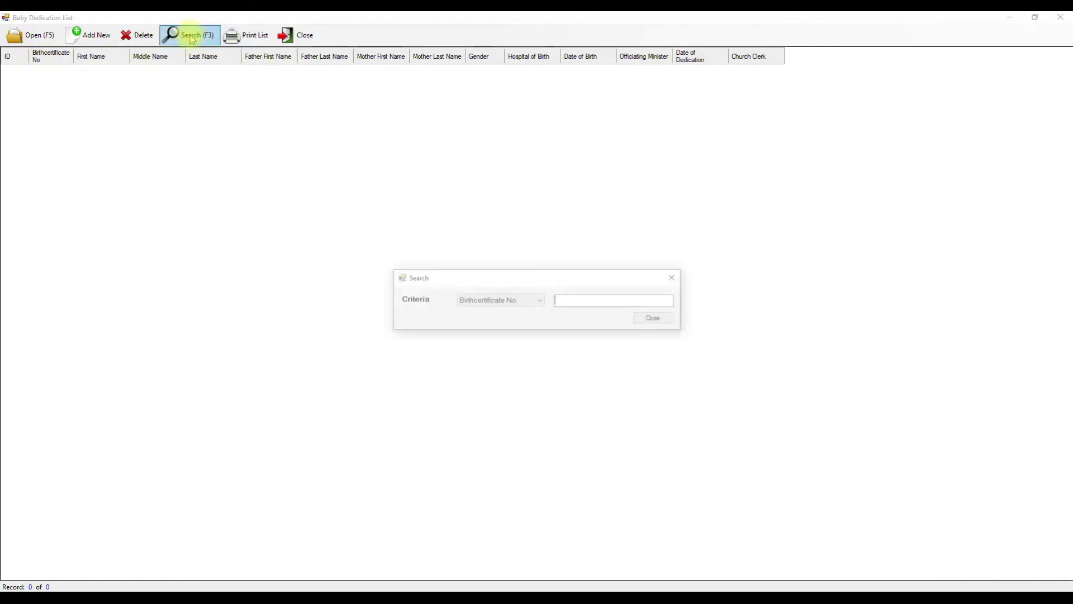
pyautogui.click(535, 300)
pyautogui.click(532, 299)
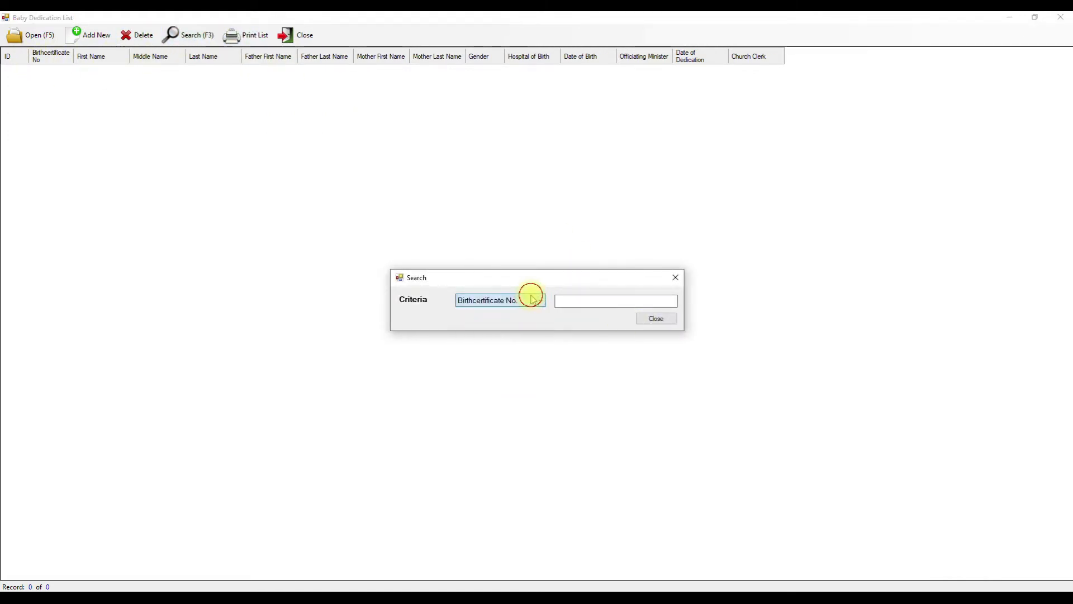
pyautogui.click(657, 318)
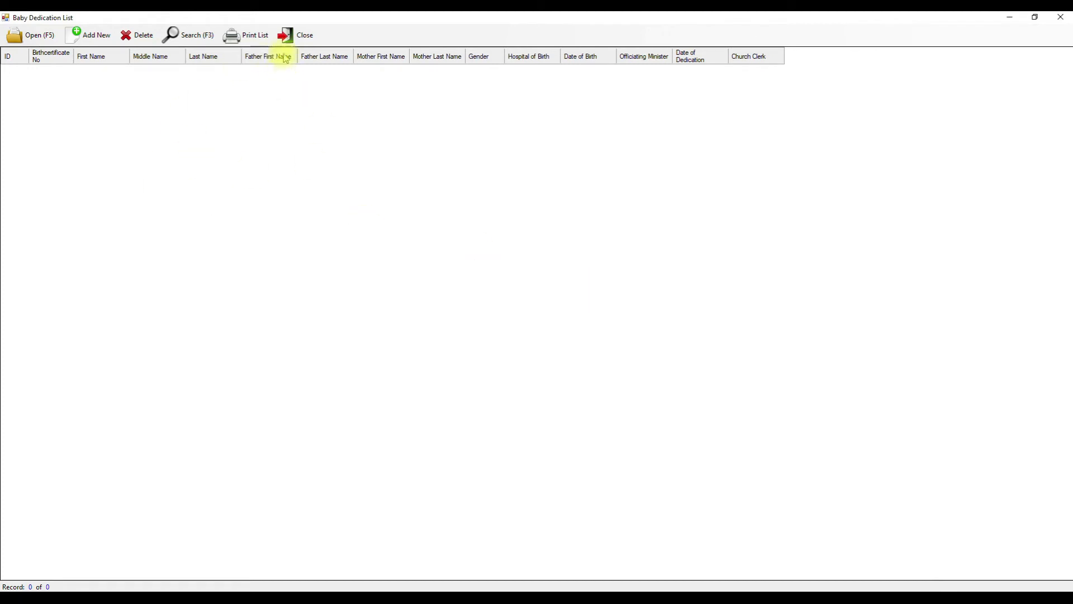
pyautogui.click(286, 35)
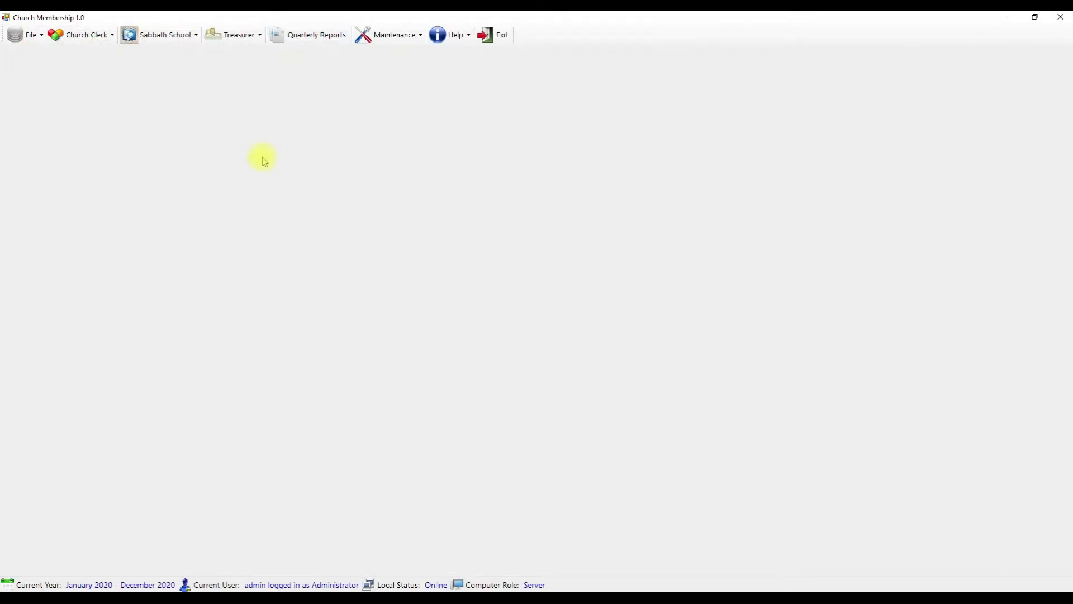
# - Open the ACMS List Format membership list and export it to MS Excel
pyautogui.click(83, 35)
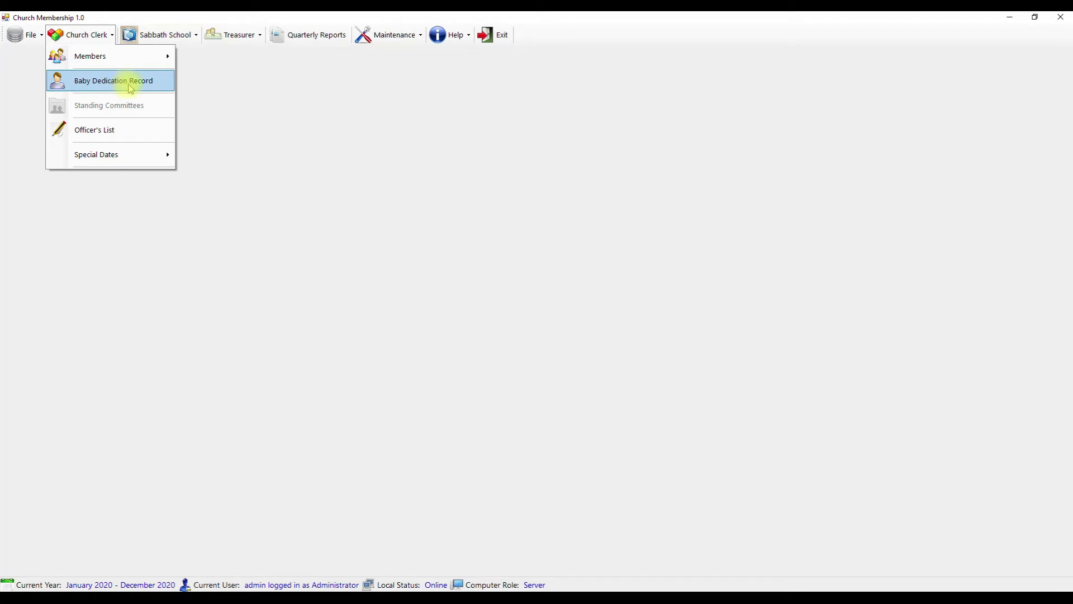
pyautogui.moveTo(124, 63)
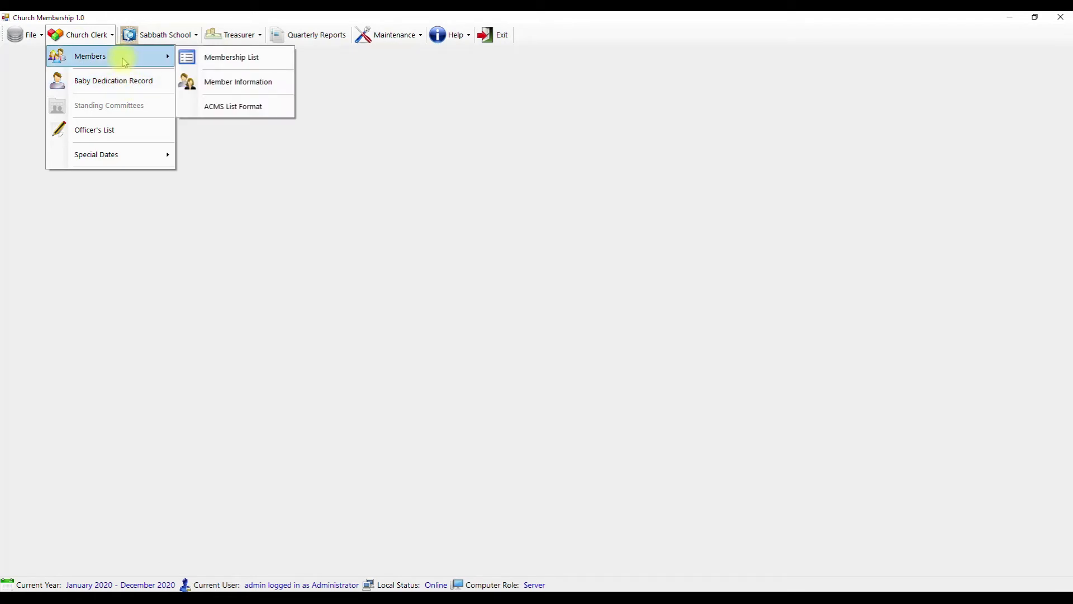
pyautogui.click(257, 107)
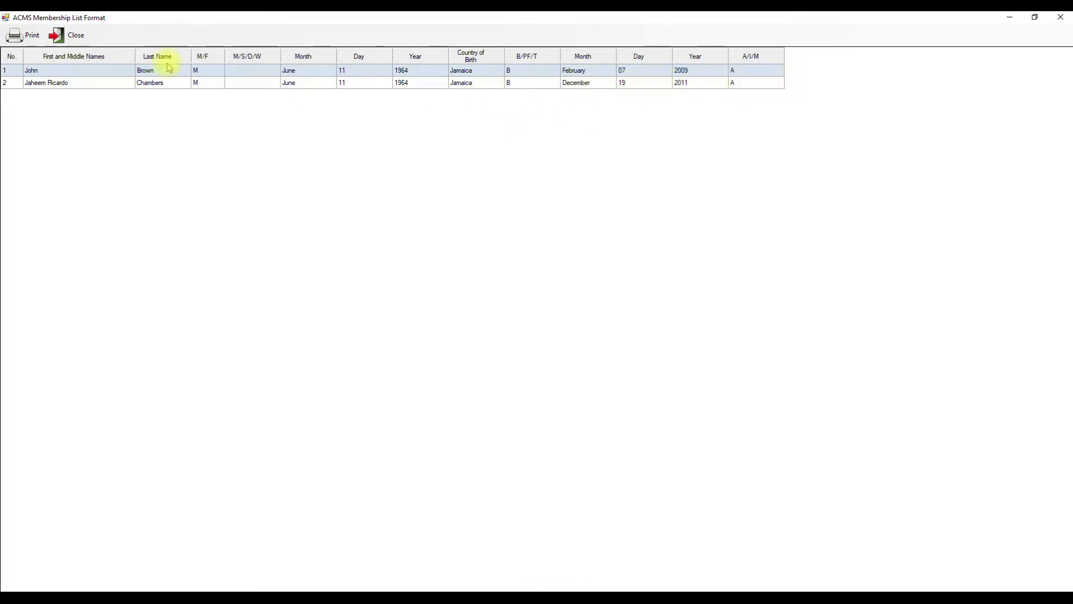
pyautogui.click(27, 35)
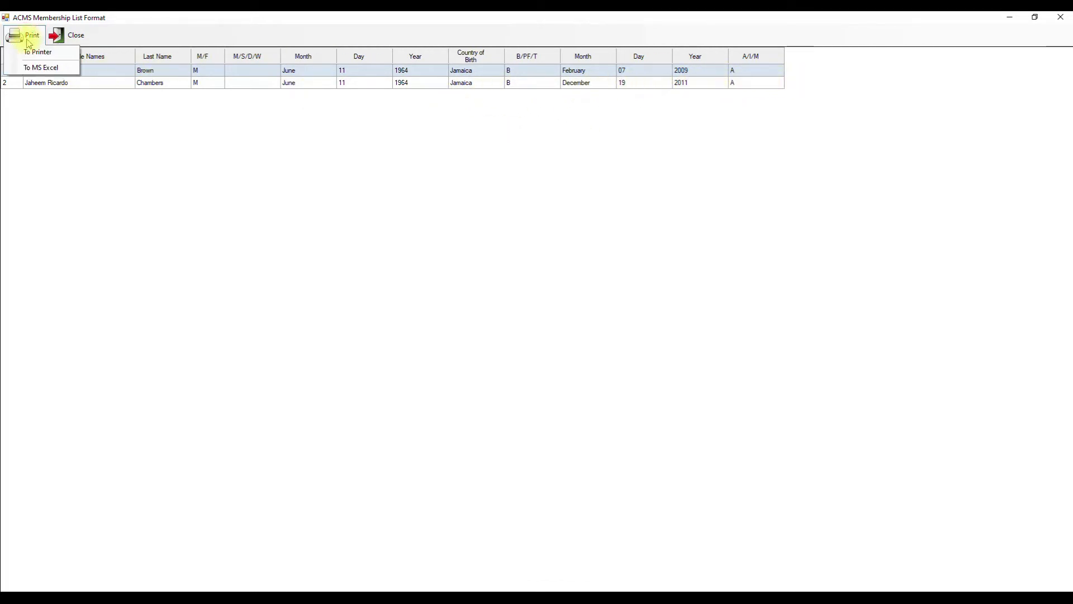
pyautogui.click(42, 67)
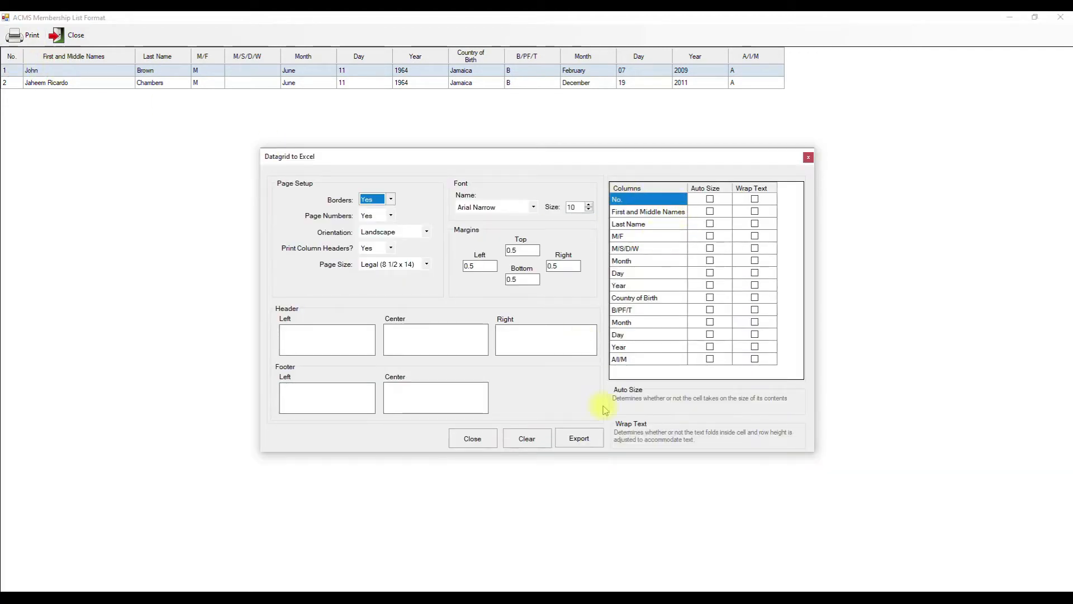
pyautogui.click(575, 440)
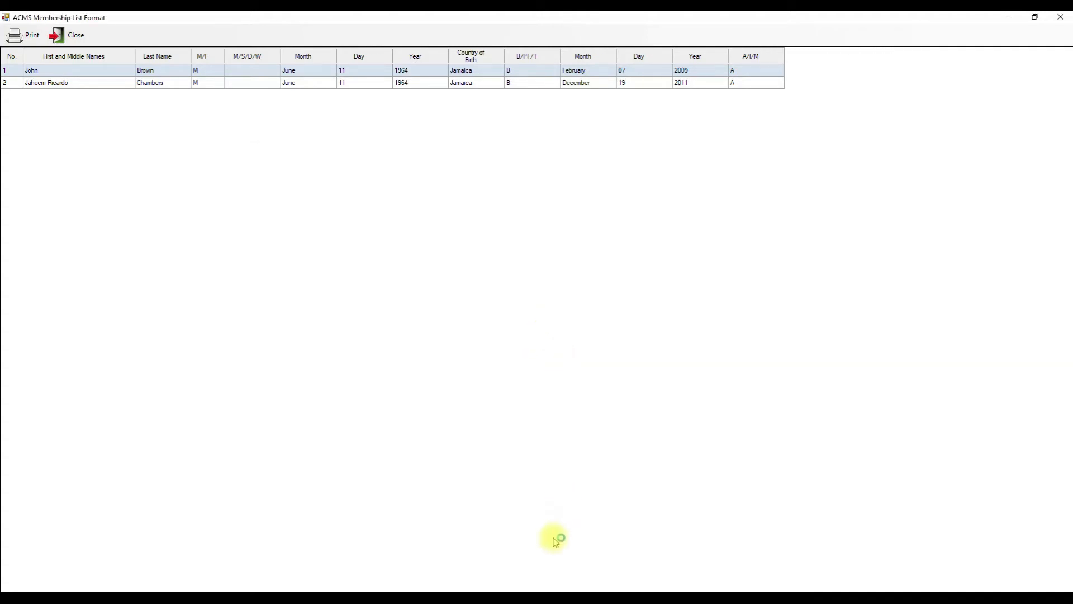
pyautogui.click(457, 284)
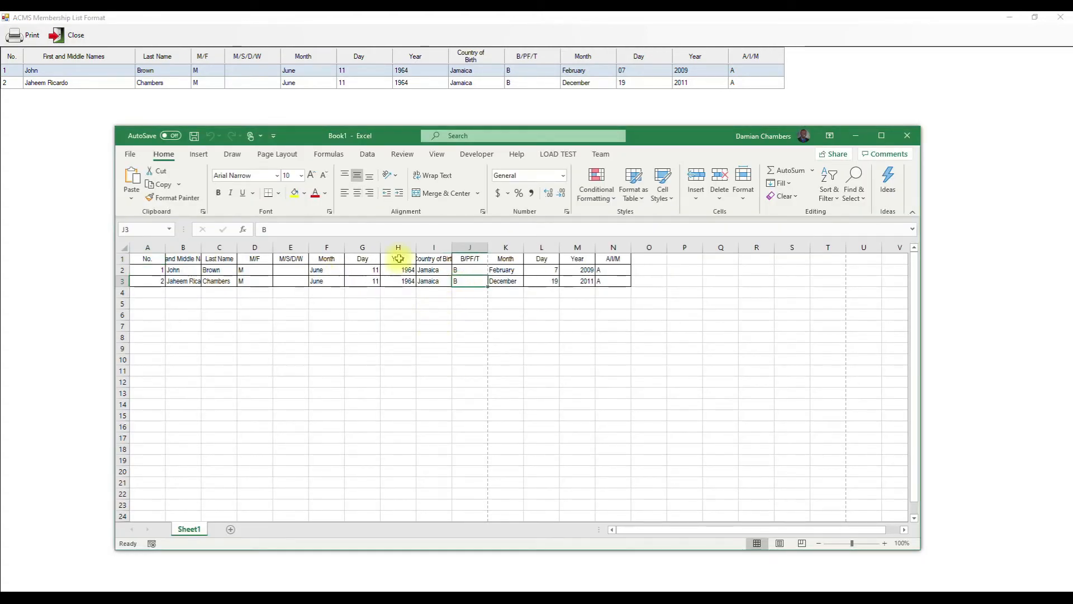
# - Maximize the exported Book1 workbook and check the member data in B2 and F3
pyautogui.click(881, 136)
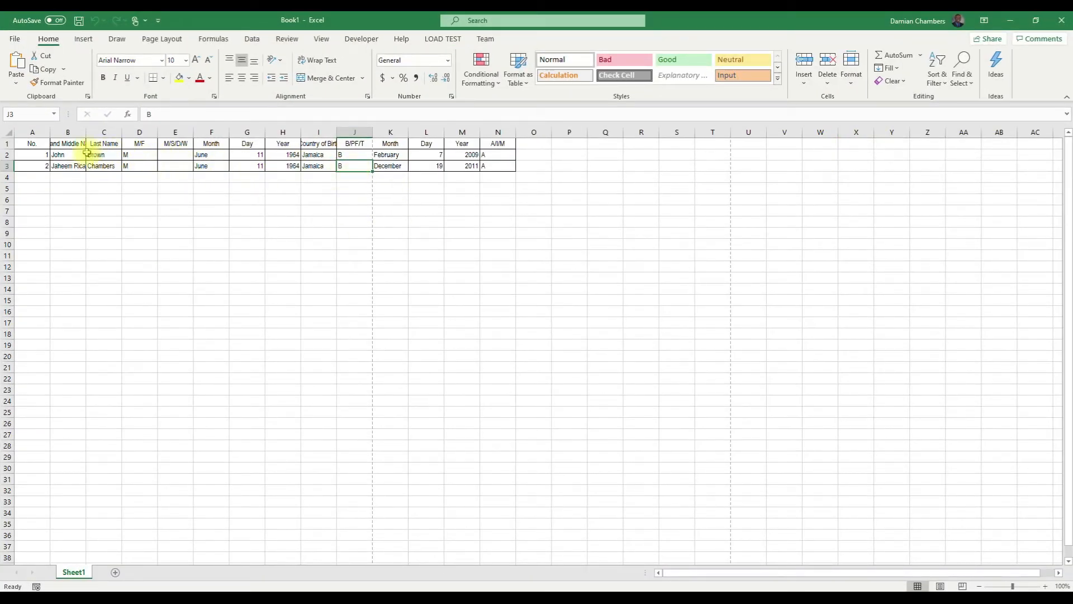
pyautogui.click(68, 156)
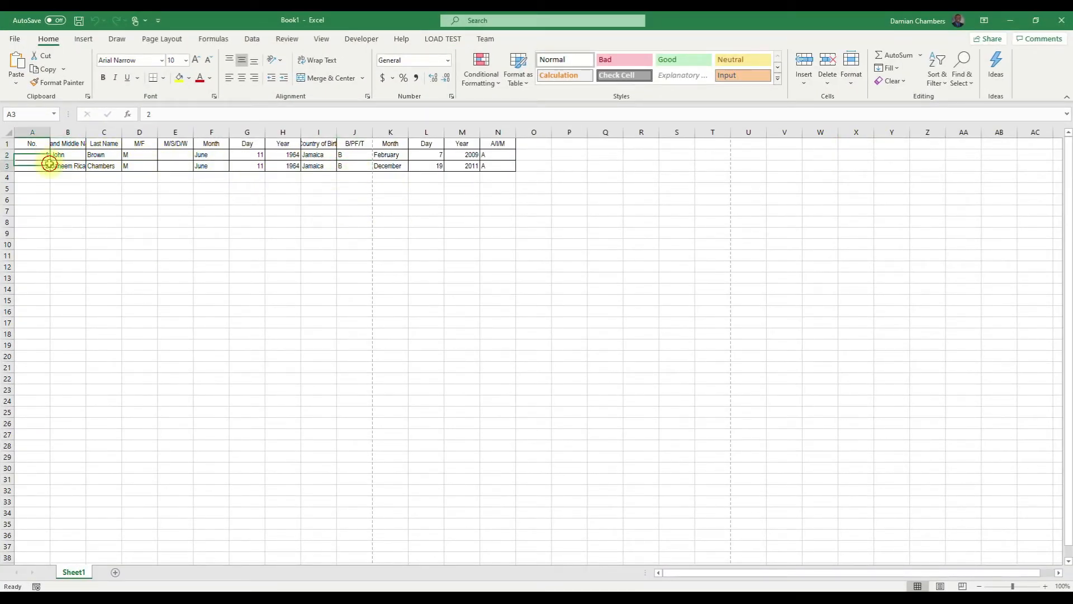
pyautogui.click(211, 167)
pyautogui.click(526, 172)
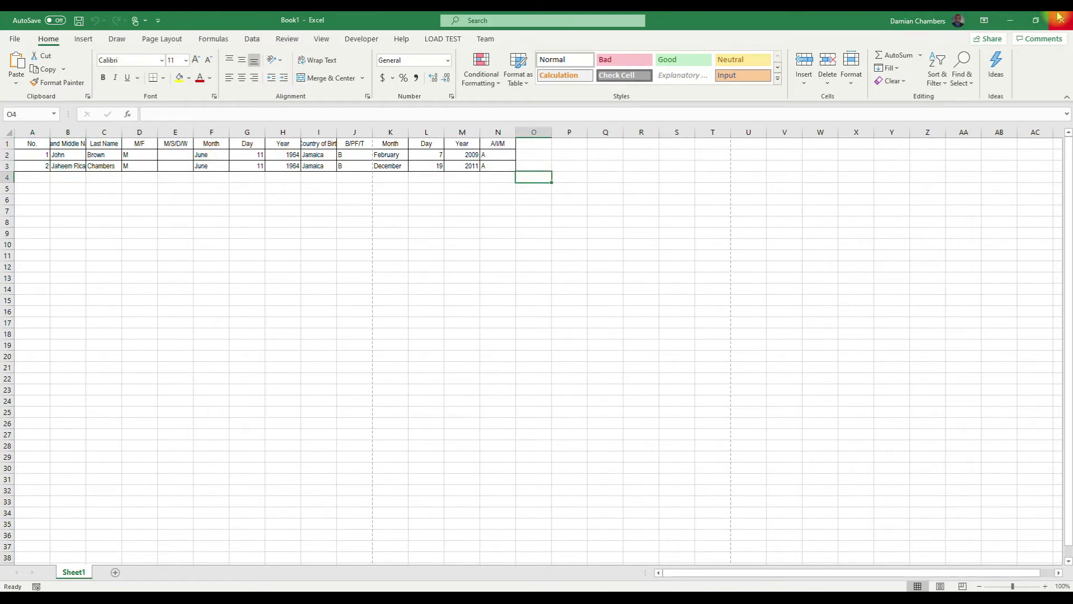
# - Close Excel with Don't Save, then close the ACMS Membership List window
pyautogui.click(1061, 20)
pyautogui.click(647, 373)
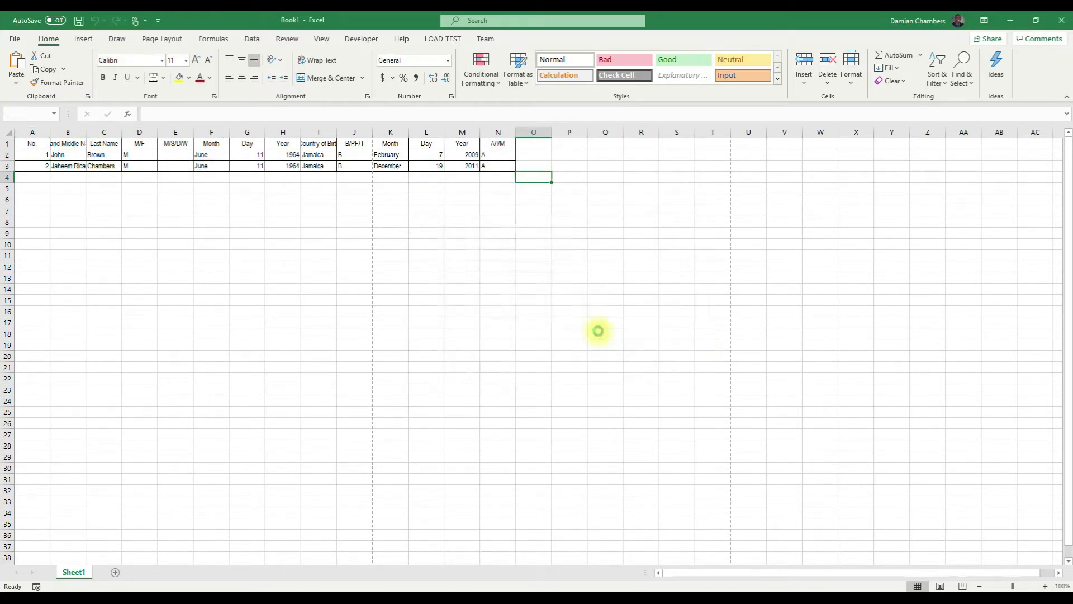
pyautogui.click(84, 43)
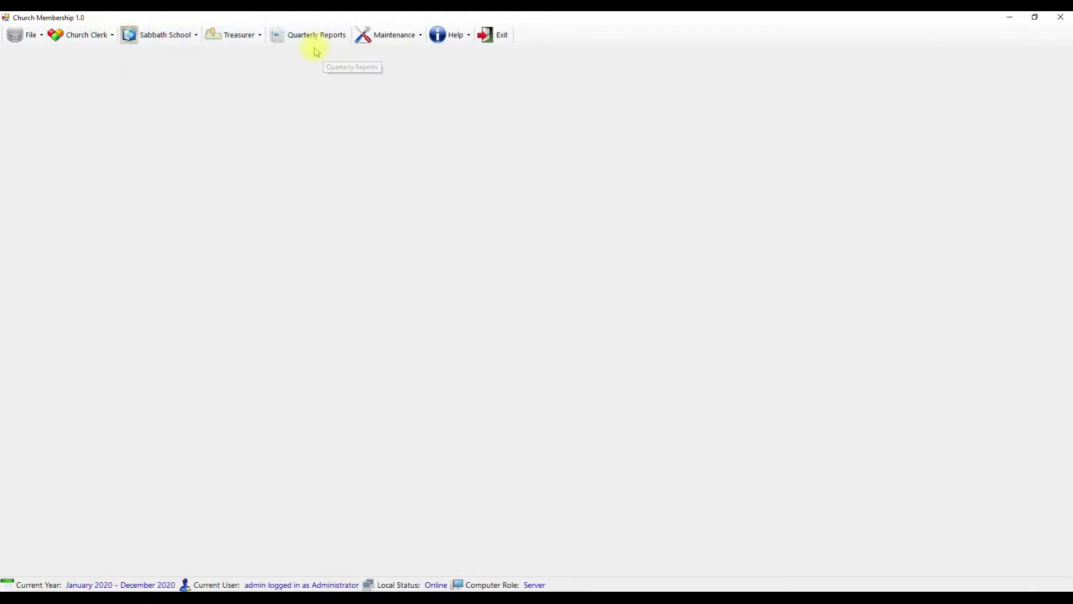
# - Prepare the Church Clerk Statistical Report for the Second quarter of 2020
pyautogui.click(85, 37)
pyautogui.click(259, 88)
pyautogui.click(331, 38)
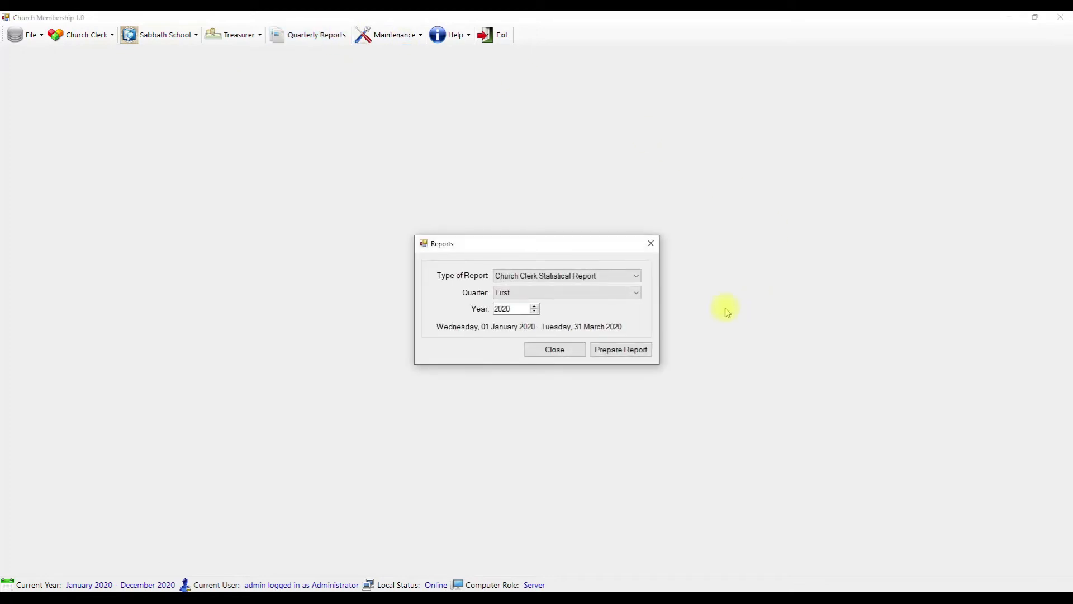
pyautogui.click(534, 292)
pyautogui.click(513, 309)
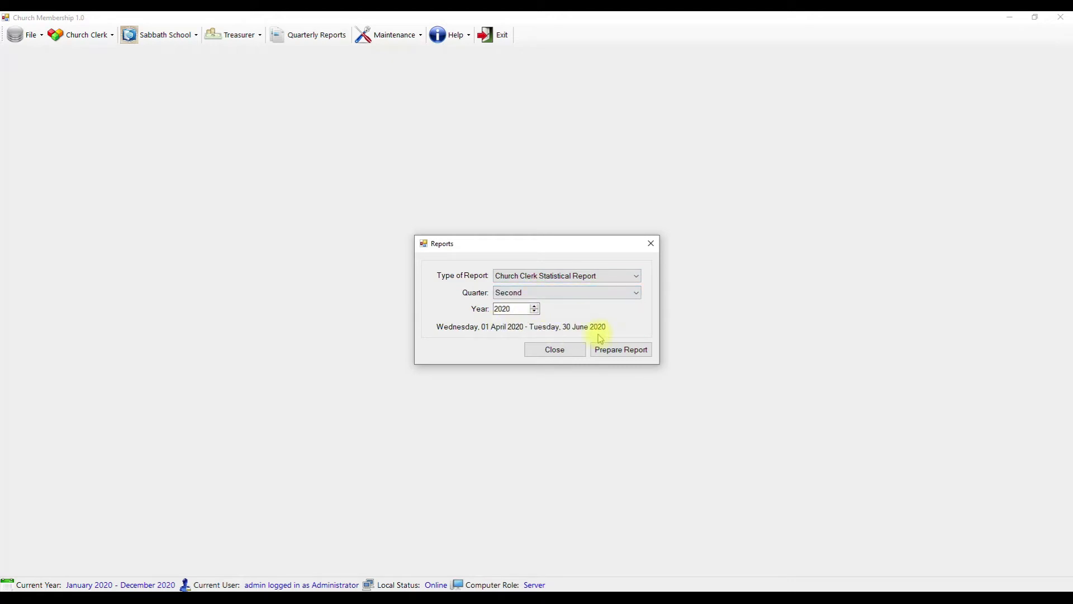
pyautogui.click(619, 352)
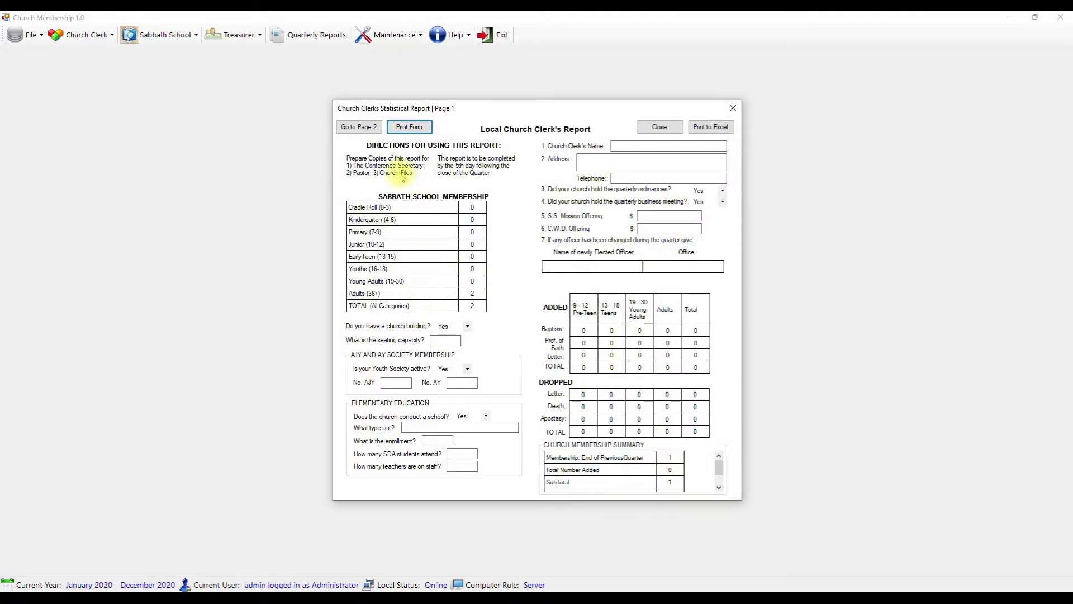
# - Review the report summary, view page 2, then close page 2 and page 1
pyautogui.click(662, 147)
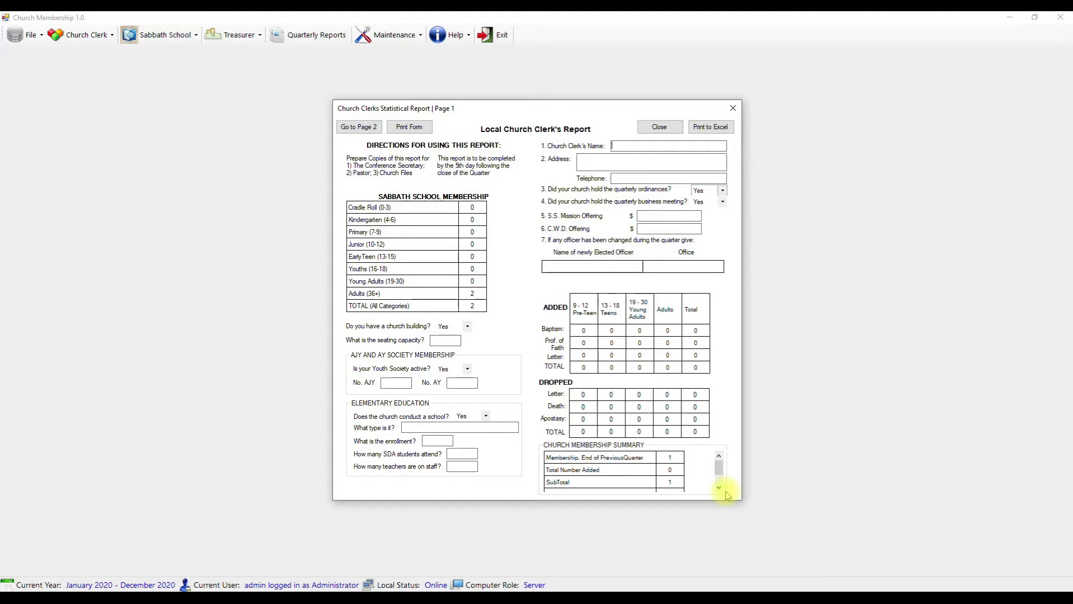
pyautogui.moveTo(721, 473); pyautogui.dragTo(722, 481)
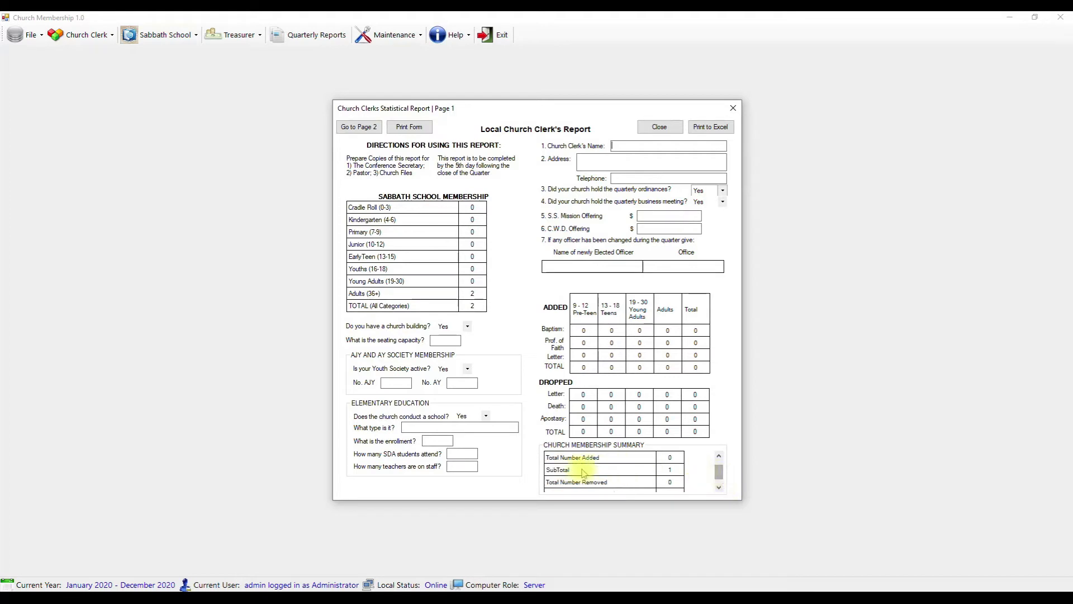
pyautogui.scroll(1, 640, 474)
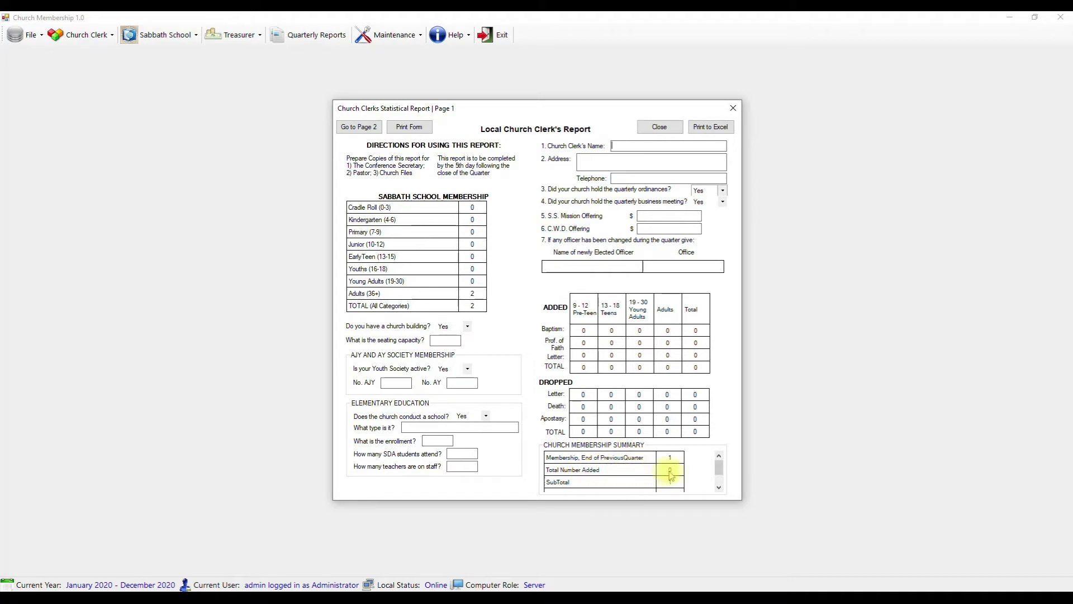
pyautogui.scroll(-1, 673, 483)
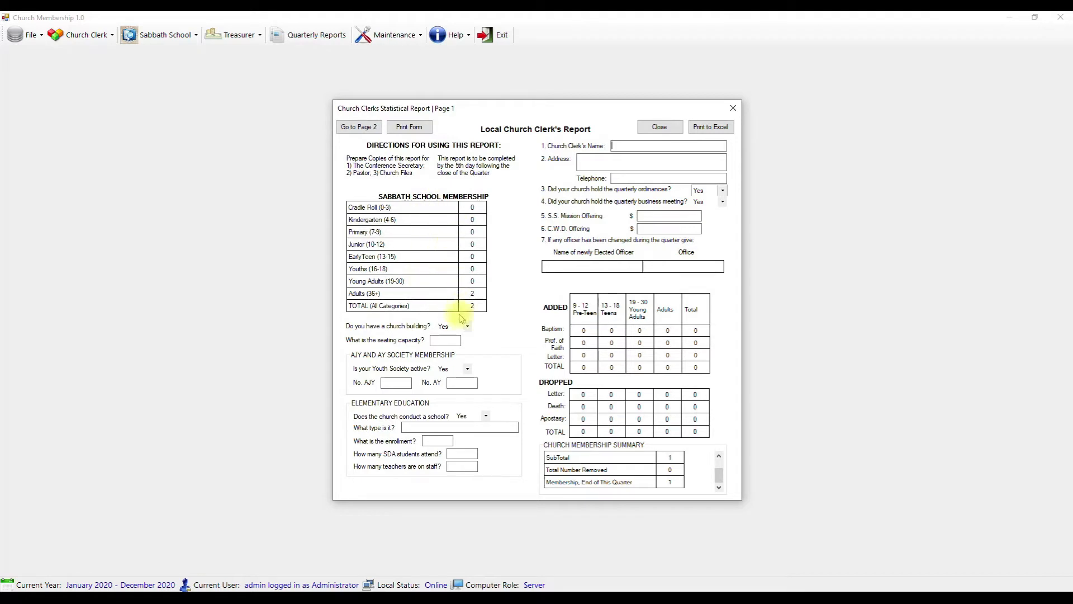
pyautogui.click(426, 288)
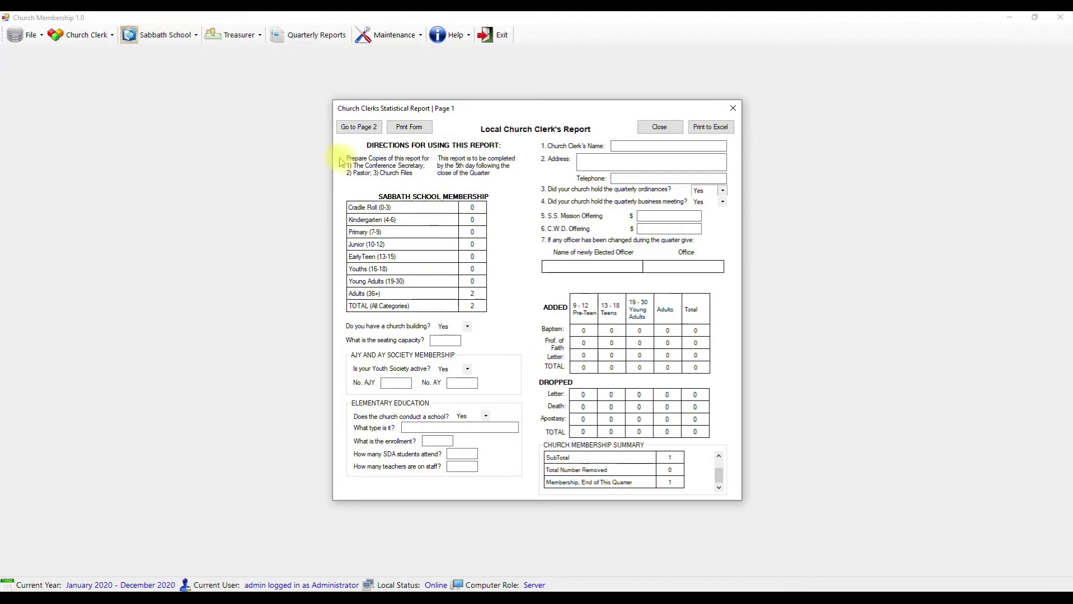
pyautogui.click(358, 129)
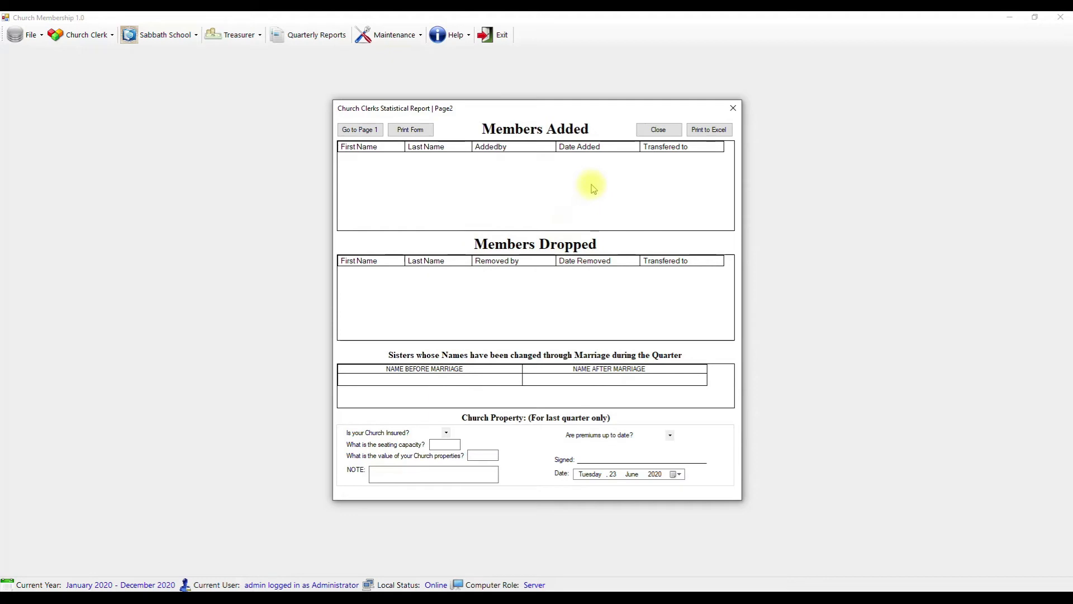
pyautogui.click(658, 129)
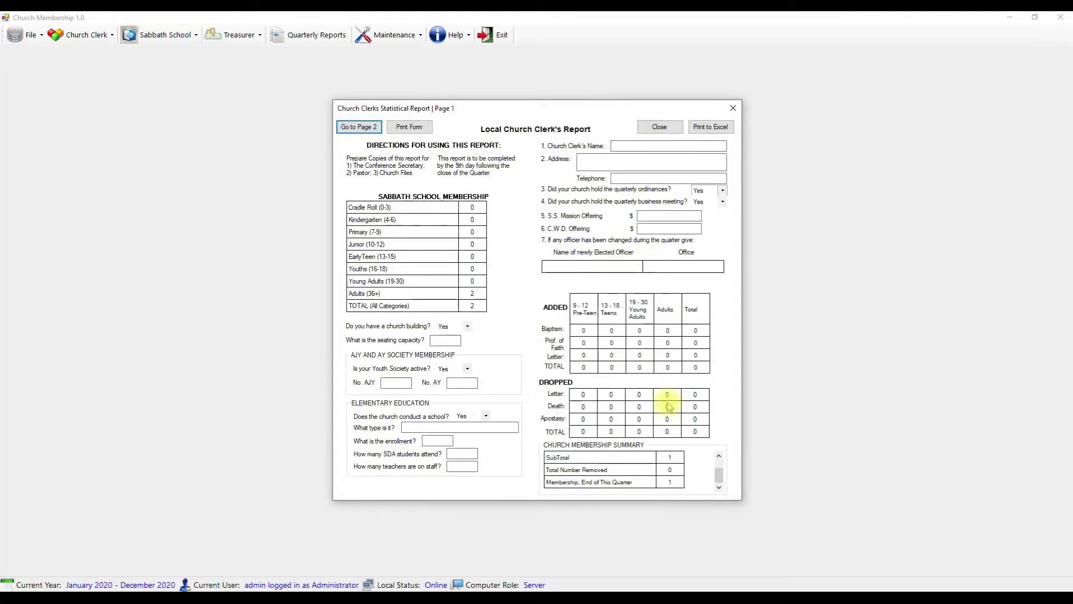
pyautogui.click(652, 127)
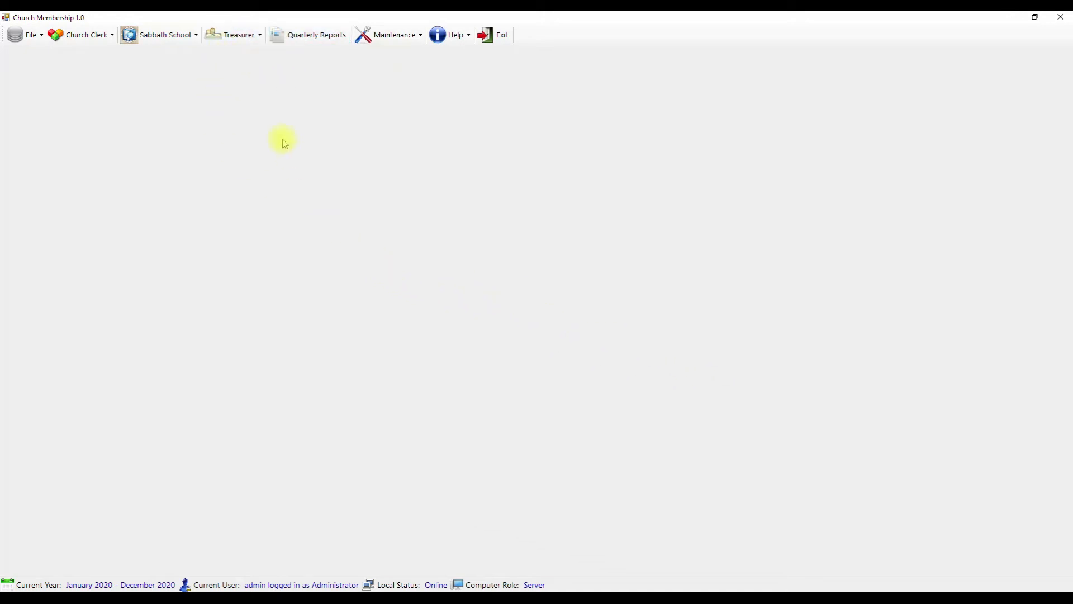
# - Open the Sabbath School Classes list and start a new class entry named Moses
pyautogui.click(162, 37)
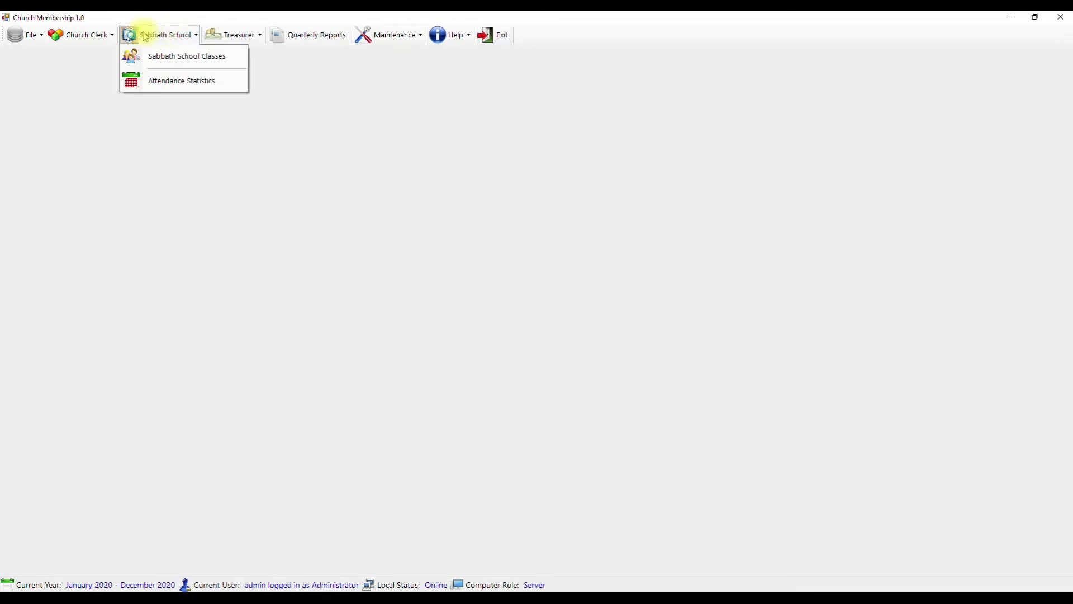
pyautogui.click(176, 60)
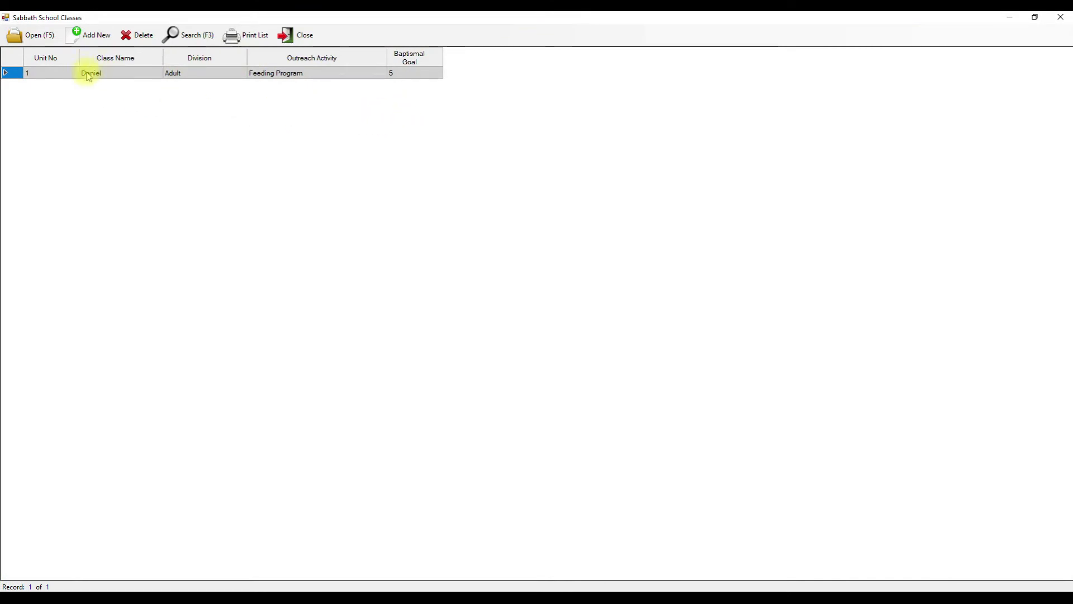
pyautogui.click(89, 34)
pyautogui.click(337, 204)
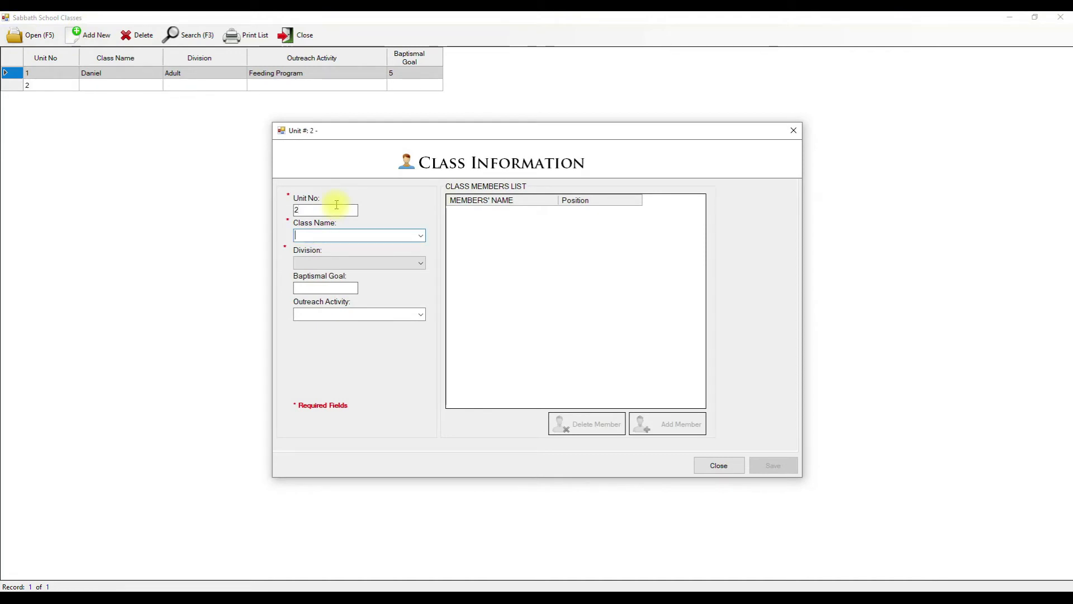
pyautogui.click(421, 236)
pyautogui.click(412, 238)
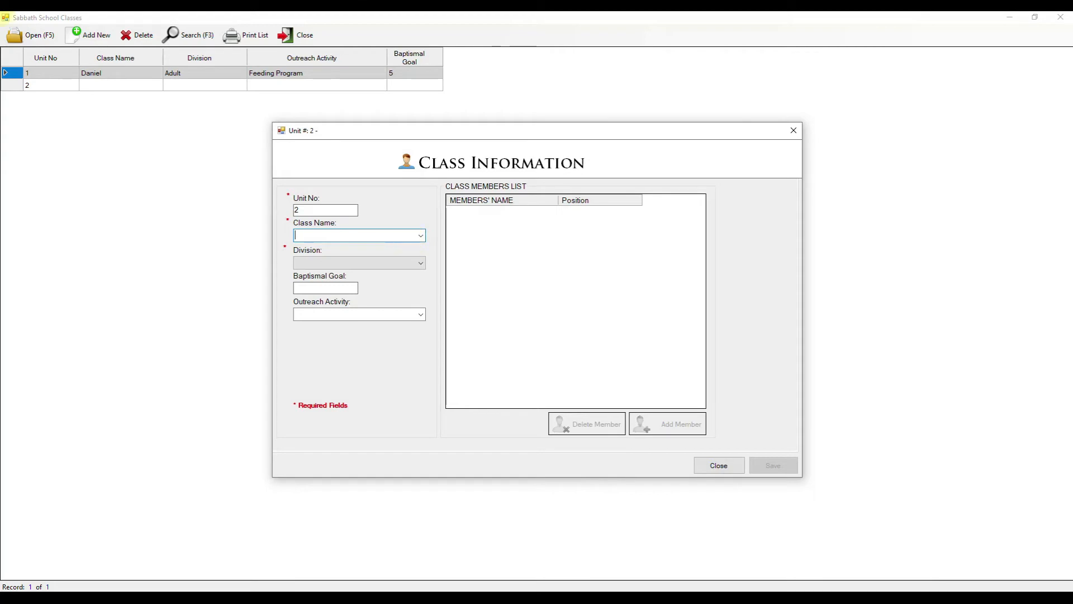
pyautogui.press('BackSpace')
pyautogui.press('BackSpace')
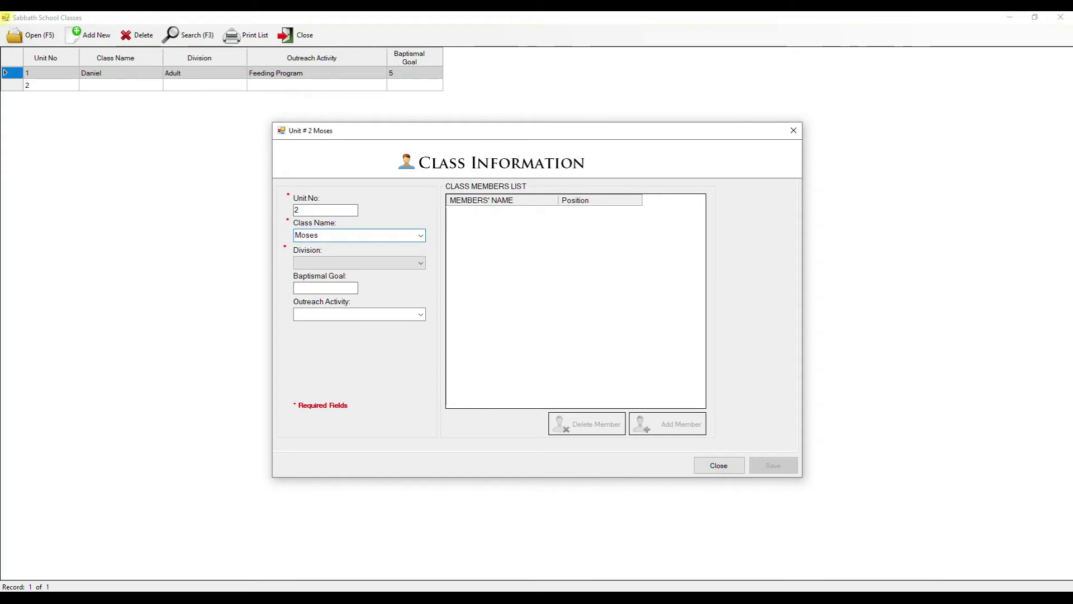
# - Set division Adult and outreach activity Feeding Program, then save the Moses class
pyautogui.click(421, 263)
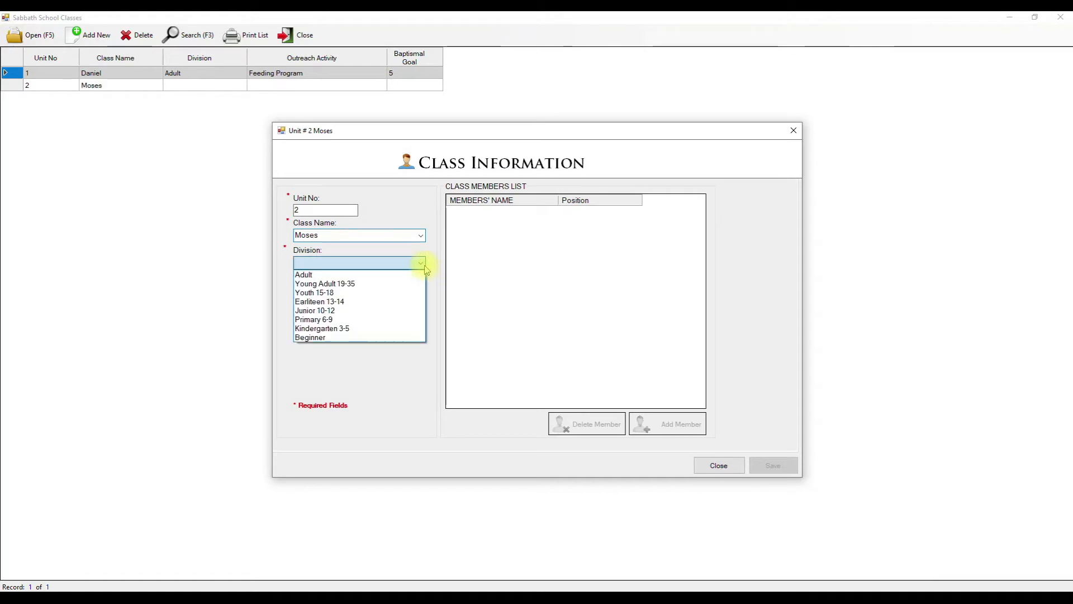
pyautogui.click(326, 275)
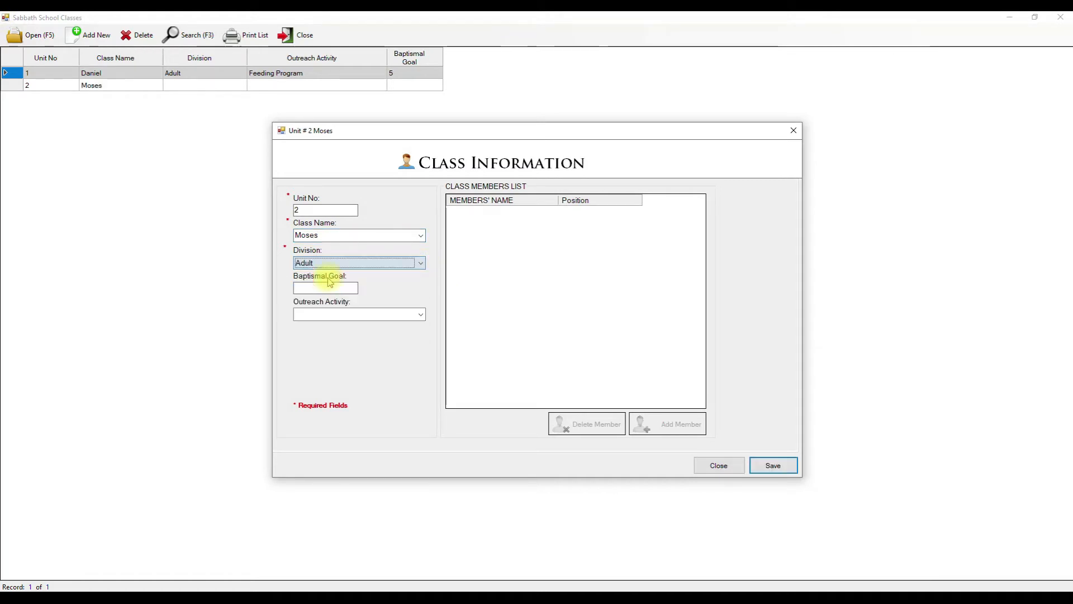
pyautogui.click(348, 285)
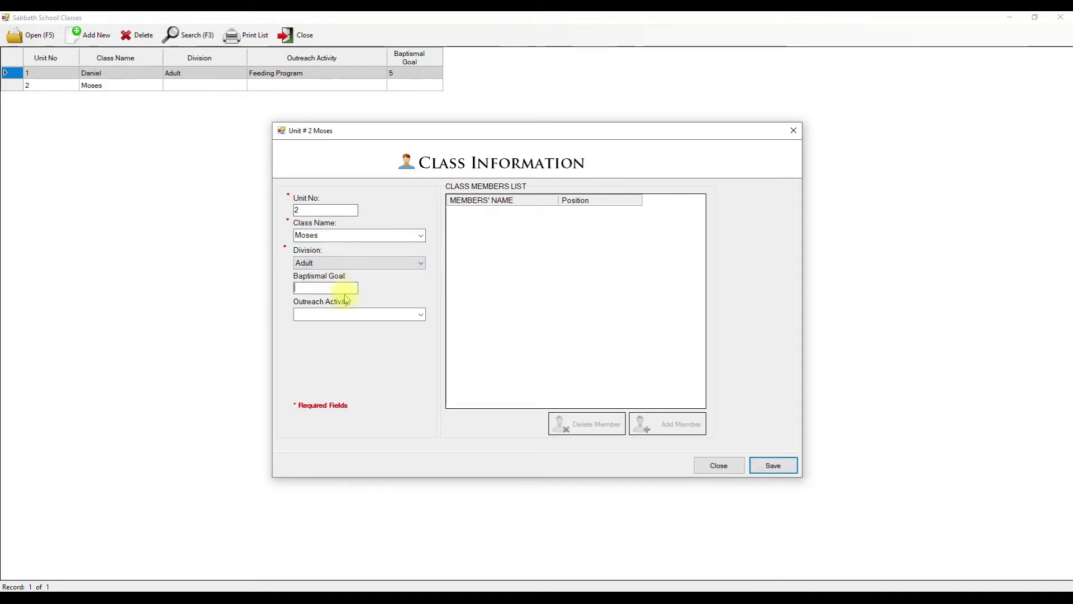
pyautogui.click(420, 314)
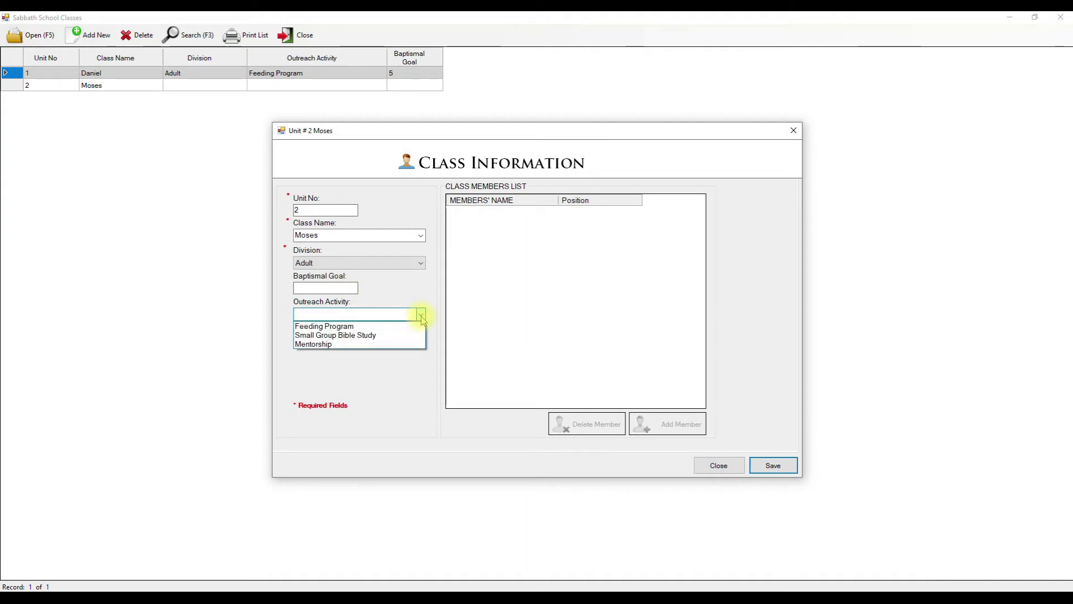
pyautogui.click(358, 326)
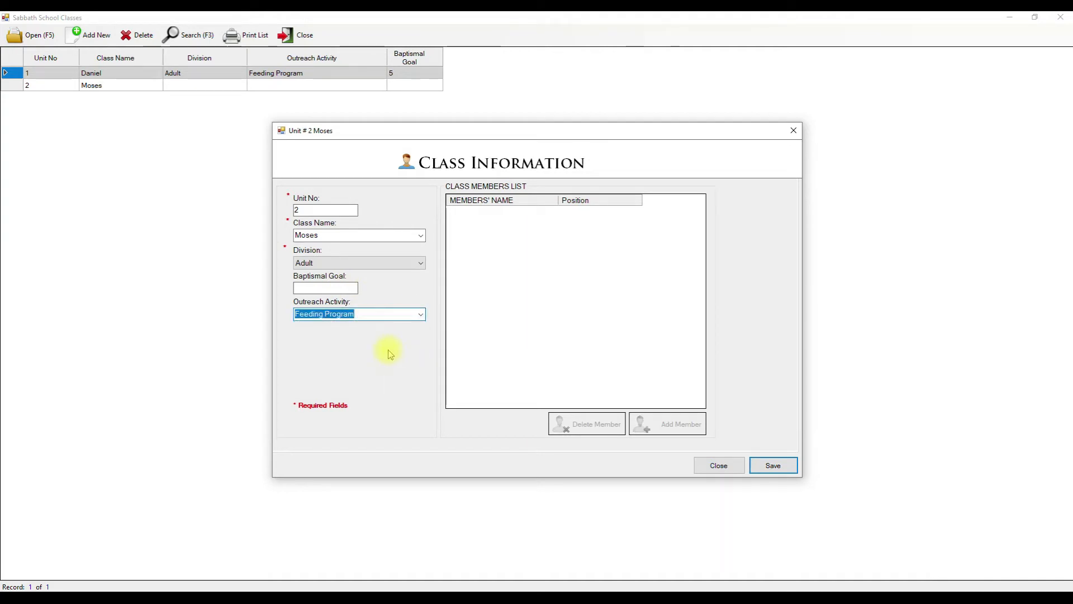
pyautogui.click(393, 321)
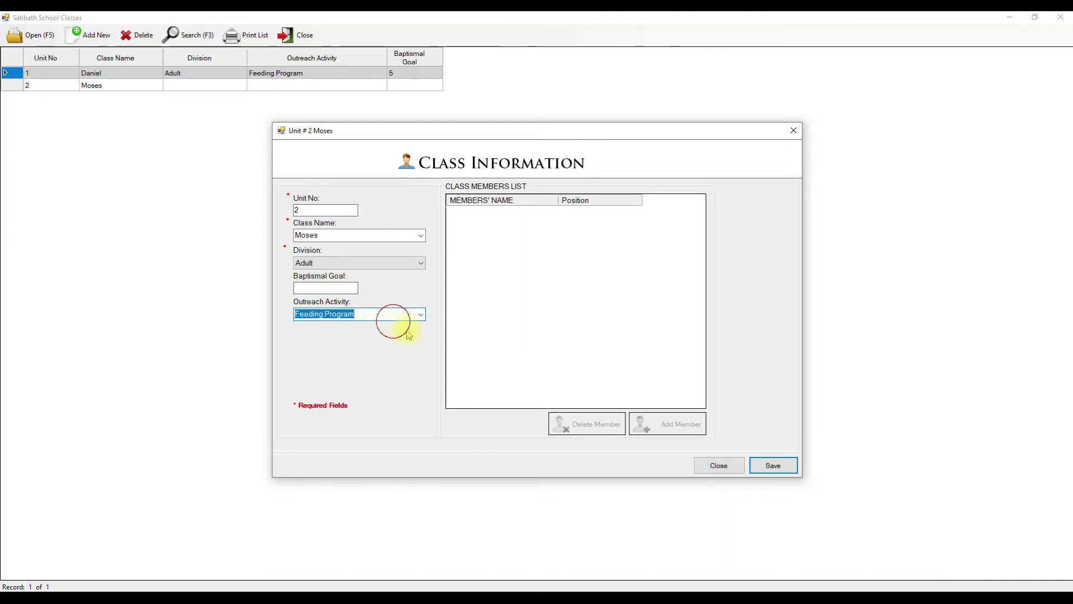
pyautogui.click(774, 465)
pyautogui.click(626, 348)
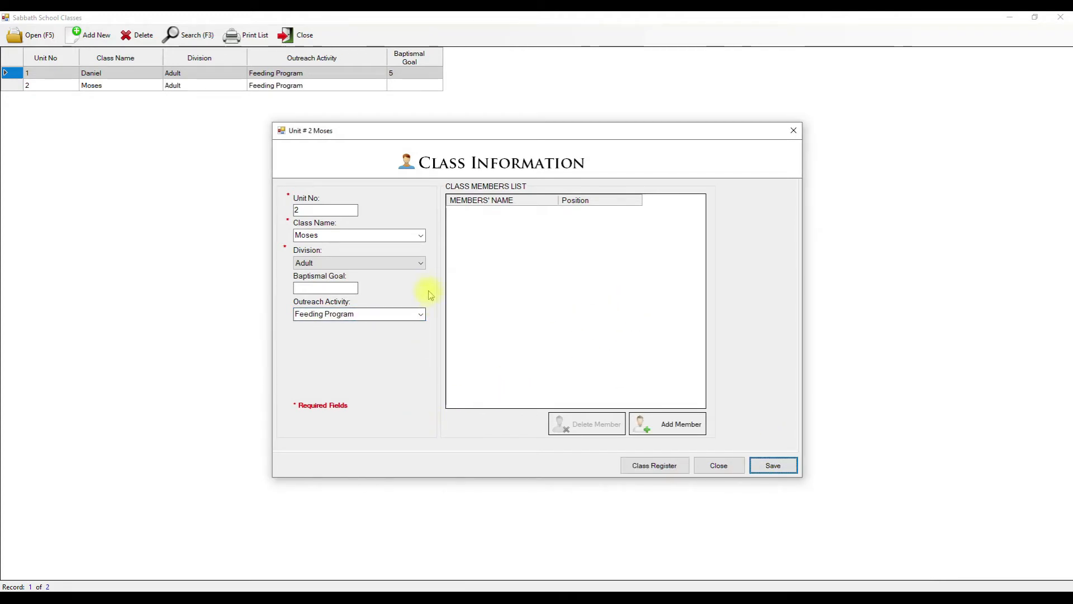
pyautogui.click(680, 423)
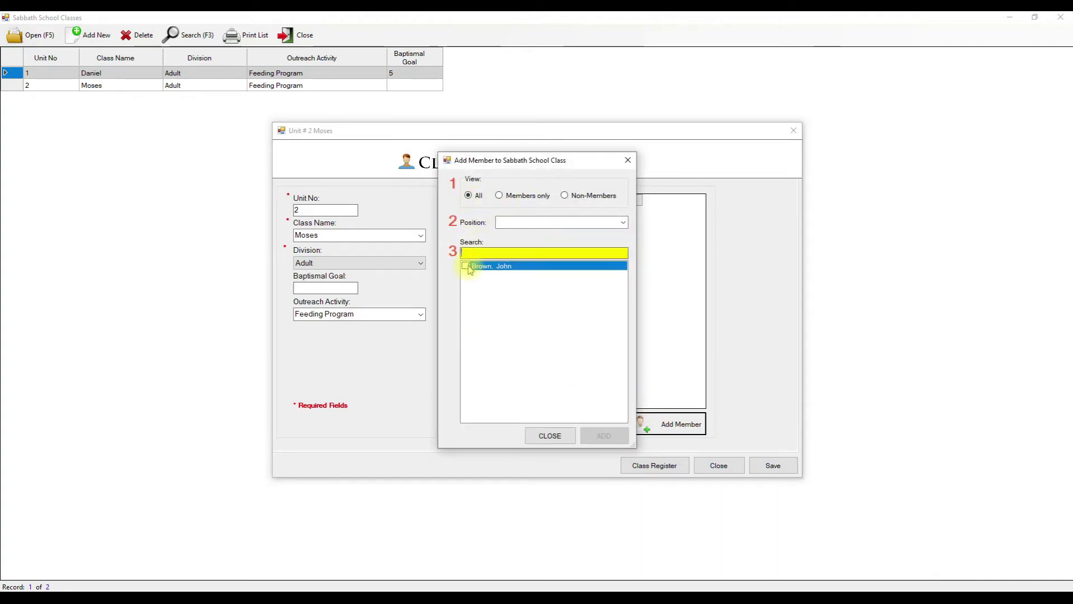
# - Add a church member to the Moses class with the position Member
pyautogui.click(566, 195)
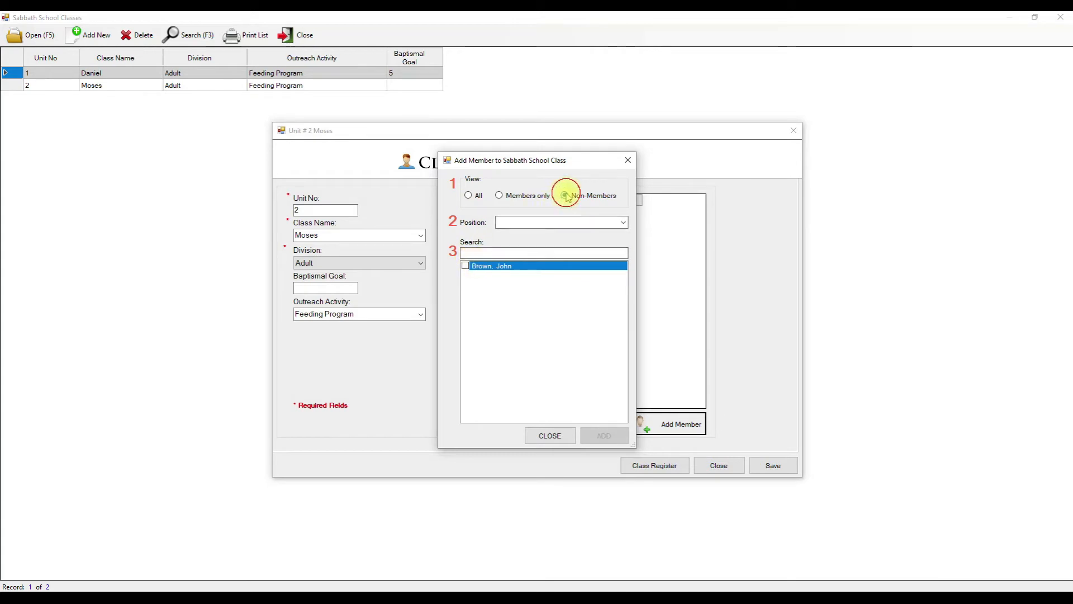
pyautogui.click(514, 199)
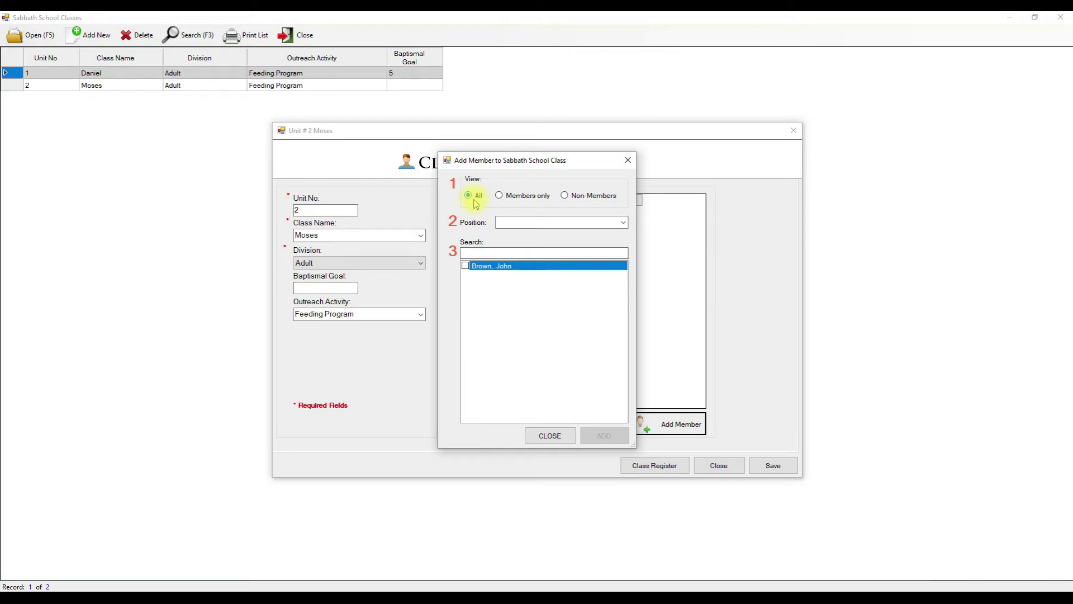
pyautogui.click(468, 267)
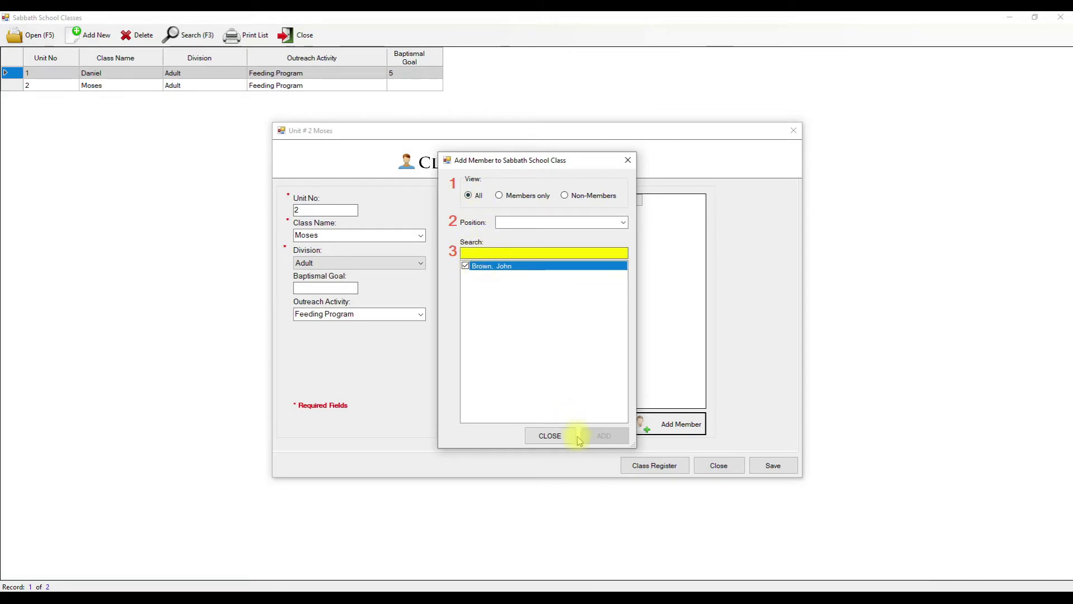
pyautogui.click(622, 223)
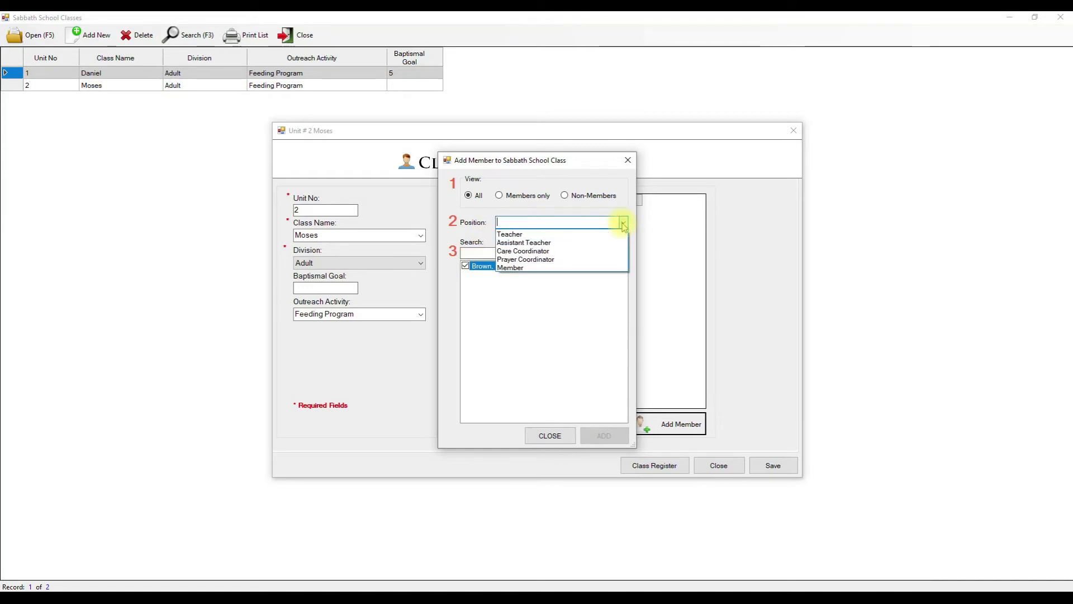
pyautogui.click(514, 267)
pyautogui.click(604, 435)
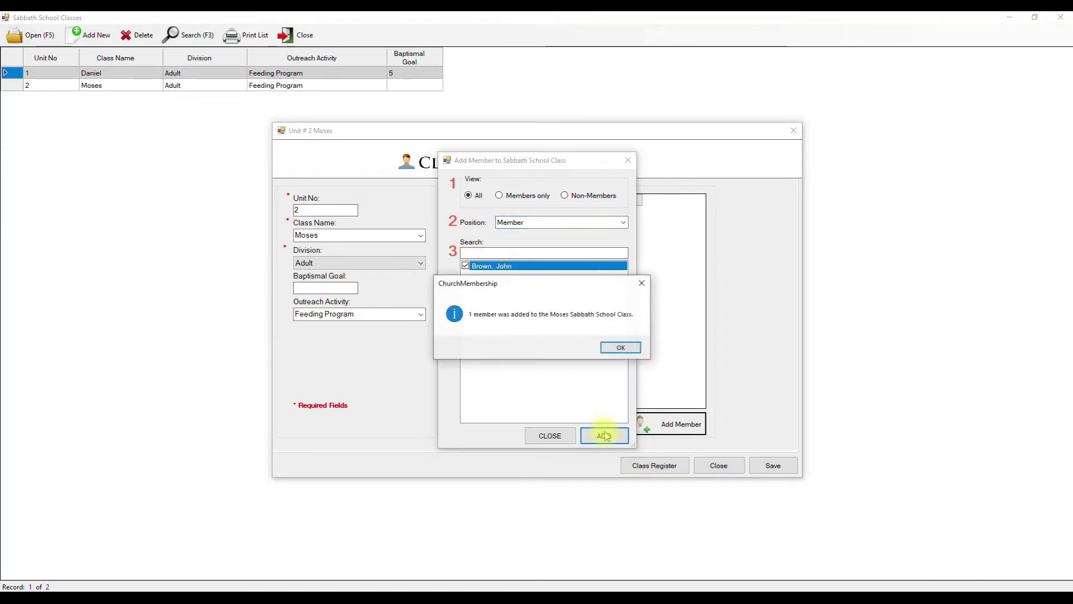
pyautogui.click(624, 347)
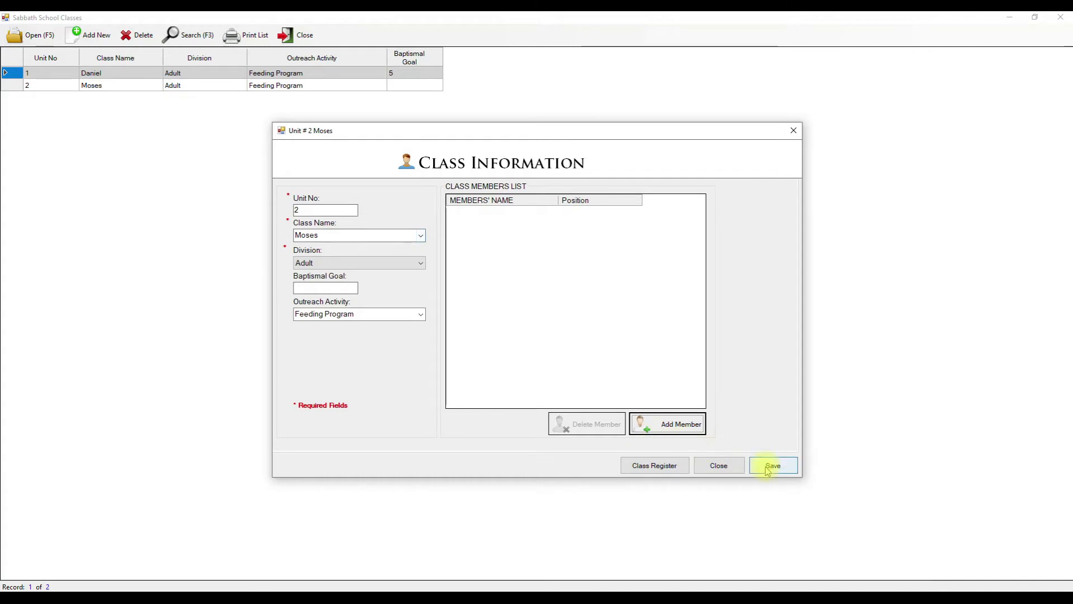
# - Reopen the Moses class details and add the ticked person to the class again
pyautogui.click(731, 467)
pyautogui.doubleClick(103, 87)
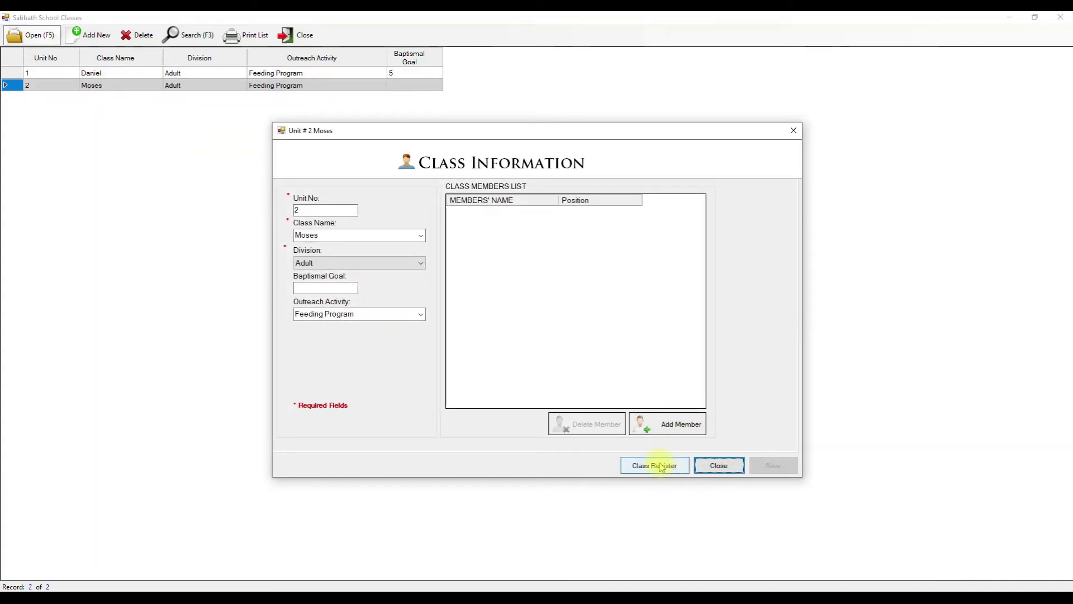
pyautogui.click(654, 428)
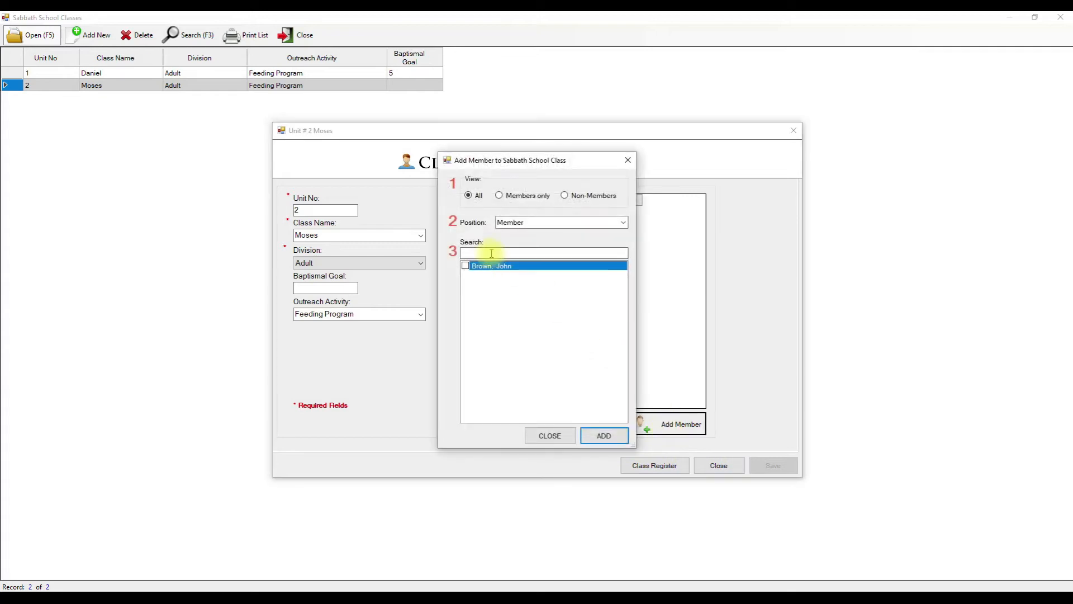
pyautogui.click(467, 267)
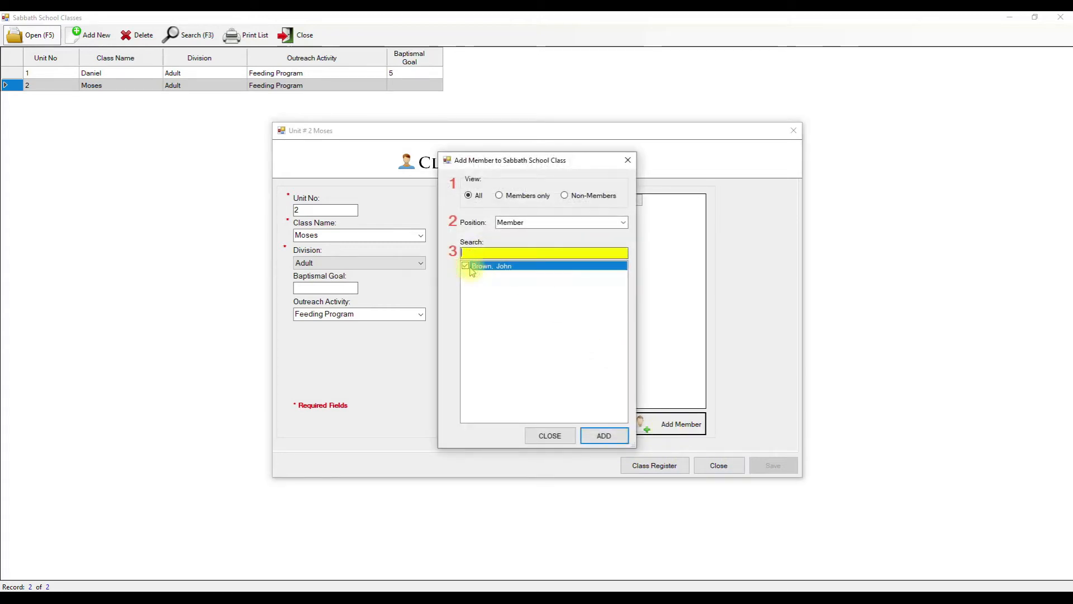
pyautogui.click(608, 434)
pyautogui.click(619, 347)
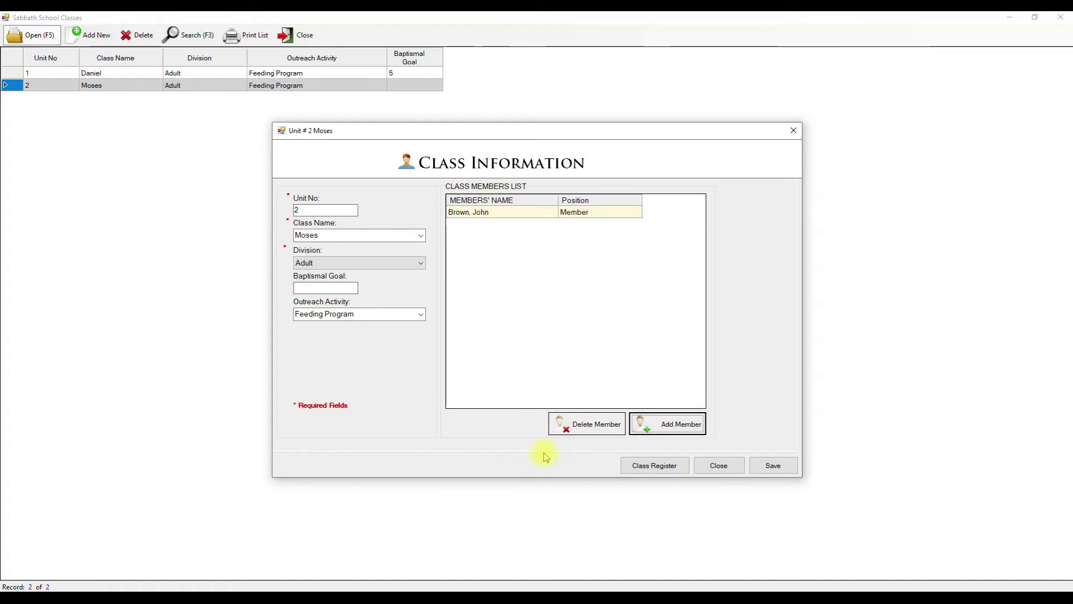
# - Save a June 20, 2020 class register report with the member marked present, then close the register
pyautogui.click(668, 467)
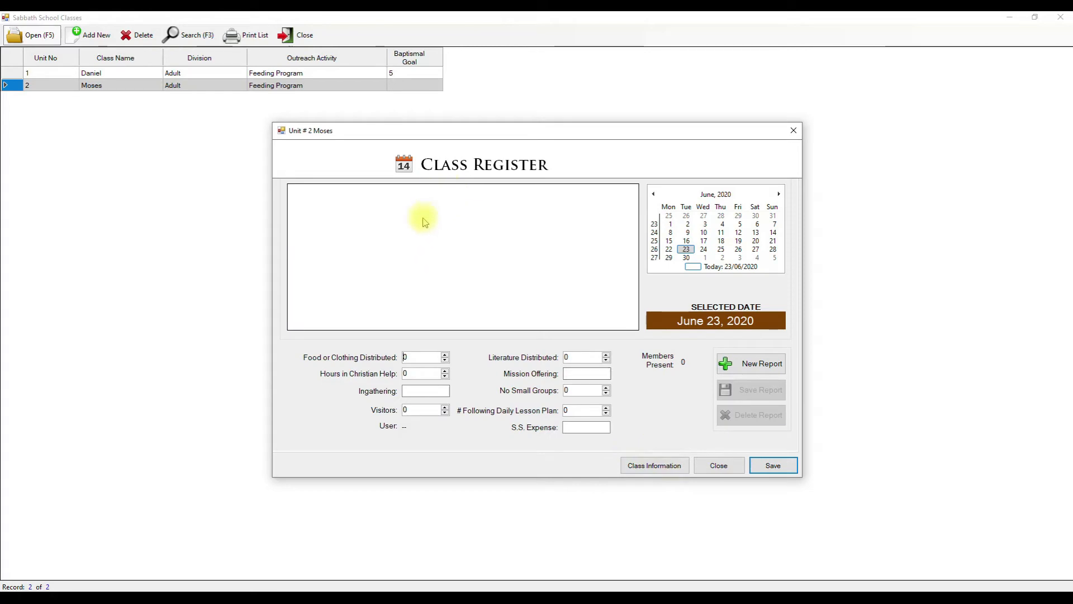
pyautogui.click(756, 241)
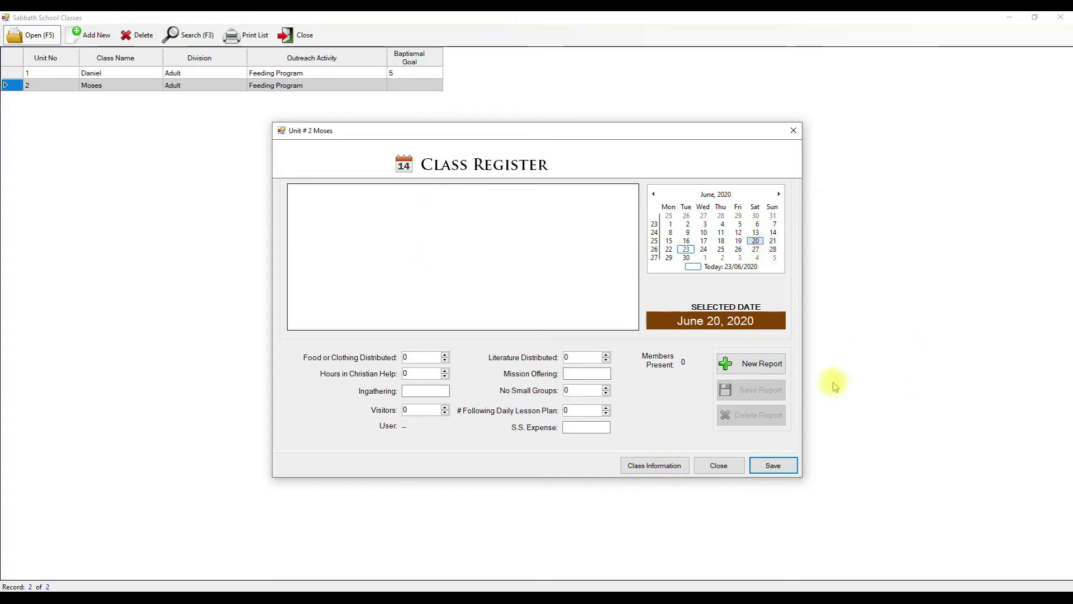
pyautogui.click(754, 364)
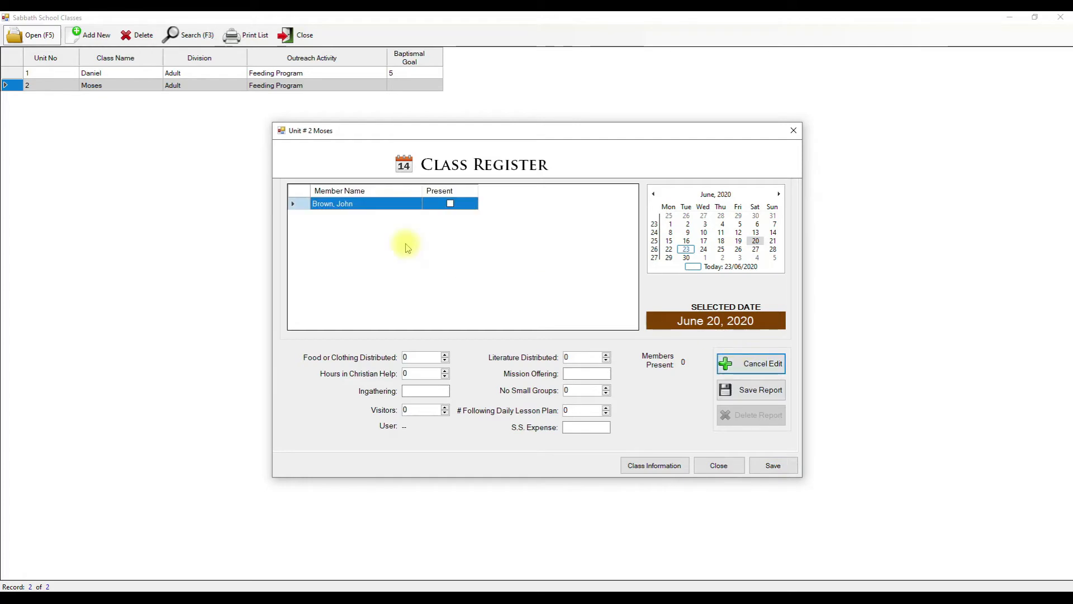
pyautogui.click(450, 204)
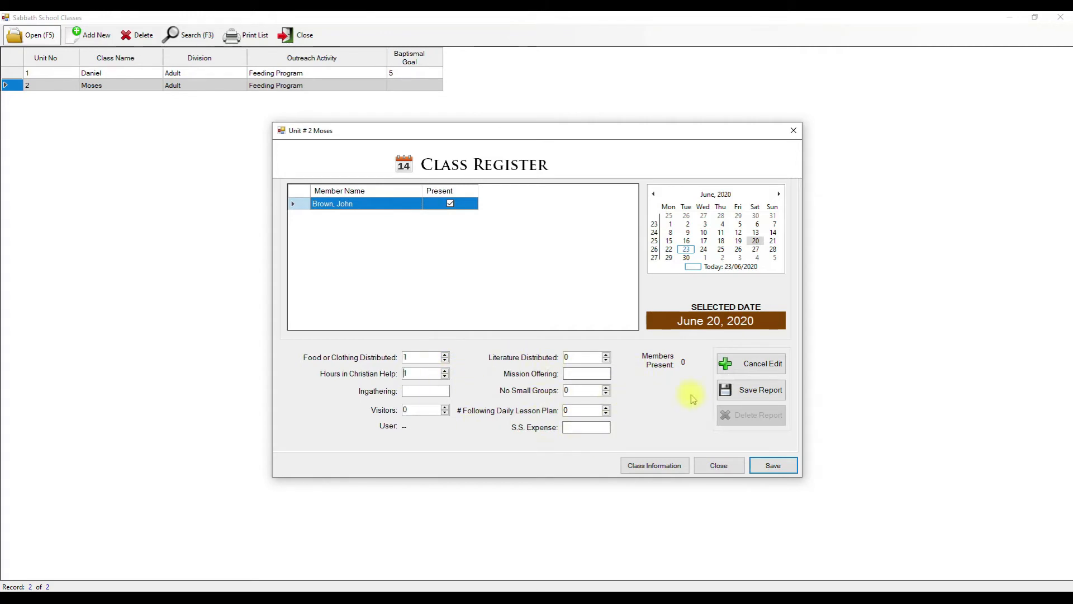
pyautogui.click(753, 391)
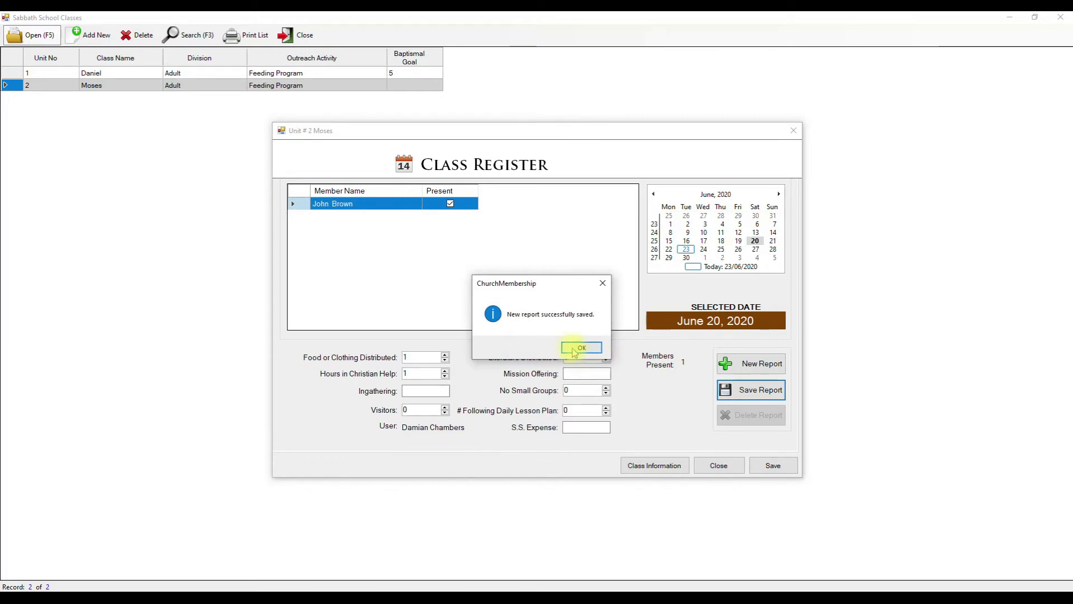
pyautogui.click(576, 348)
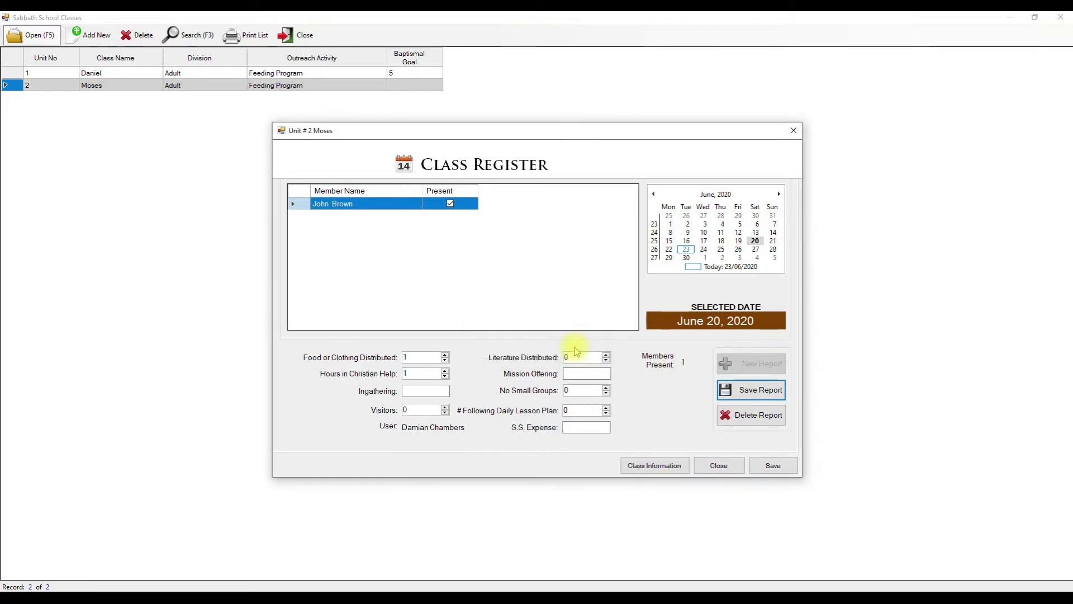
pyautogui.click(719, 465)
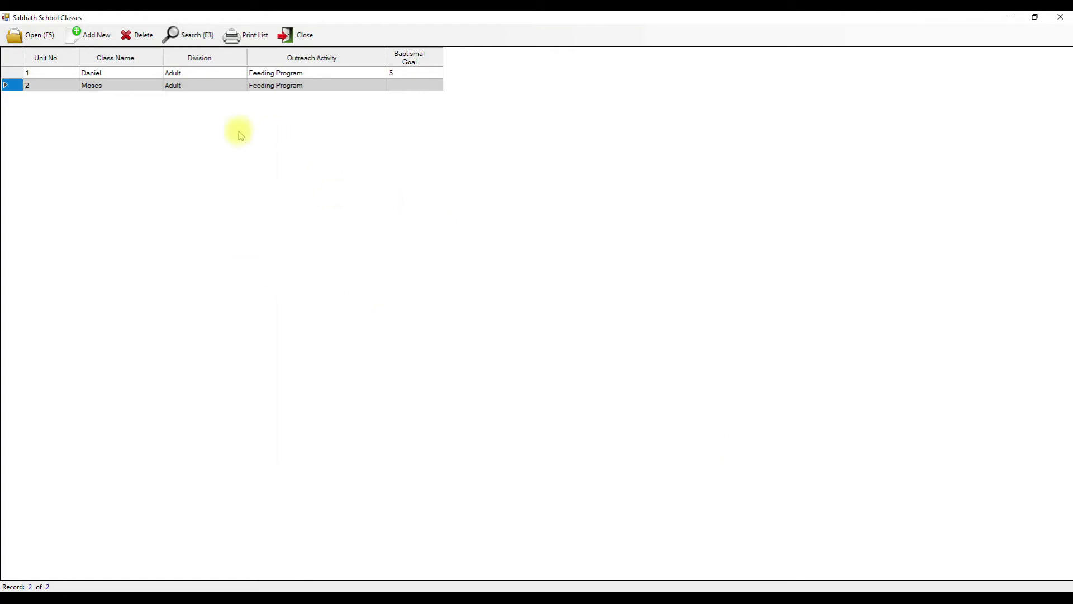
# - Review the Daniel class's members, then close it and the Sabbath School classes list
pyautogui.doubleClick(155, 78)
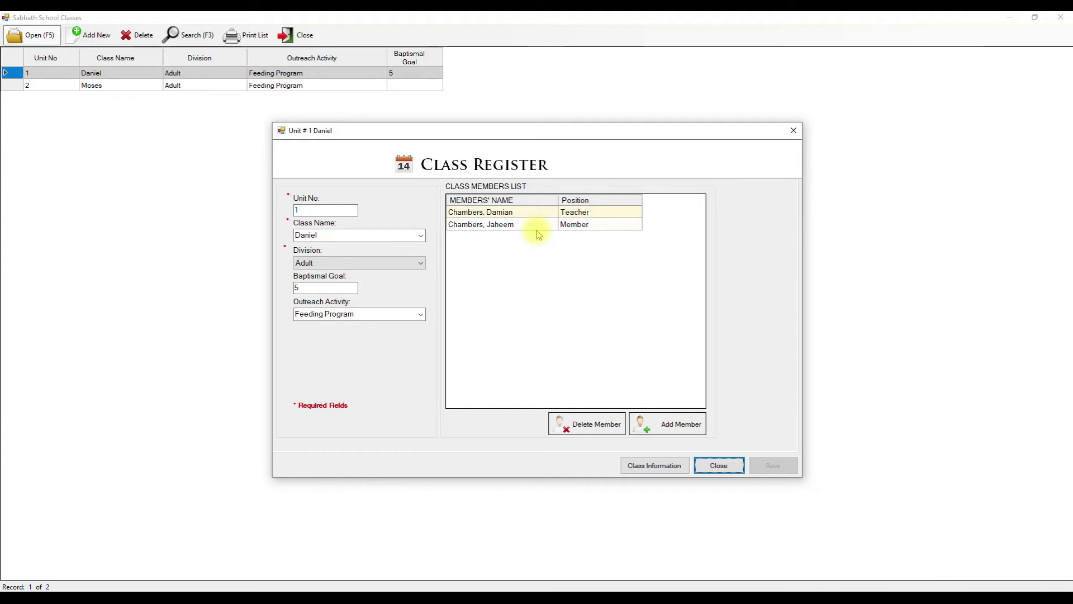
pyautogui.click(507, 257)
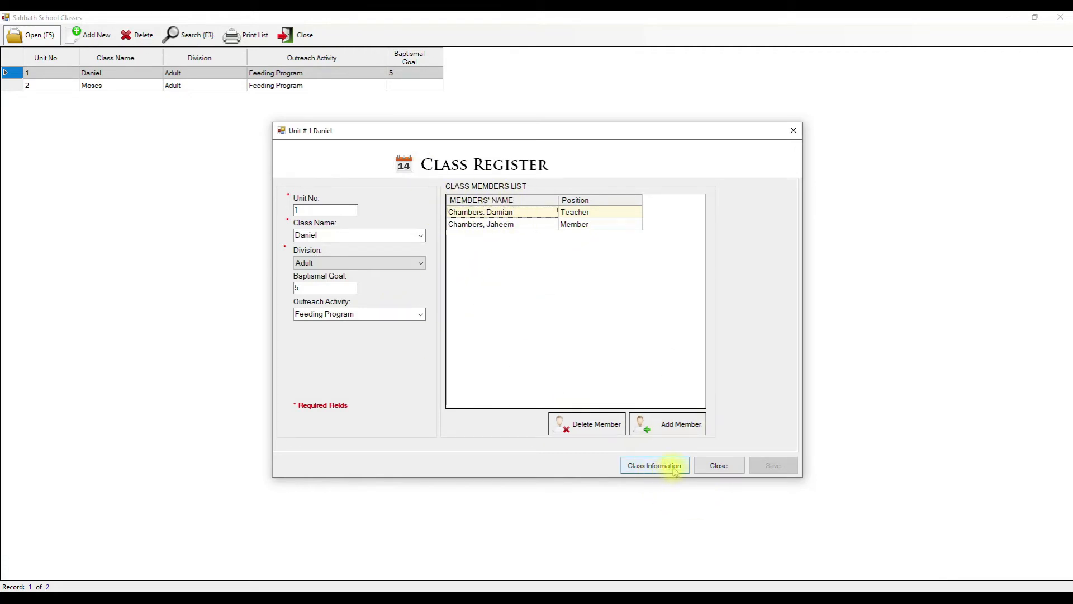
pyautogui.click(718, 465)
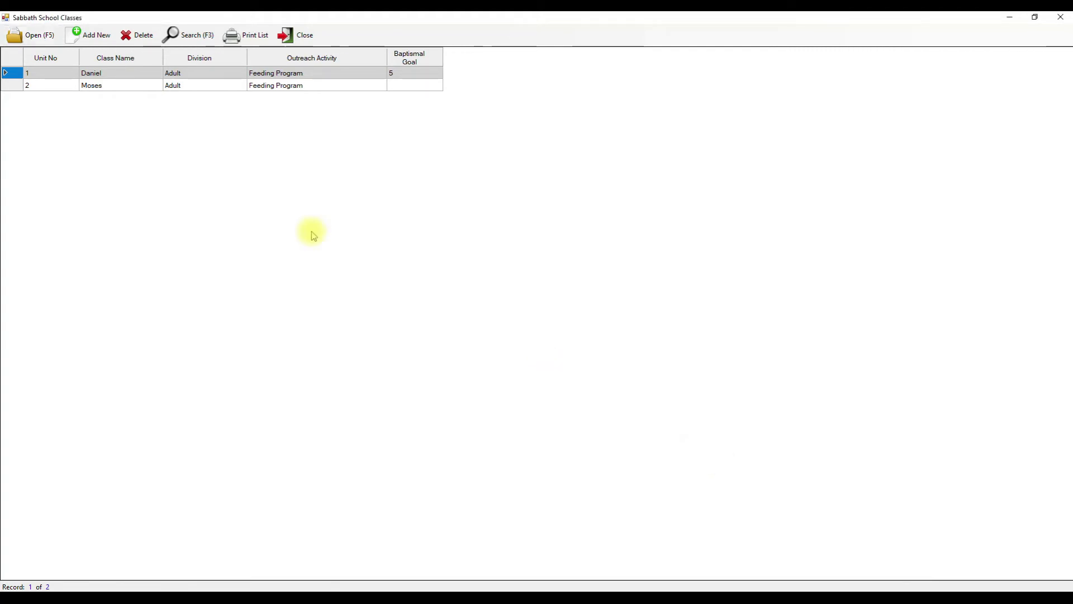
pyautogui.click(288, 38)
# - Open the Attendance Statistical Report from the Sabbath School menu
pyautogui.click(293, 33)
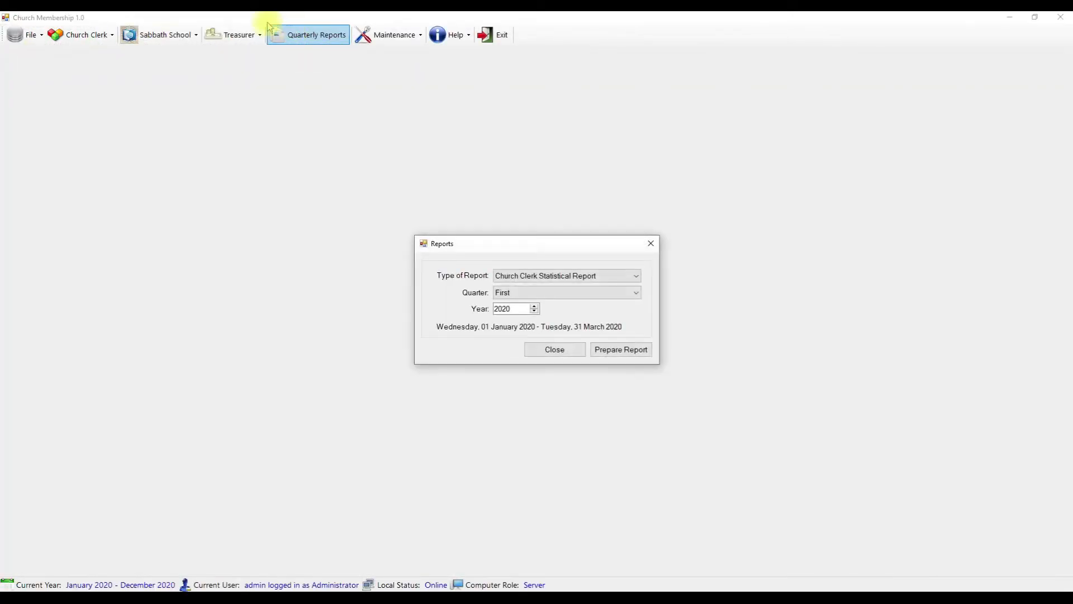
pyautogui.click(545, 350)
pyautogui.click(187, 36)
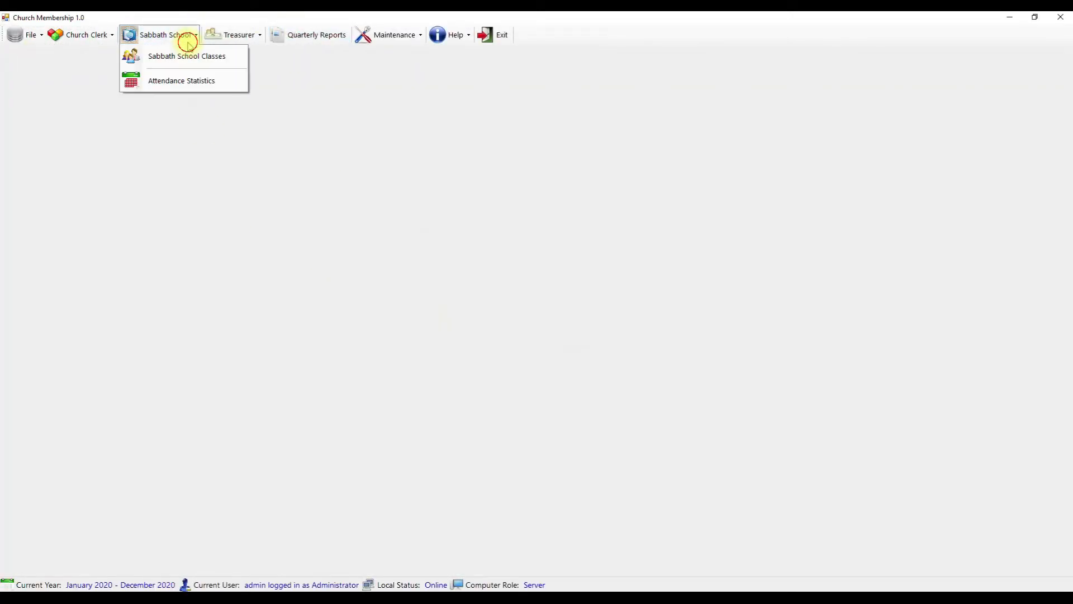
pyautogui.click(197, 84)
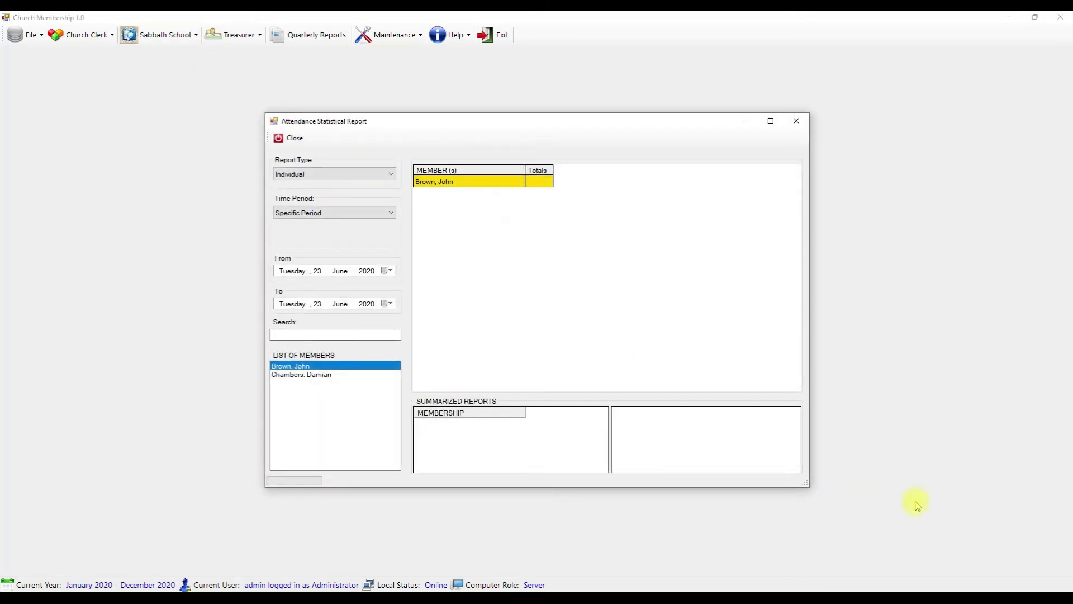
pyautogui.click(1009, 578)
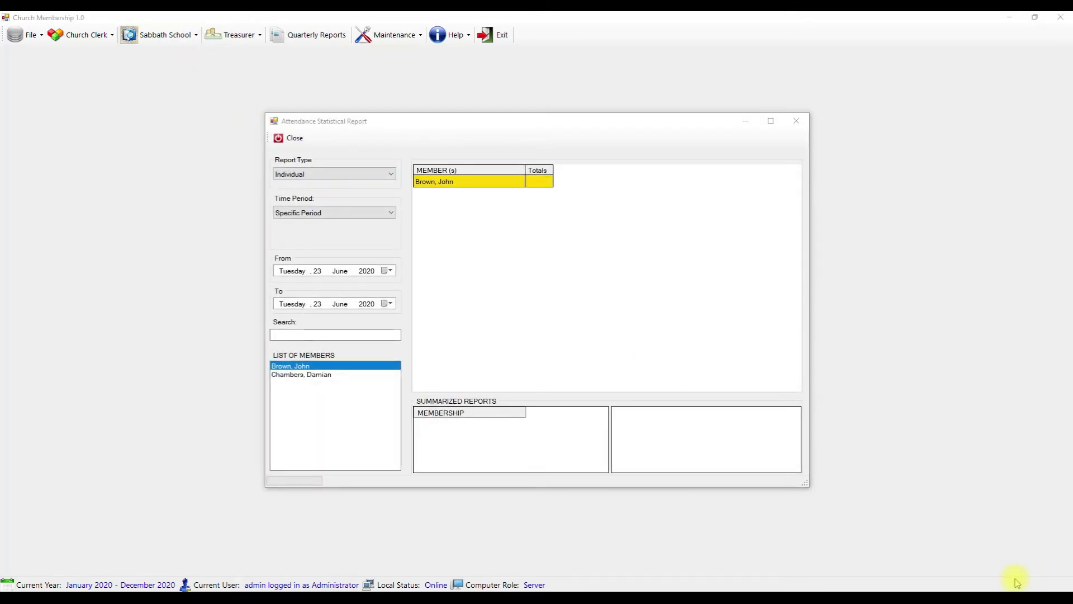
# - Run the attendance report for all classes combined by quarter, review it, and close it
pyautogui.click(379, 173)
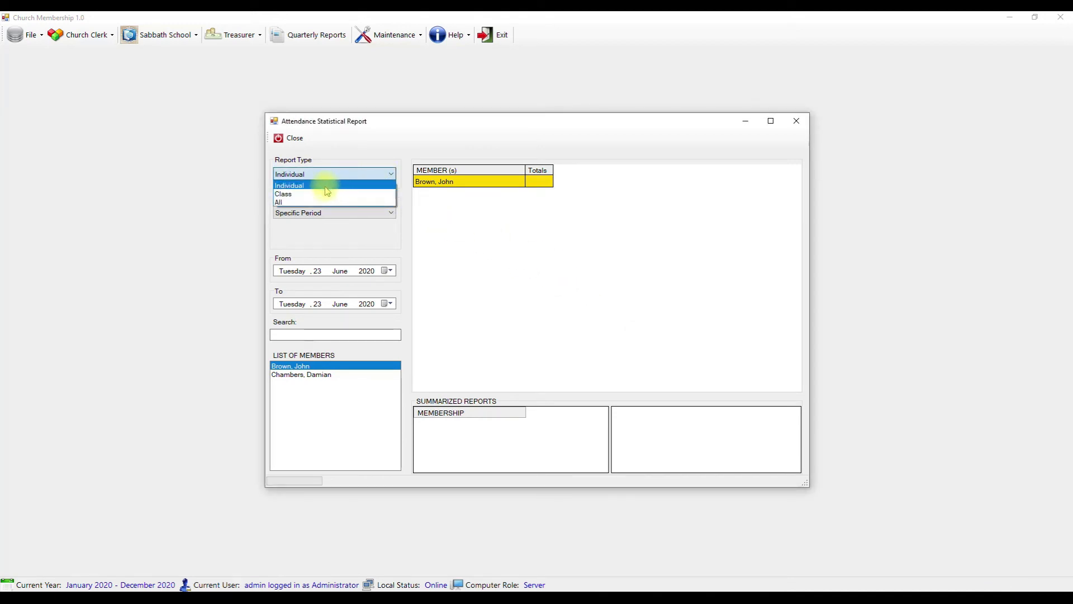
pyautogui.click(308, 203)
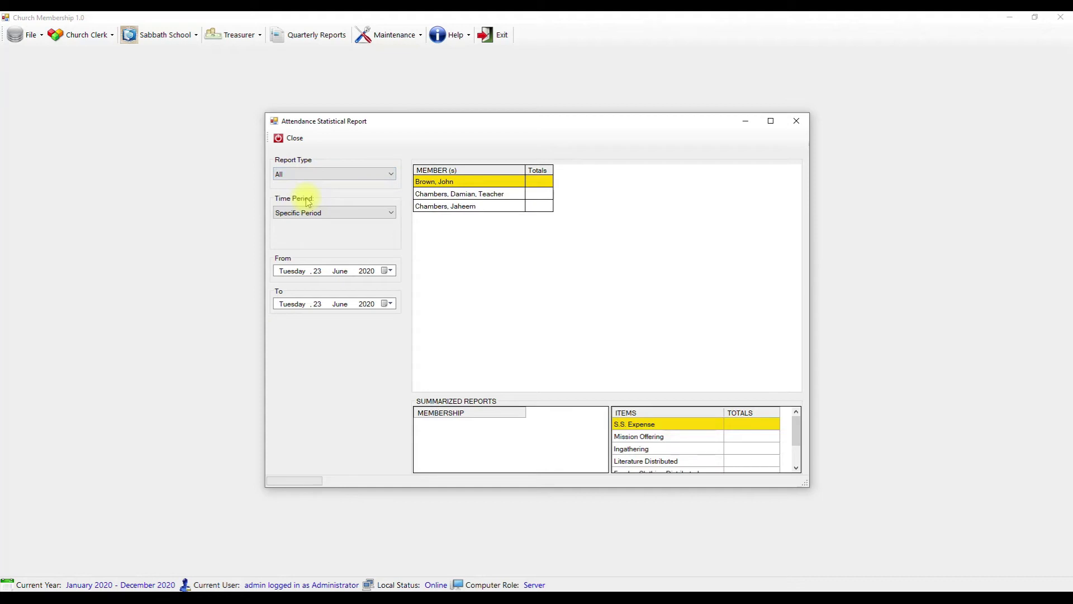
pyautogui.click(376, 213)
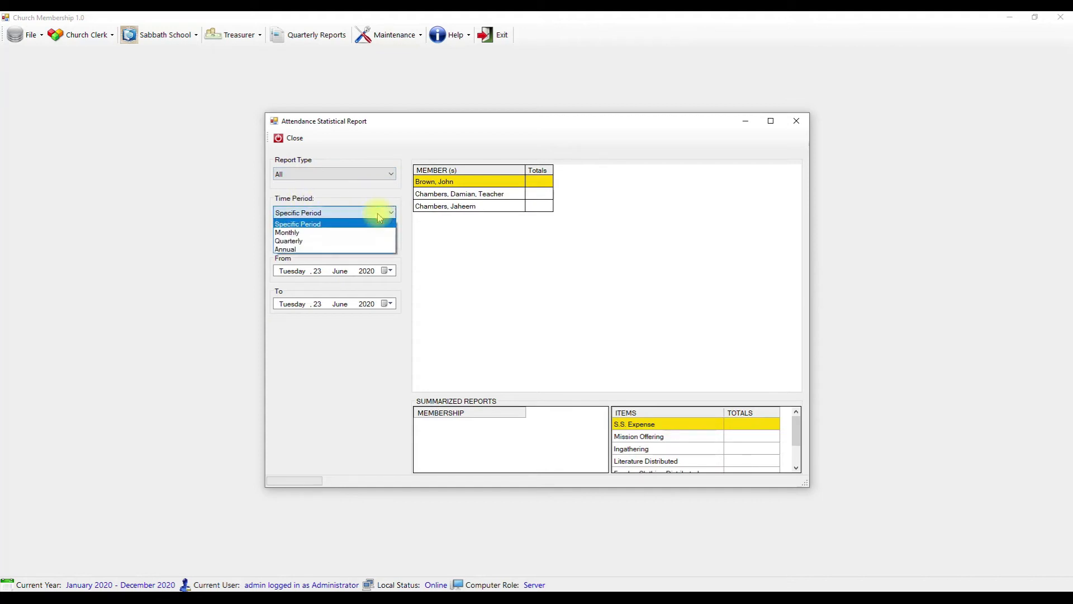
pyautogui.click(309, 241)
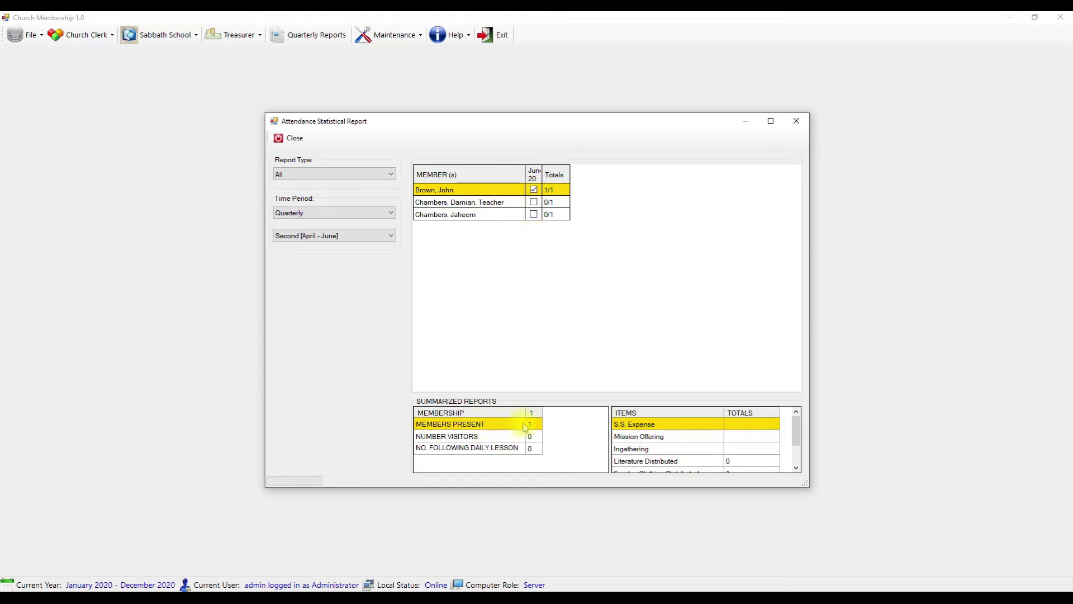
pyautogui.moveTo(796, 427); pyautogui.dragTo(796, 443)
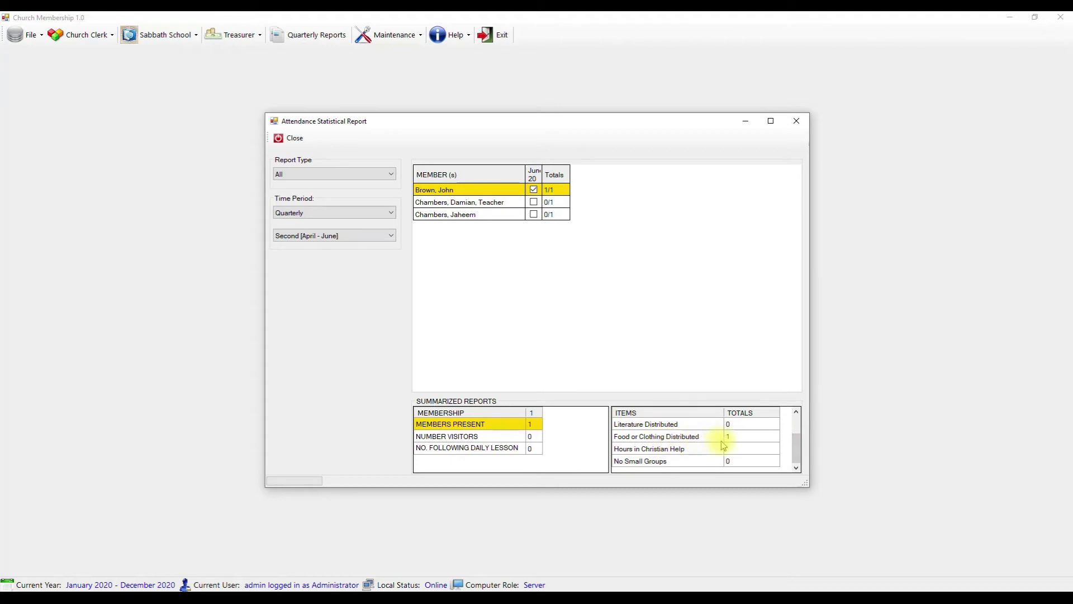
pyautogui.scroll(1, 727, 442)
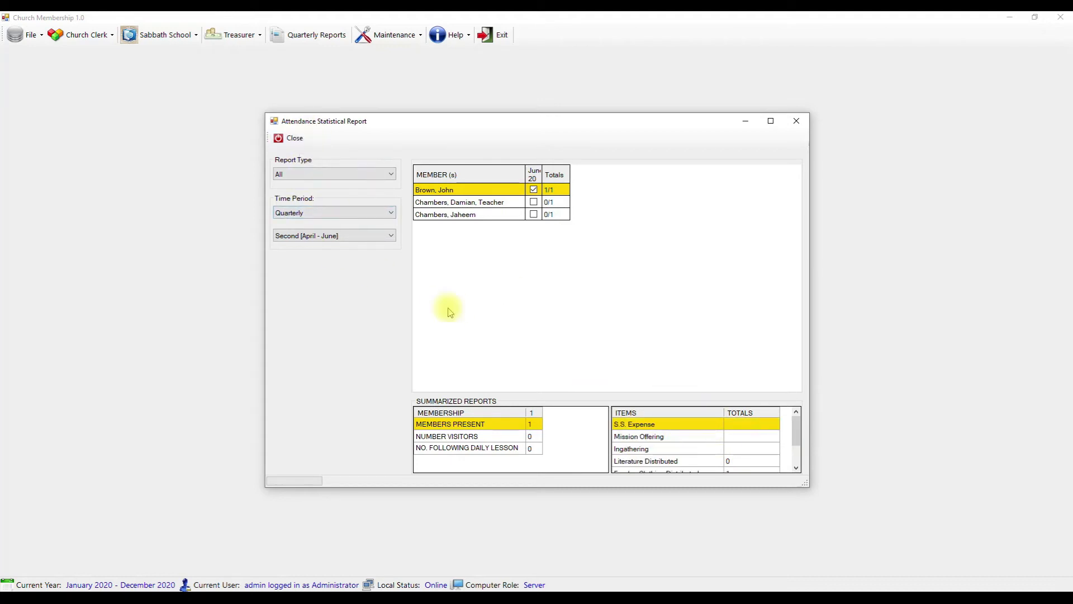
pyautogui.click(296, 138)
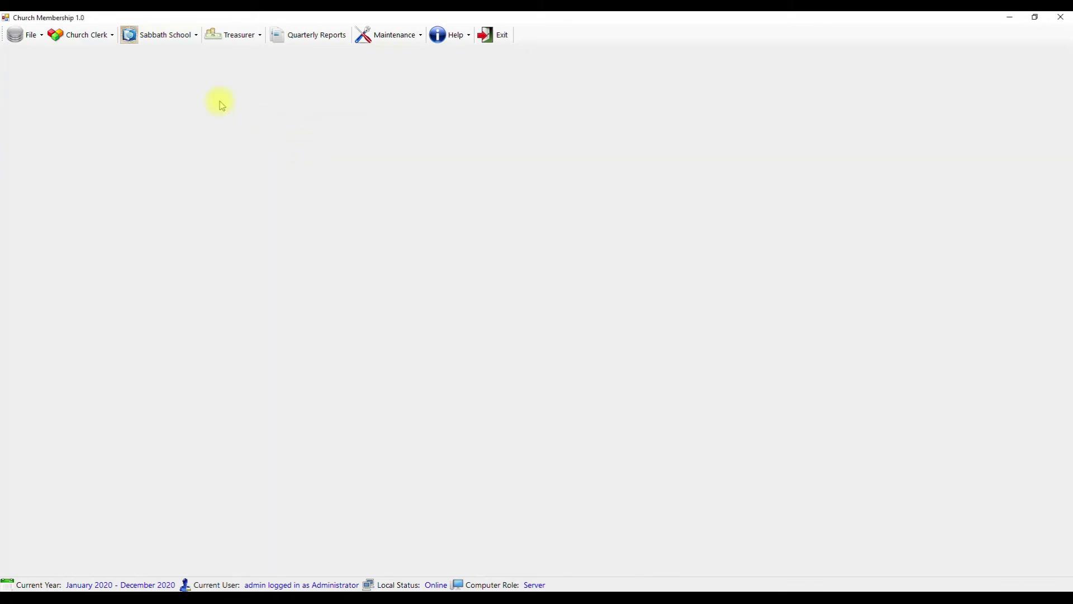
# - Open Treasurer > Add/Remove Income and browse accounts such as Covenant Offering and Funeral Offering
pyautogui.click(240, 36)
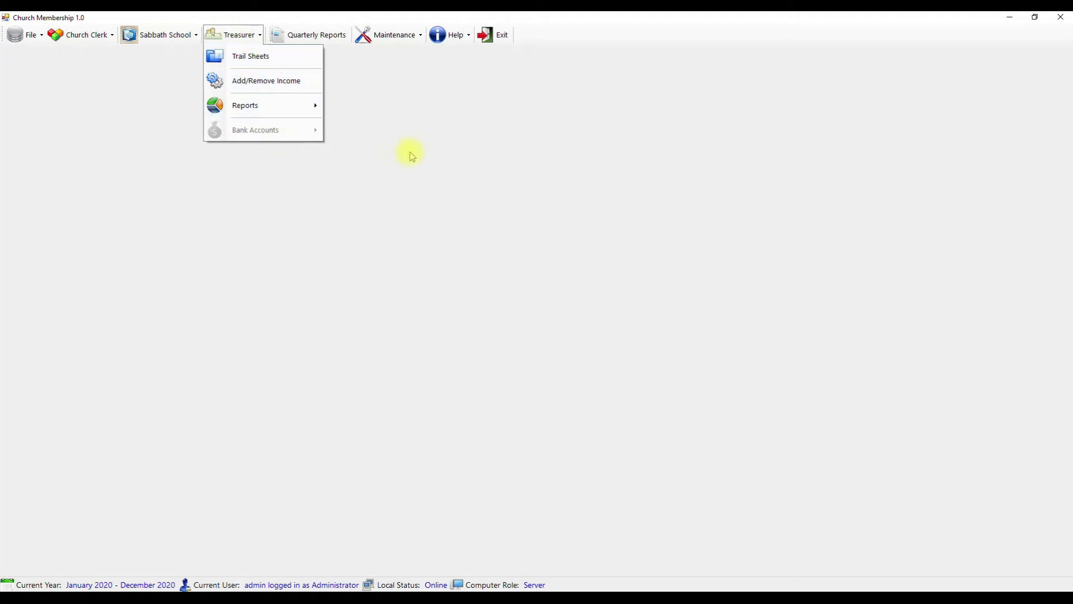
pyautogui.moveTo(255, 109)
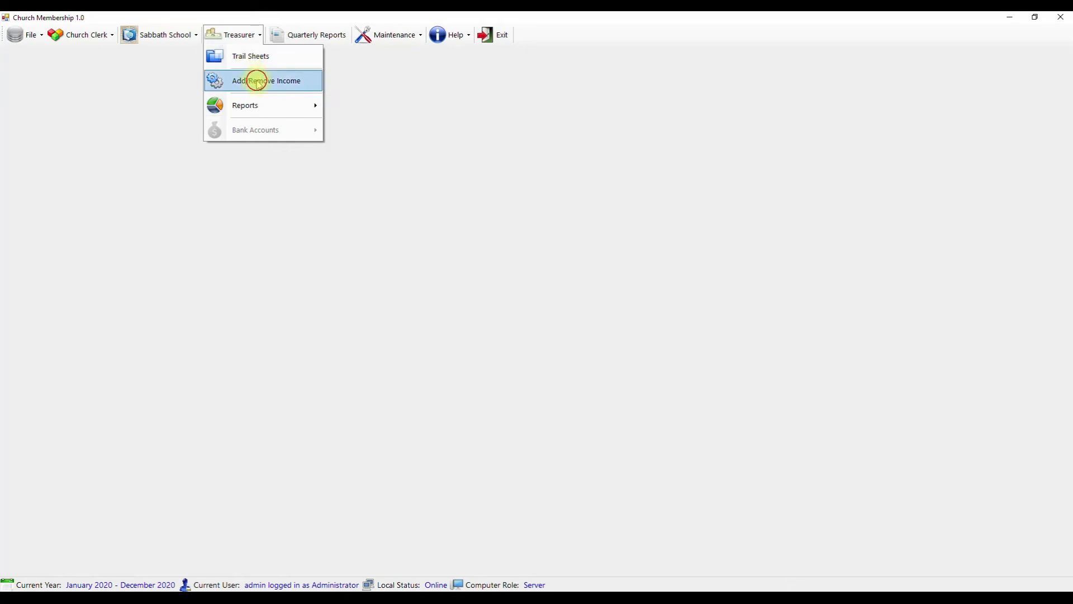
pyautogui.click(257, 82)
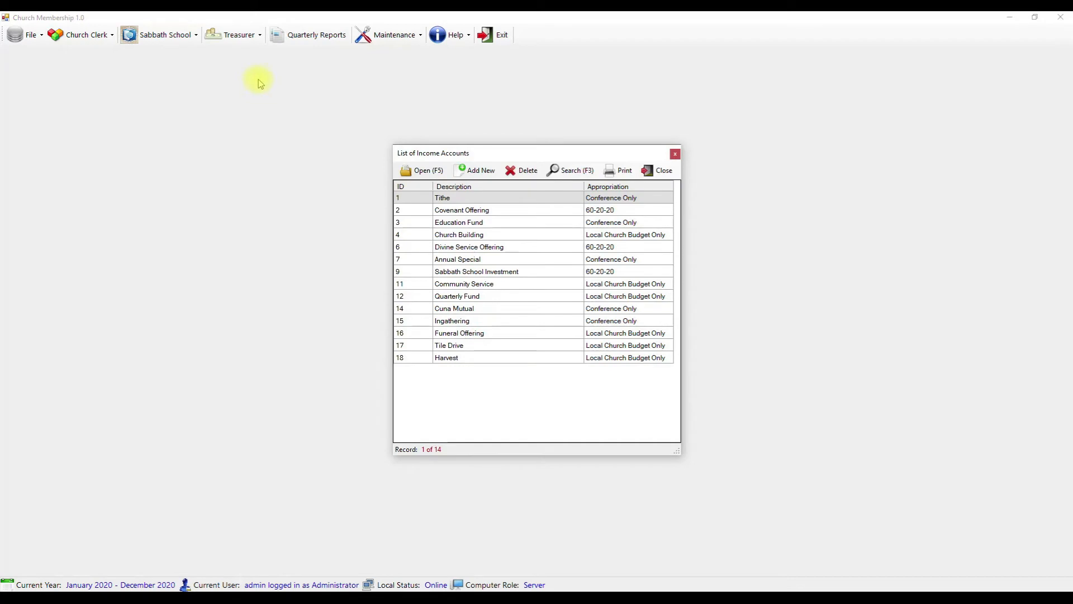
pyautogui.click(497, 210)
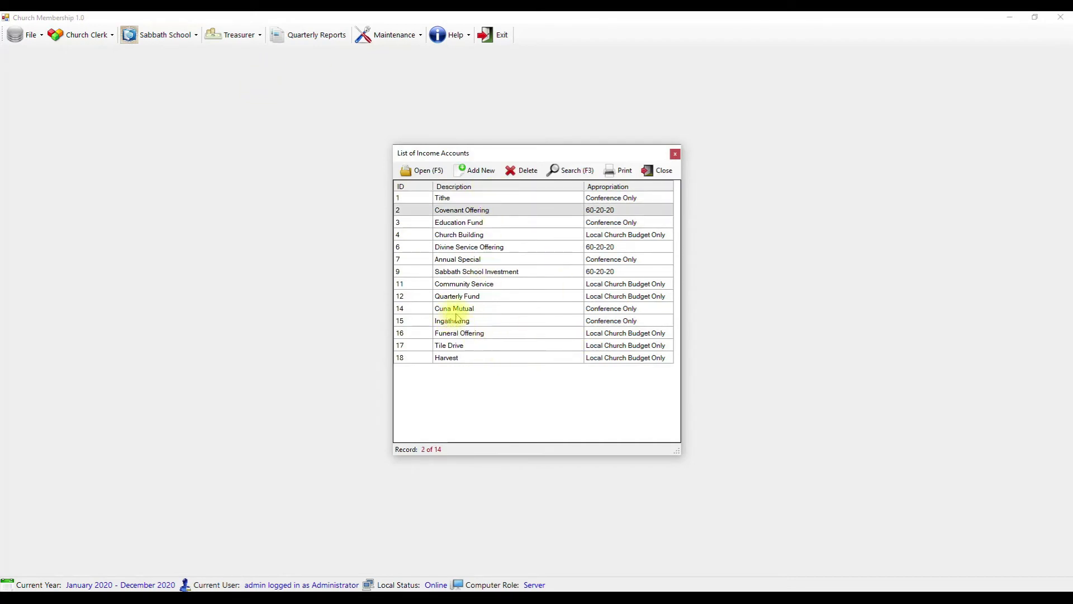
pyautogui.click(481, 334)
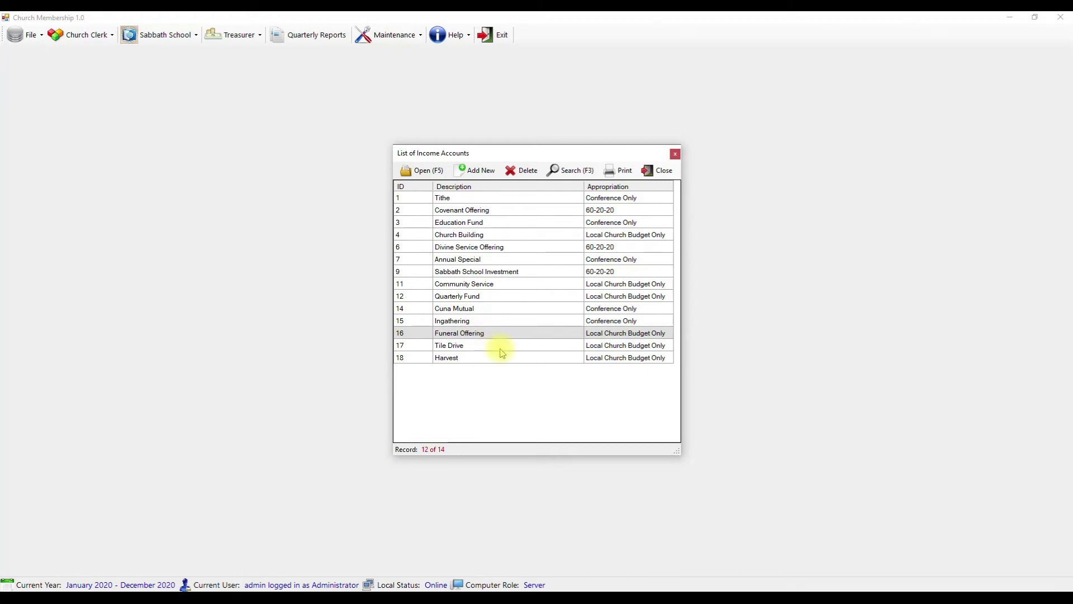
# - Add income account 'Care Fund' appropriated to Local Church Budget Only, then close the list
pyautogui.click(475, 169)
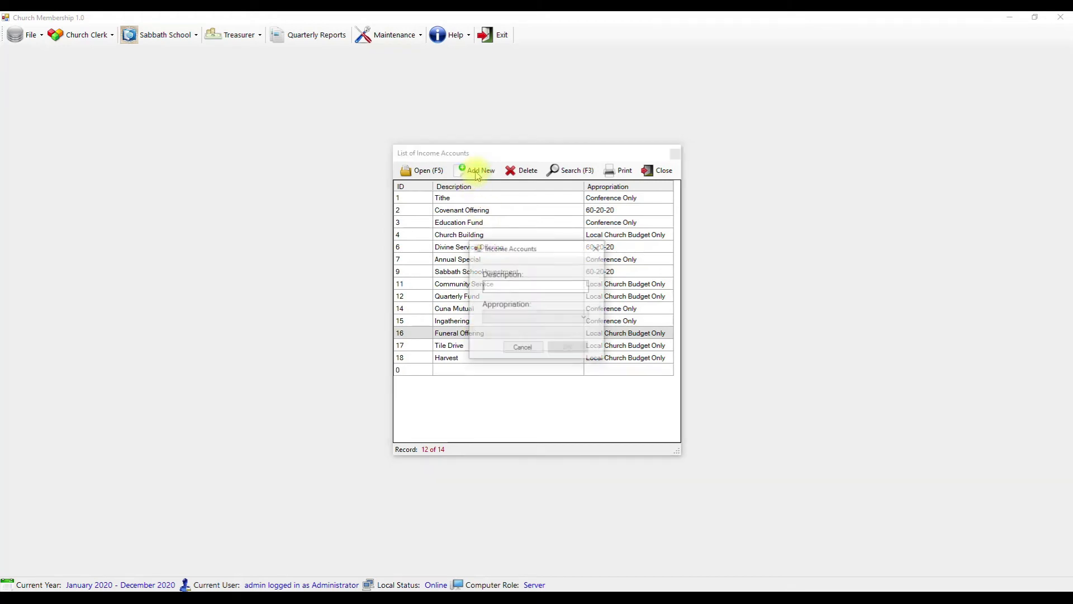
pyautogui.moveTo(536, 248); pyautogui.dragTo(635, 227)
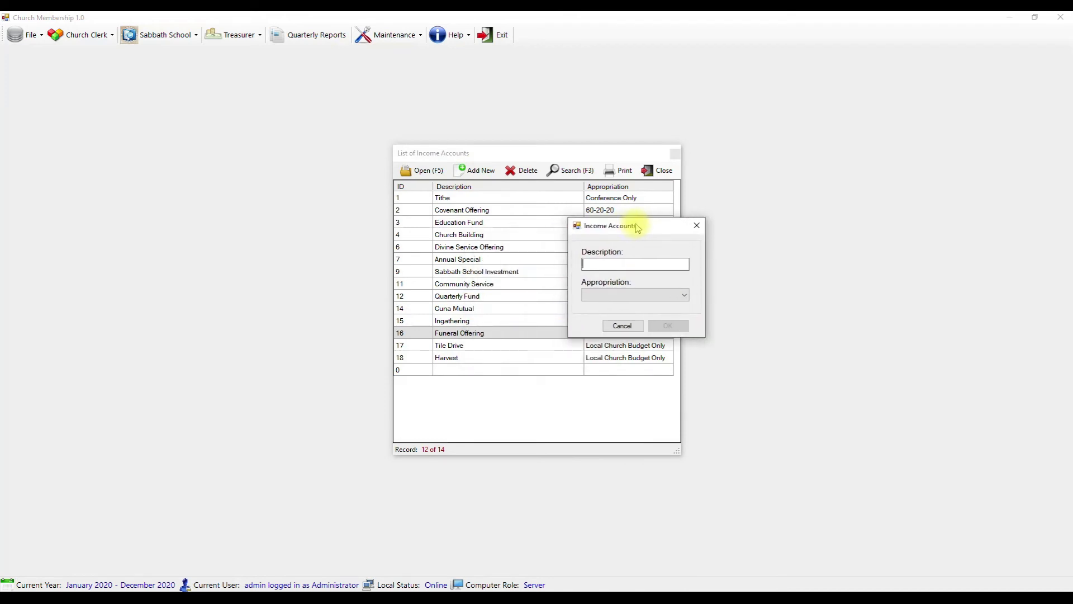
pyautogui.write('Care Fund')
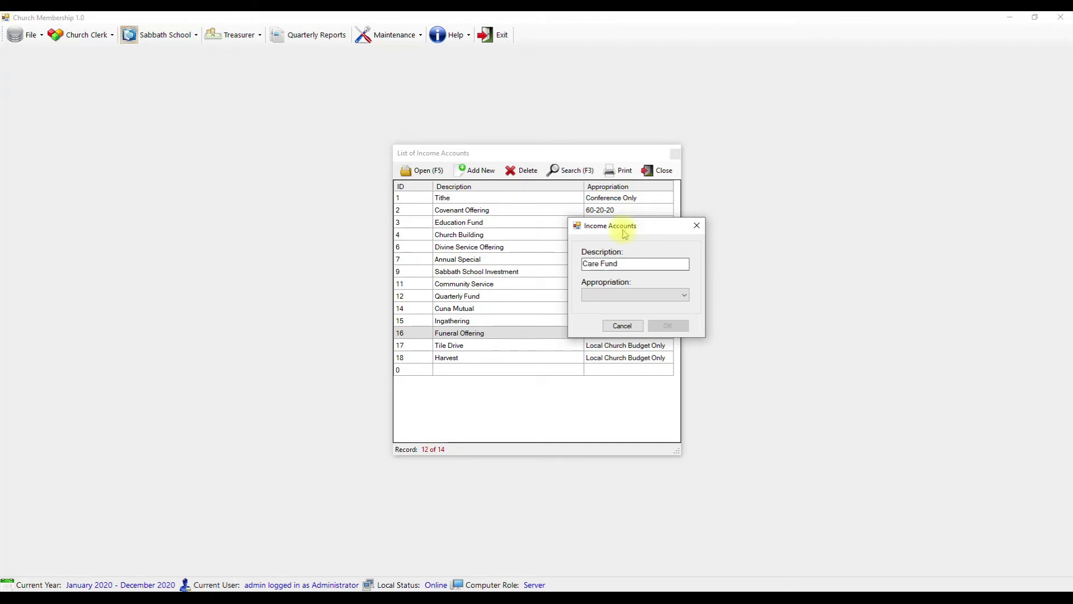
pyautogui.click(674, 301)
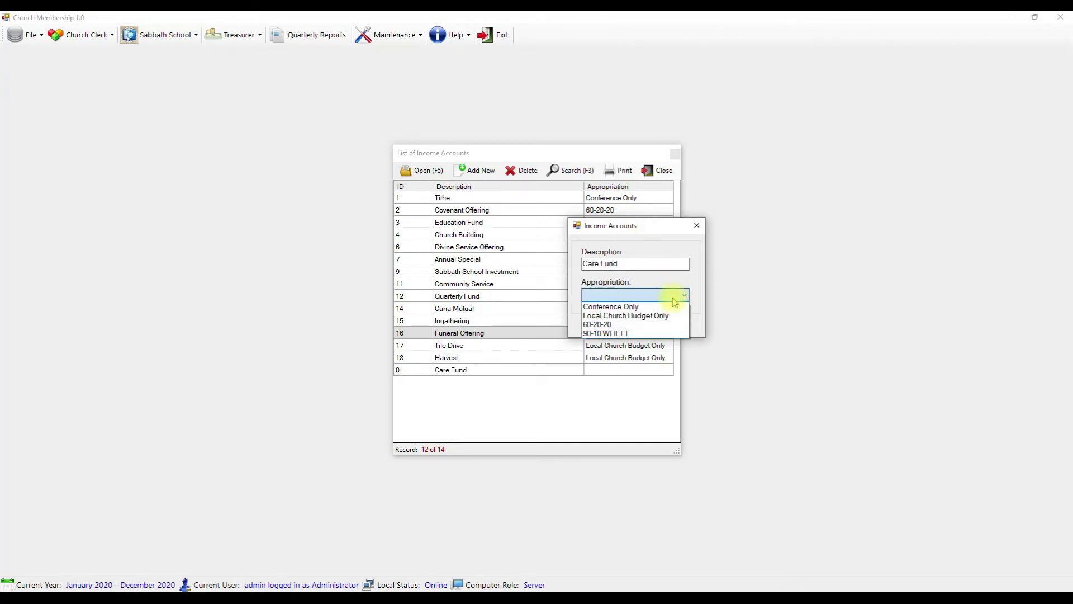
pyautogui.click(637, 316)
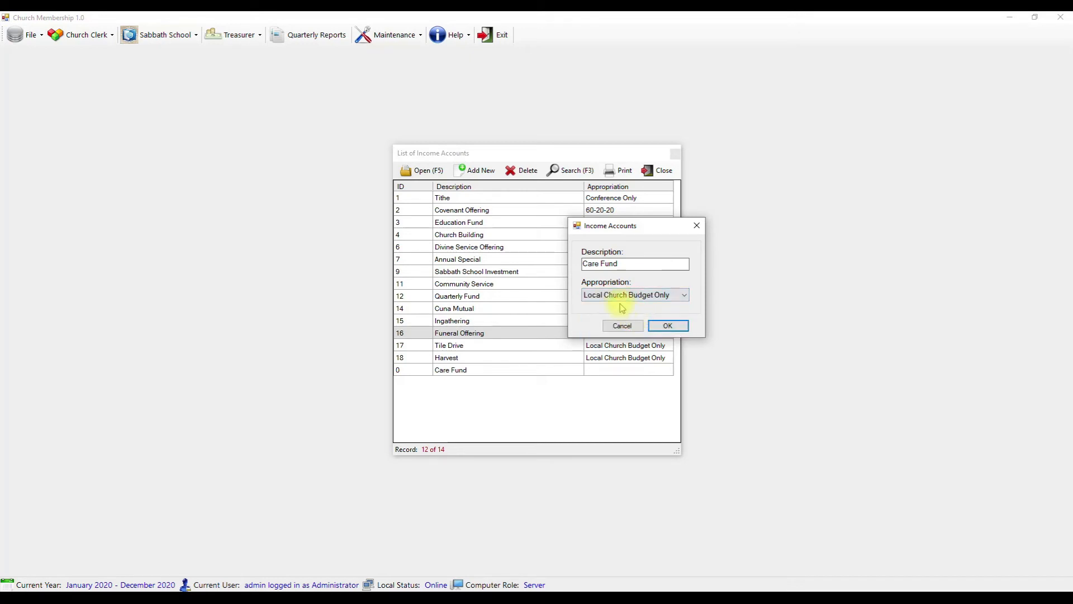
pyautogui.click(671, 325)
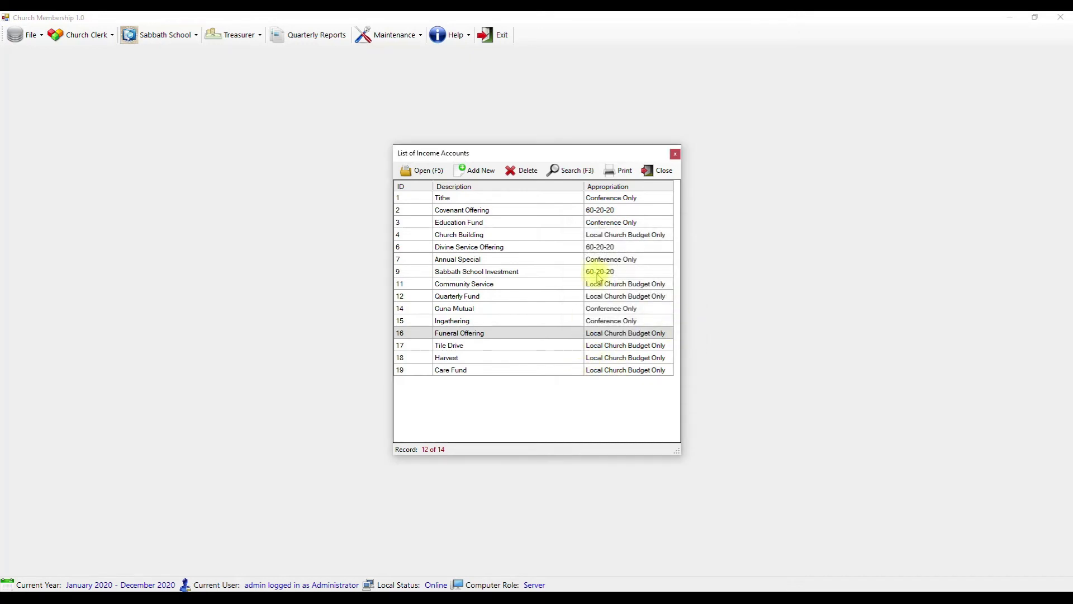
pyautogui.click(665, 173)
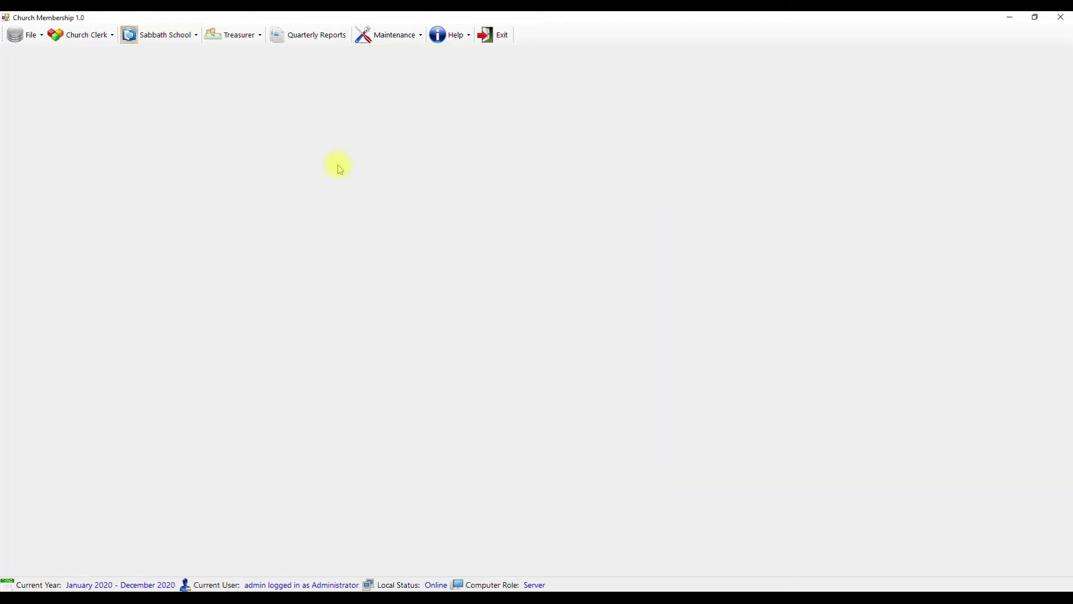
# - Open the June 20, 2020 trail sheet and start a blank new envelope
pyautogui.click(232, 34)
pyautogui.click(244, 56)
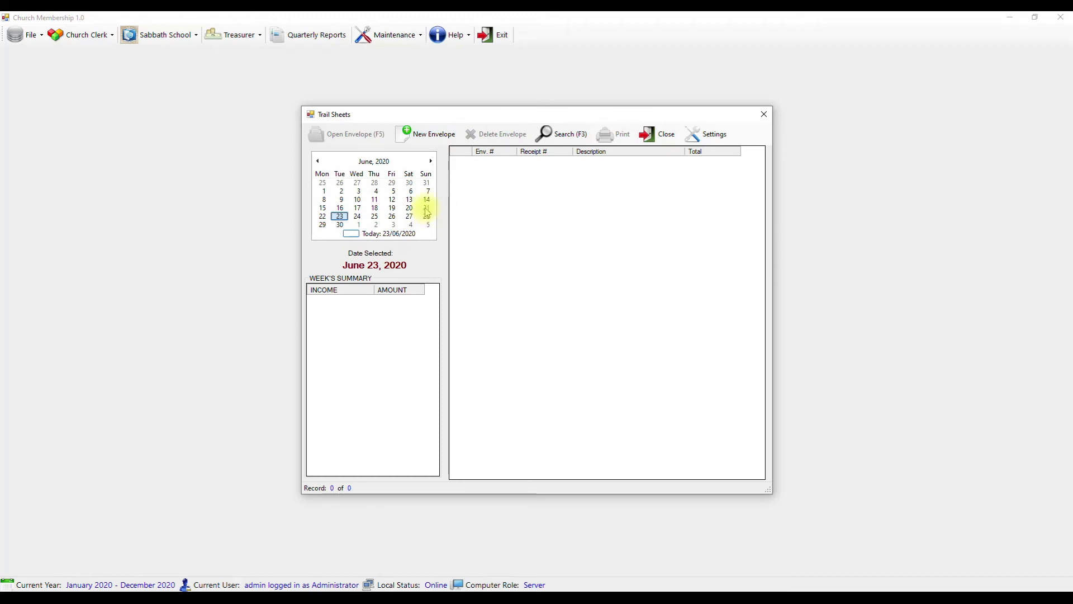
pyautogui.click(410, 208)
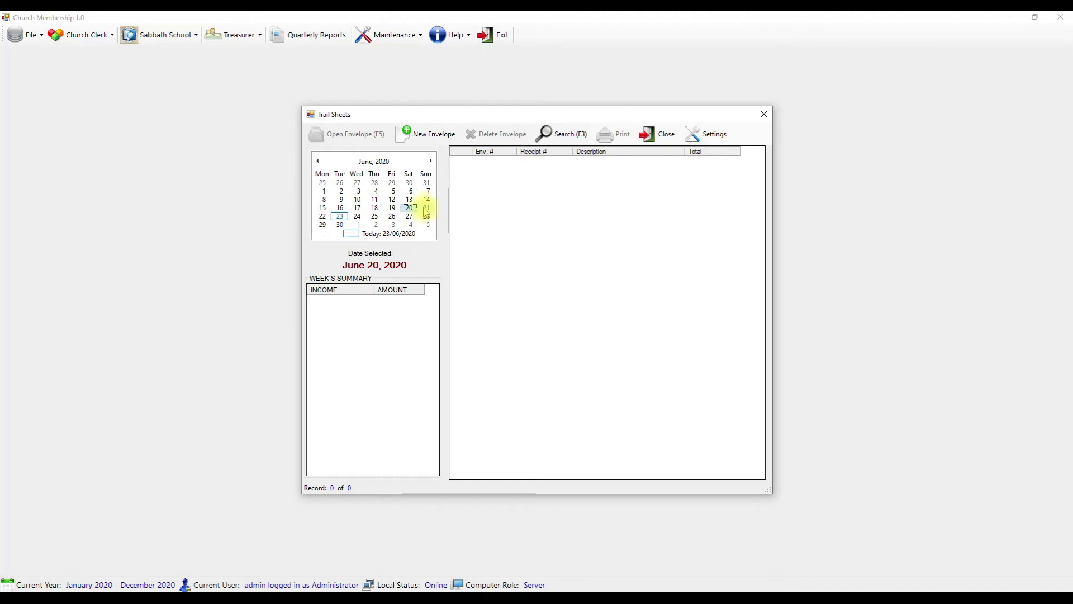
pyautogui.click(423, 137)
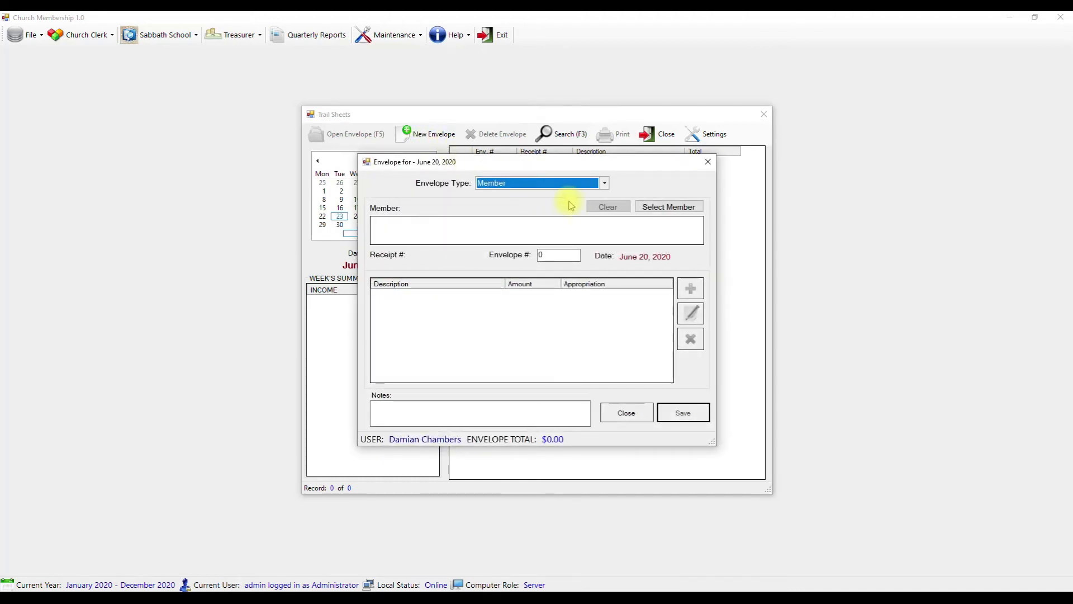
# - Save a Member envelope for the chosen member as envelope number 1, receipt 6
pyautogui.click(494, 185)
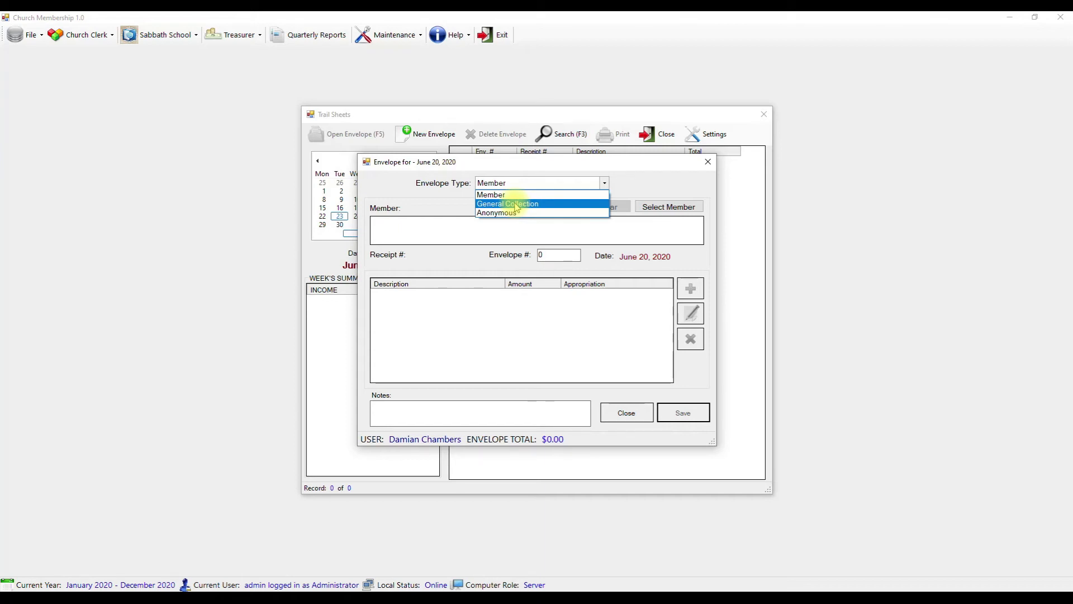
pyautogui.click(501, 195)
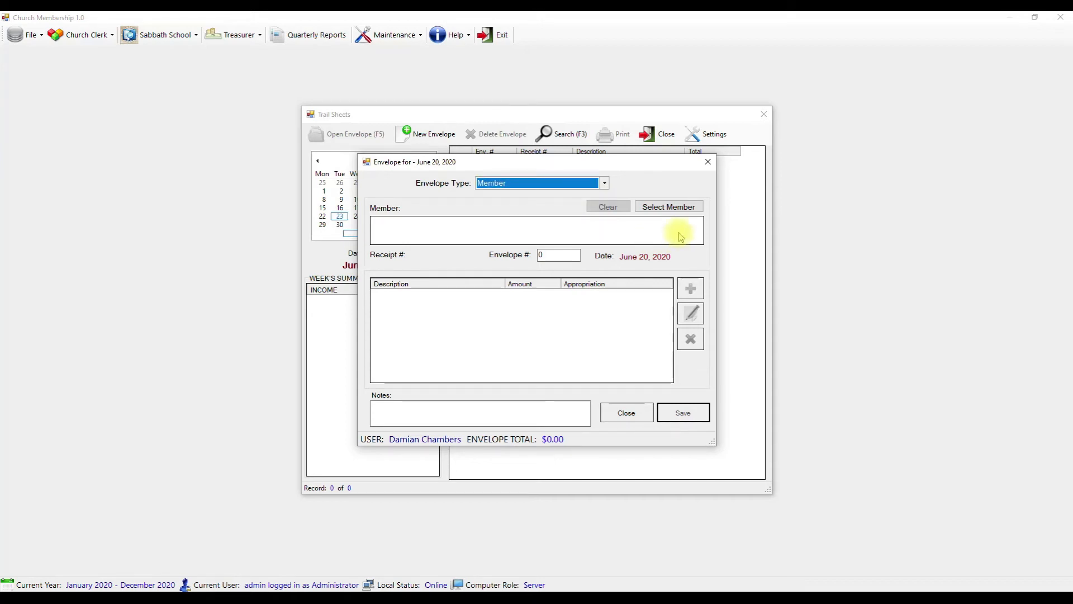
pyautogui.click(676, 208)
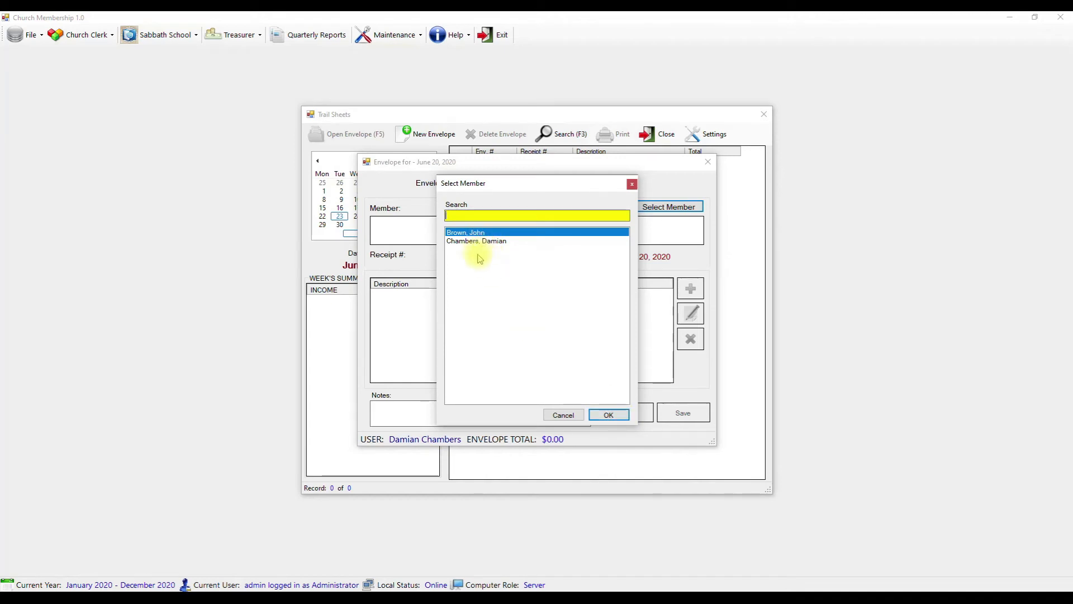
pyautogui.click(608, 415)
pyautogui.click(554, 255)
pyautogui.write('1')
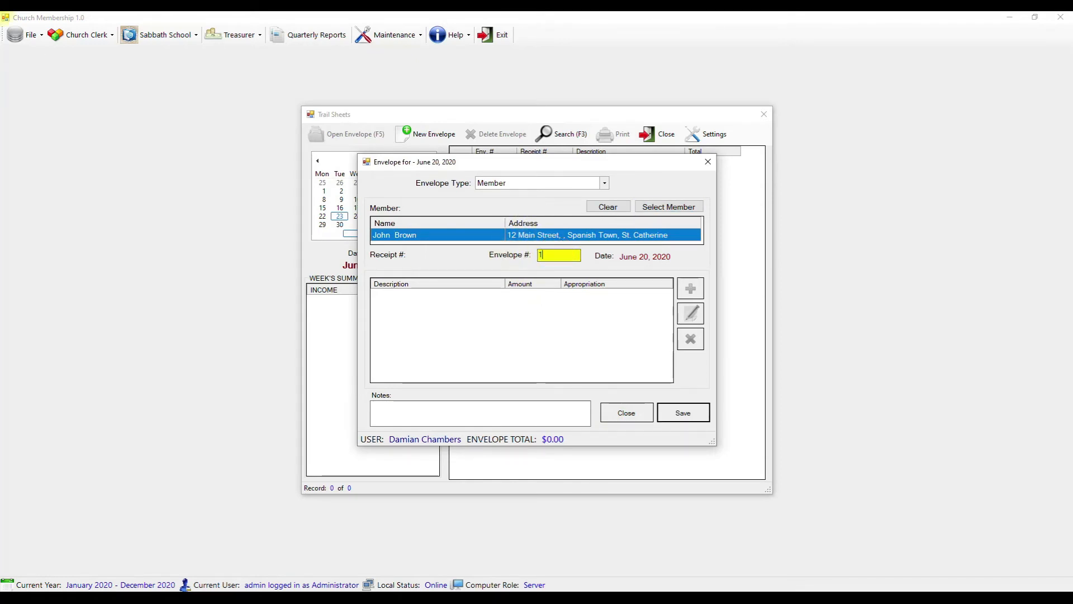
pyautogui.click(675, 422)
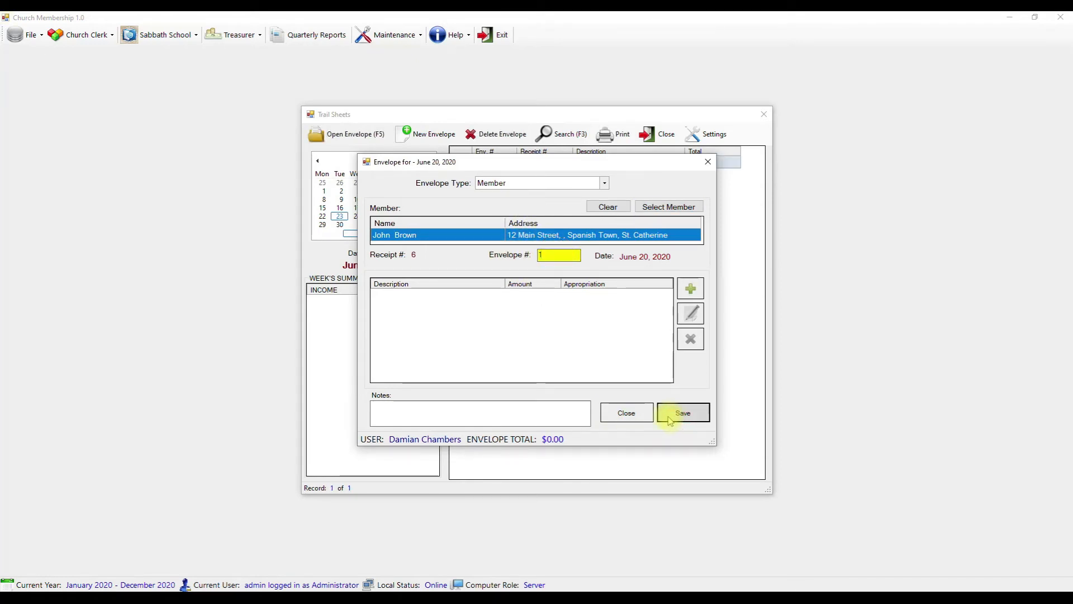
pyautogui.click(691, 288)
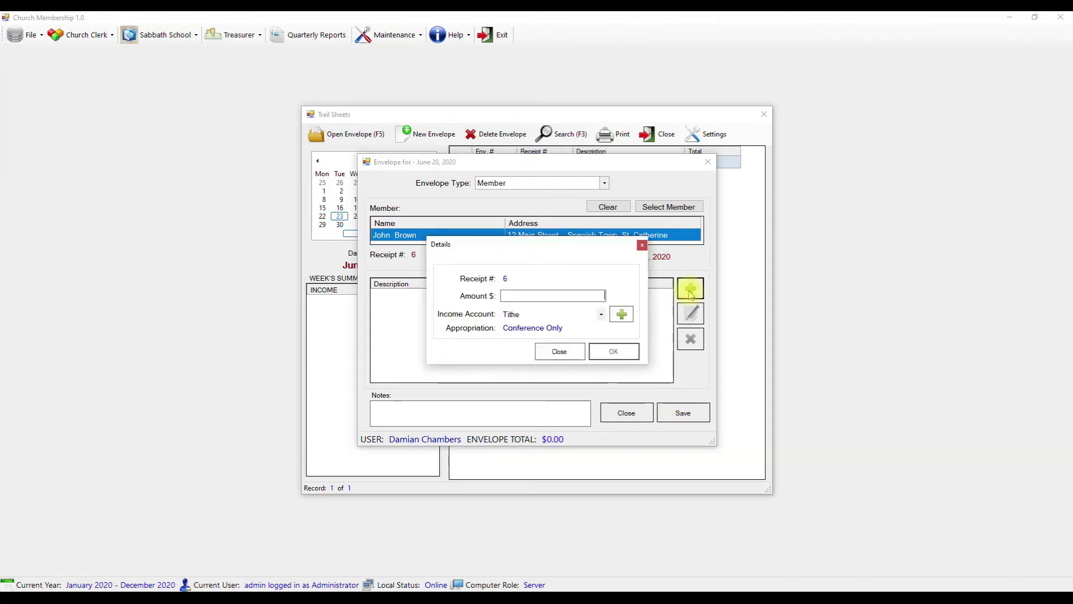
# - Add Tithe $1,500 and Covenant Offering $500 lines to envelope 1
pyautogui.click(574, 296)
pyautogui.write('1500')
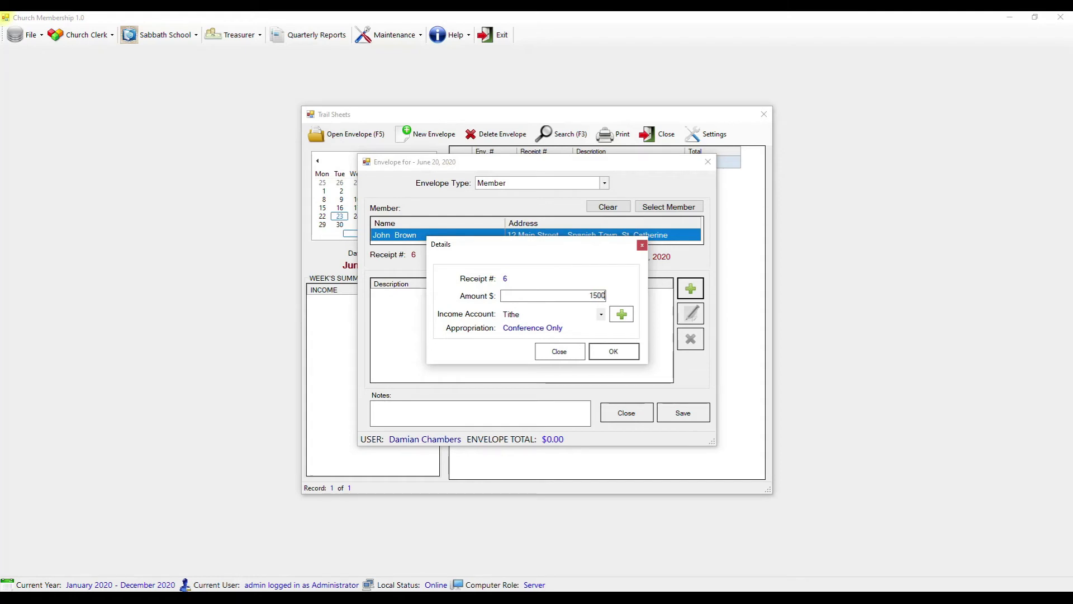
pyautogui.press('Return')
pyautogui.write('50')
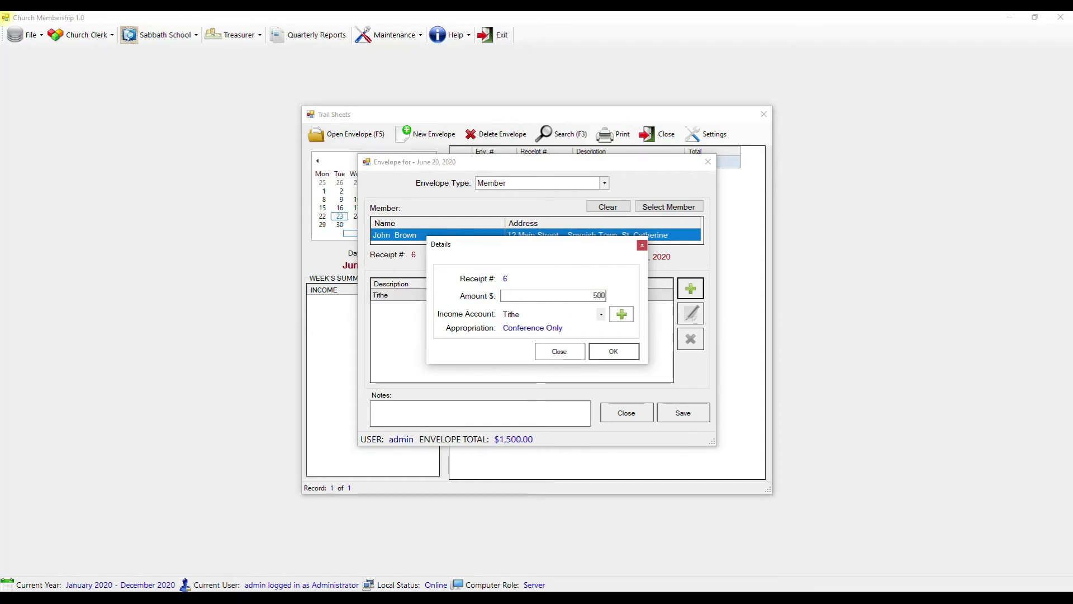
pyautogui.click(600, 314)
pyautogui.click(550, 330)
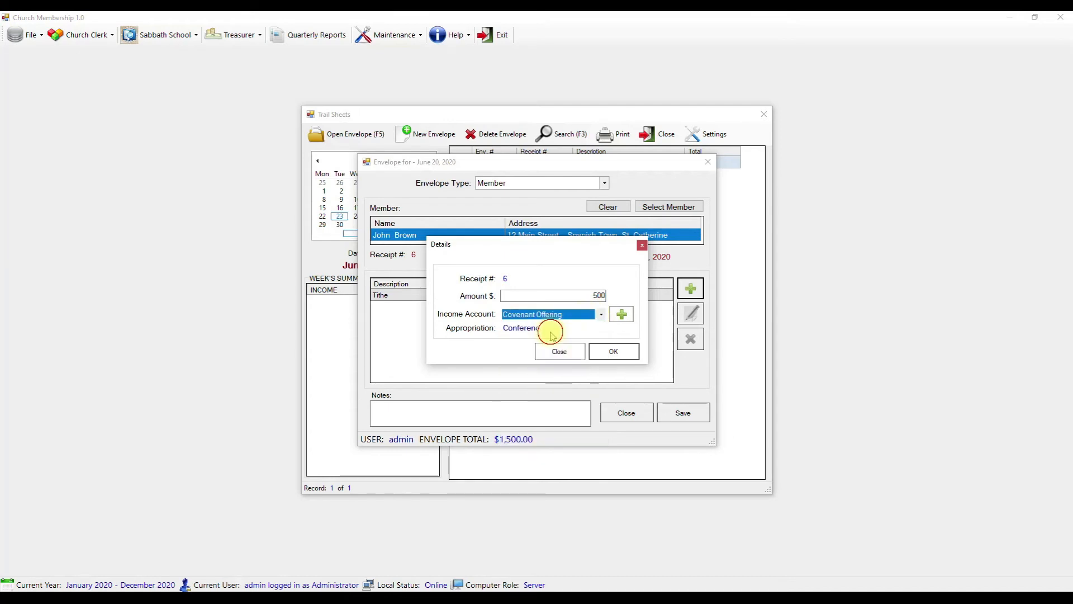
pyautogui.click(613, 351)
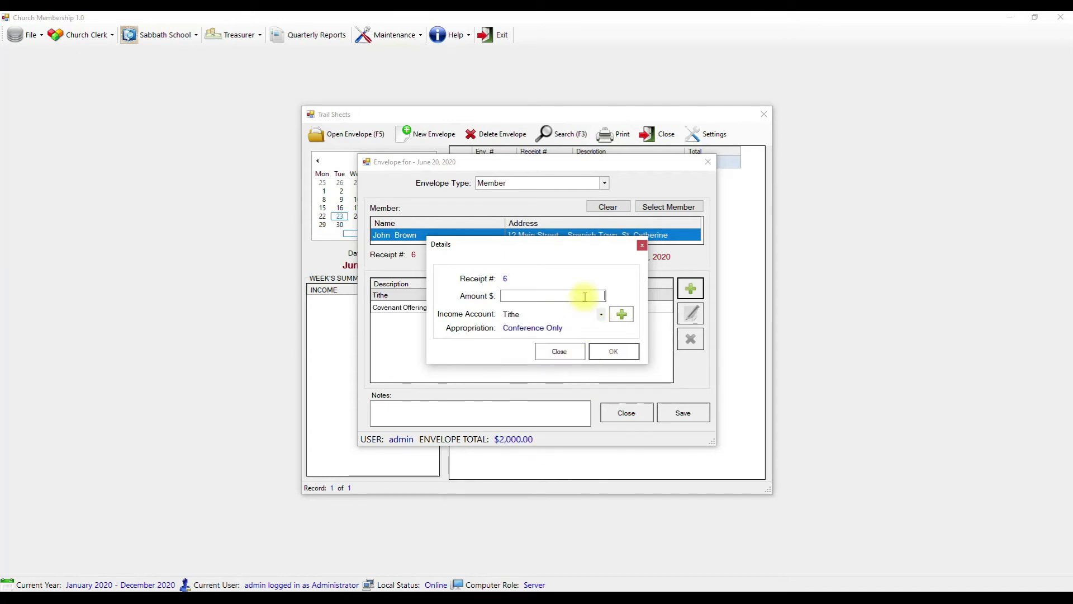
# - Add a $400 Care Fund line and save the $2,400 envelope
pyautogui.write('400')
pyautogui.click(592, 313)
pyautogui.click(539, 447)
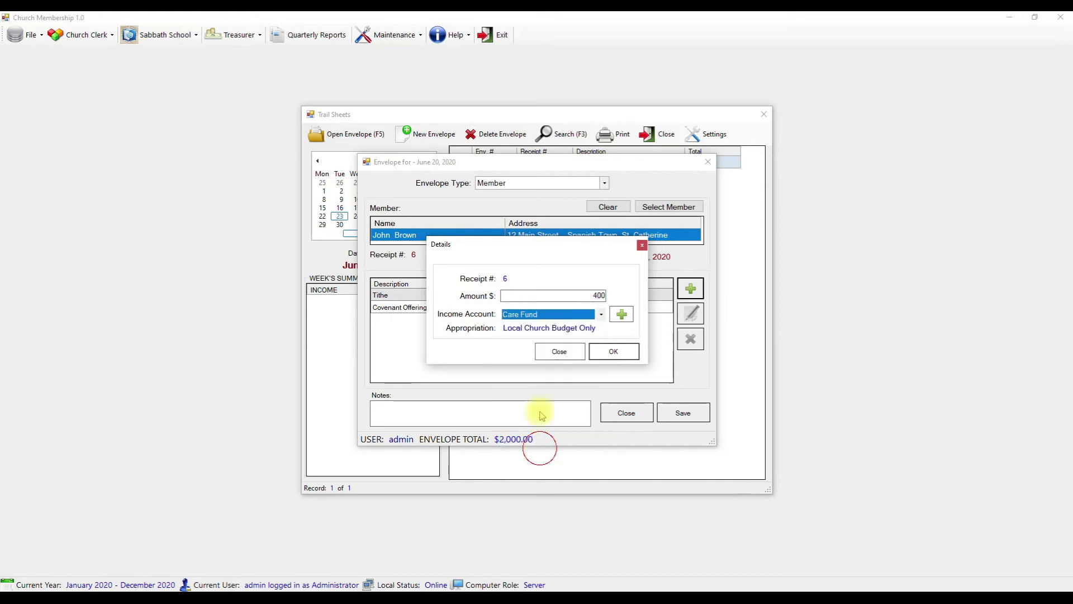
pyautogui.click(613, 351)
pyautogui.click(559, 351)
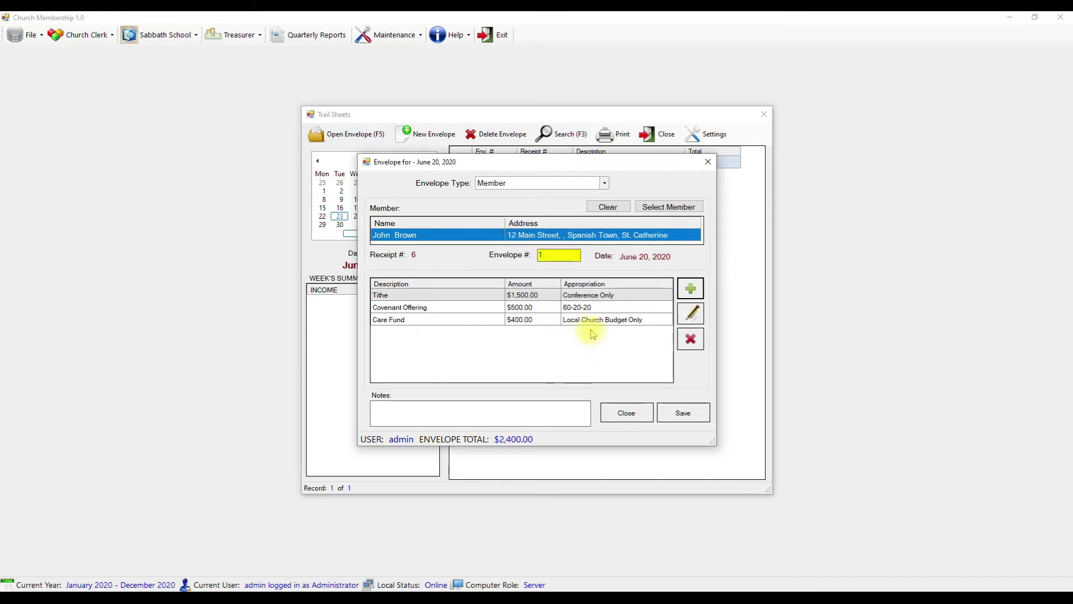
pyautogui.click(683, 413)
# - Create a General Collection envelope numbered 3 for June 20 and save it
pyautogui.click(627, 412)
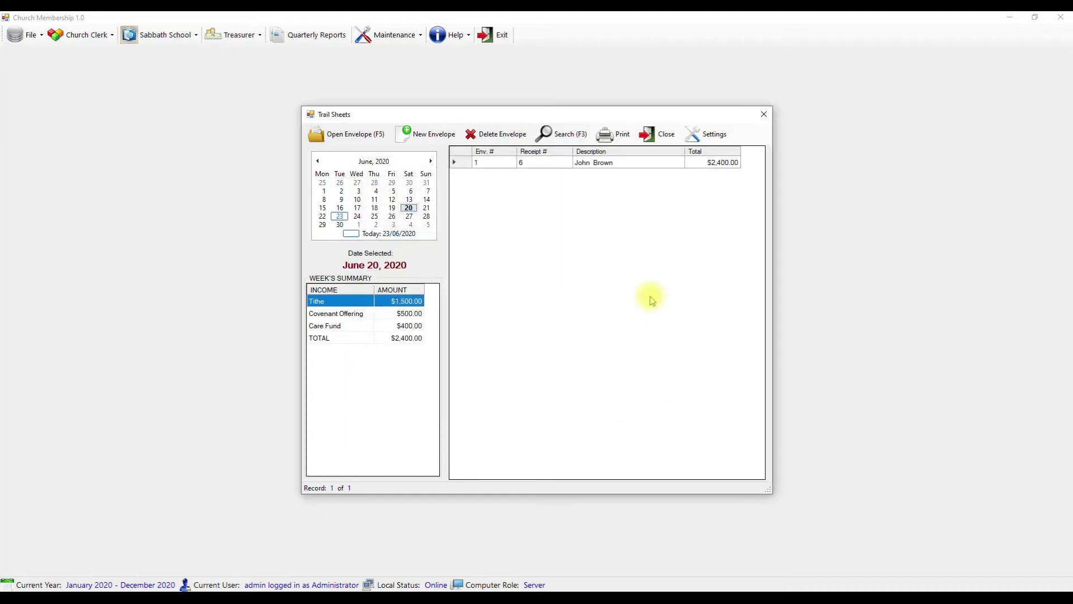
pyautogui.click(426, 134)
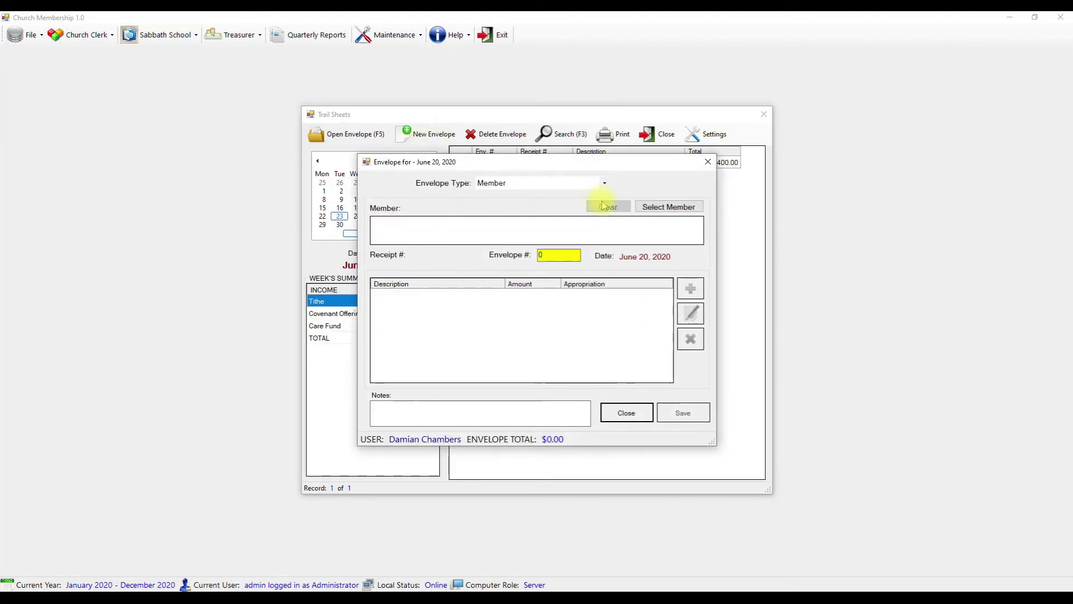
pyautogui.click(585, 187)
pyautogui.click(537, 202)
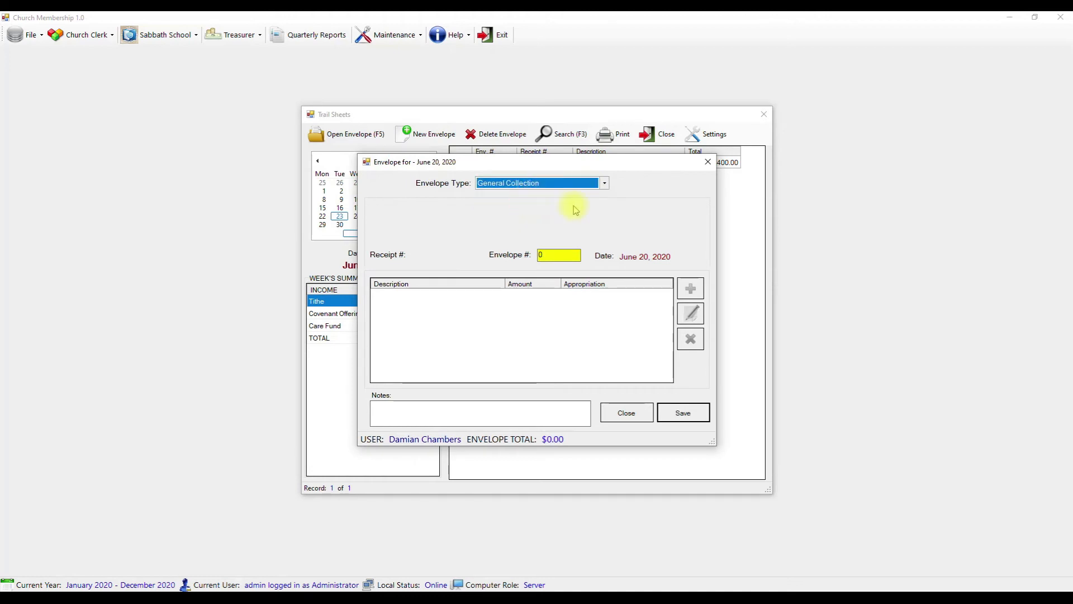
pyautogui.click(559, 255)
pyautogui.moveTo(558, 254); pyautogui.dragTo(508, 255)
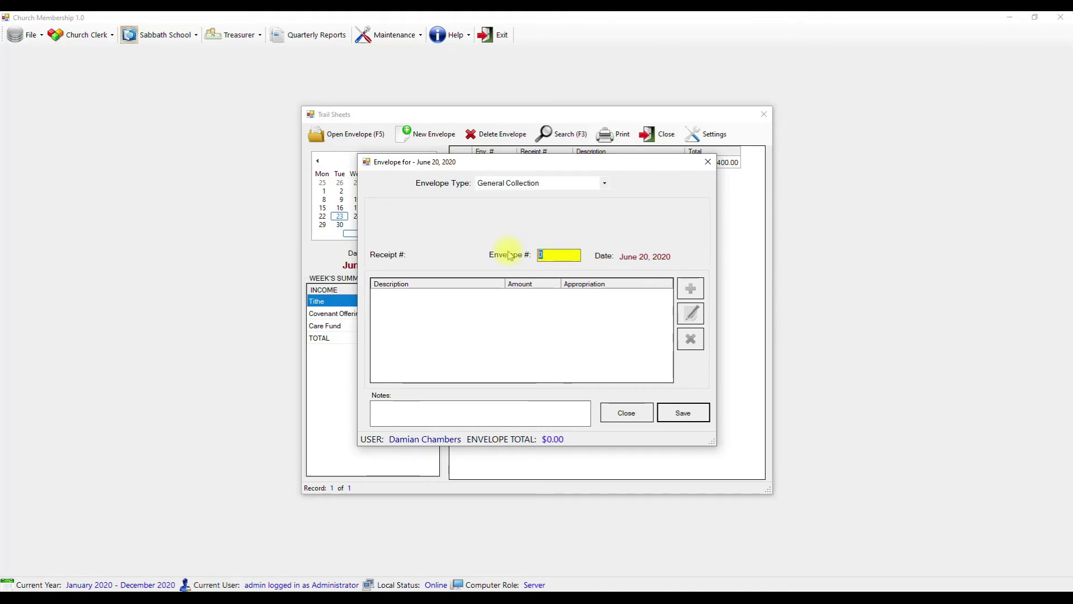
pyautogui.write('3')
pyautogui.click(687, 411)
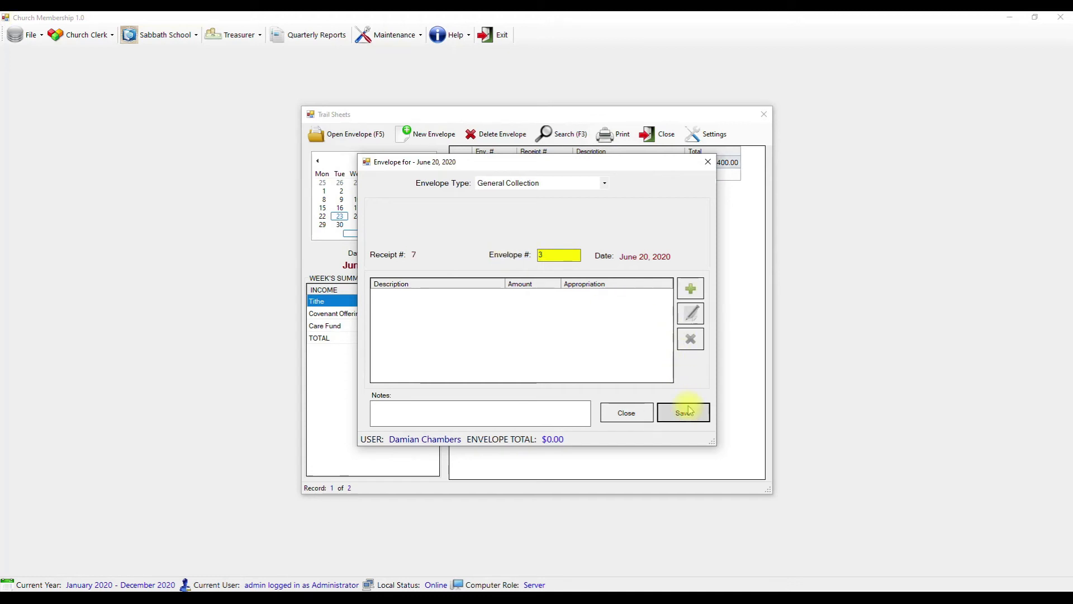
# - Add an $8,500 Divine Service Offering line and close the envelope
pyautogui.click(690, 289)
pyautogui.click(579, 317)
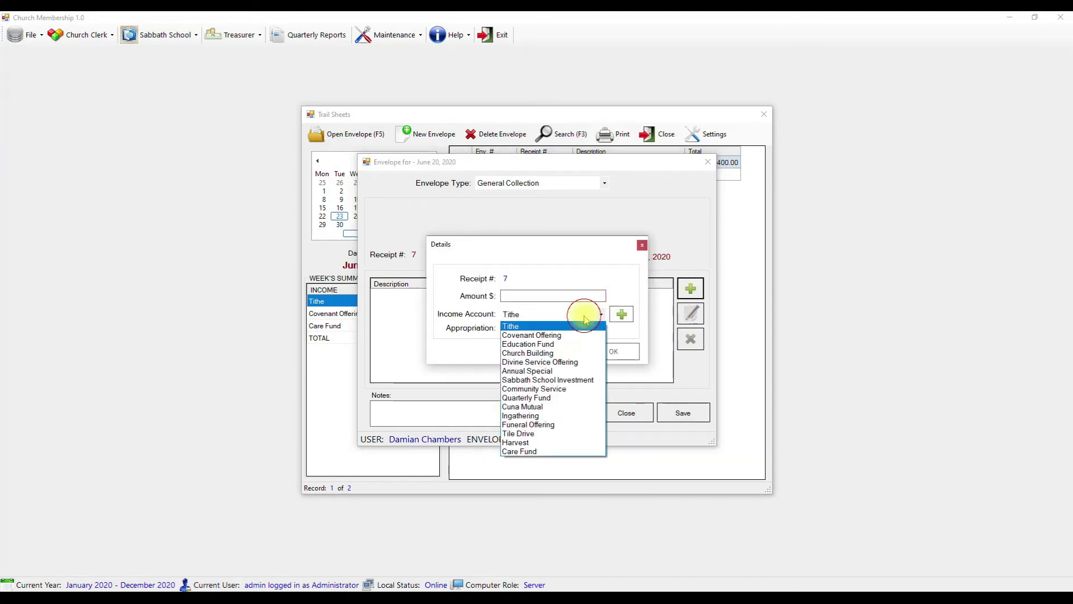
pyautogui.click(559, 364)
pyautogui.click(550, 294)
pyautogui.write('8500')
pyautogui.press('Return')
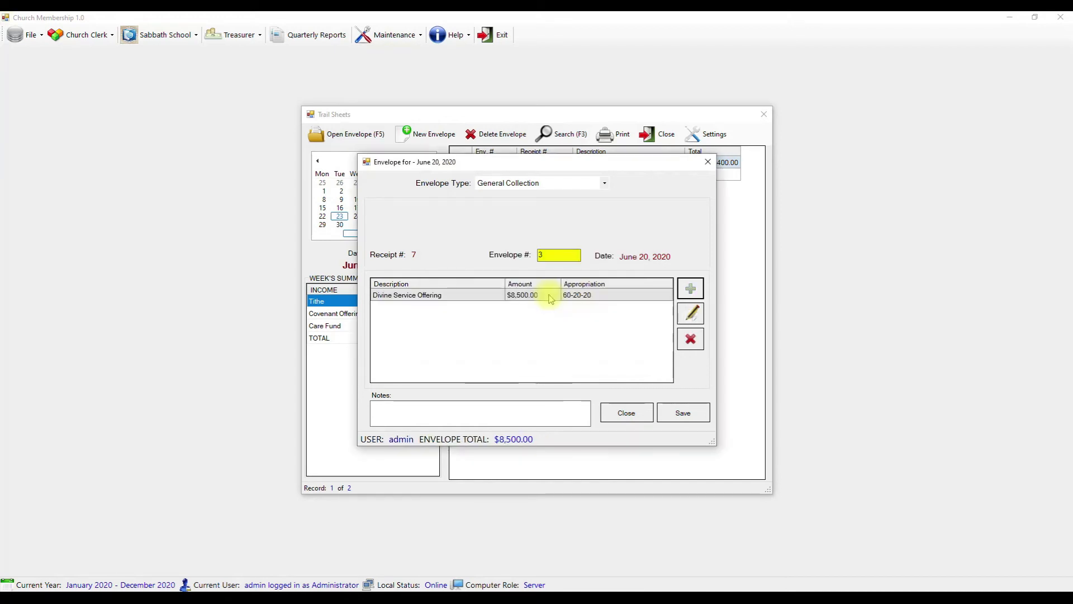
pyautogui.click(620, 412)
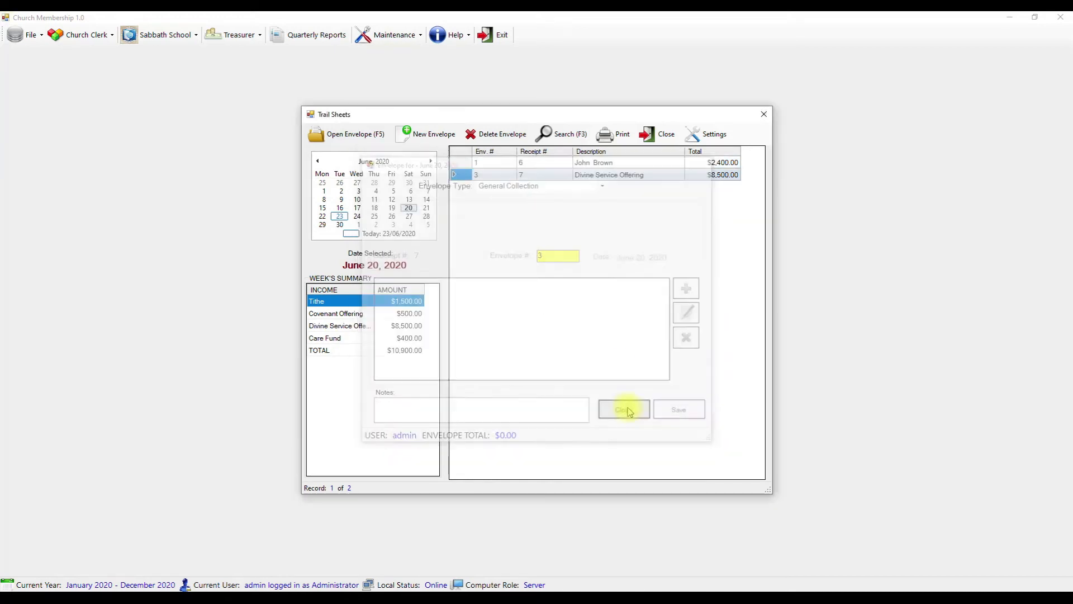
# - Create member envelope number 2 for the selected member and save it as receipt 8
pyautogui.click(428, 134)
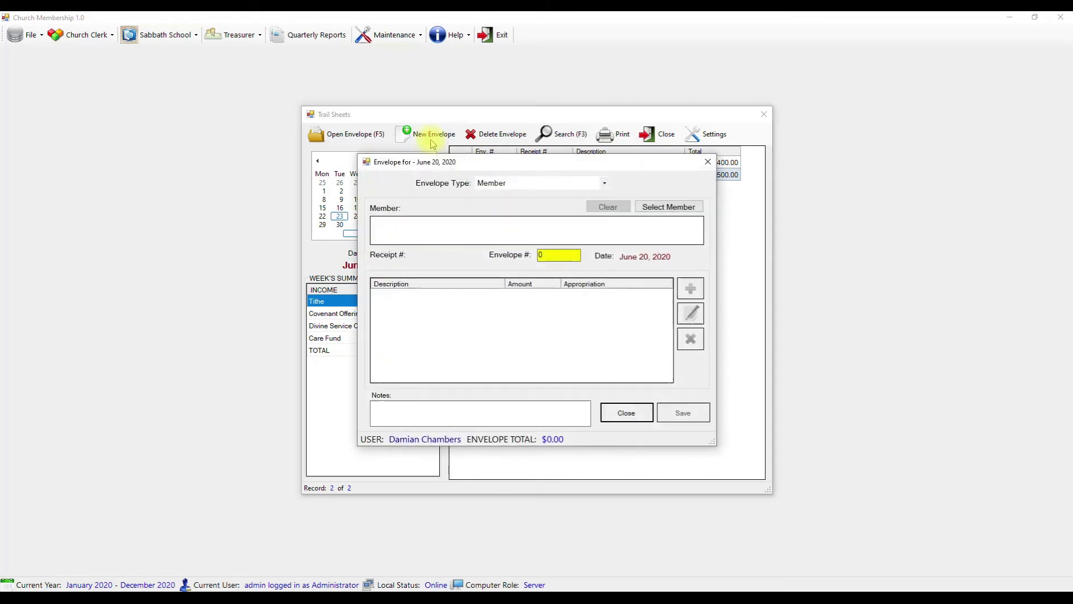
pyautogui.doubleClick(560, 255)
pyautogui.write('2')
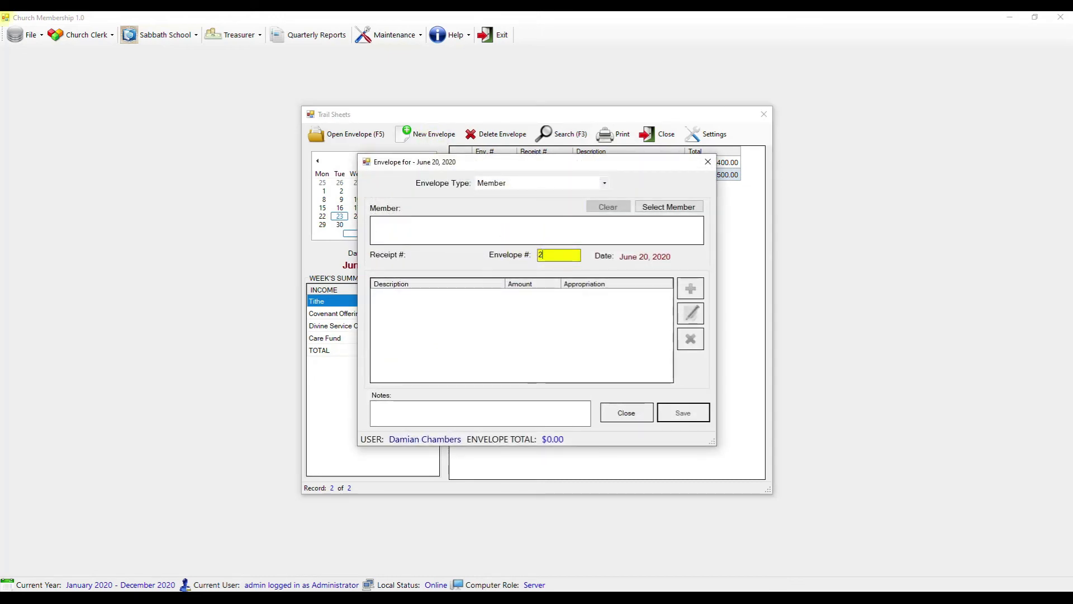
pyautogui.click(679, 207)
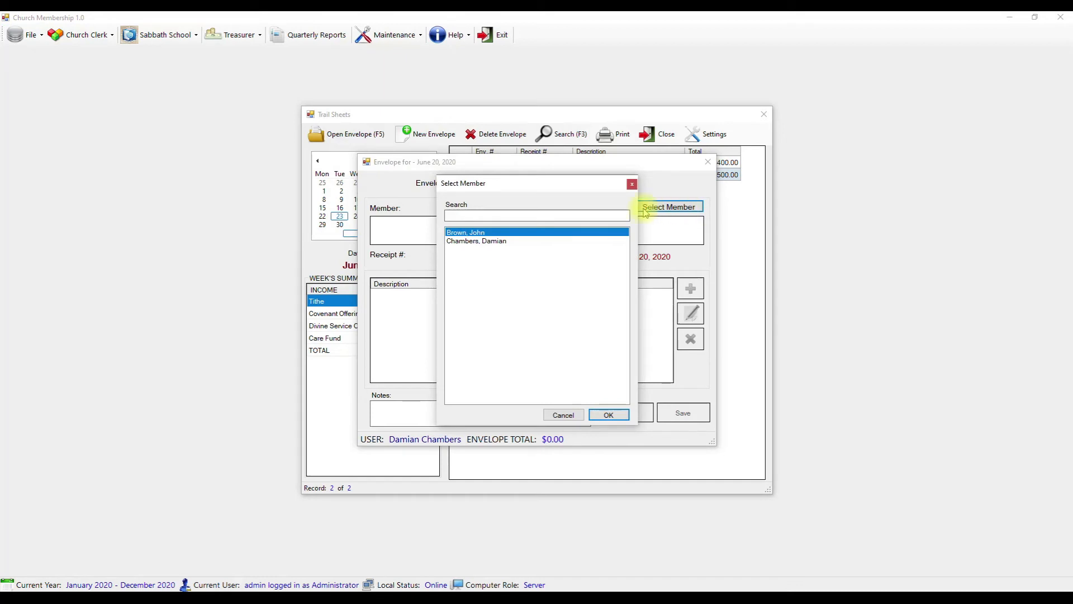
pyautogui.click(505, 242)
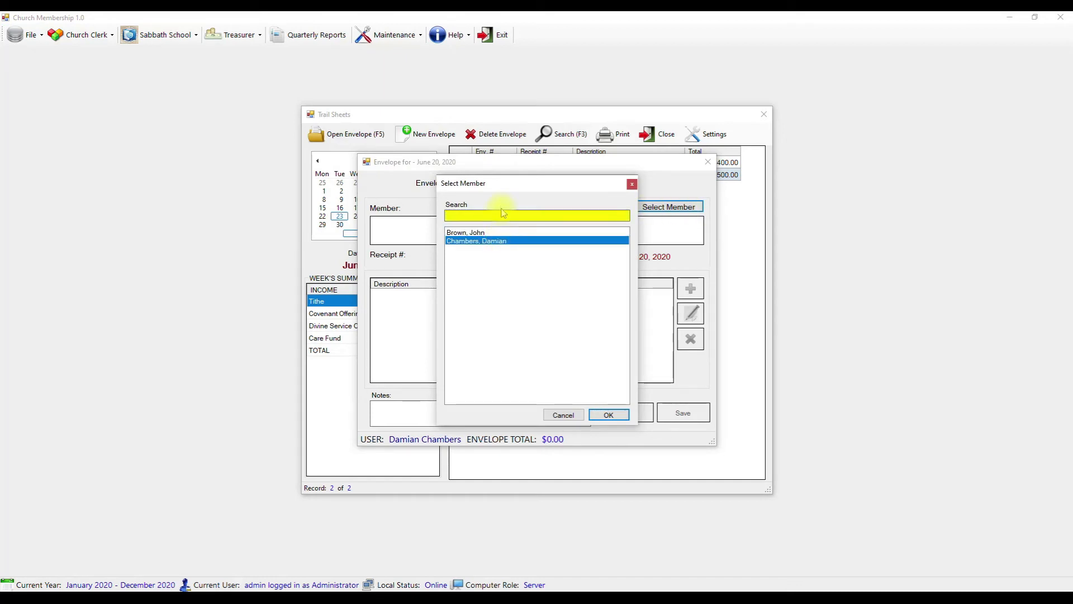
pyautogui.click(500, 234)
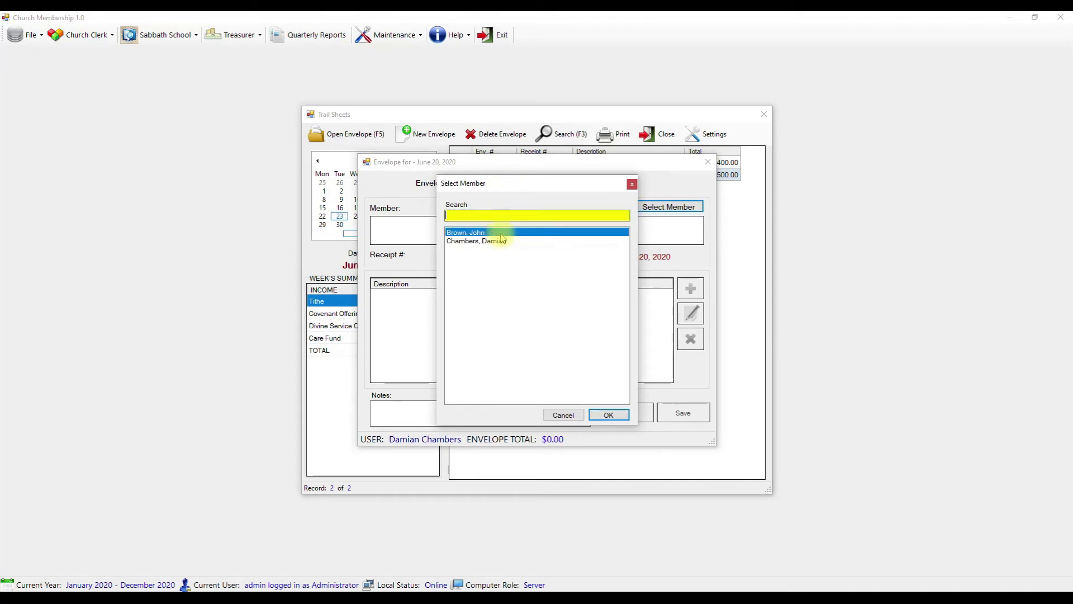
pyautogui.click(611, 419)
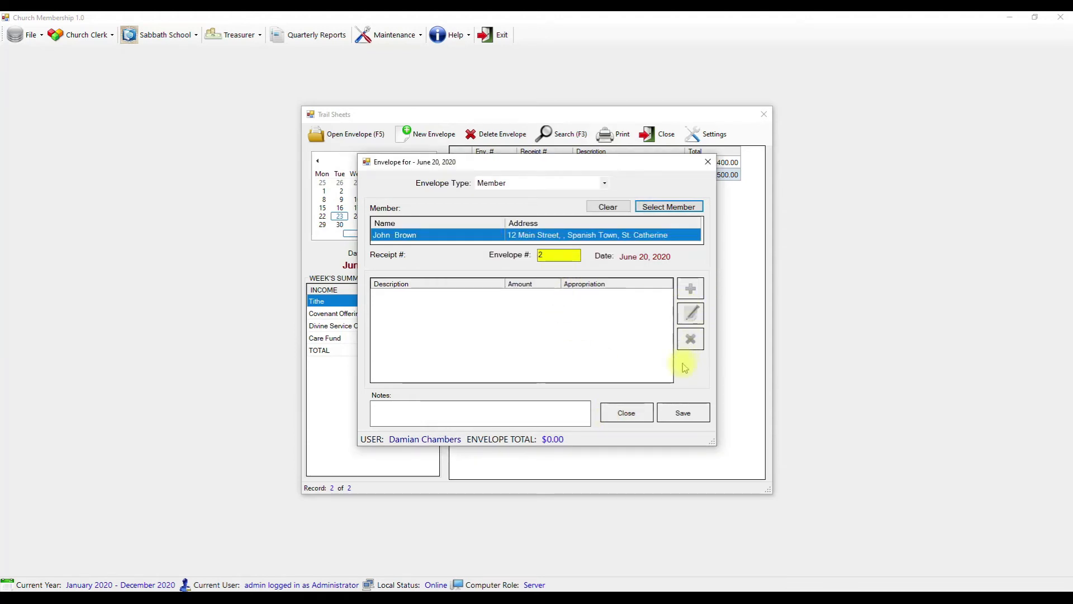
pyautogui.click(683, 413)
# - Add Tithe $5,700 and Covenant Offering $600 lines to envelope 2
pyautogui.click(690, 288)
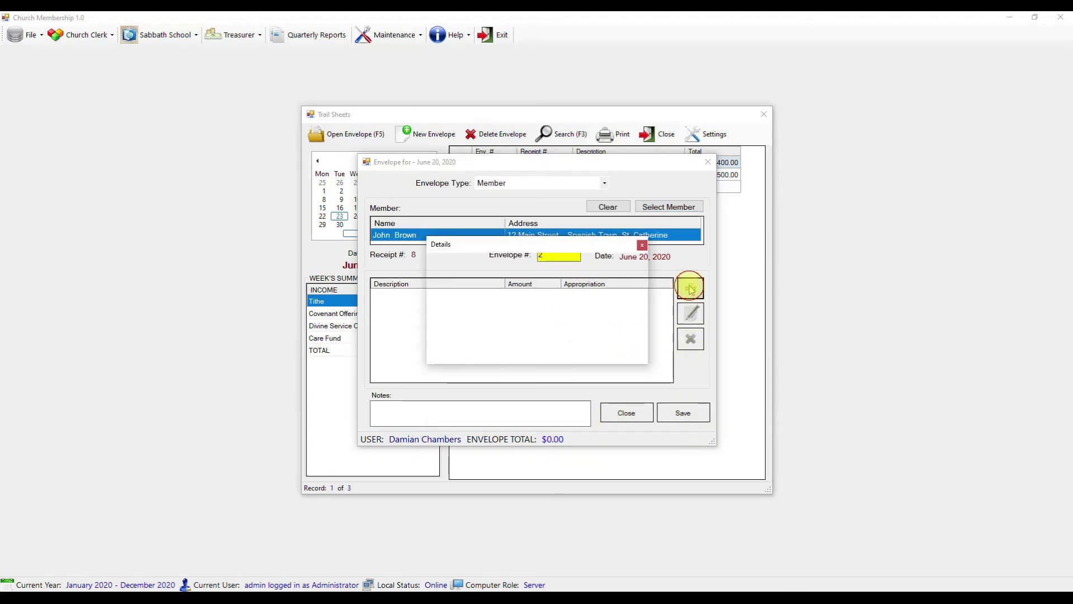
pyautogui.click(550, 296)
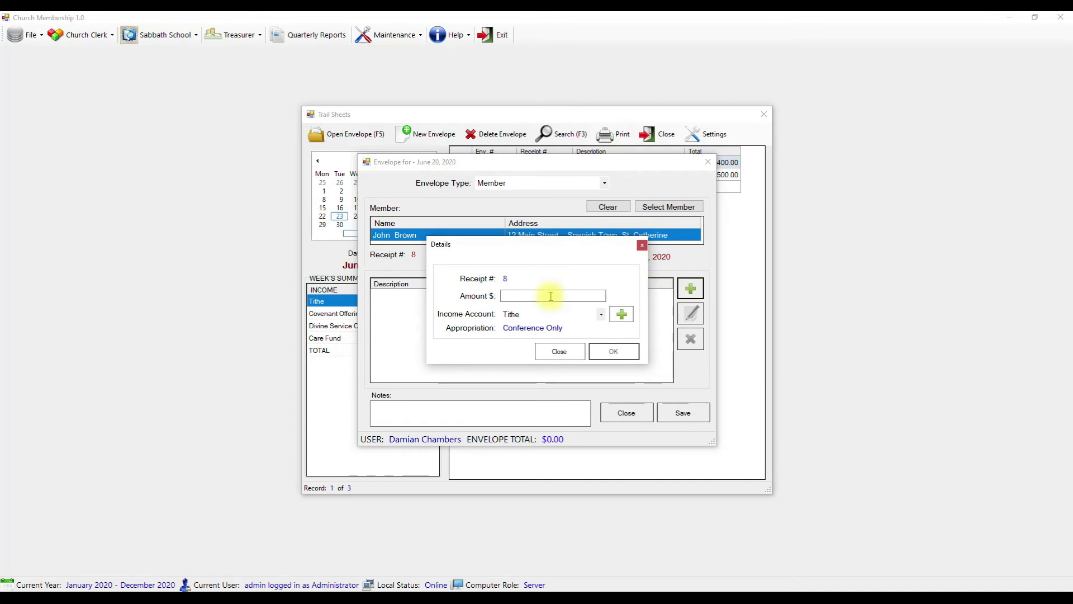
pyautogui.write('5700')
pyautogui.press('Return')
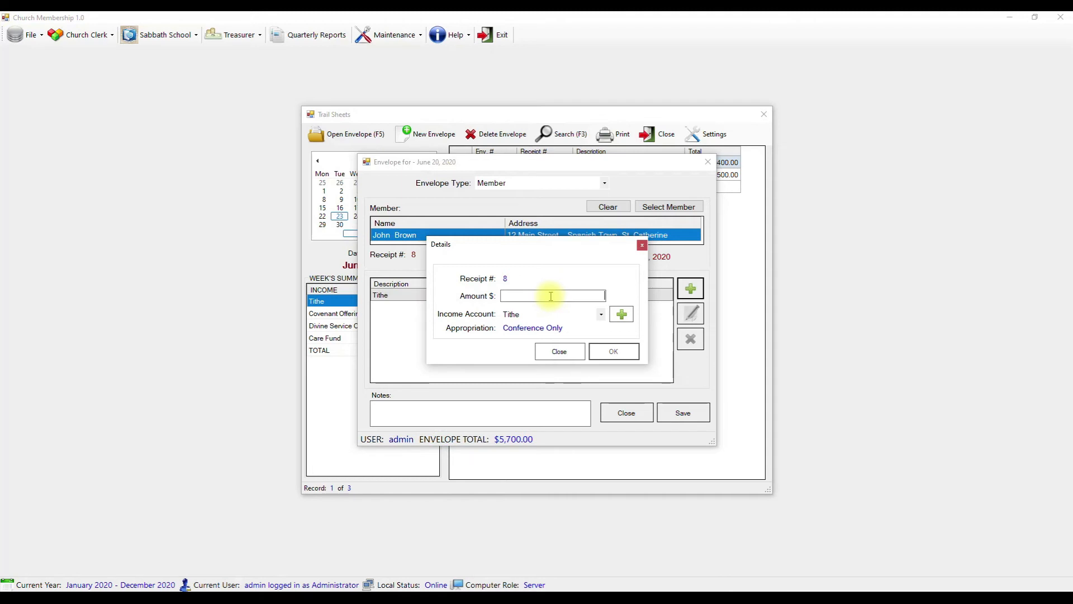
pyautogui.write('600')
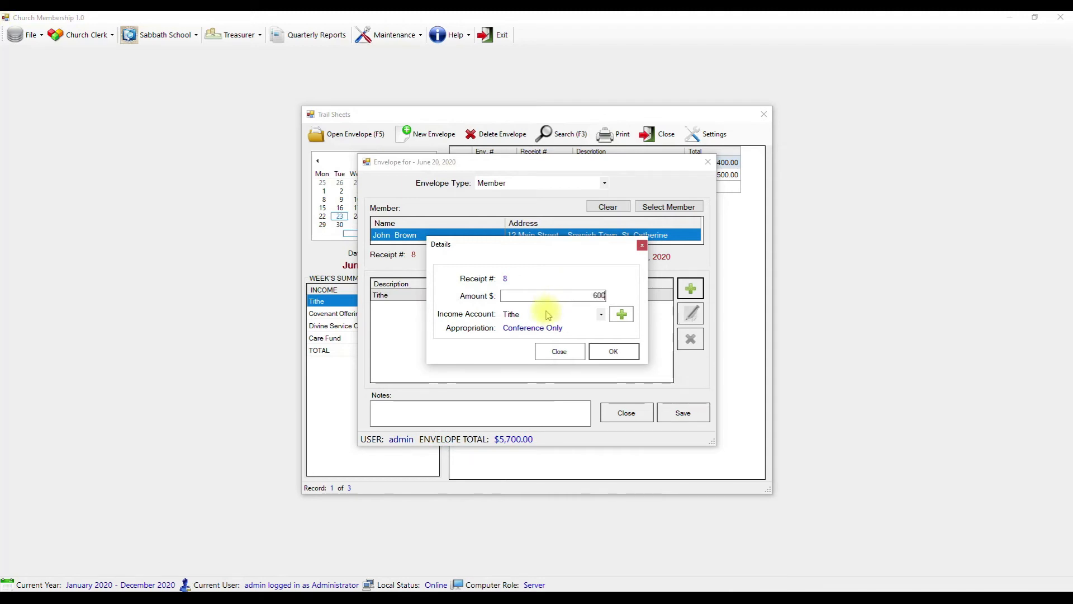
pyautogui.click(545, 315)
pyautogui.click(564, 335)
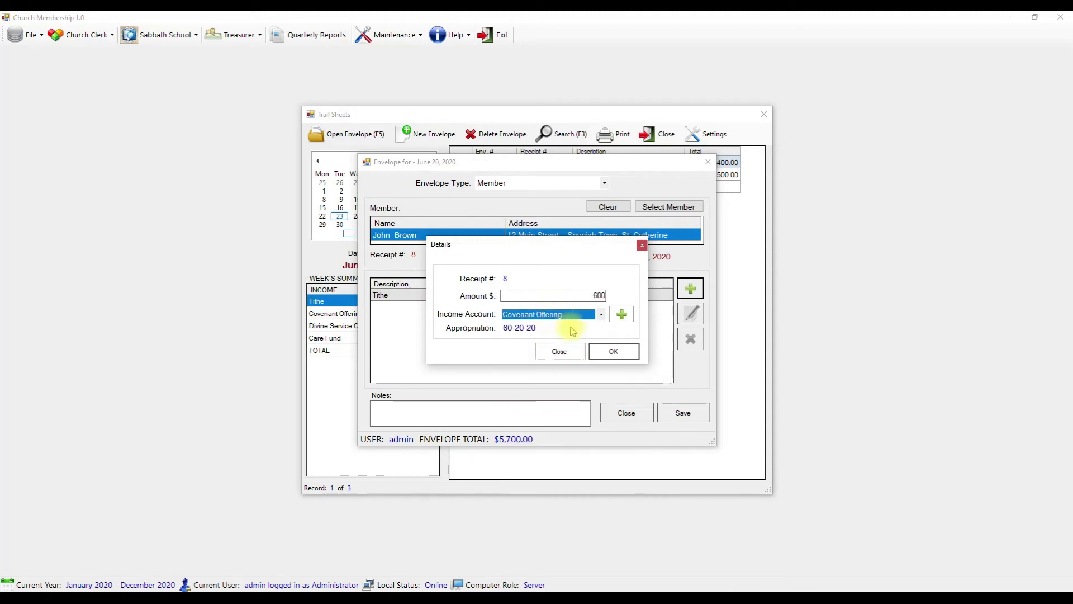
pyautogui.click(607, 353)
# - Enter a 900 amount for a third line and begin creating a new income account
pyautogui.write('9')
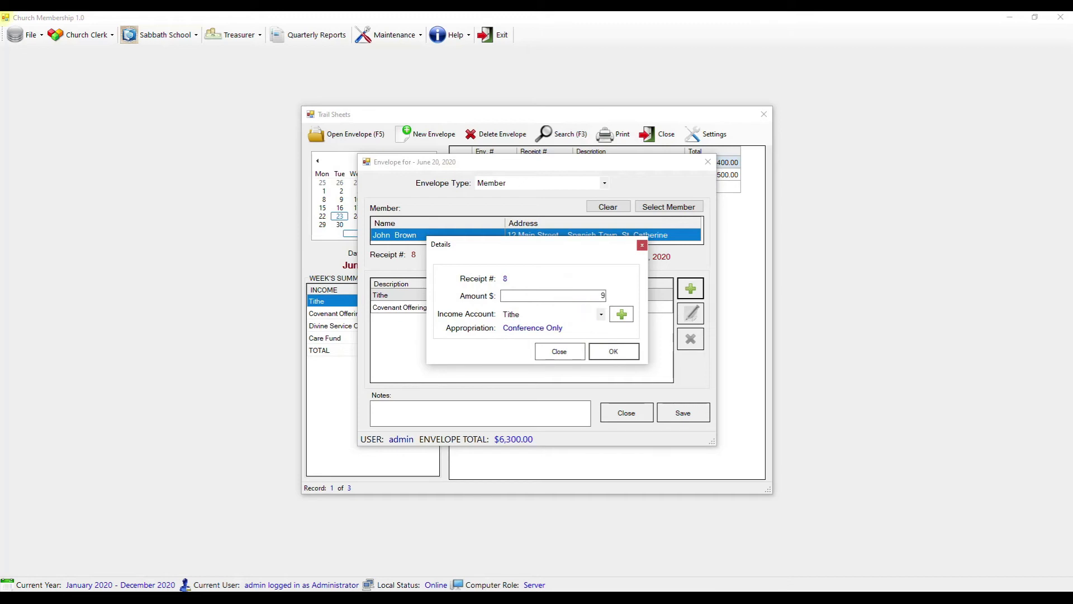
pyautogui.click(575, 313)
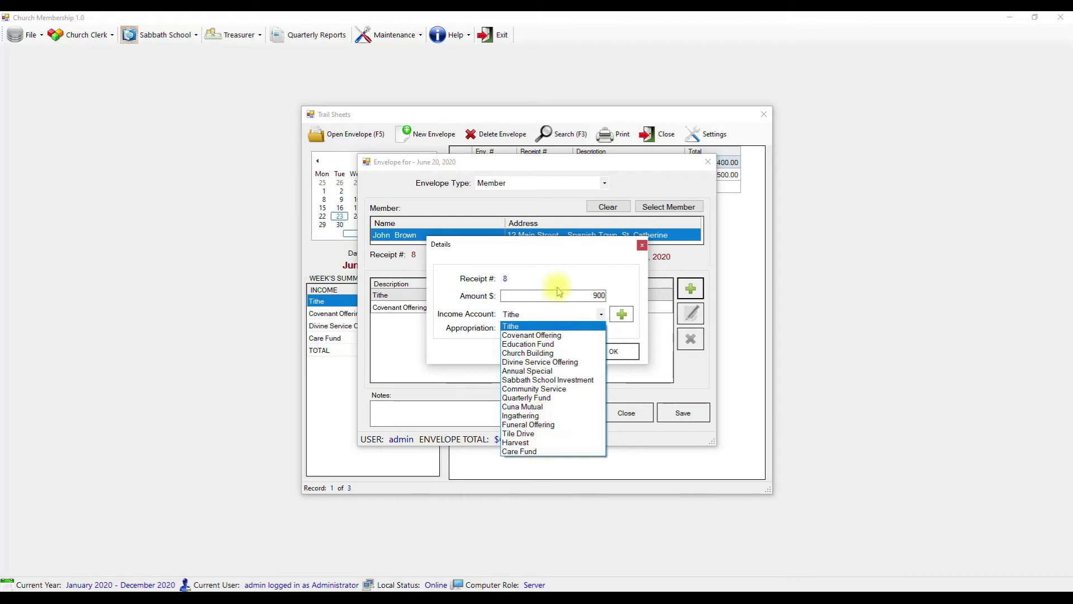
pyautogui.click(574, 262)
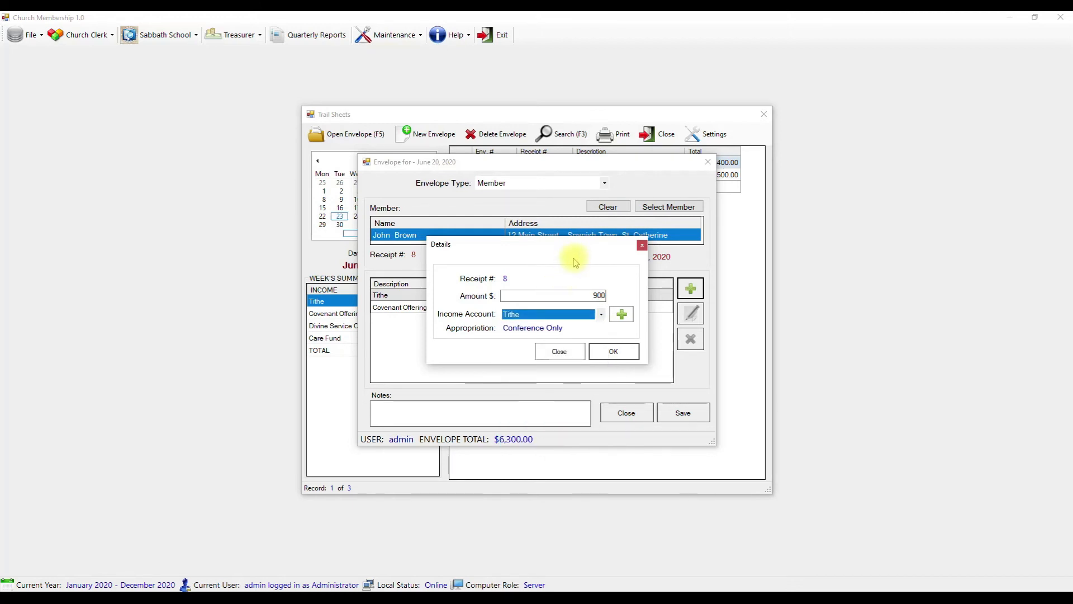
pyautogui.click(620, 314)
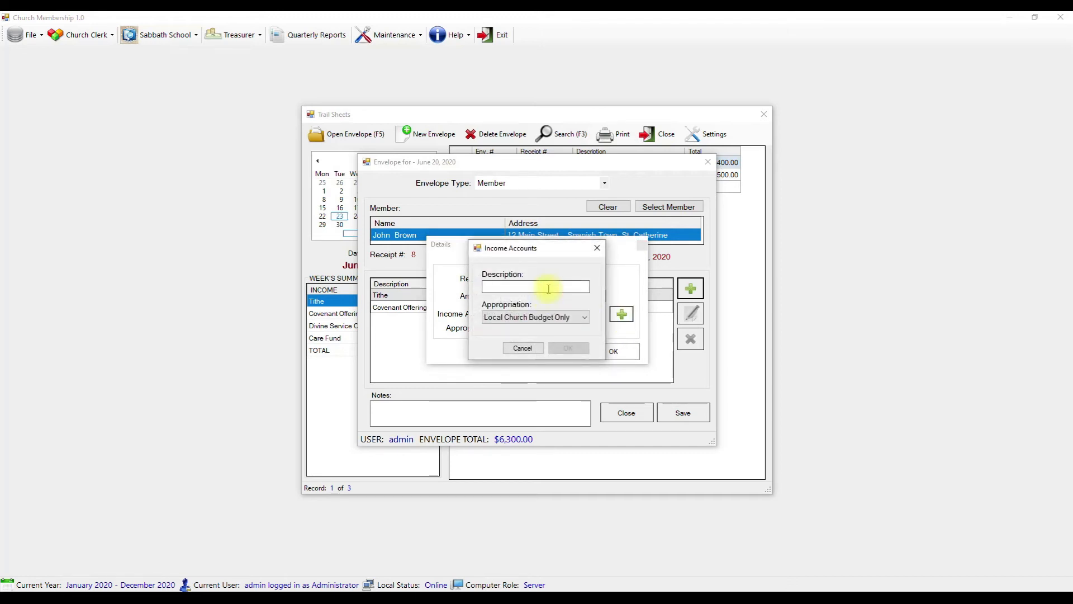
# - Create a WHEEL income account with the 90-10 WHEEL appropriation
pyautogui.write('WHEEL')
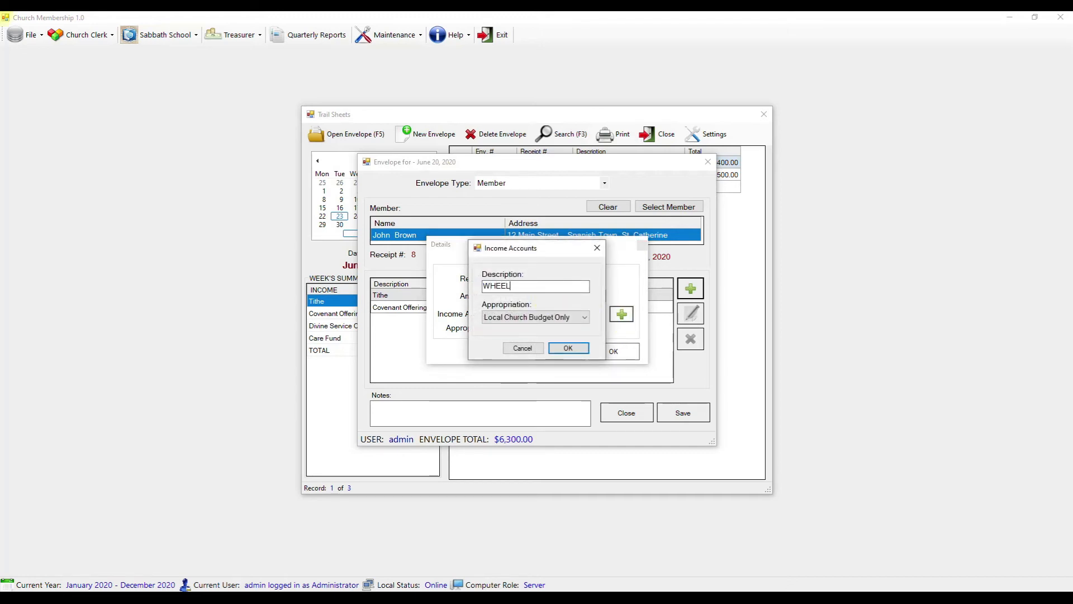
pyautogui.click(523, 318)
pyautogui.click(522, 355)
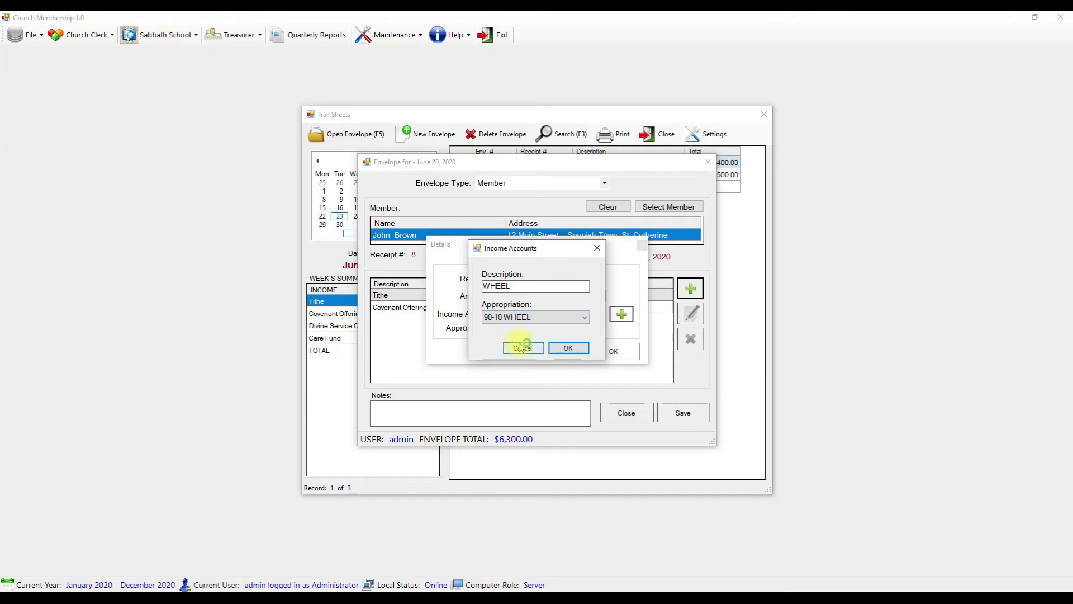
pyautogui.click(568, 348)
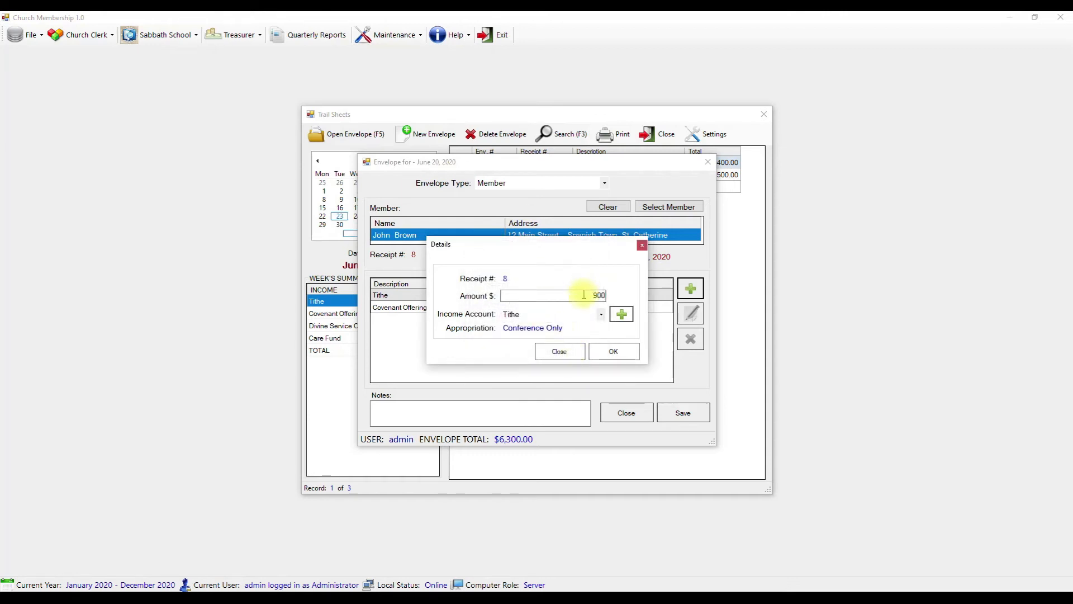
# - Add a $900 WHEEL line to envelope 2, bringing it to $7,200
pyautogui.click(559, 315)
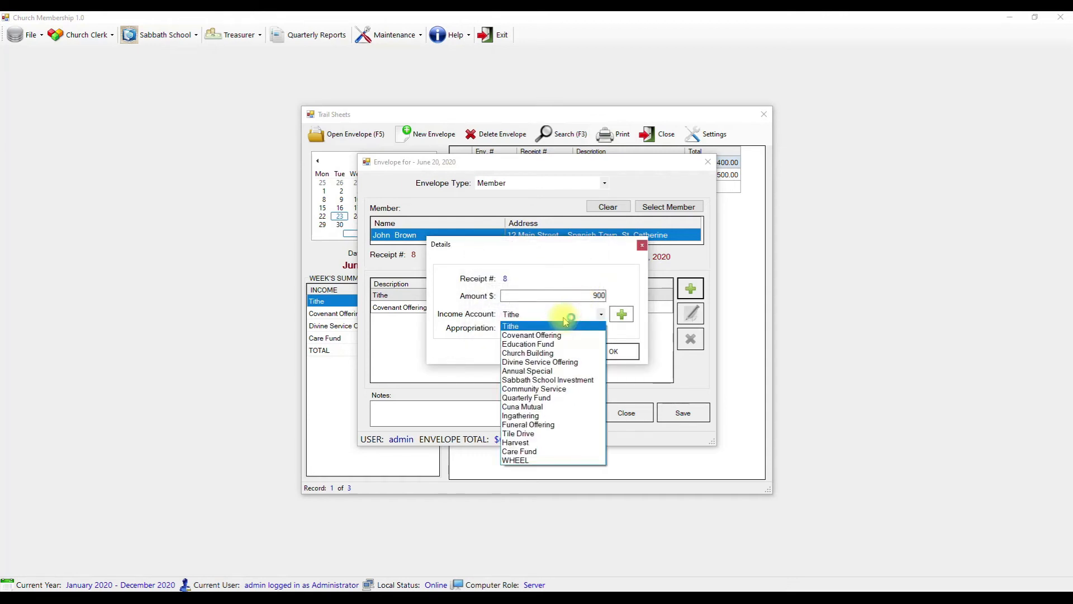
pyautogui.click(546, 460)
pyautogui.click(615, 353)
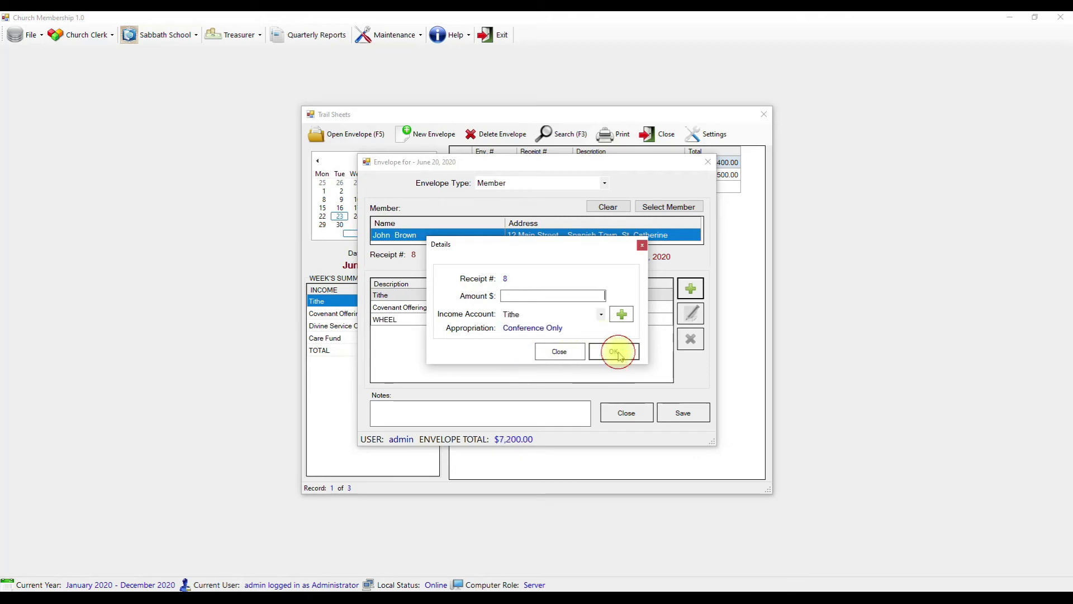
pyautogui.click(568, 352)
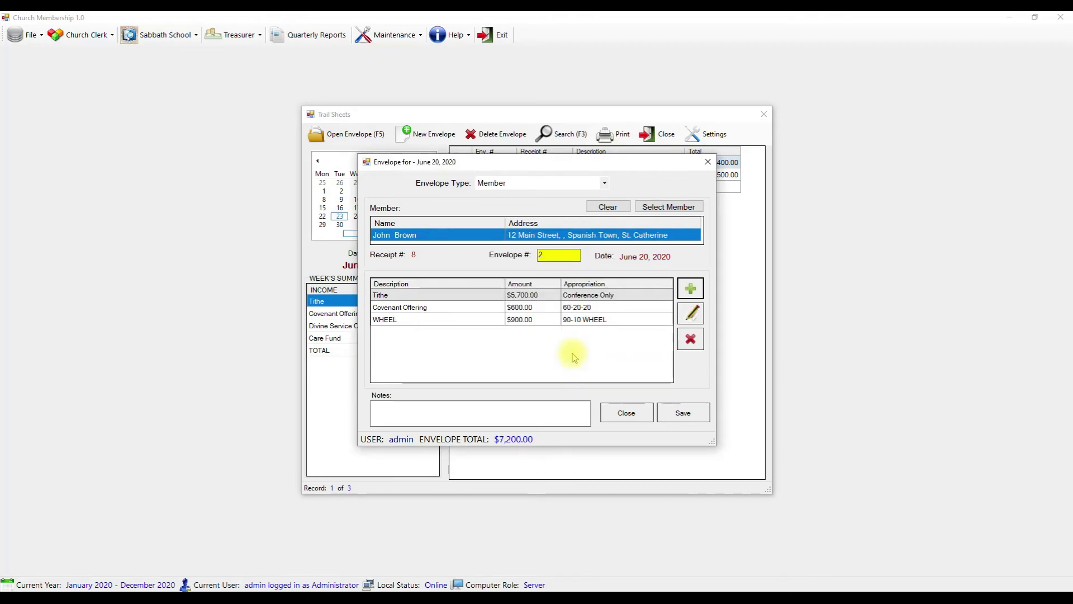
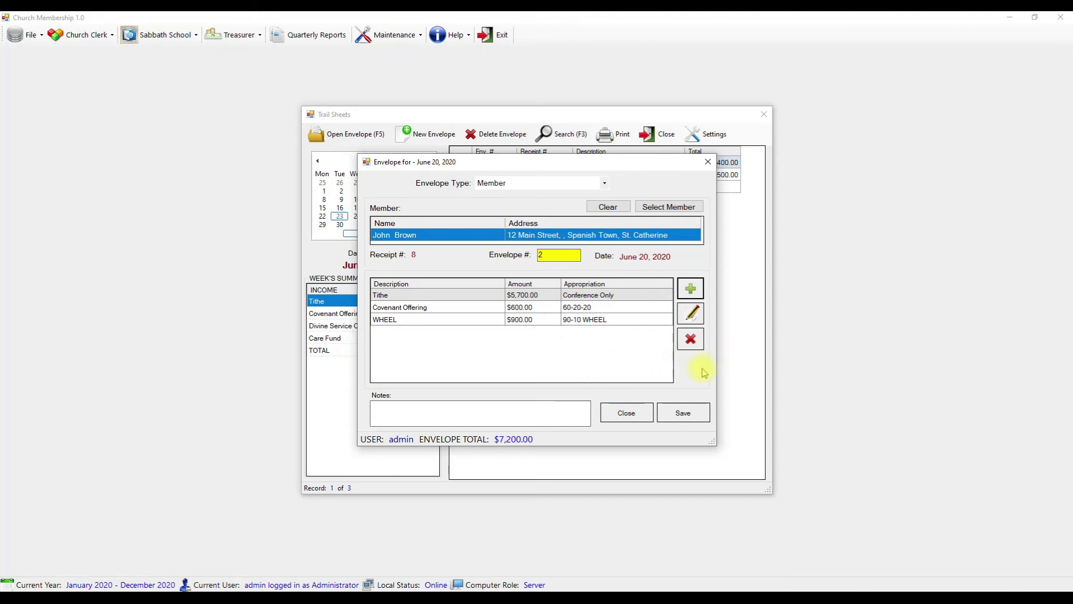
# - Save envelope 2 (receipt 8, $7,200.00) and return to the June 20, 2020 trail sheet
pyautogui.click(684, 414)
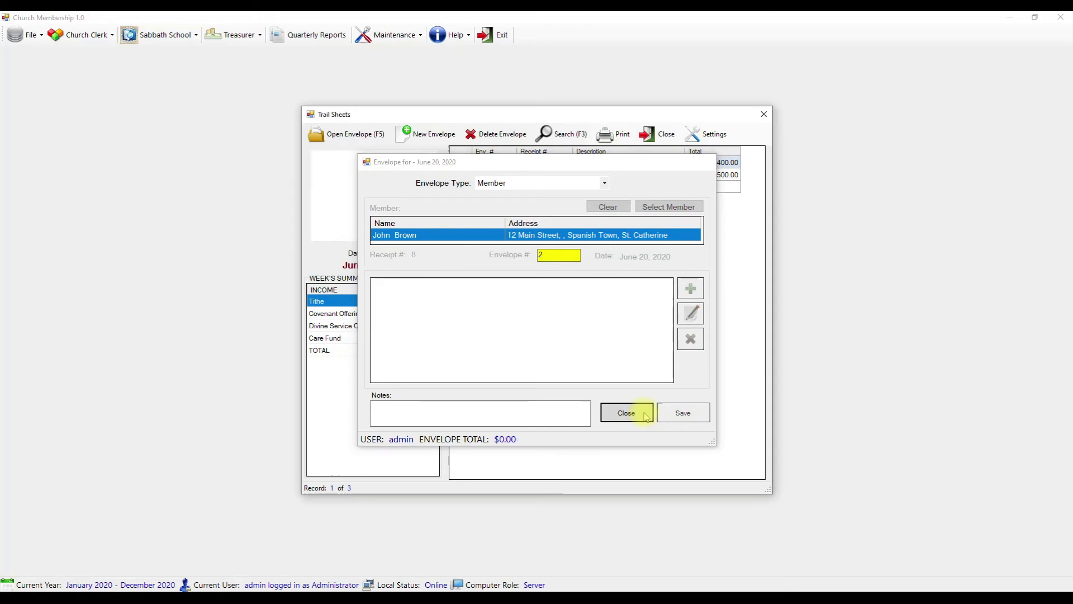
pyautogui.click(626, 412)
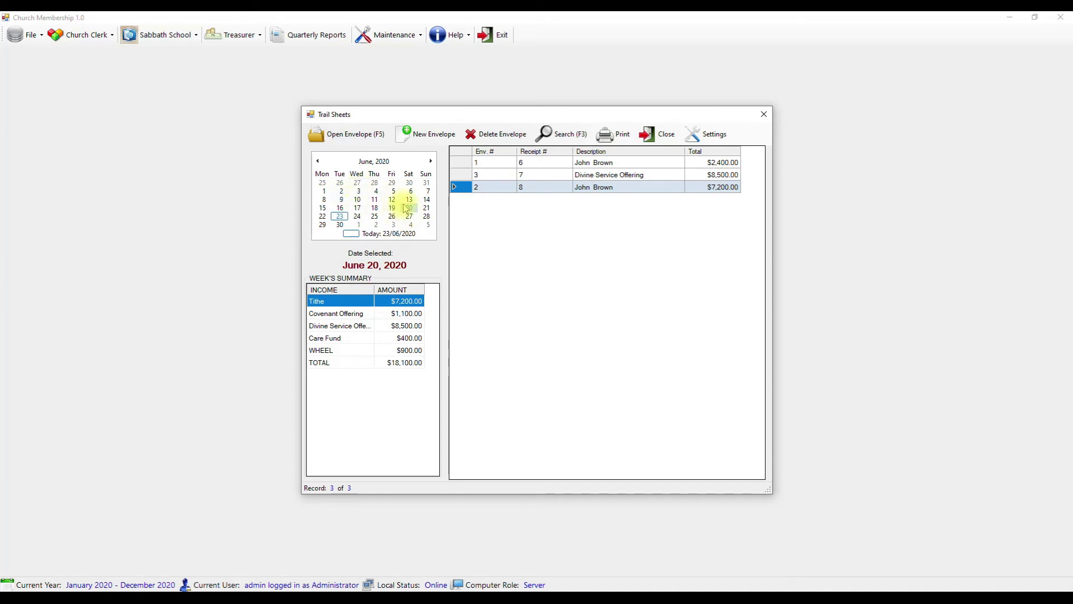
# - Move the trail sheet calendar to March 7, 2020 to review its three envelopes
pyautogui.click(317, 162)
pyautogui.click(318, 162)
pyautogui.click(318, 161)
pyautogui.click(317, 161)
pyautogui.click(431, 161)
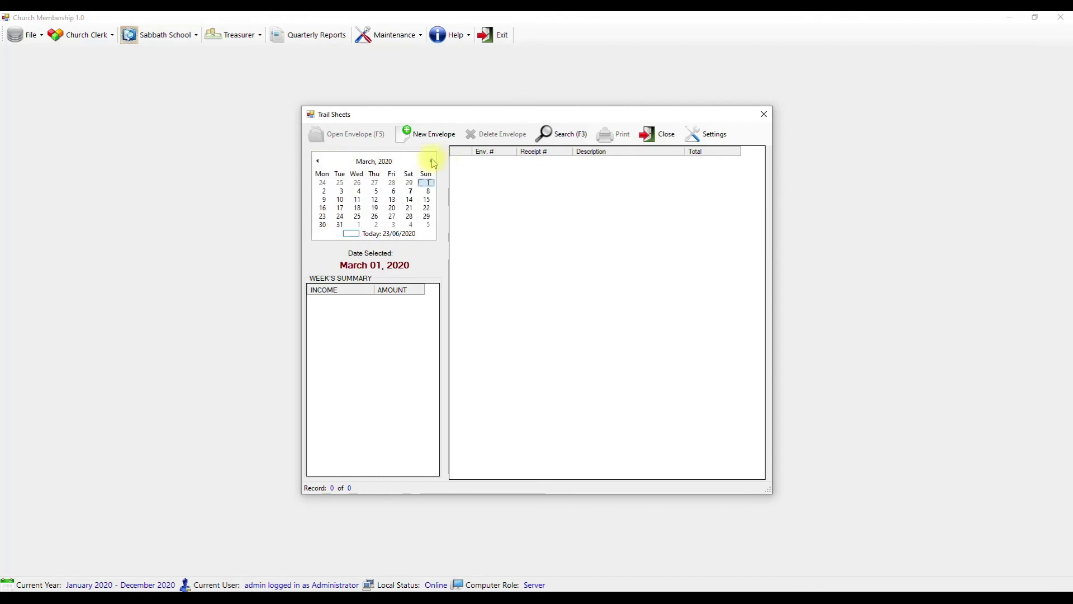
pyautogui.click(413, 192)
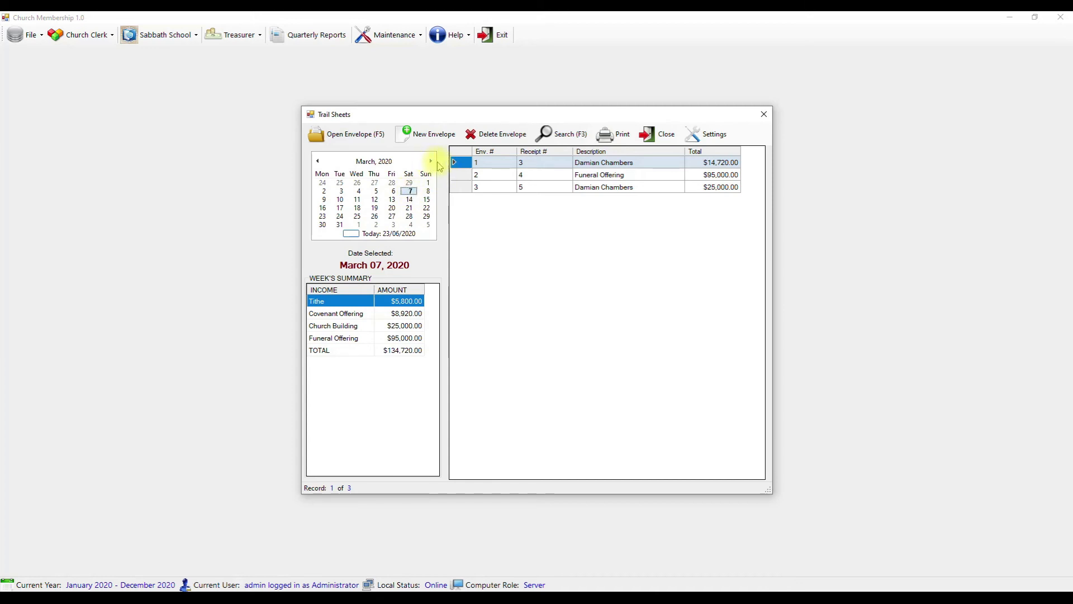
# - Close the trail sheets and bring up the Treasurer Remittance Report
pyautogui.click(665, 135)
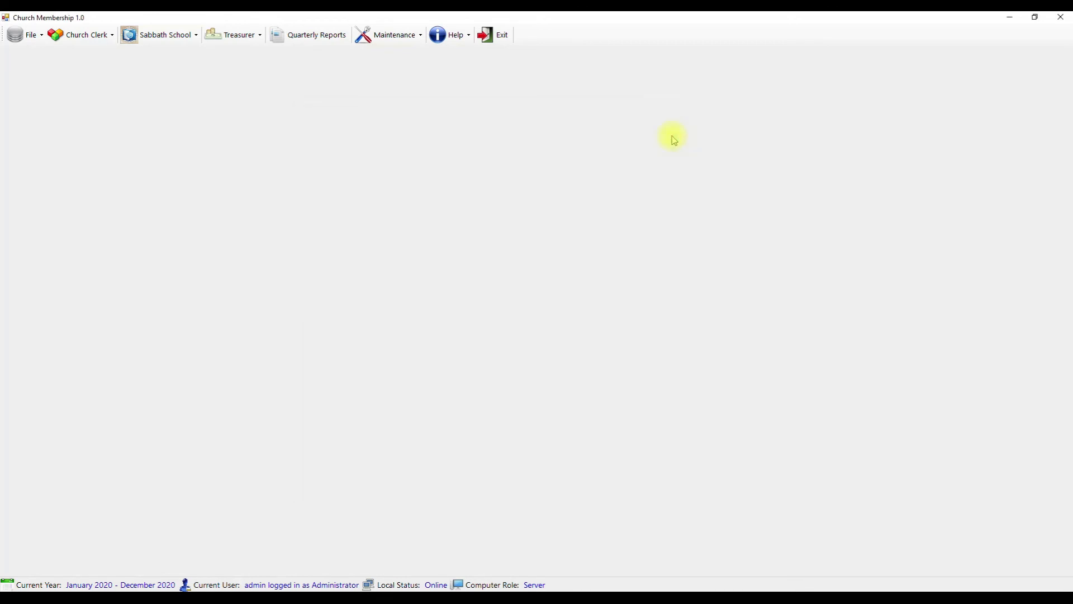
pyautogui.click(254, 34)
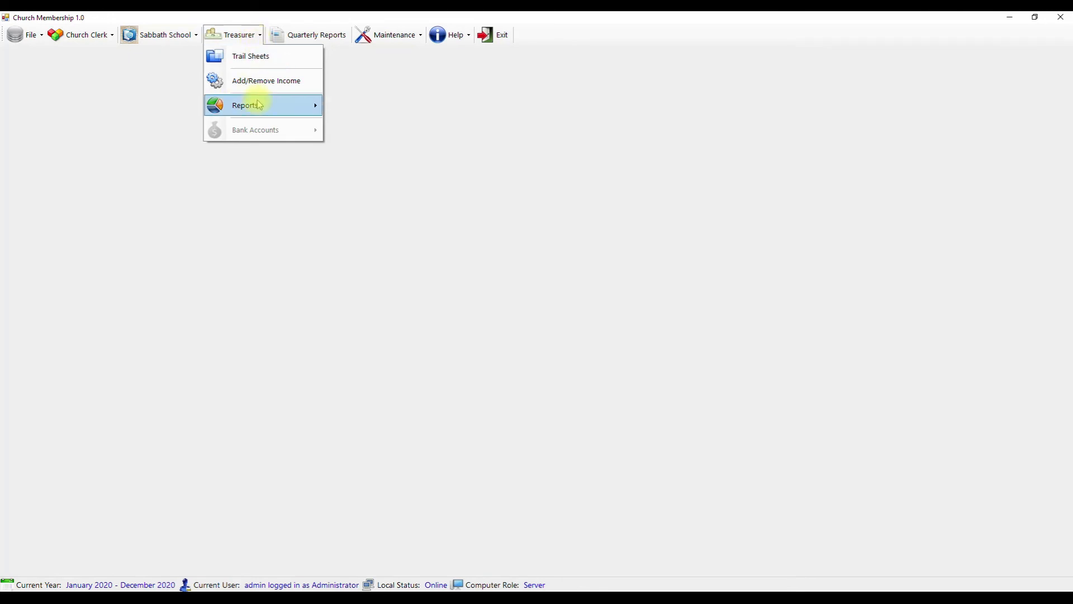
pyautogui.moveTo(259, 104)
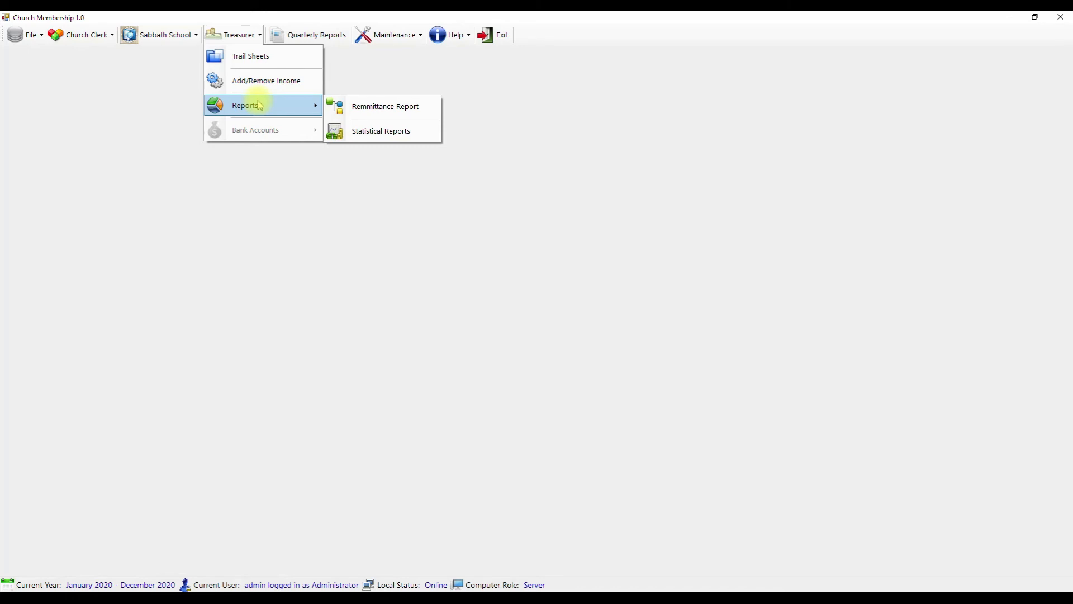
pyautogui.click(364, 115)
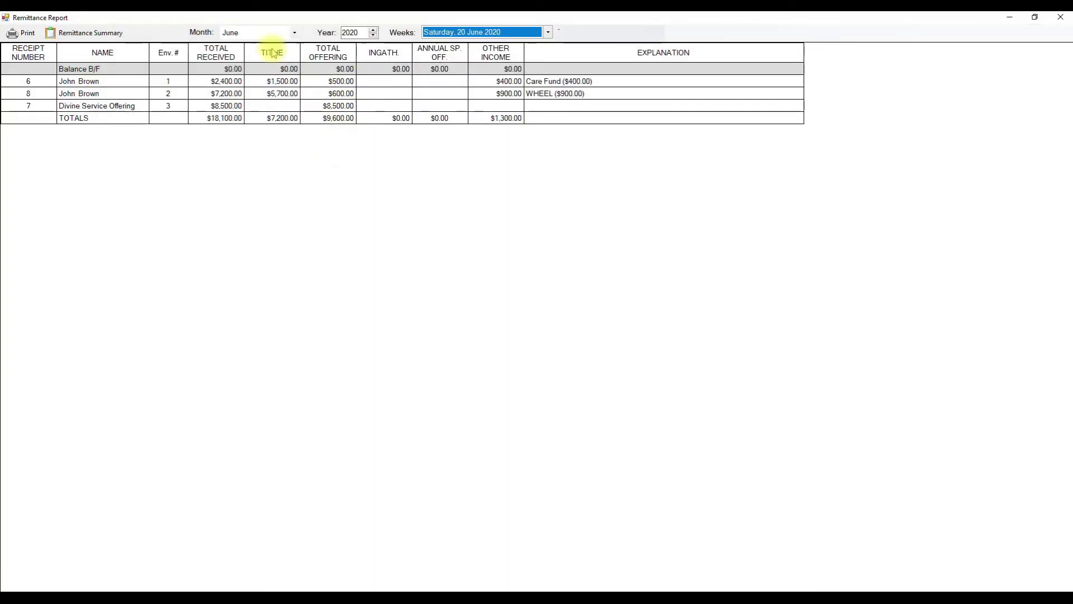
# - Set the remittance report to month June, week of Saturday 20 June 2020
pyautogui.click(257, 32)
pyautogui.click(256, 32)
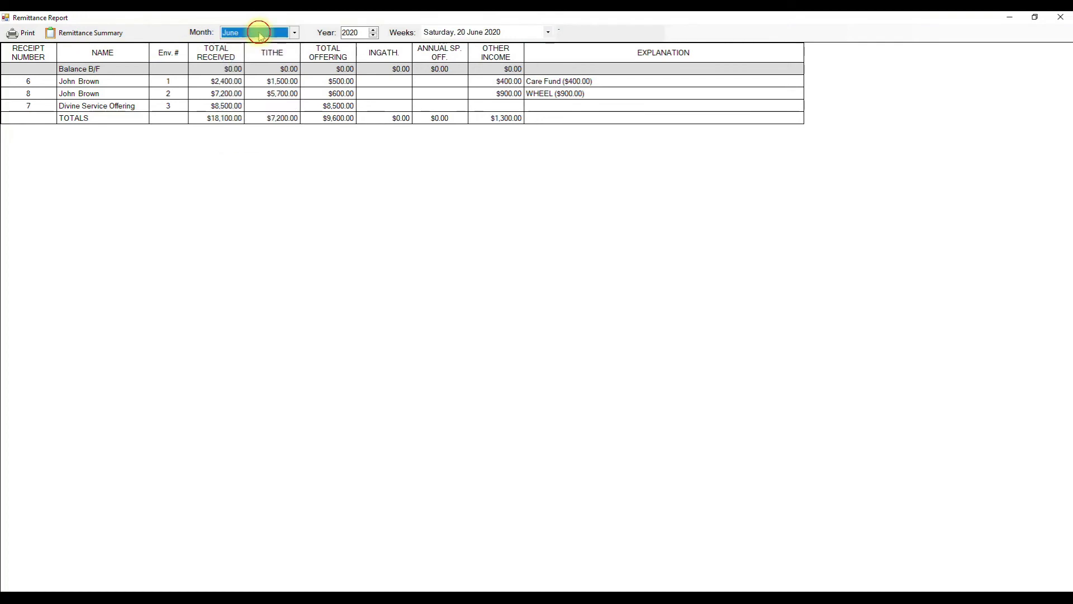
pyautogui.click(510, 33)
pyautogui.click(509, 34)
pyautogui.click(489, 33)
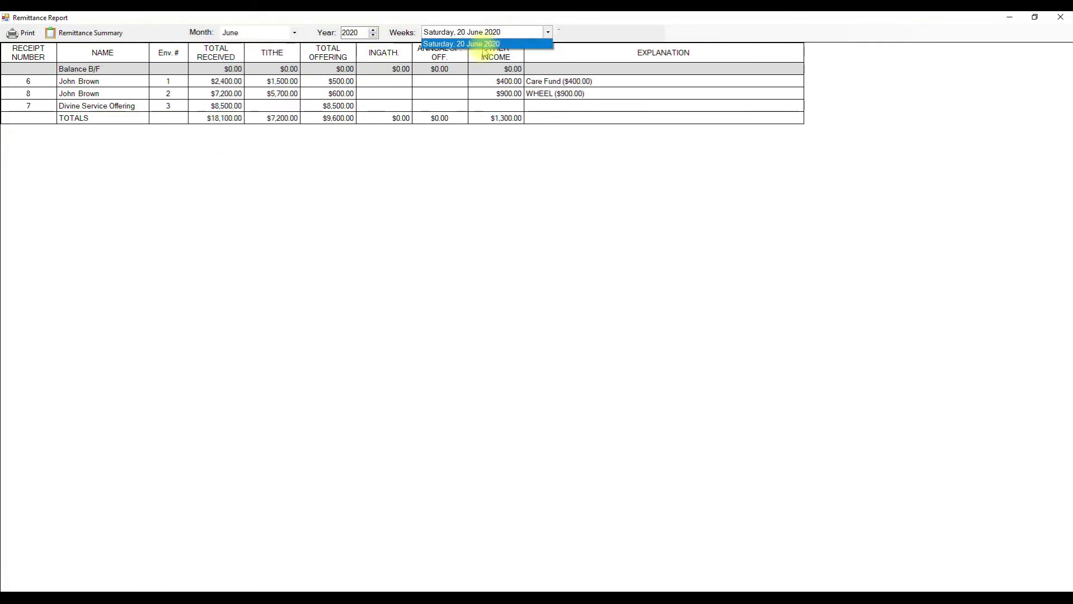
pyautogui.click(488, 32)
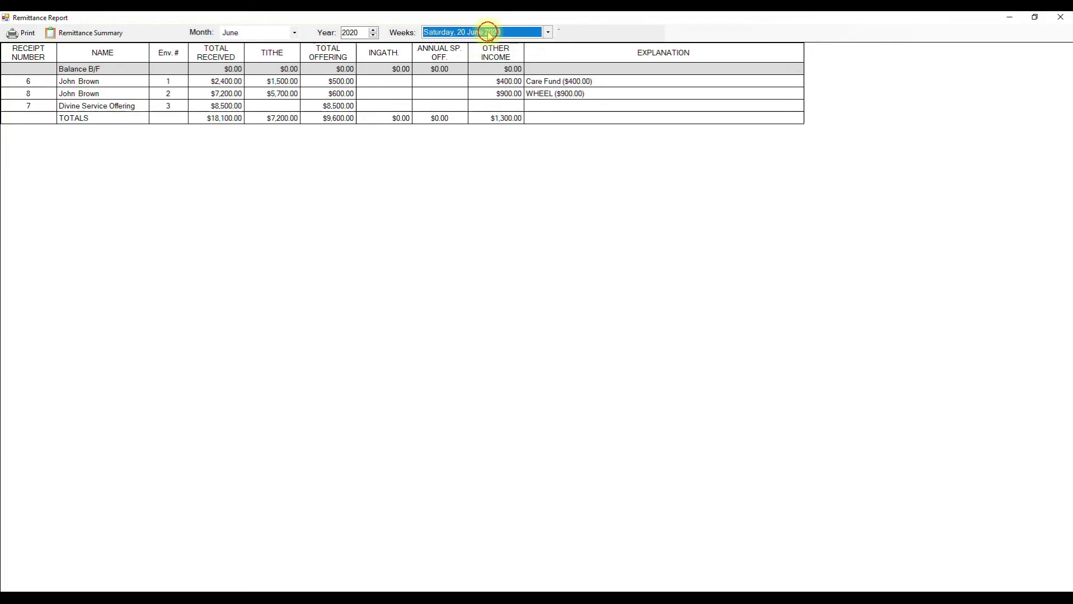
pyautogui.click(489, 34)
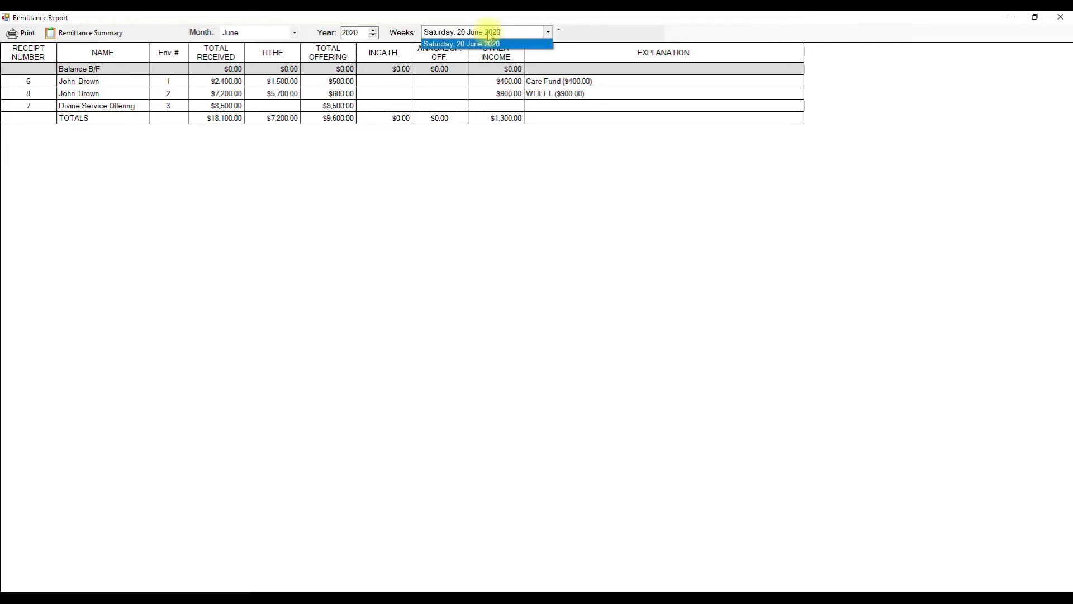
pyautogui.click(489, 35)
pyautogui.click(484, 33)
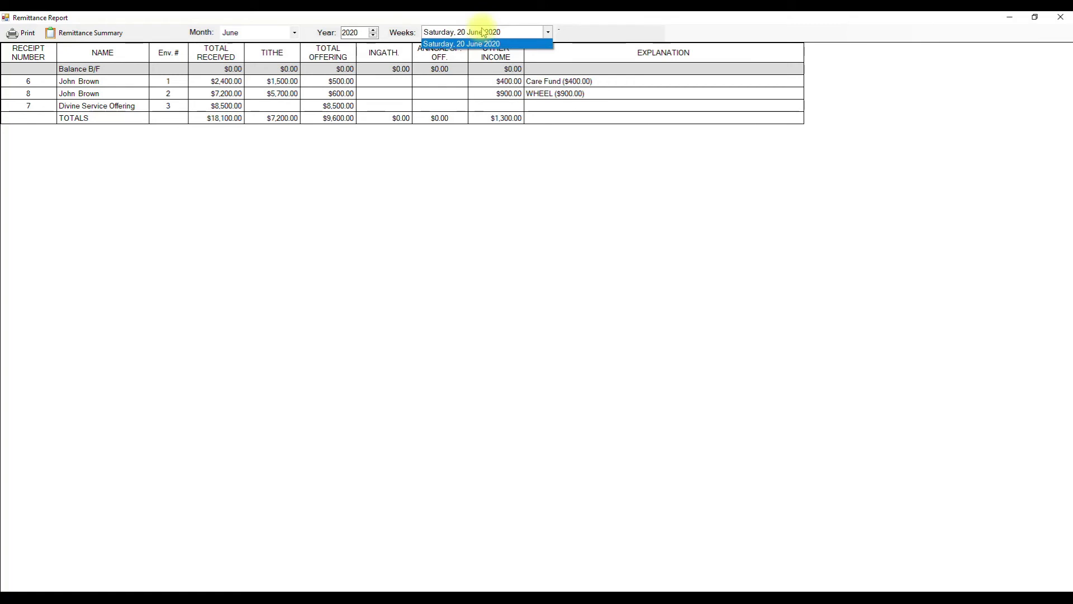
pyautogui.click(235, 162)
# - Review the receipt and totals rows, then export the report to Excel
pyautogui.click(53, 95)
pyautogui.click(257, 117)
pyautogui.click(269, 105)
pyautogui.click(246, 81)
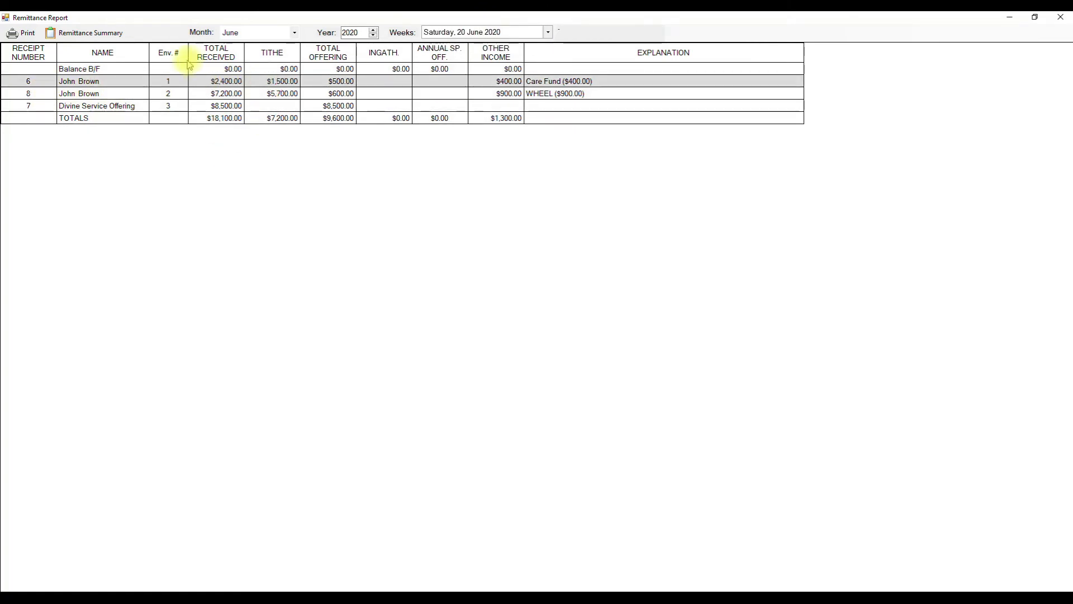
pyautogui.click(126, 68)
pyautogui.click(20, 33)
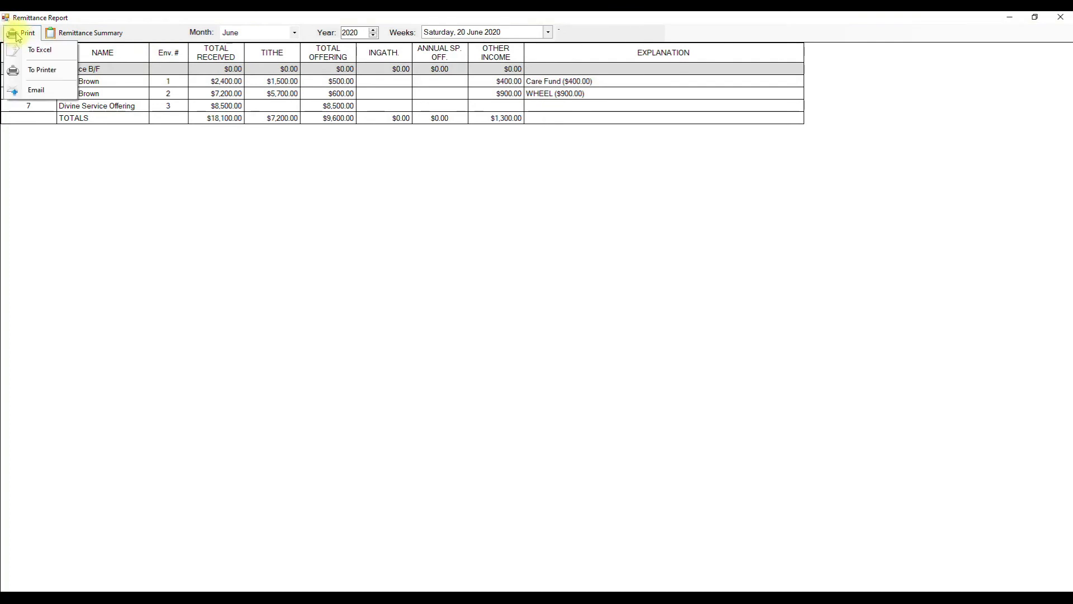
pyautogui.click(39, 50)
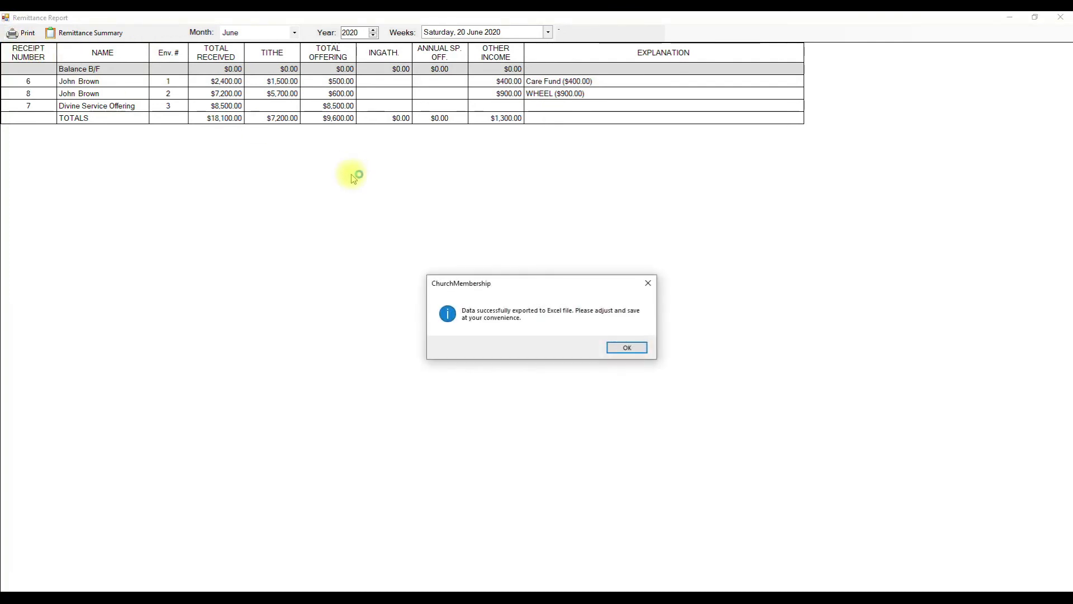
pyautogui.click(627, 347)
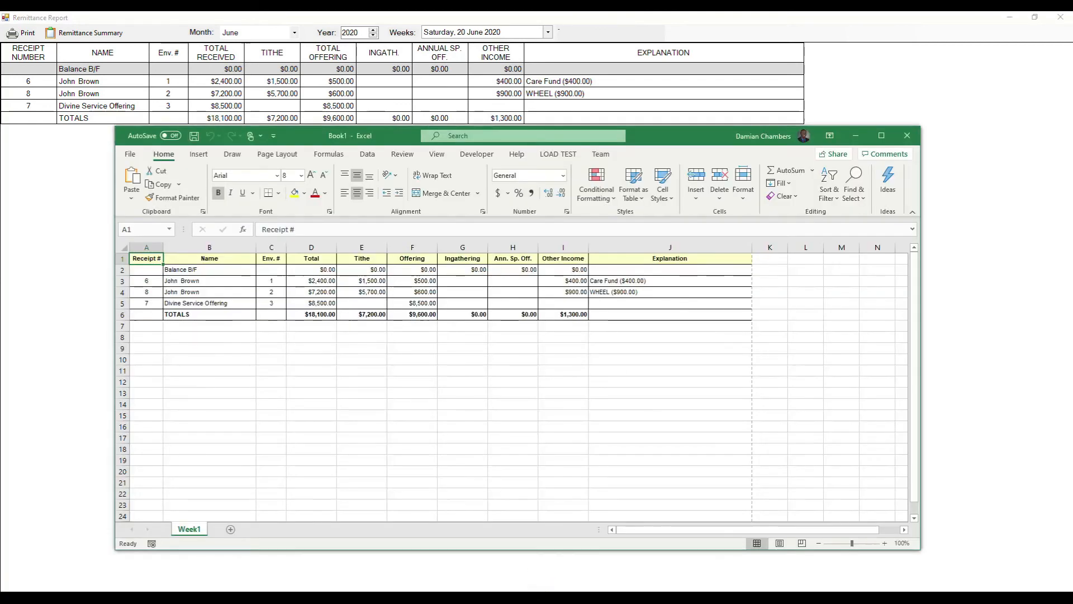
# - Maximize Excel and inspect the exported total, name, tithe formula and Care Fund cells
pyautogui.click(881, 135)
pyautogui.click(201, 166)
pyautogui.click(77, 165)
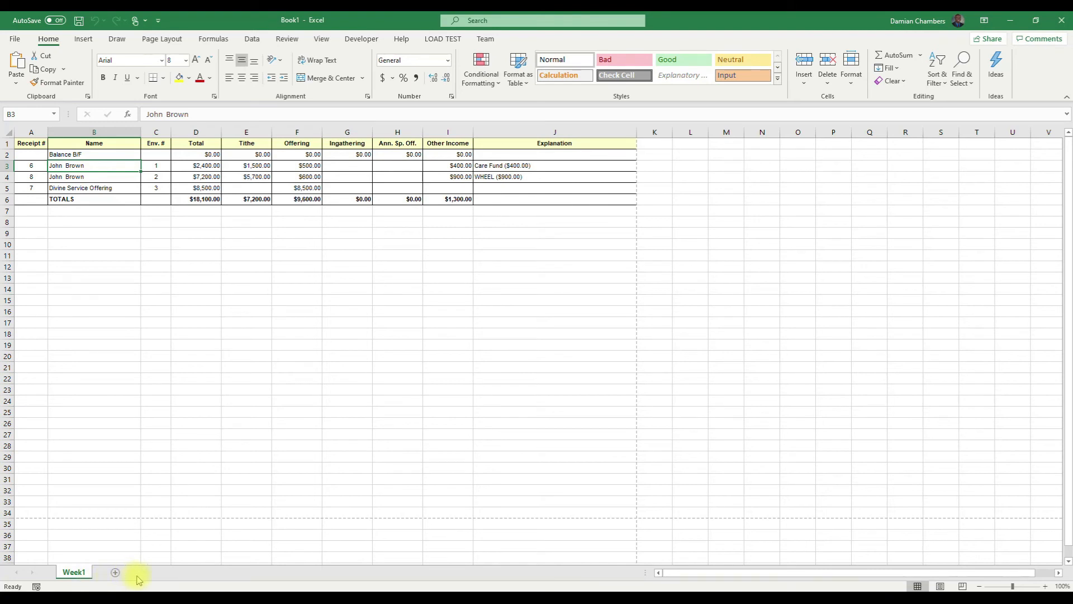
pyautogui.click(254, 199)
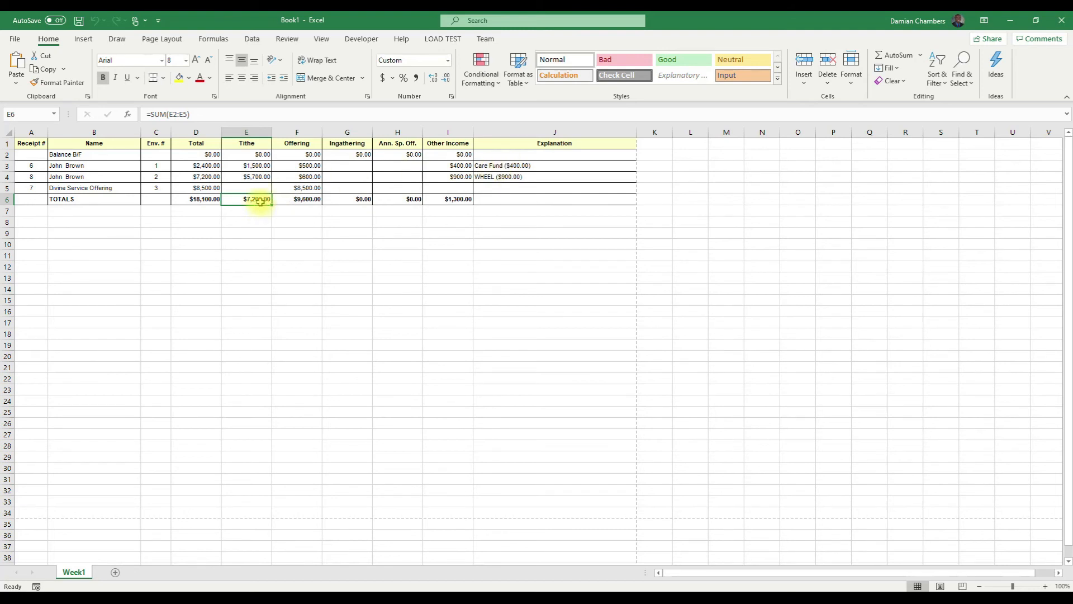
pyautogui.click(513, 166)
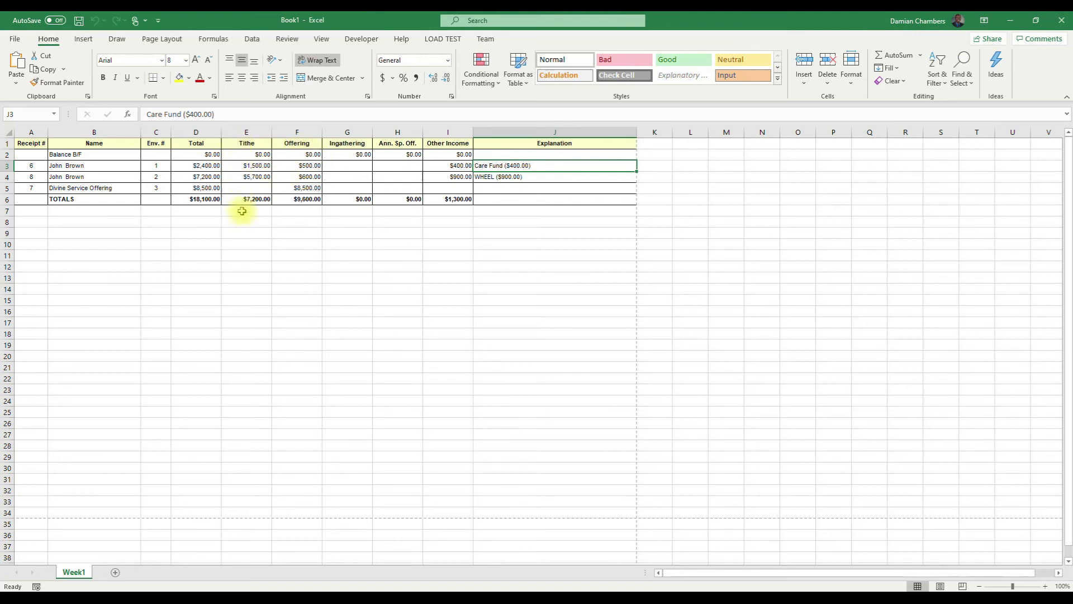
# - Check the Offering, Ingathering, Ann. Sp. Off. and Other Income columns, then close without saving
pyautogui.click(296, 133)
pyautogui.click(354, 144)
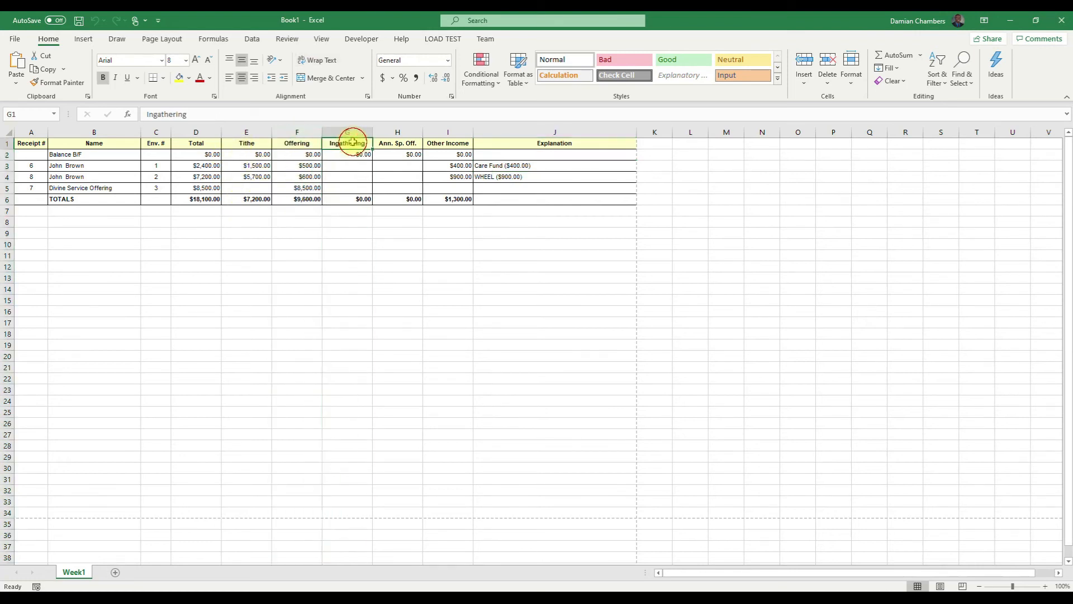
pyautogui.click(409, 143)
pyautogui.click(460, 144)
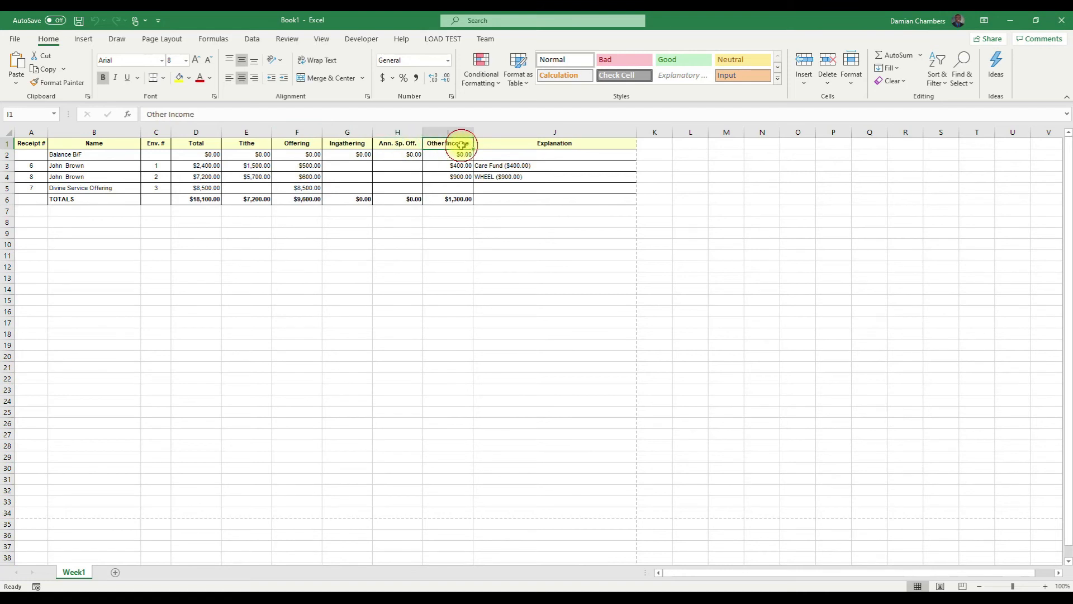
pyautogui.click(525, 176)
pyautogui.click(525, 166)
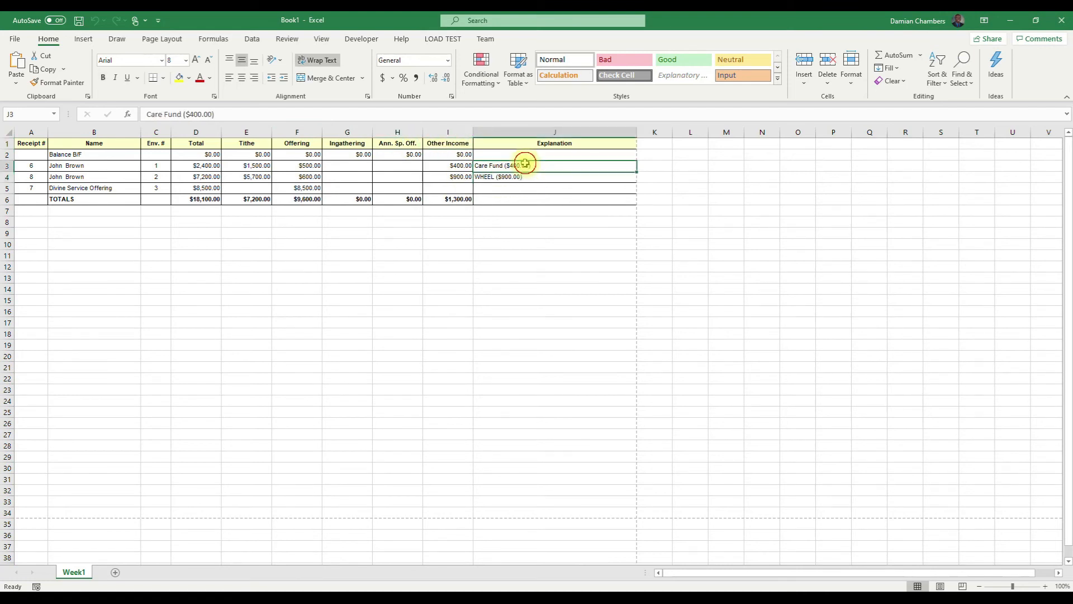
pyautogui.click(444, 168)
pyautogui.click(342, 188)
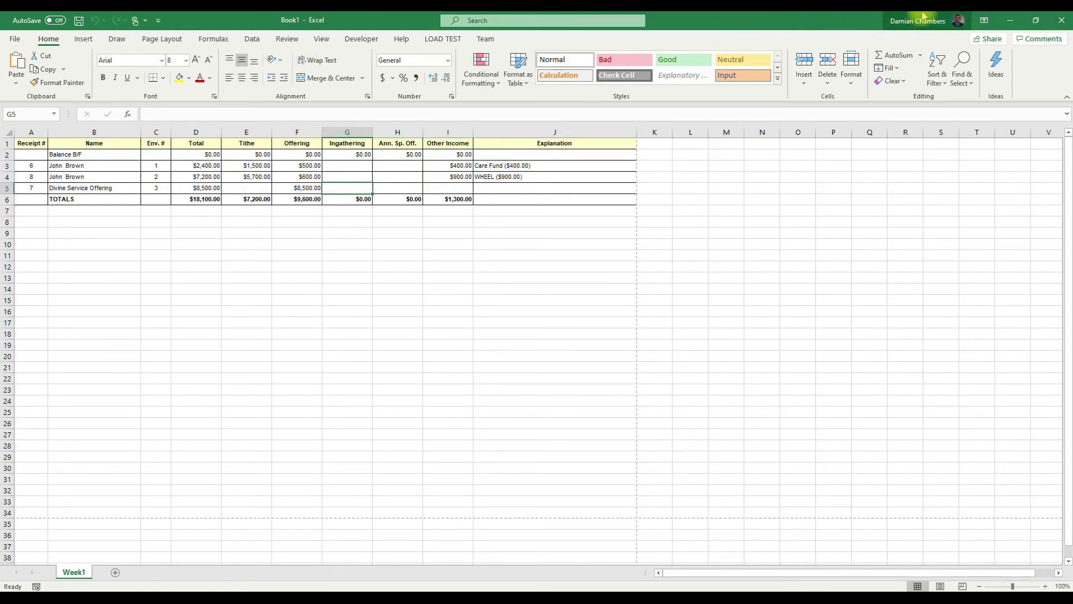
pyautogui.click(1061, 21)
pyautogui.click(633, 374)
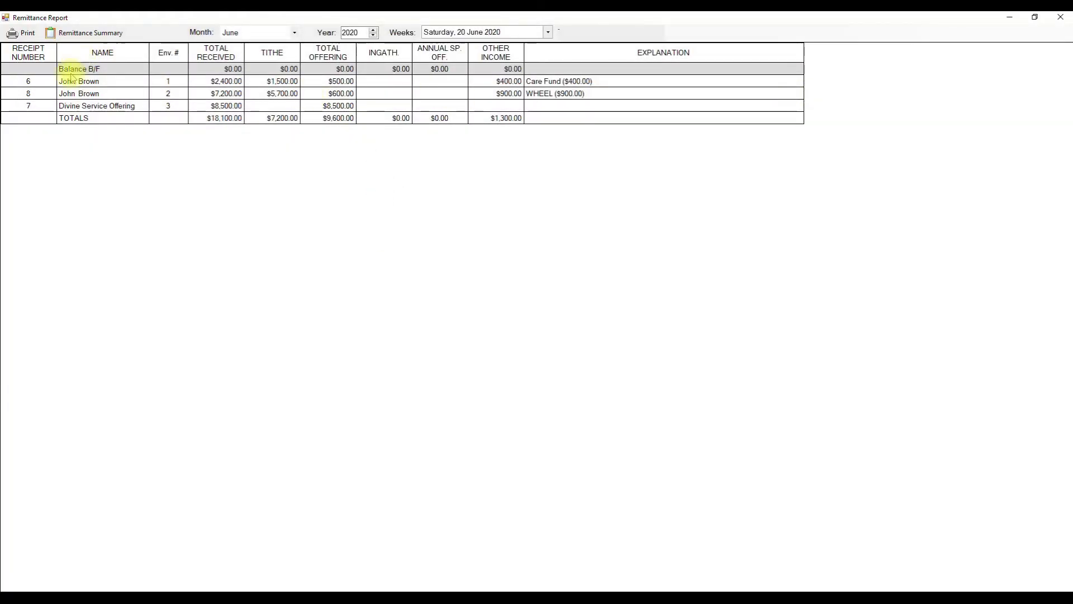
# - Show the June 2020 Remittance Summary and review the Tithes, Mission Offering, C.W.D. and Wheel 90% lines
pyautogui.click(78, 36)
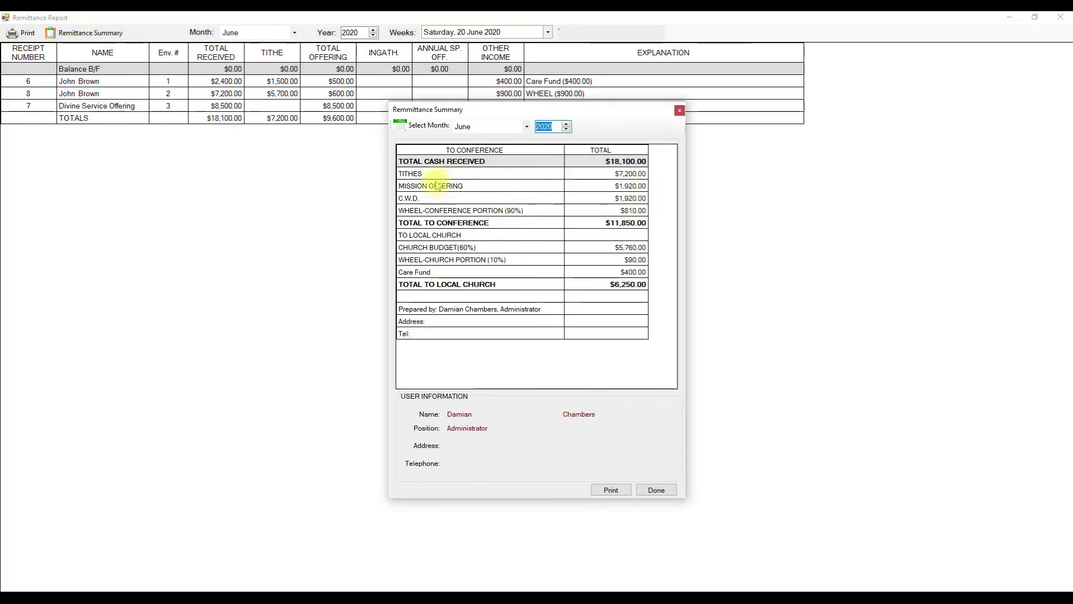
pyautogui.click(418, 177)
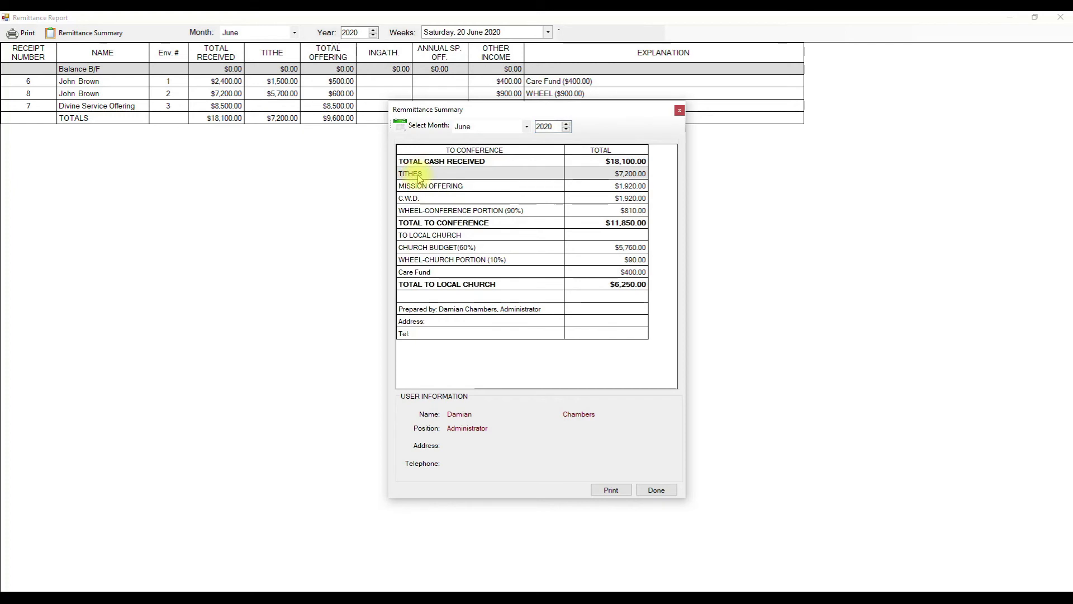
pyautogui.click(444, 190)
pyautogui.click(439, 197)
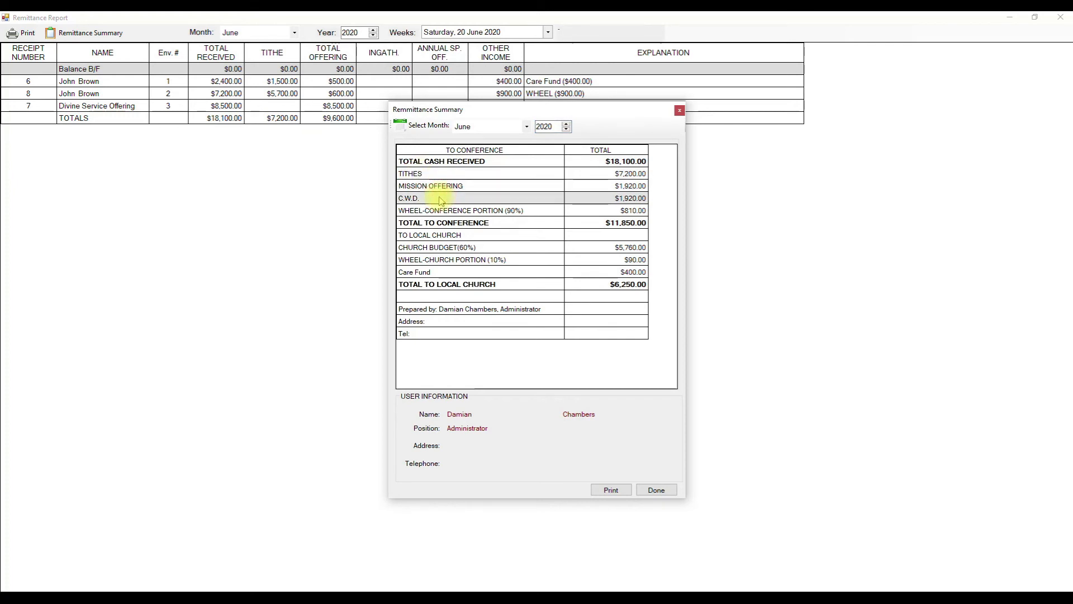
pyautogui.click(442, 212)
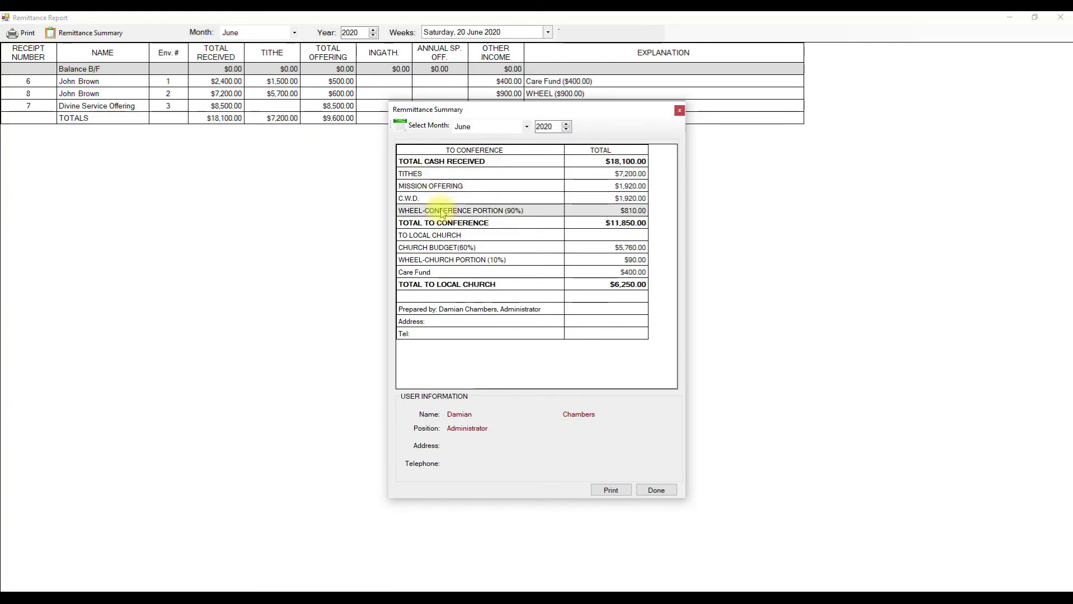
pyautogui.click(456, 224)
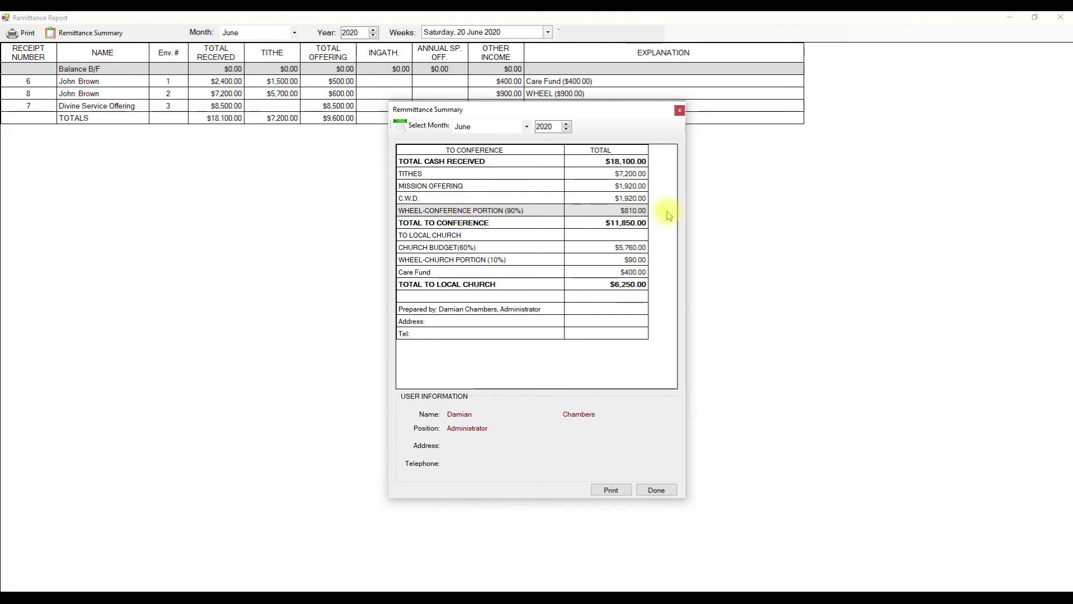
# - Review the conference and local church totals, Church Budget 60%, Wheel 10% and Prepared by lines
pyautogui.click(457, 222)
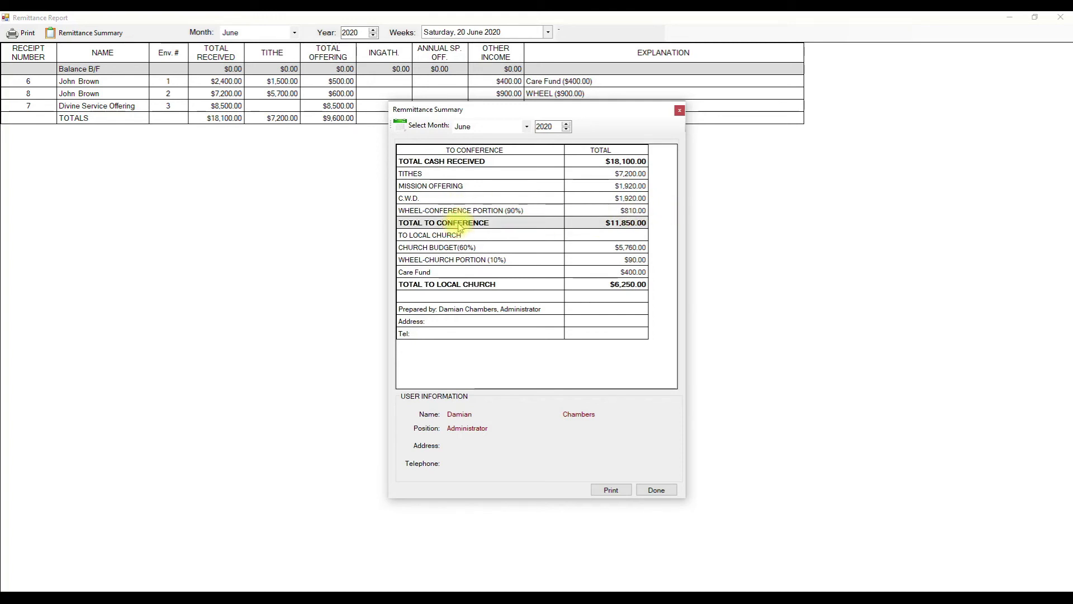
pyautogui.click(454, 237)
pyautogui.click(478, 259)
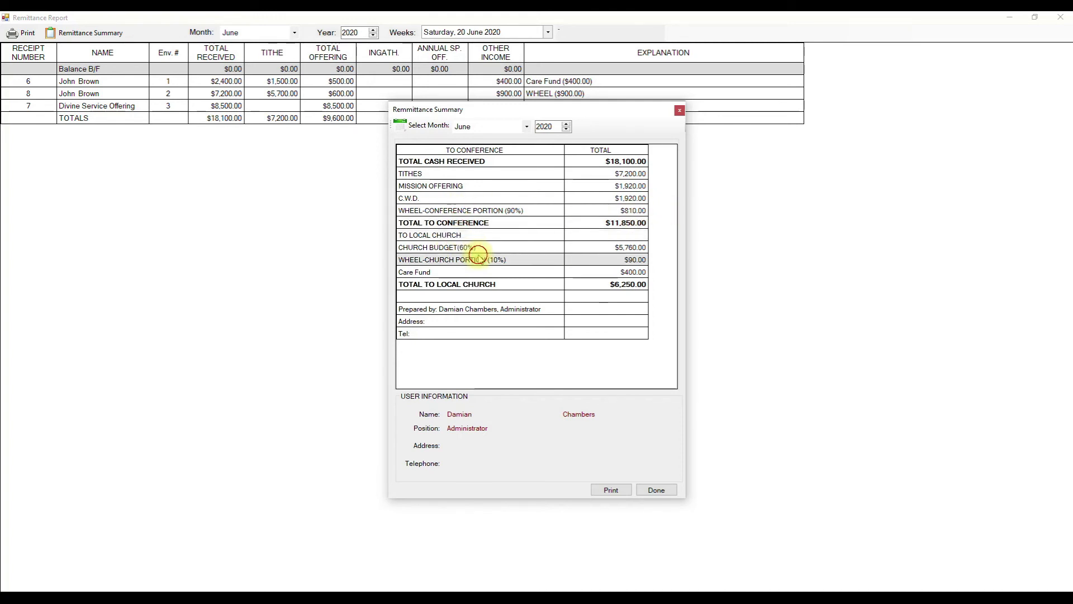
pyautogui.click(474, 248)
pyautogui.click(477, 259)
pyautogui.click(462, 247)
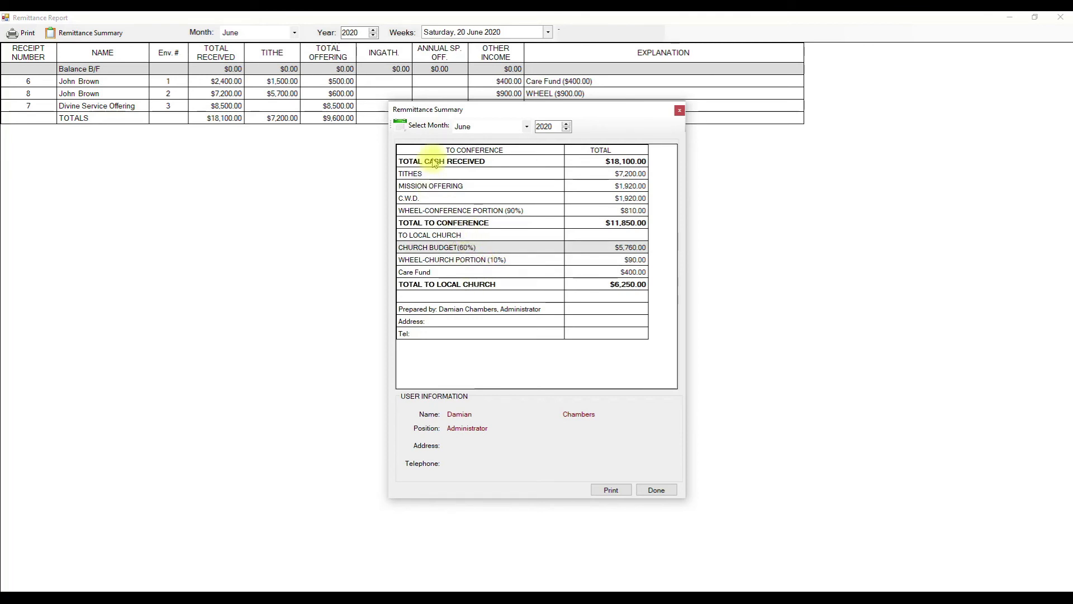
pyautogui.click(447, 223)
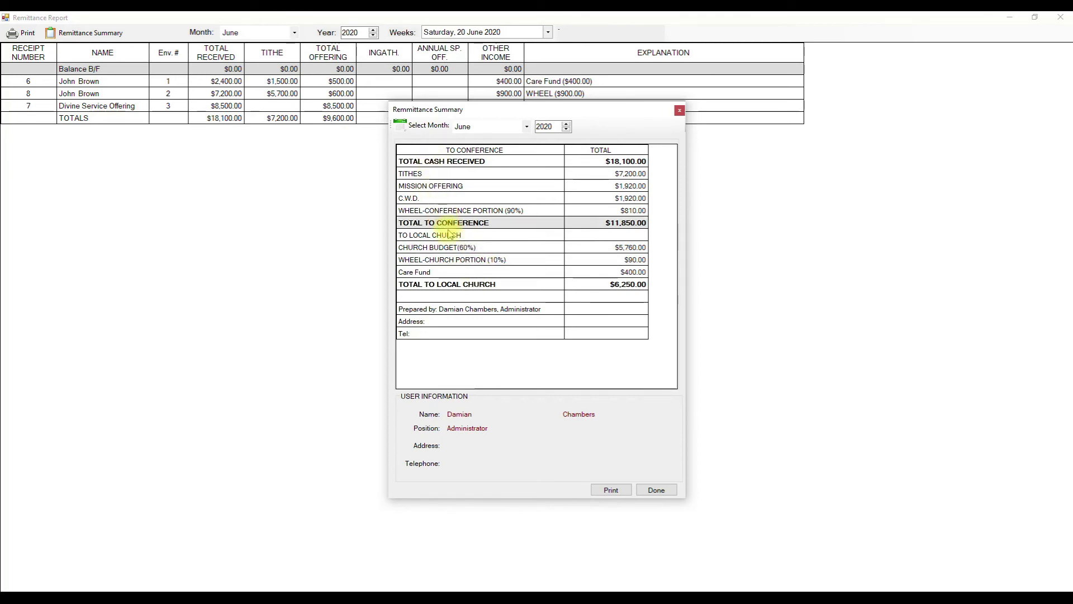
pyautogui.click(461, 285)
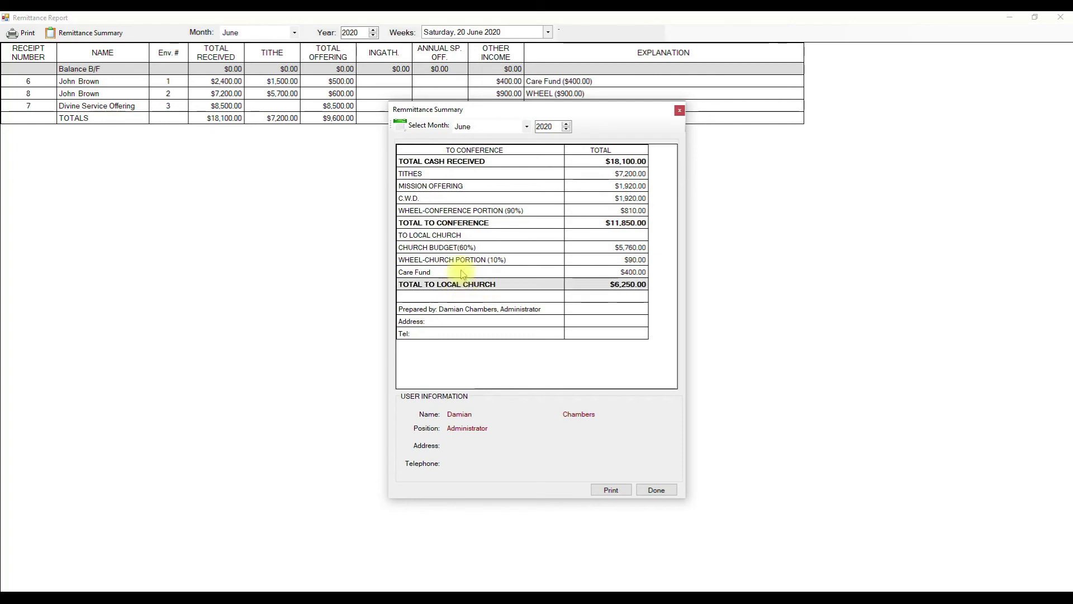
pyautogui.click(457, 223)
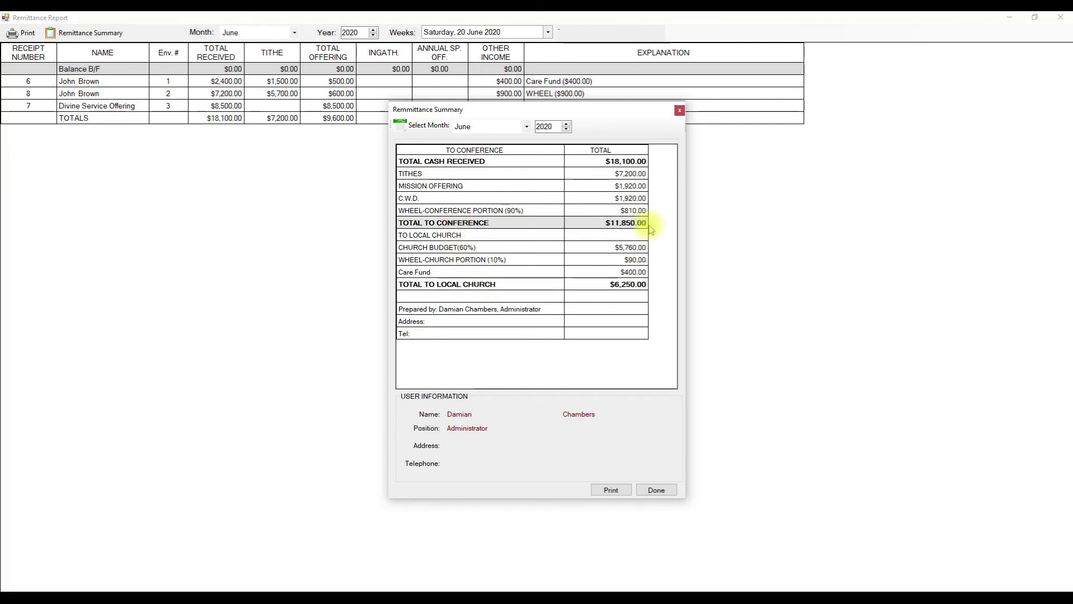
pyautogui.click(594, 285)
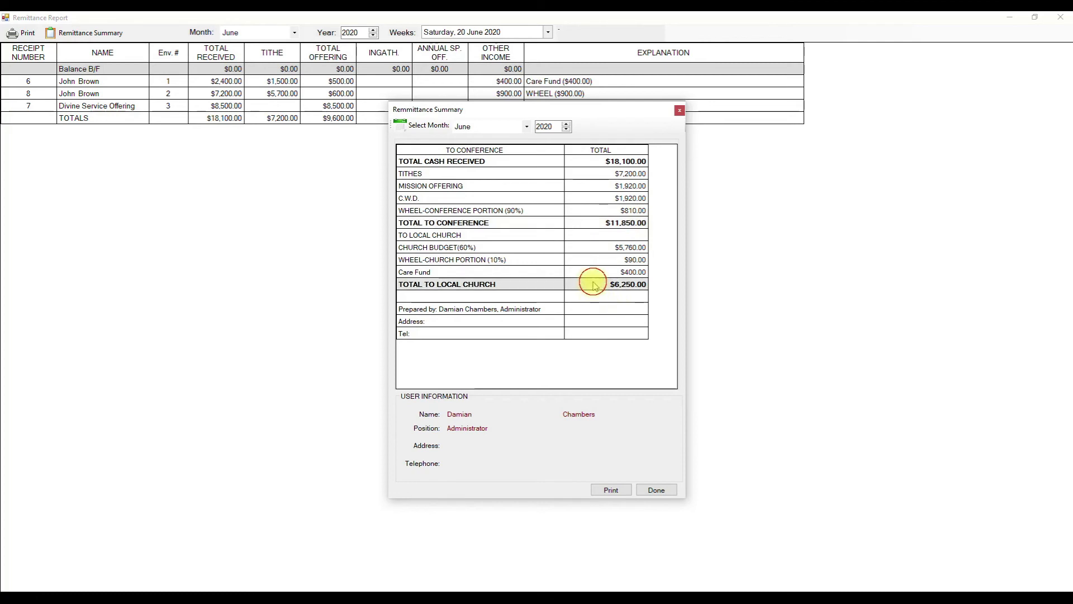
pyautogui.click(439, 310)
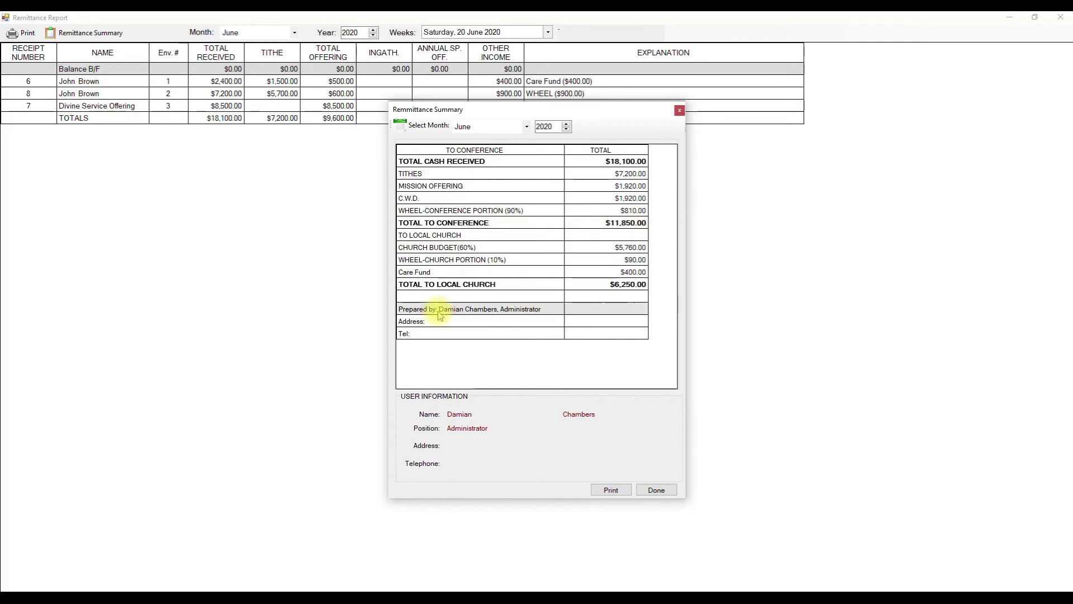
# - Auto-size the TO CONFERENCE and TOTAL columns, keep Landscape orientation, and export to Excel
pyautogui.click(610, 490)
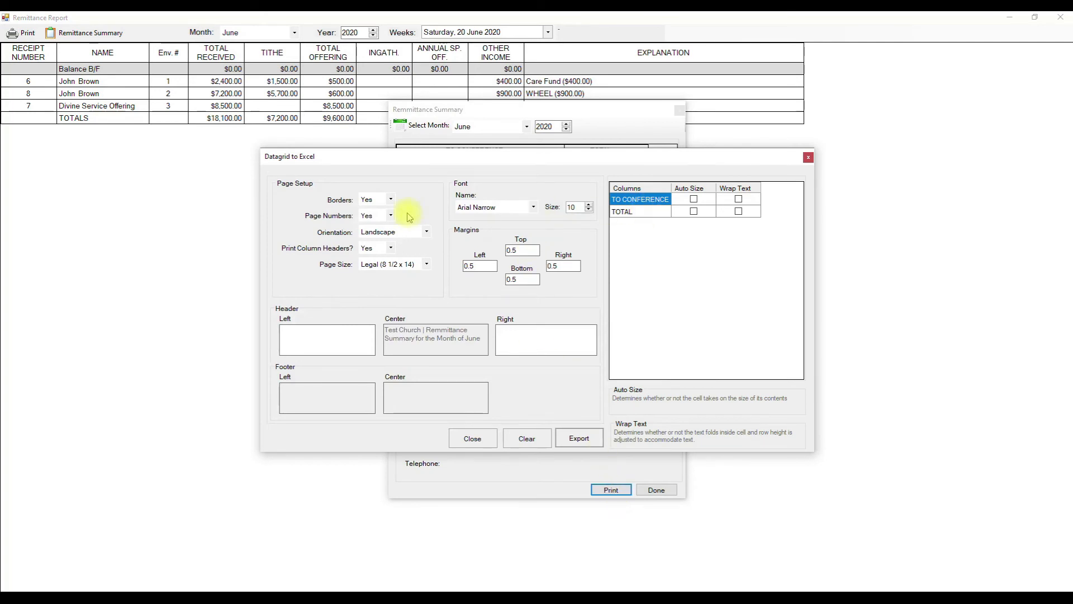
pyautogui.click(693, 202)
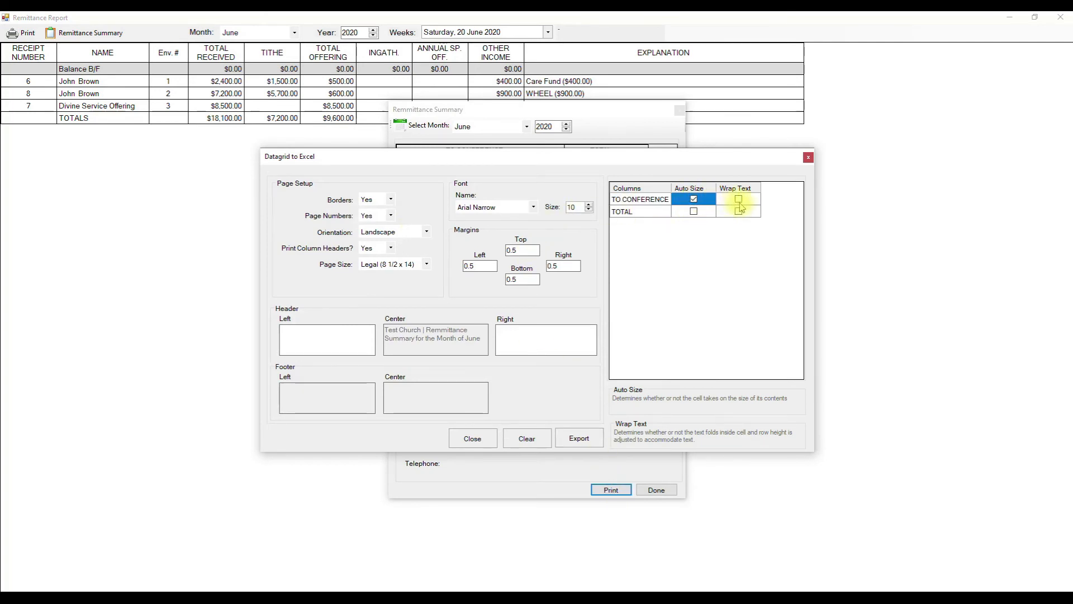
pyautogui.click(698, 213)
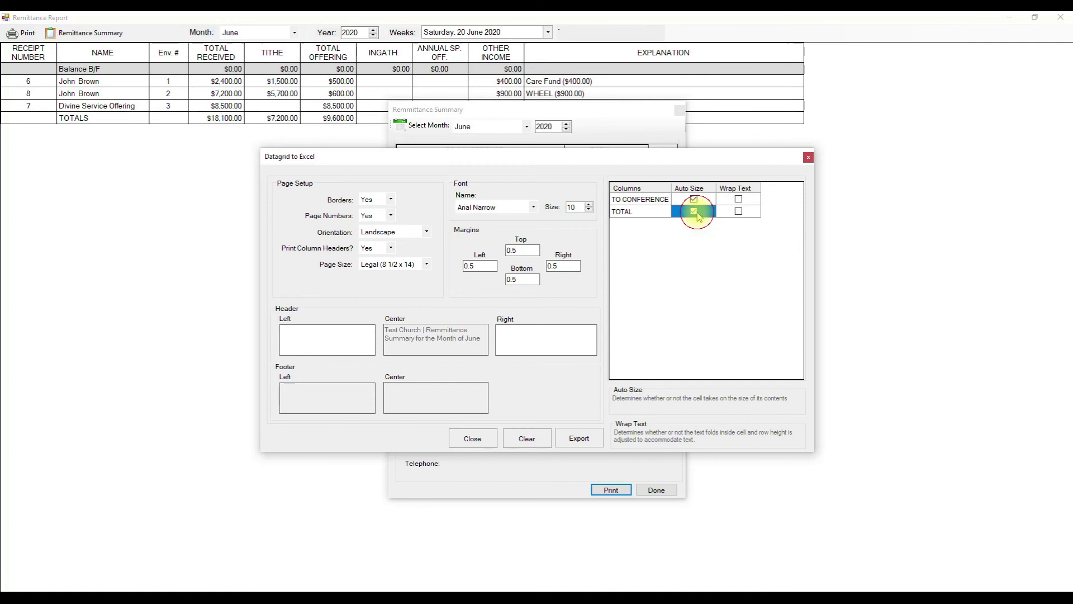
pyautogui.click(419, 232)
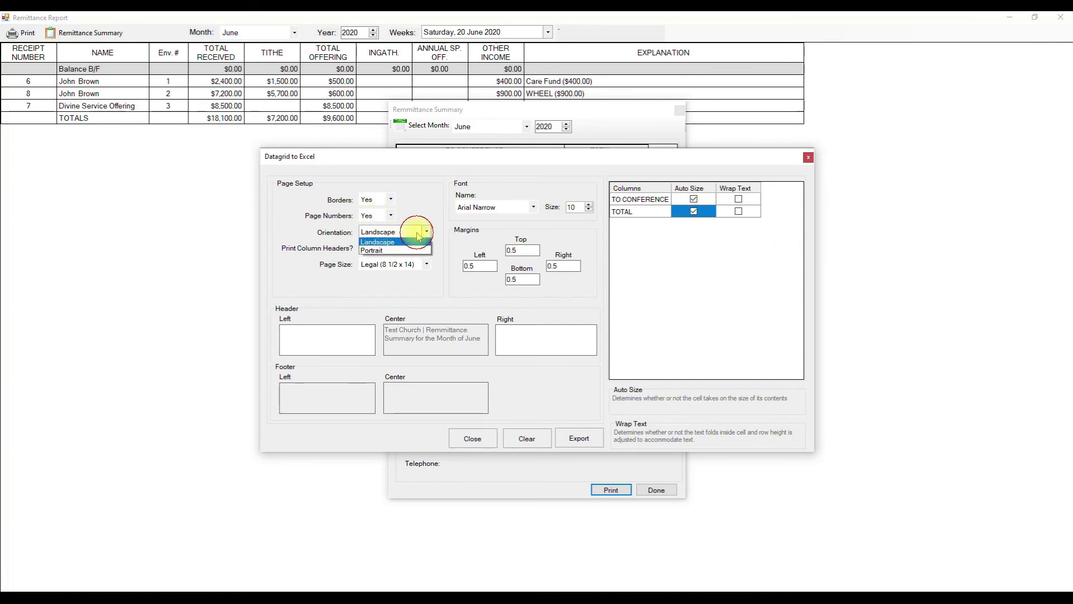
pyautogui.click(417, 238)
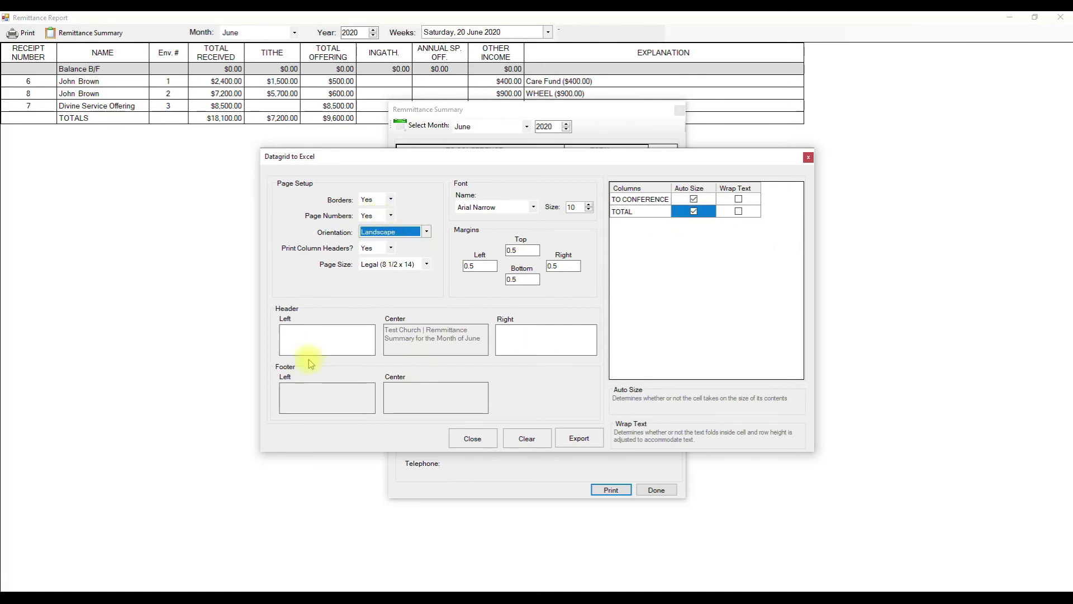
pyautogui.click(571, 441)
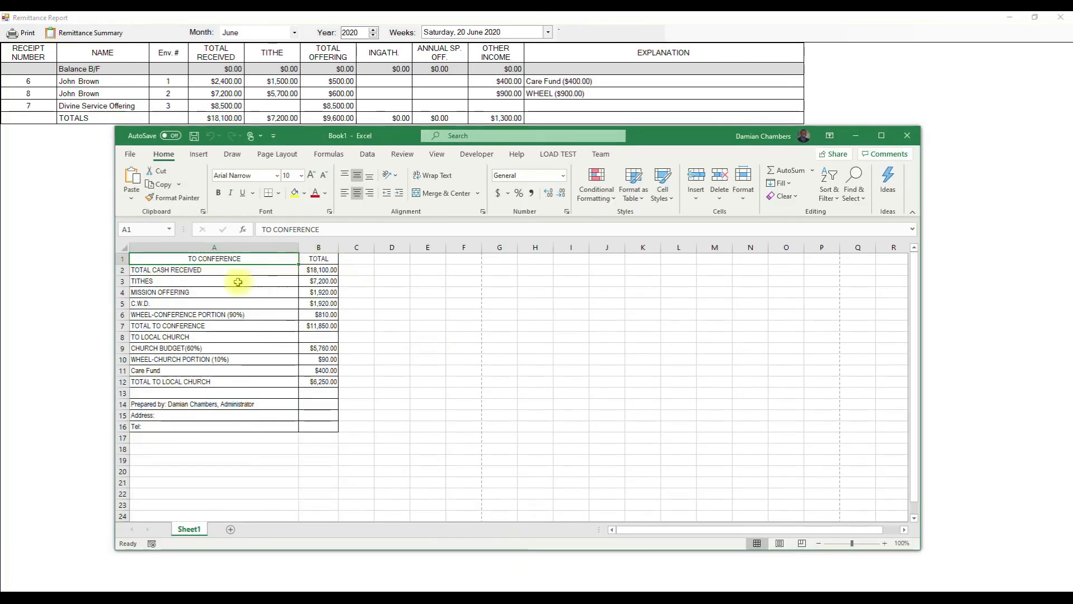
# - Review the exported Tithes, $90.00 wheel-church, Prepared by and Address lines, then close without saving
pyautogui.click(240, 281)
pyautogui.click(881, 135)
pyautogui.click(203, 244)
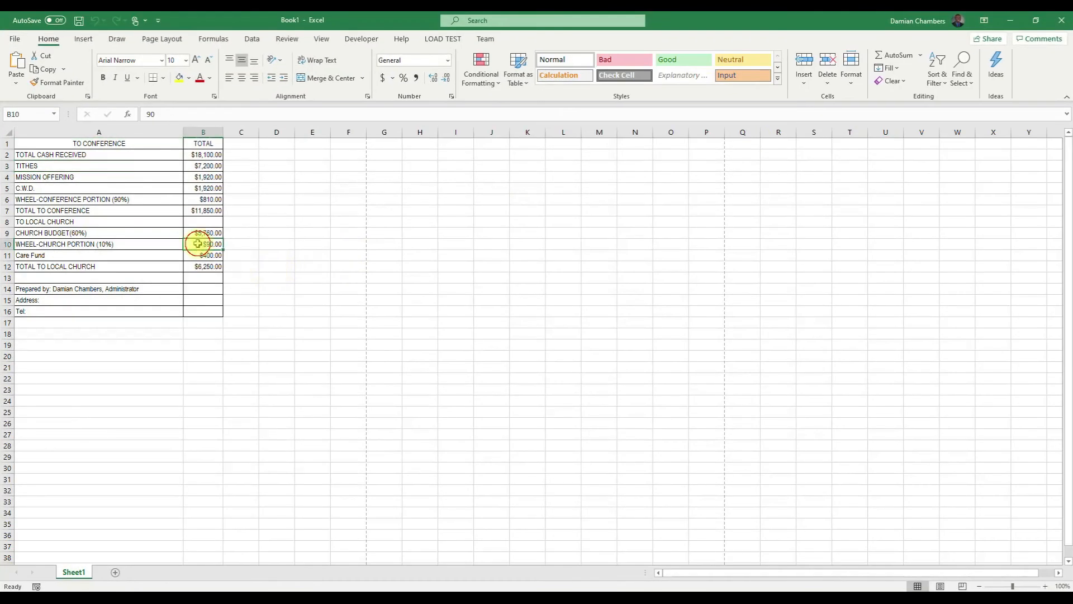
pyautogui.moveTo(107, 312); pyautogui.dragTo(55, 142)
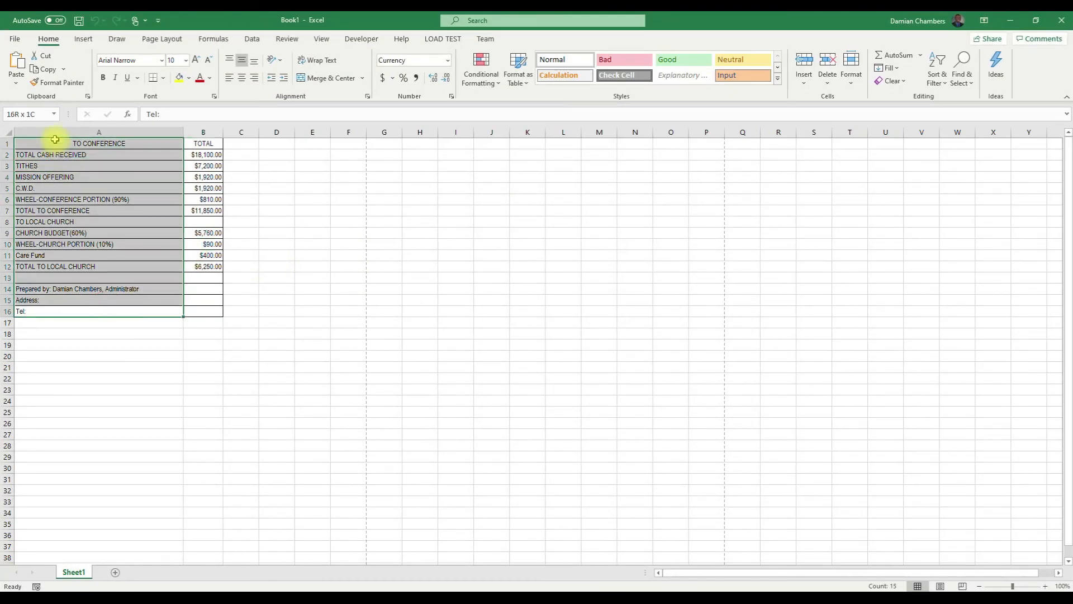
pyautogui.click(86, 290)
pyautogui.click(83, 298)
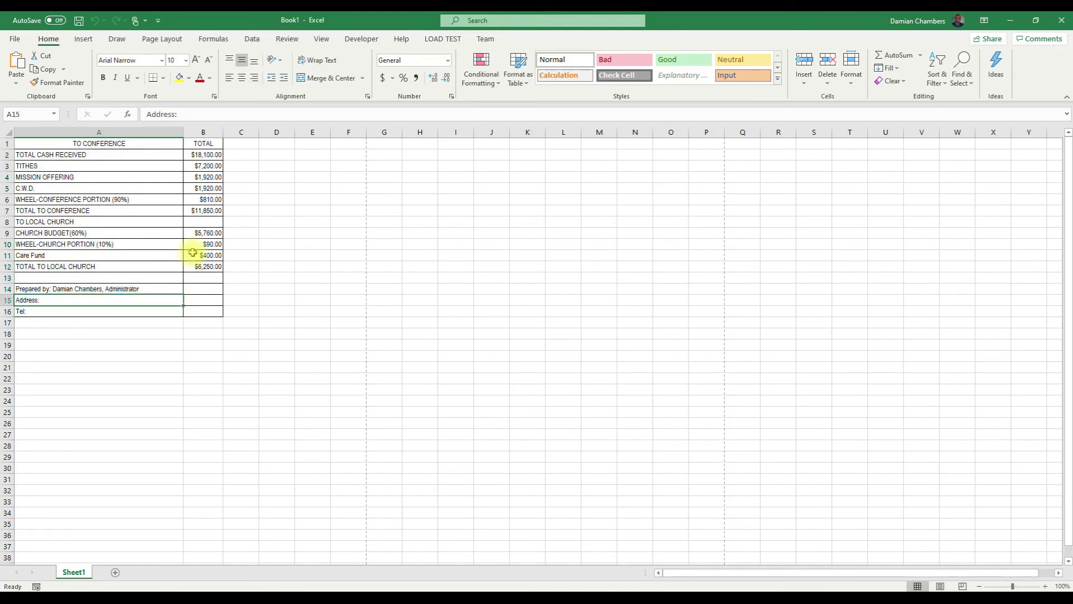
pyautogui.click(1062, 20)
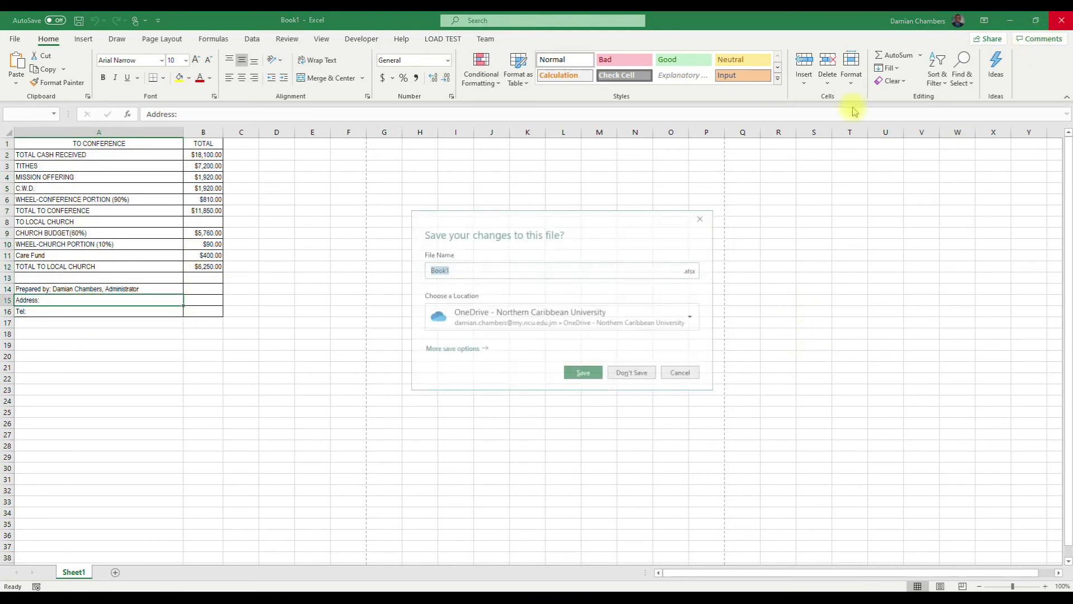
pyautogui.click(624, 375)
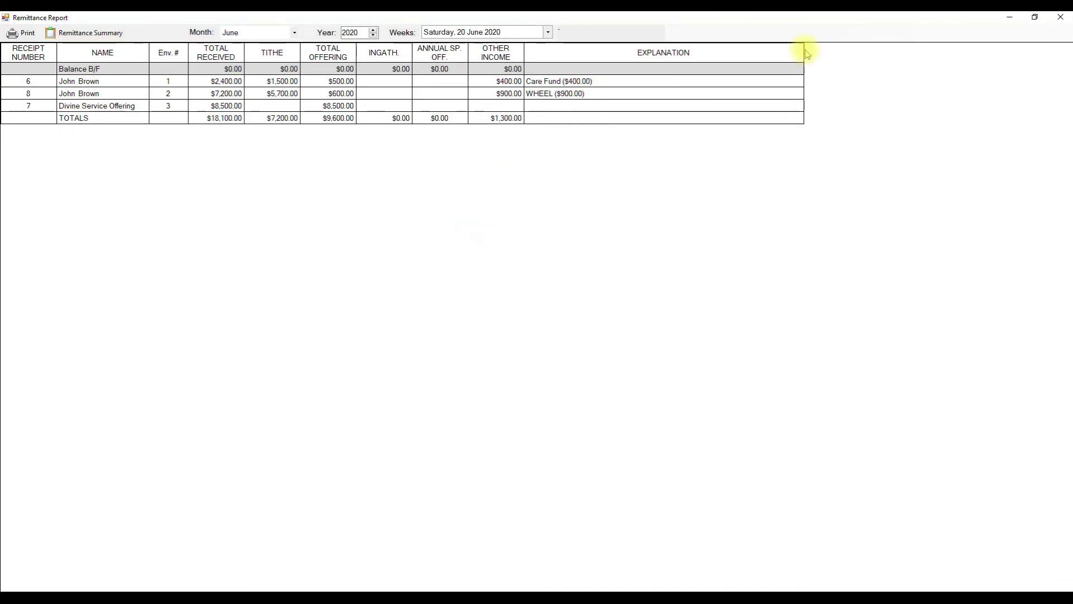
# - Close the Remittance Report and list Income Accounts in Treasurer > Reports > Statistical Reports
pyautogui.click(1053, 17)
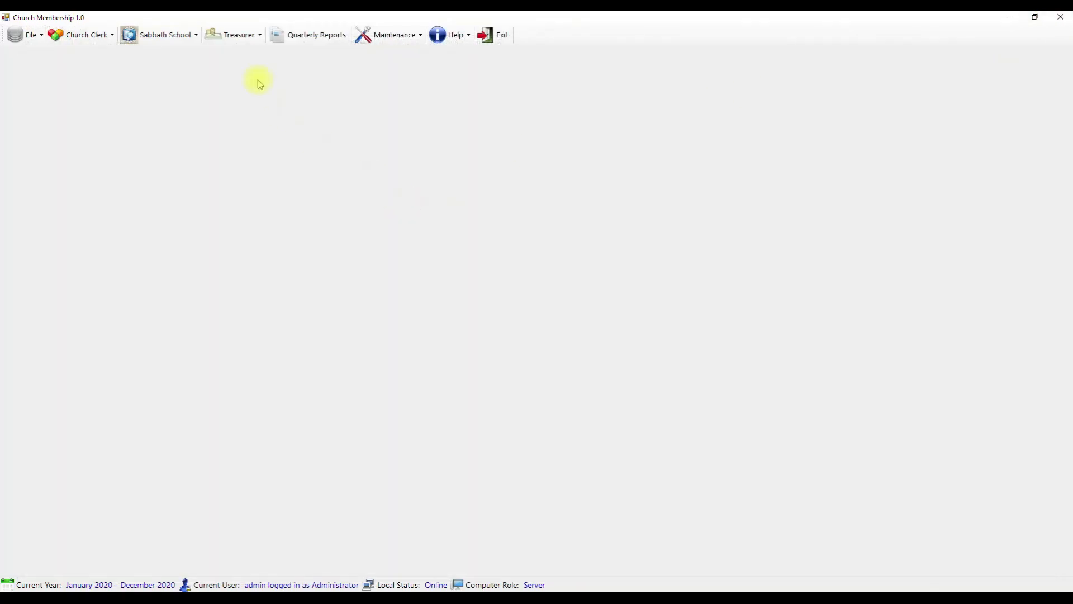
pyautogui.click(246, 35)
pyautogui.moveTo(264, 105)
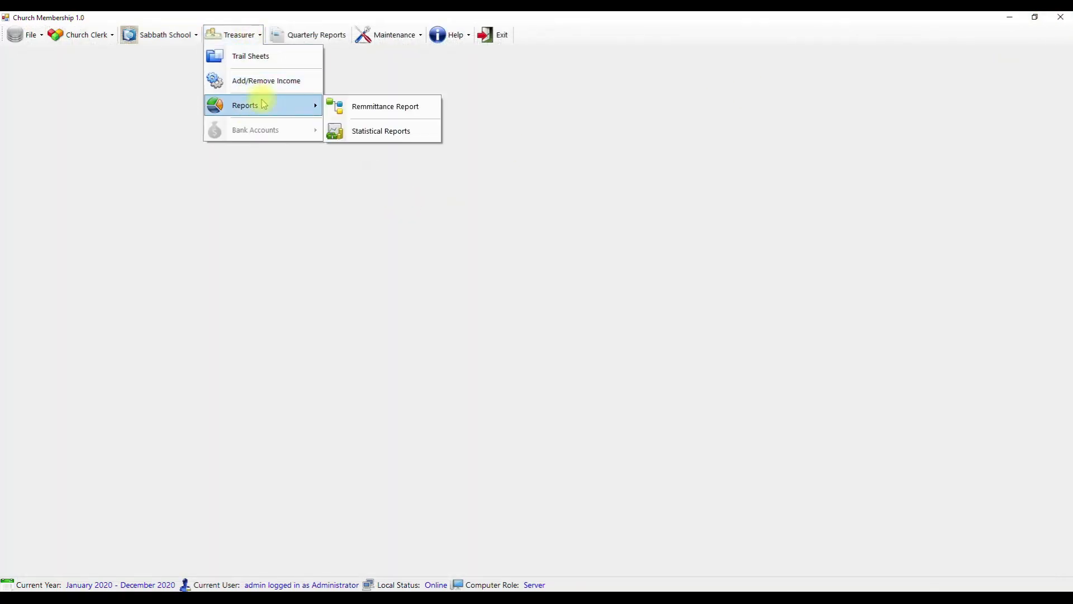
pyautogui.click(393, 132)
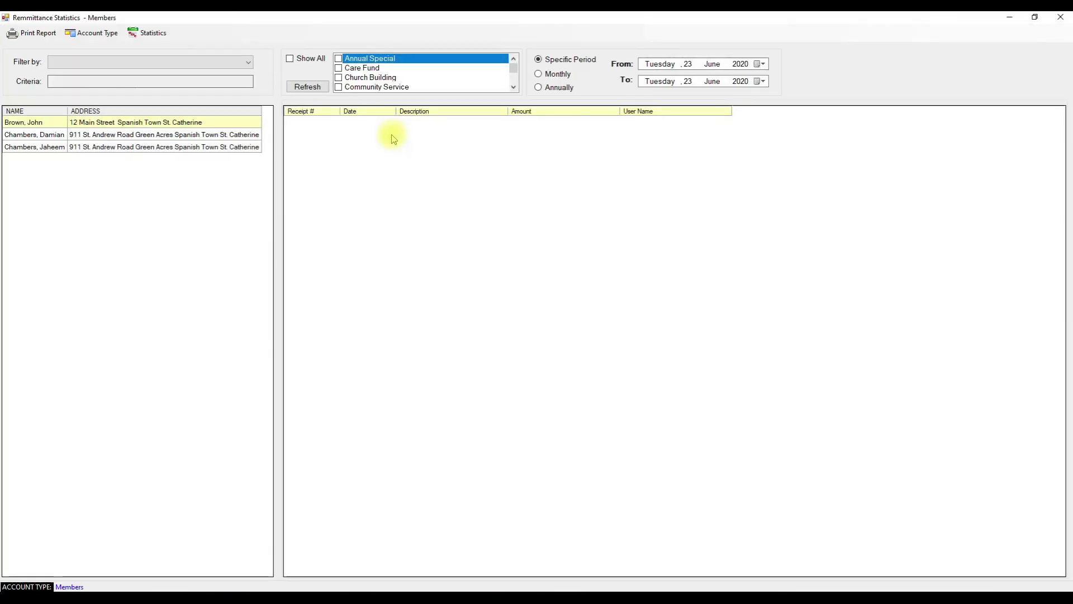
pyautogui.click(91, 32)
pyautogui.click(106, 64)
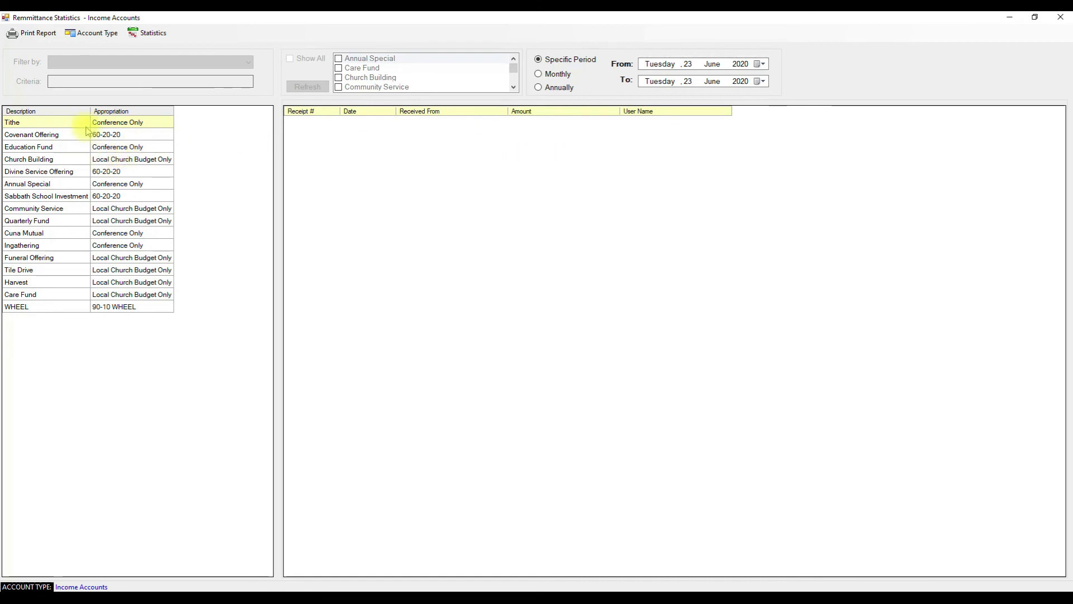
# - Show Tithe totals monthly for 2017 through 2020 by lowering the From year
pyautogui.click(553, 73)
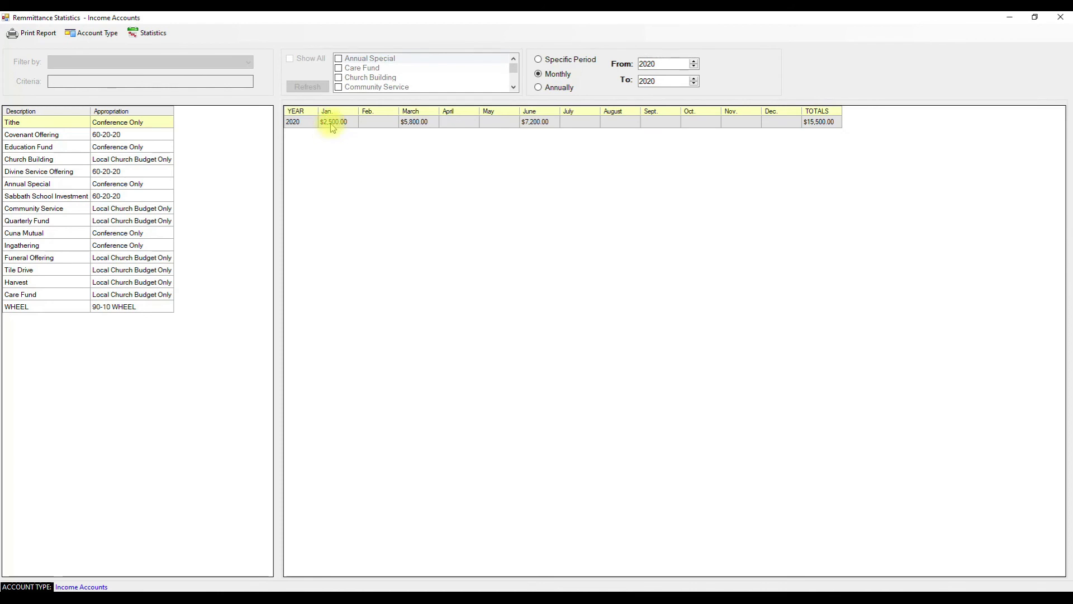
pyautogui.click(417, 124)
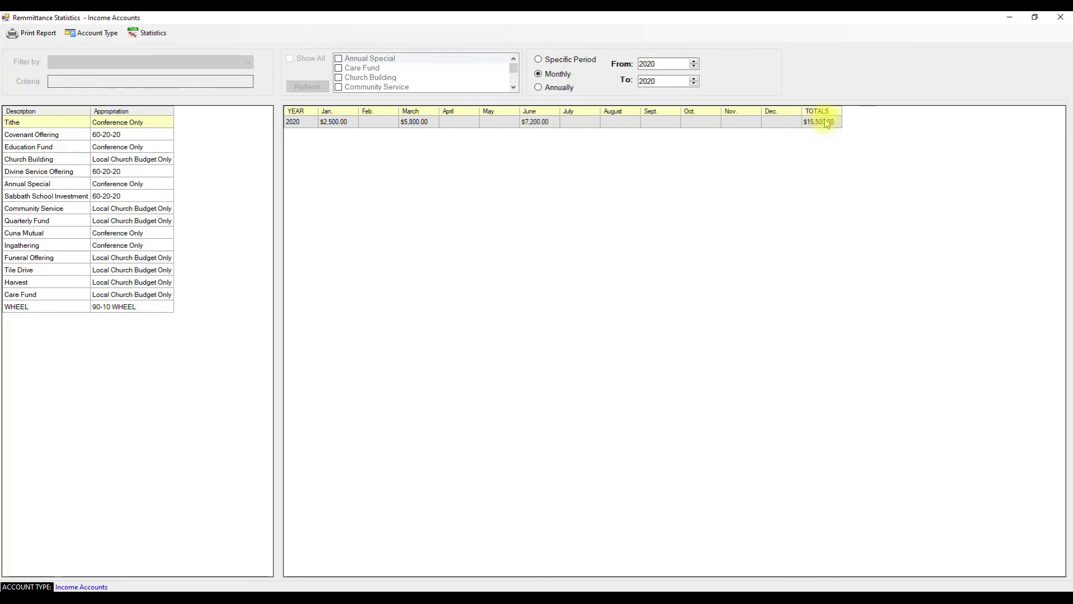
pyautogui.click(539, 87)
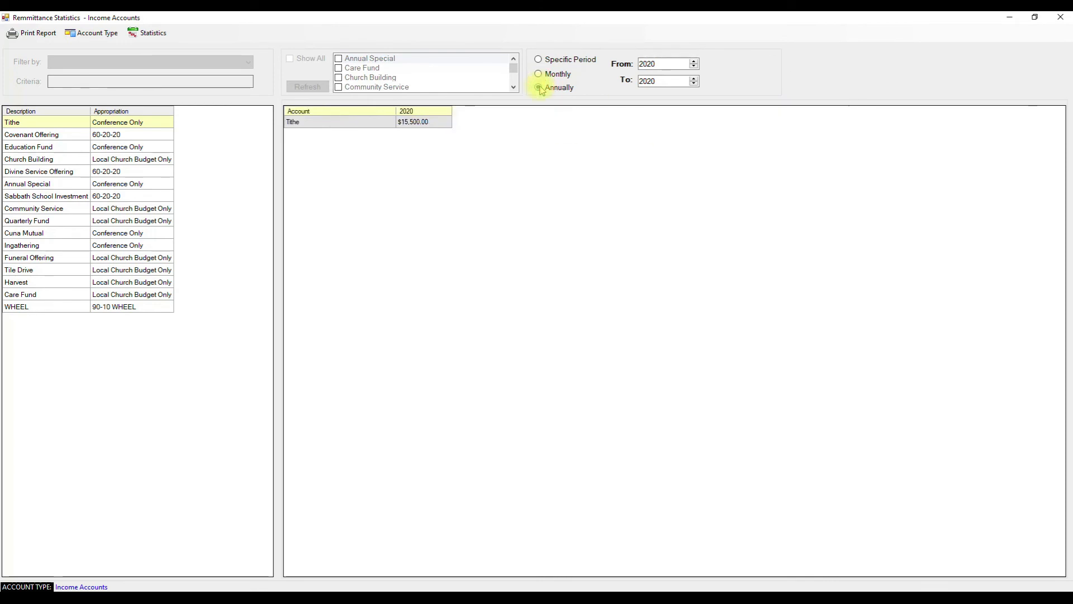
pyautogui.click(693, 66)
pyautogui.click(694, 67)
pyautogui.click(693, 67)
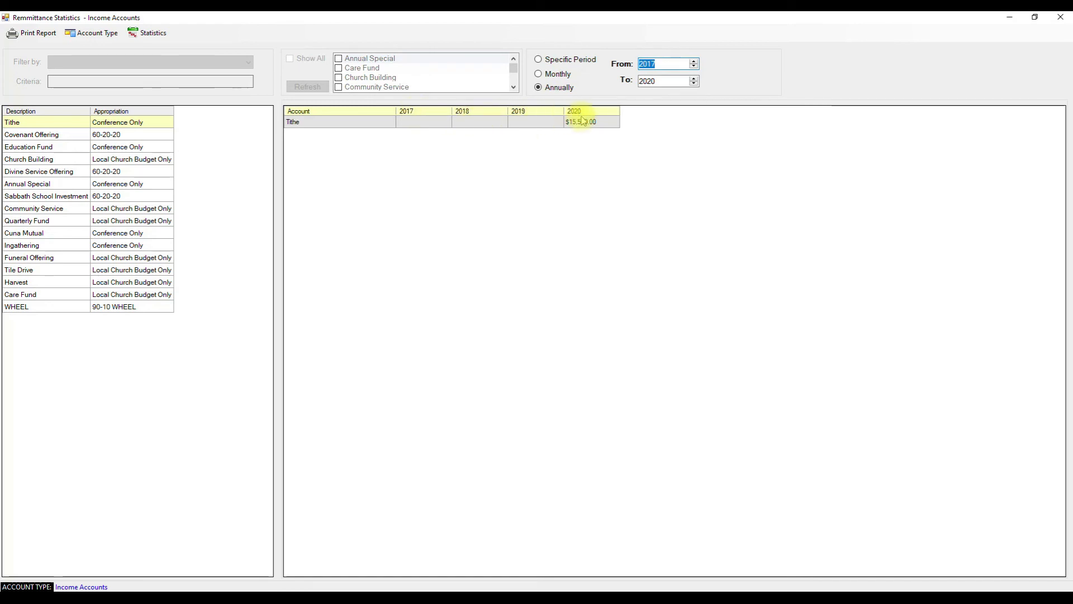
pyautogui.click(557, 71)
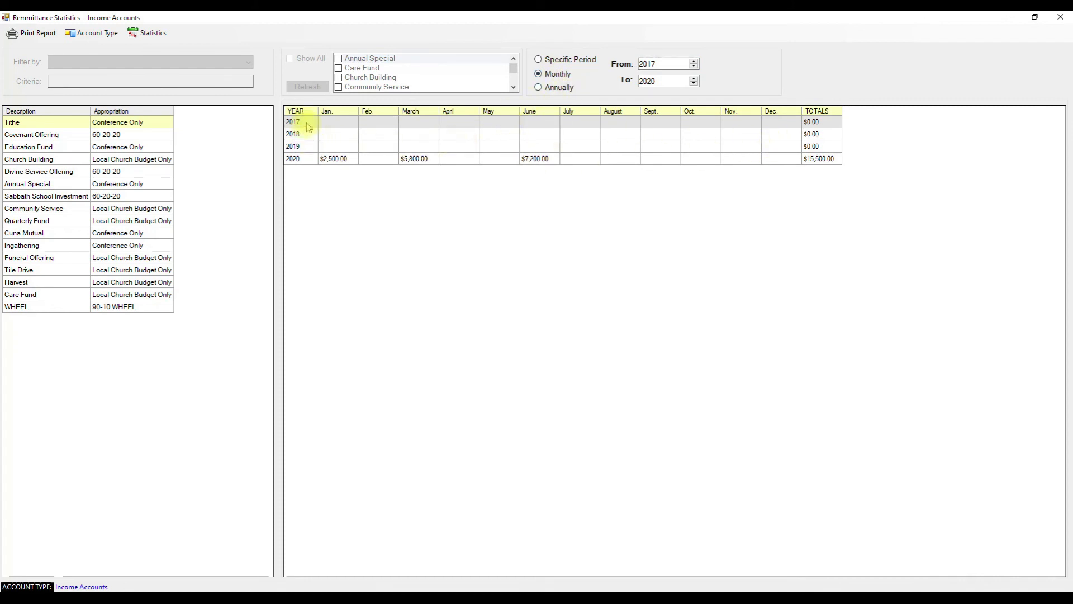
# - Browse the Covenant Offering, Quarterly Fund, Care Fund, Cuna Mutual and Divine Service Offering totals
pyautogui.click(63, 136)
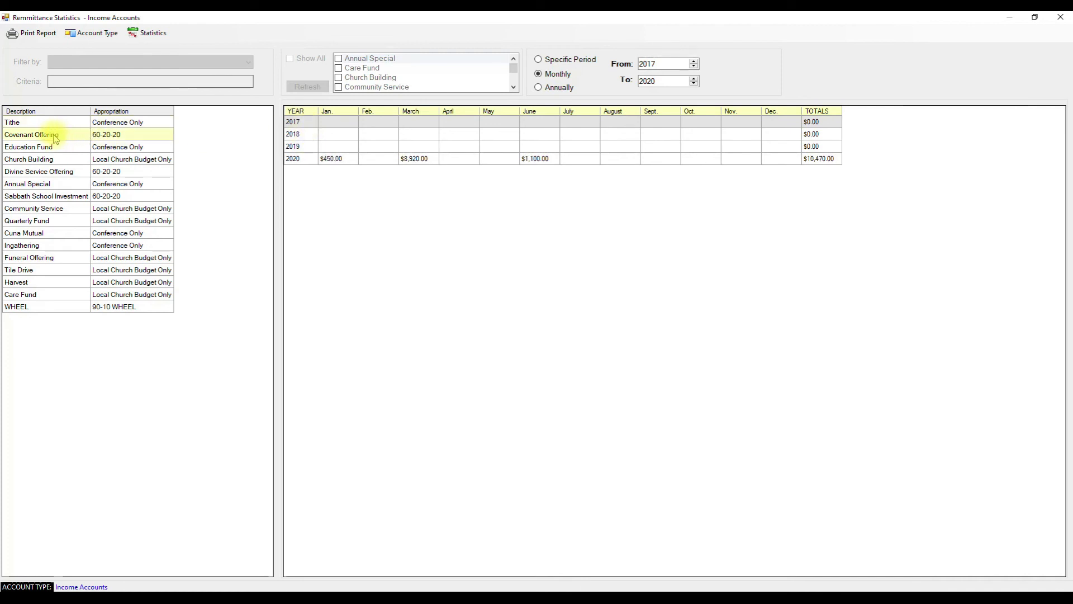
pyautogui.click(52, 147)
pyautogui.click(52, 172)
pyautogui.click(52, 184)
pyautogui.click(52, 220)
pyautogui.click(46, 292)
pyautogui.click(46, 233)
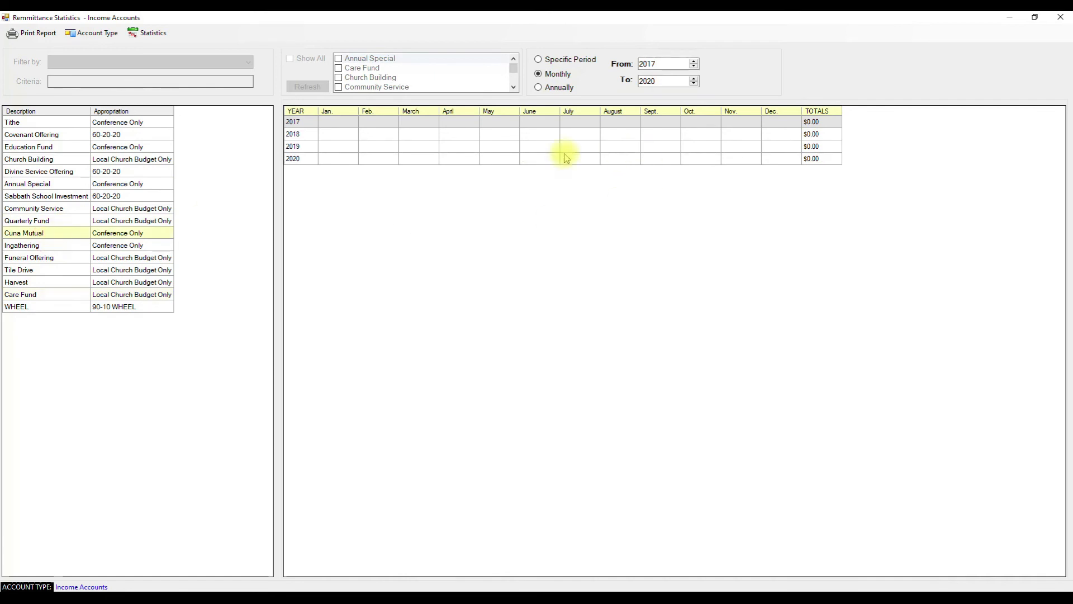
pyautogui.click(137, 172)
# - Switch the account type to Member and back to Income Account, then select Tithe
pyautogui.click(103, 34)
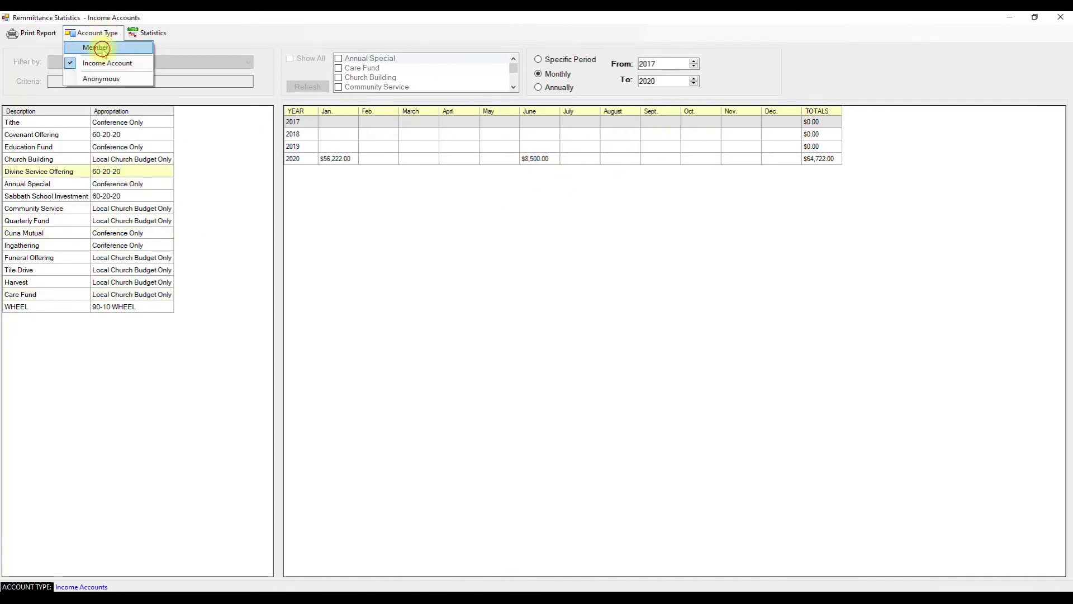
pyautogui.click(102, 49)
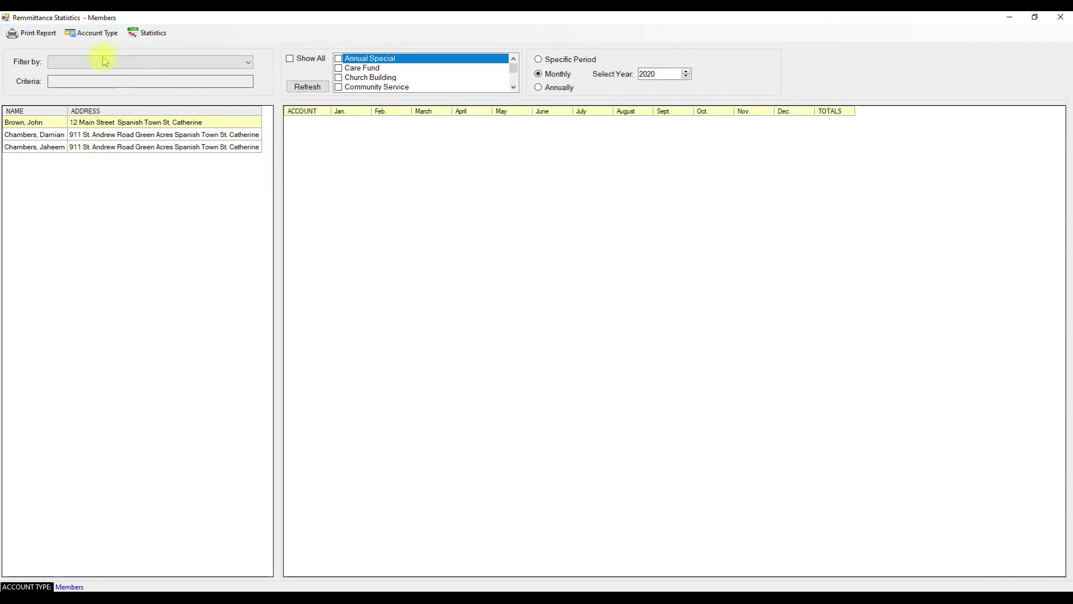
pyautogui.click(96, 36)
pyautogui.click(104, 63)
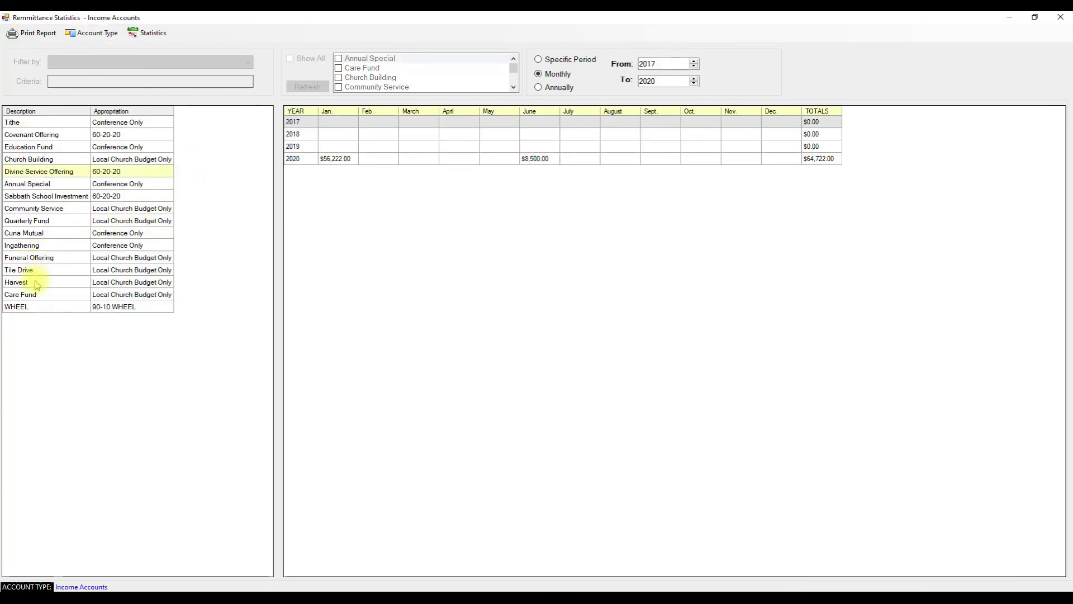
pyautogui.click(60, 237)
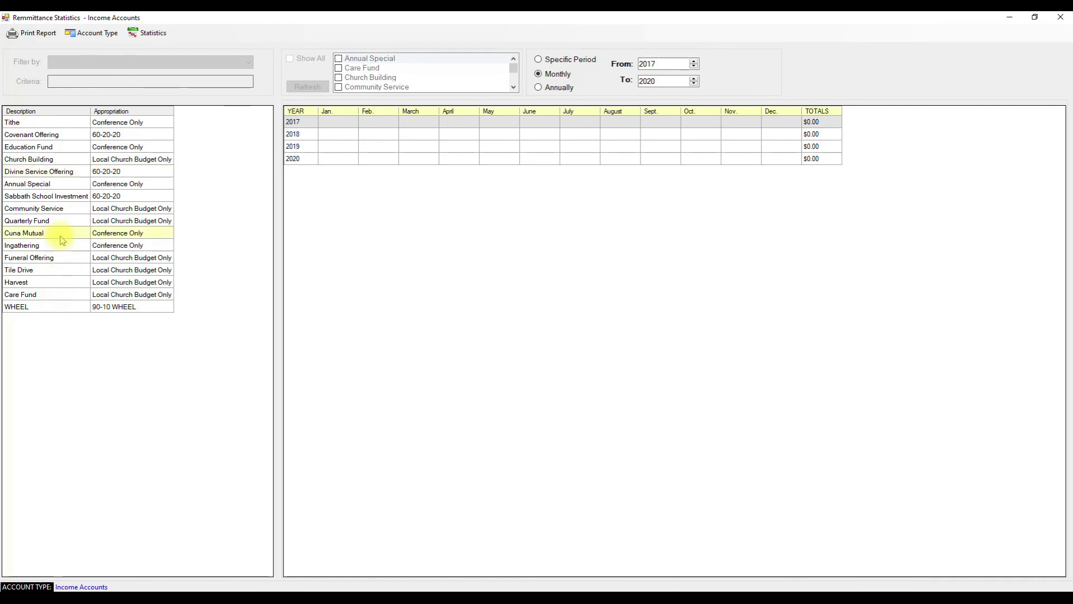
pyautogui.click(50, 120)
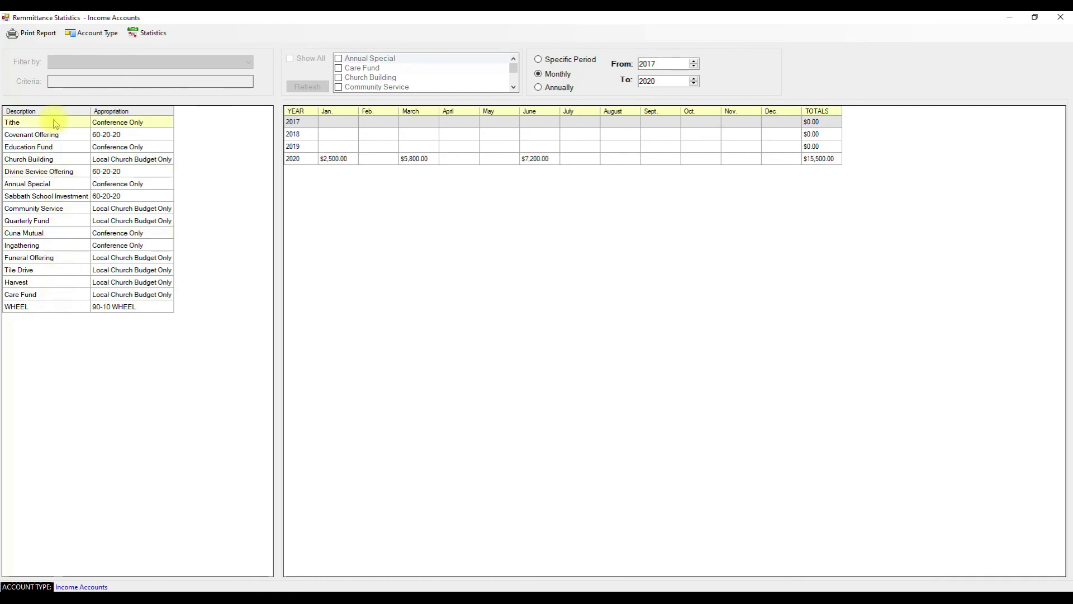
# - List individual Tithe receipts for the specific period 23 June 2017 to 23 June 2020
pyautogui.click(560, 60)
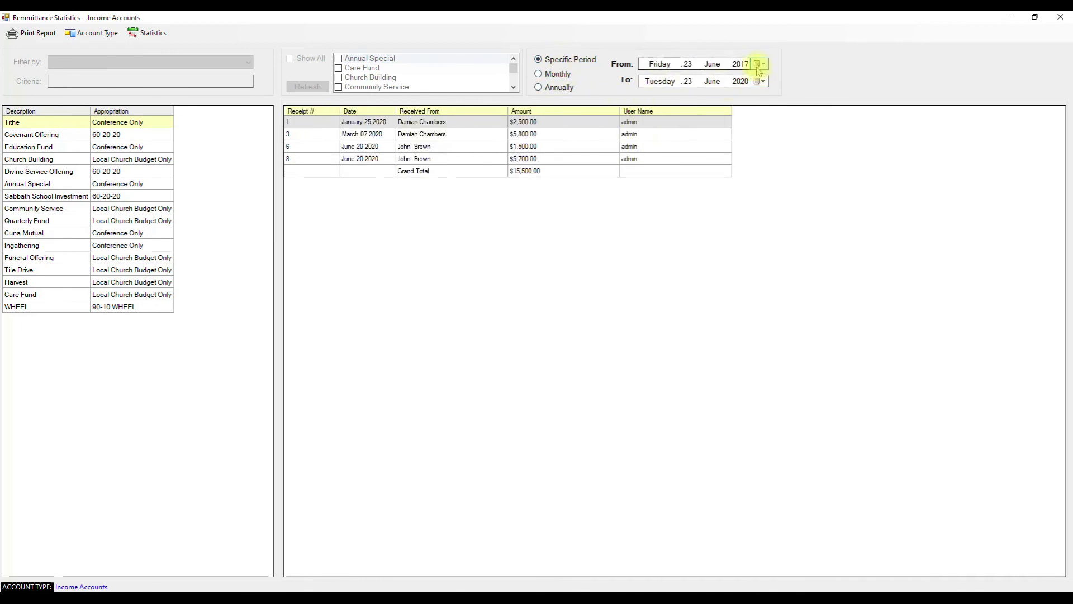
pyautogui.click(762, 64)
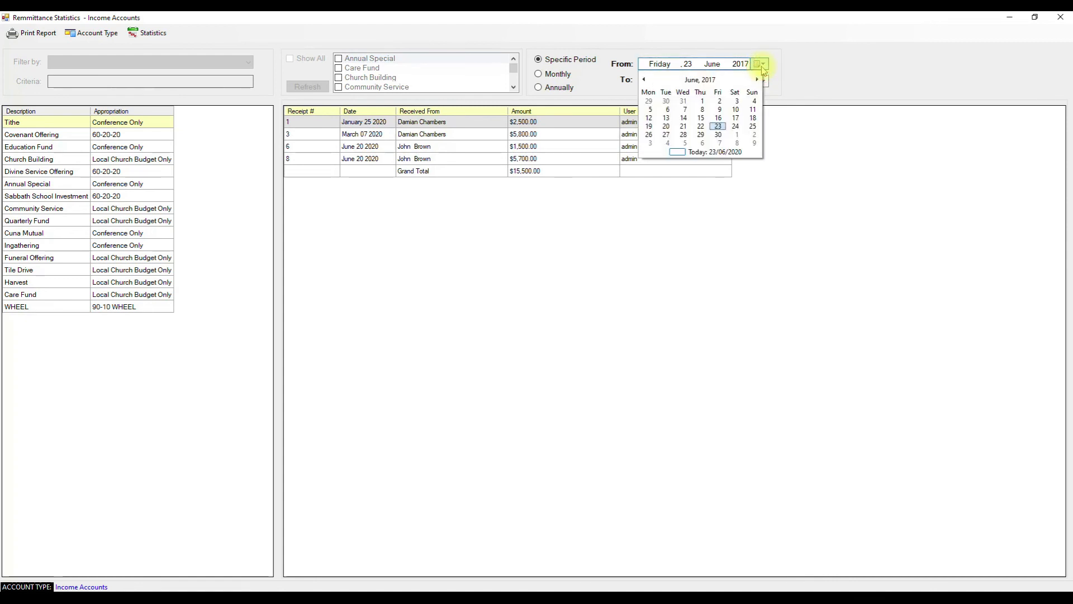
pyautogui.click(773, 45)
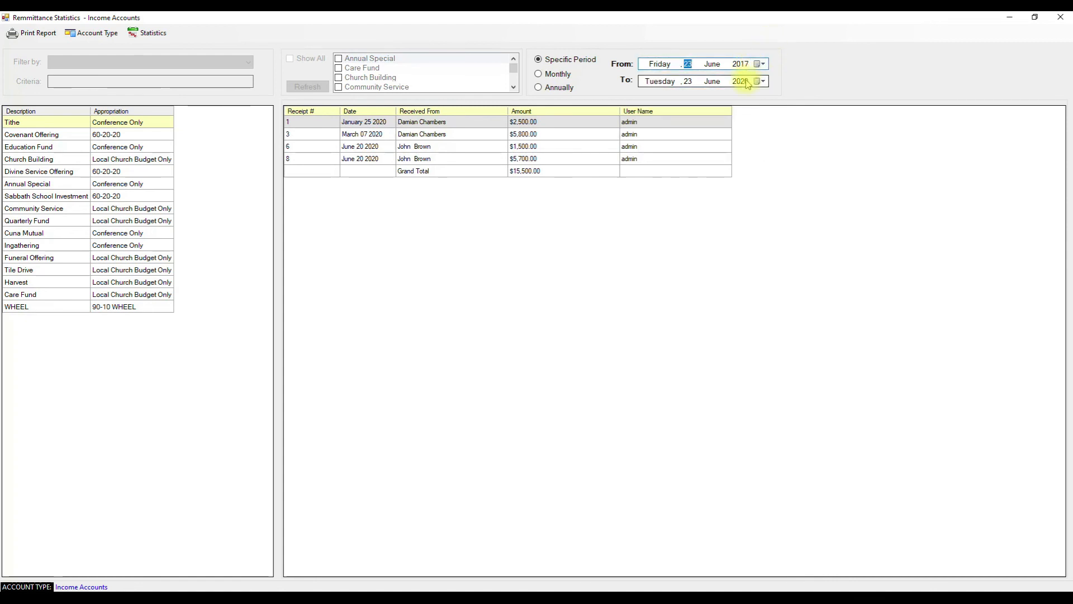
pyautogui.click(371, 134)
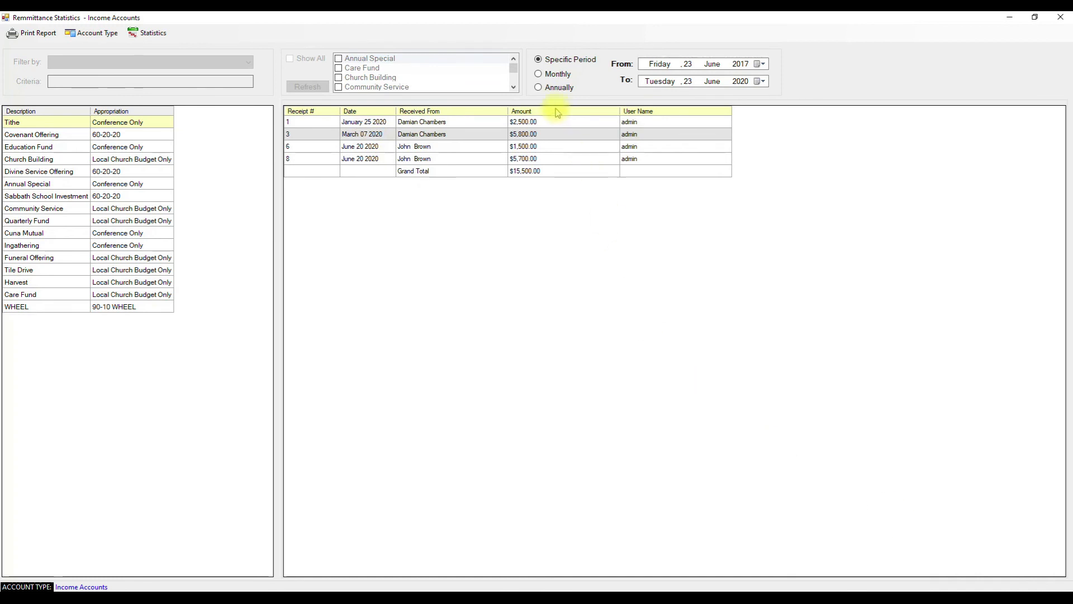
pyautogui.click(34, 33)
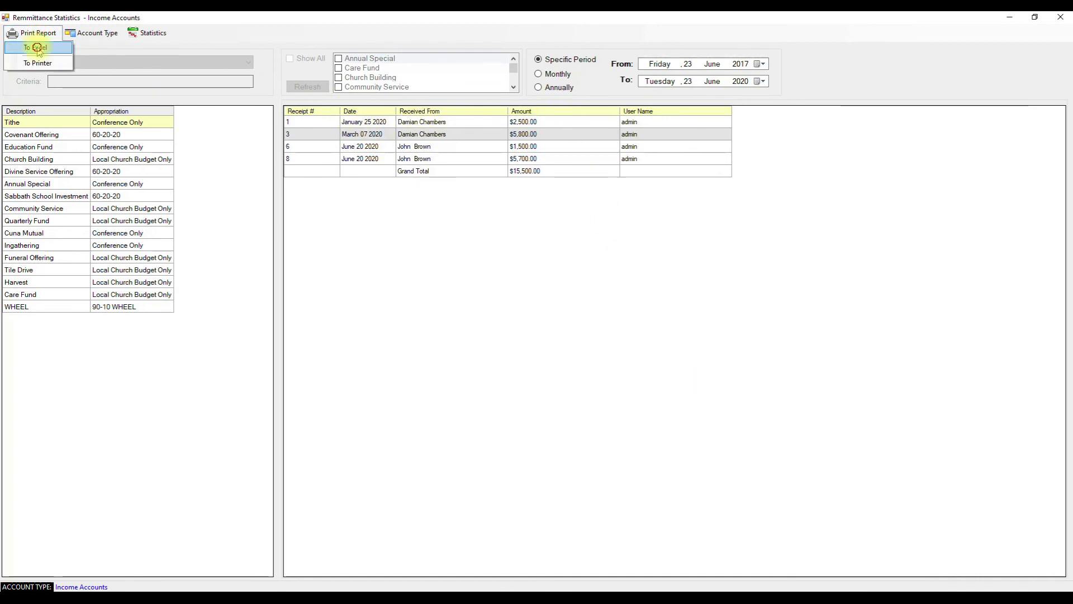
# - Export the Tithe receipt list to Excel using Print Report > To Excel
pyautogui.click(35, 51)
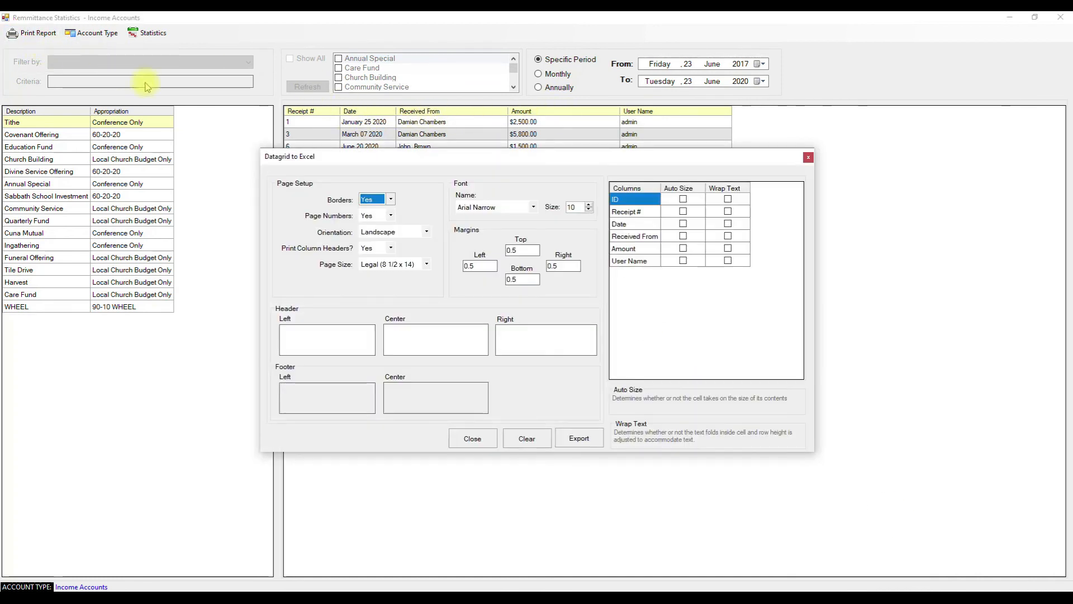
pyautogui.click(559, 438)
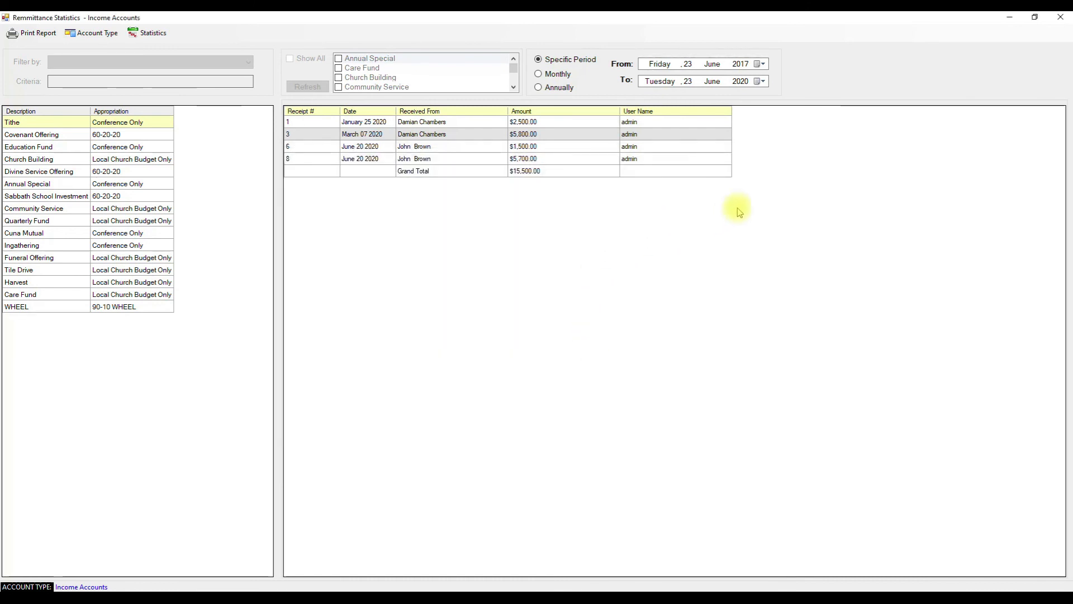
# - Autofit column C to show the payer names and inspect a few receipt cells
pyautogui.click(186, 270)
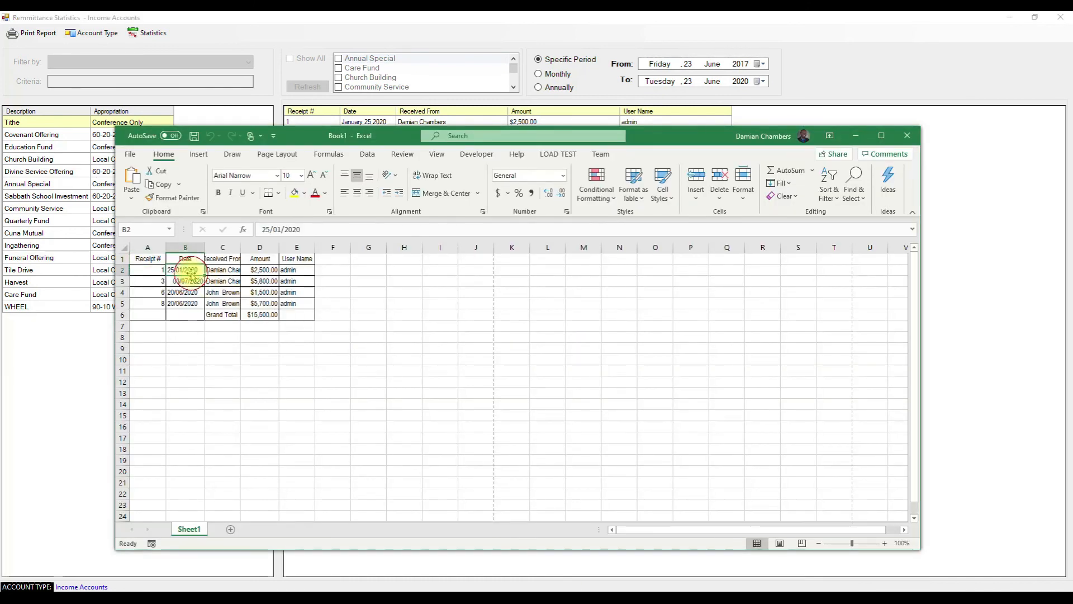
pyautogui.doubleClick(241, 252)
pyautogui.click(257, 280)
pyautogui.click(306, 314)
pyautogui.click(215, 303)
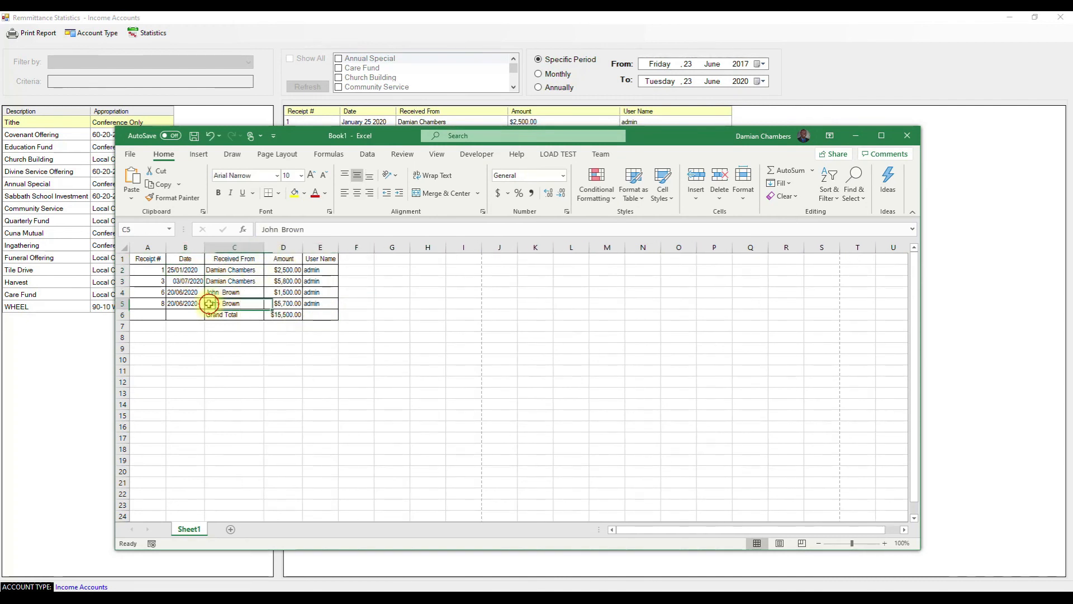
# - Close the exported workbook without saving and close the Remittance Statistics window
pyautogui.click(916, 139)
pyautogui.click(615, 409)
pyautogui.click(692, 243)
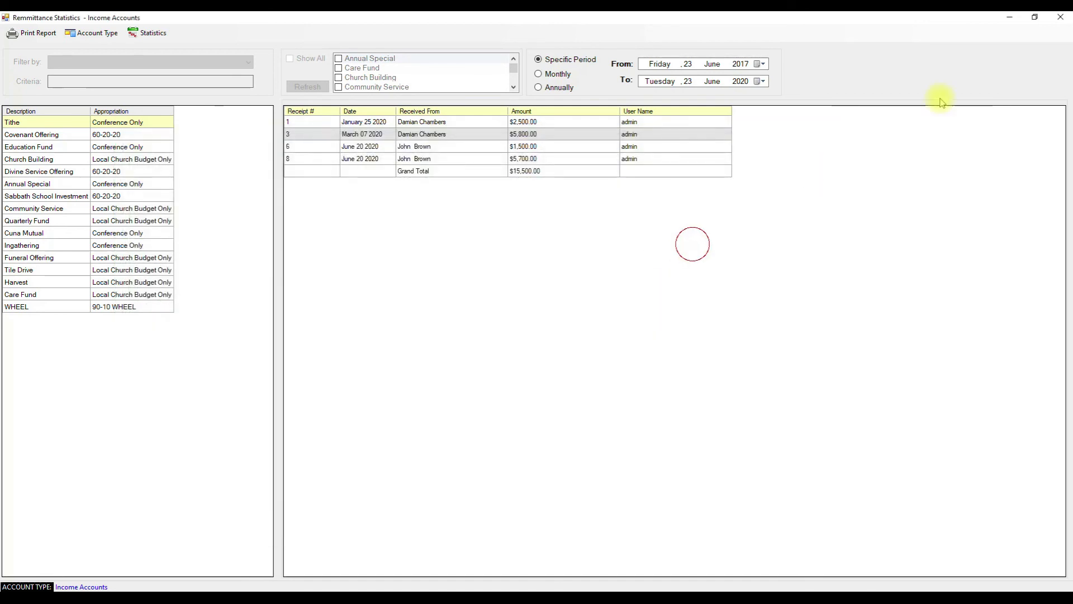
# - Close Remittance Statistics and browse the treasurer functions without choosing one
pyautogui.click(1060, 17)
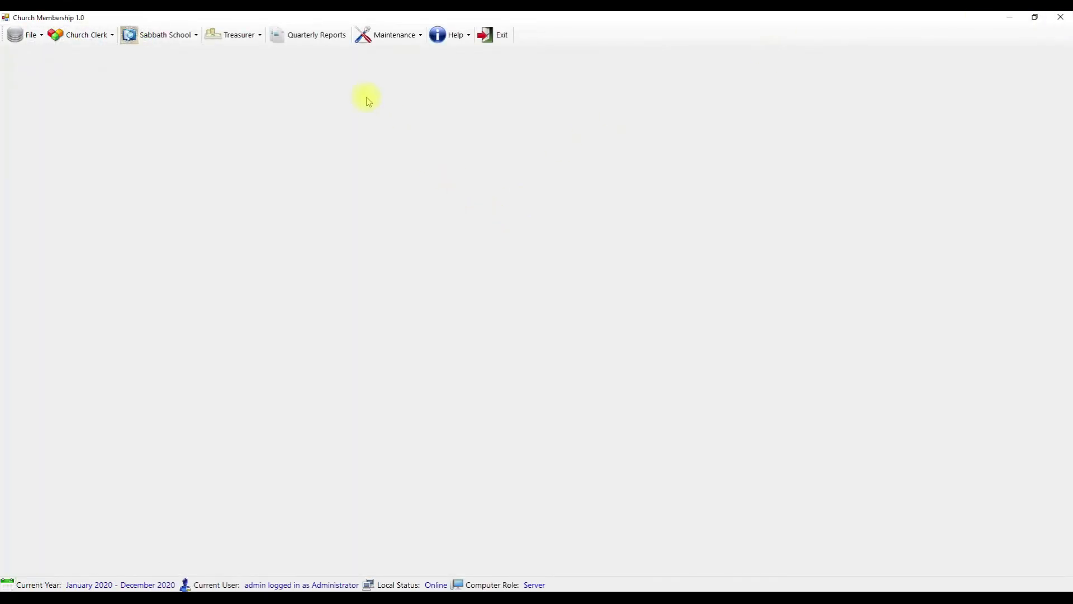
pyautogui.click(216, 37)
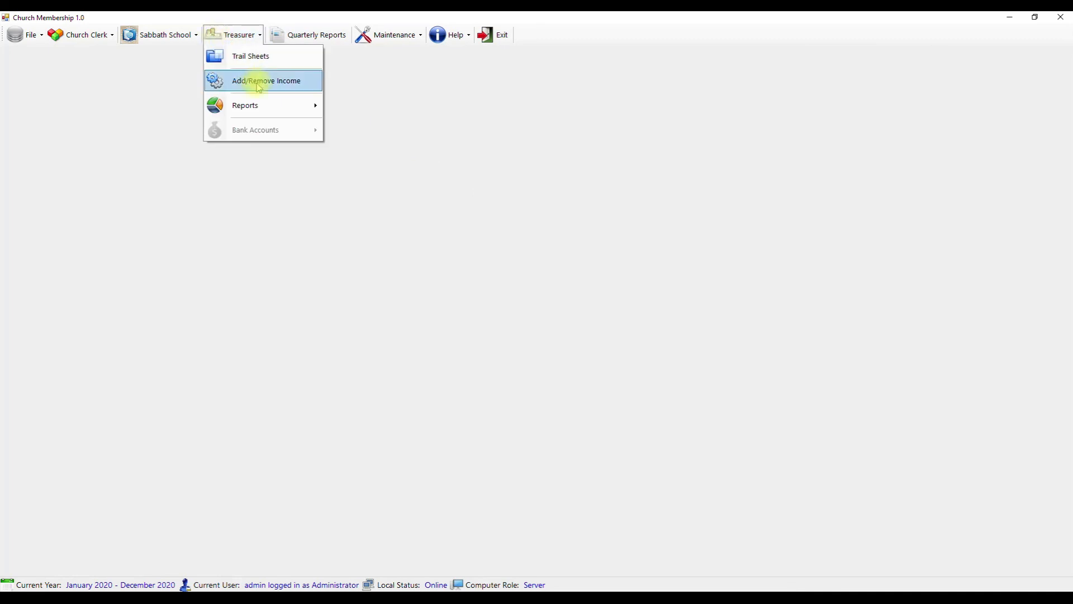
pyautogui.moveTo(268, 105)
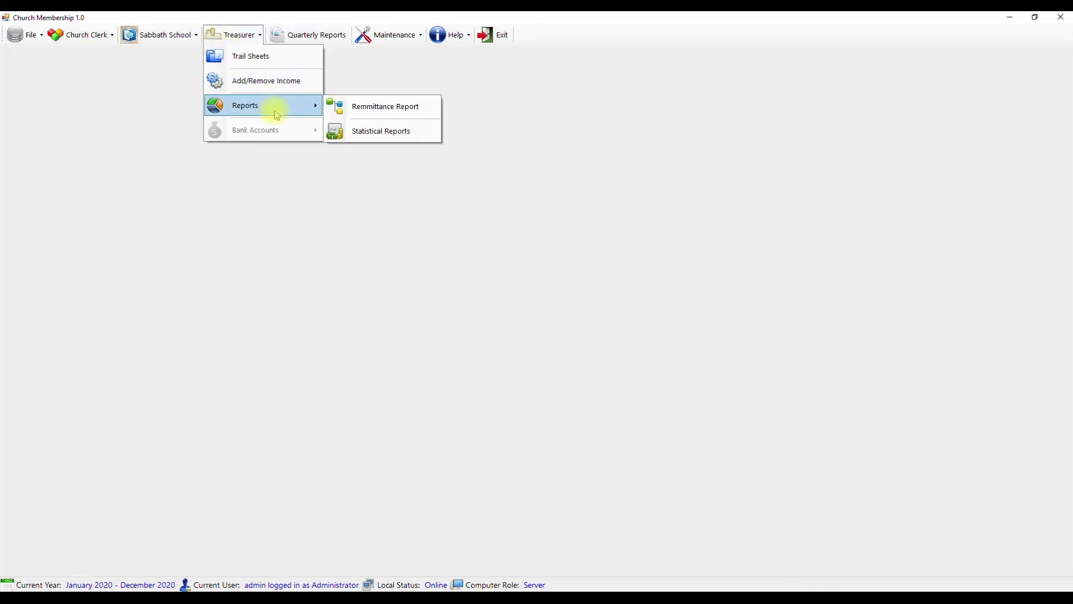
pyautogui.click(362, 106)
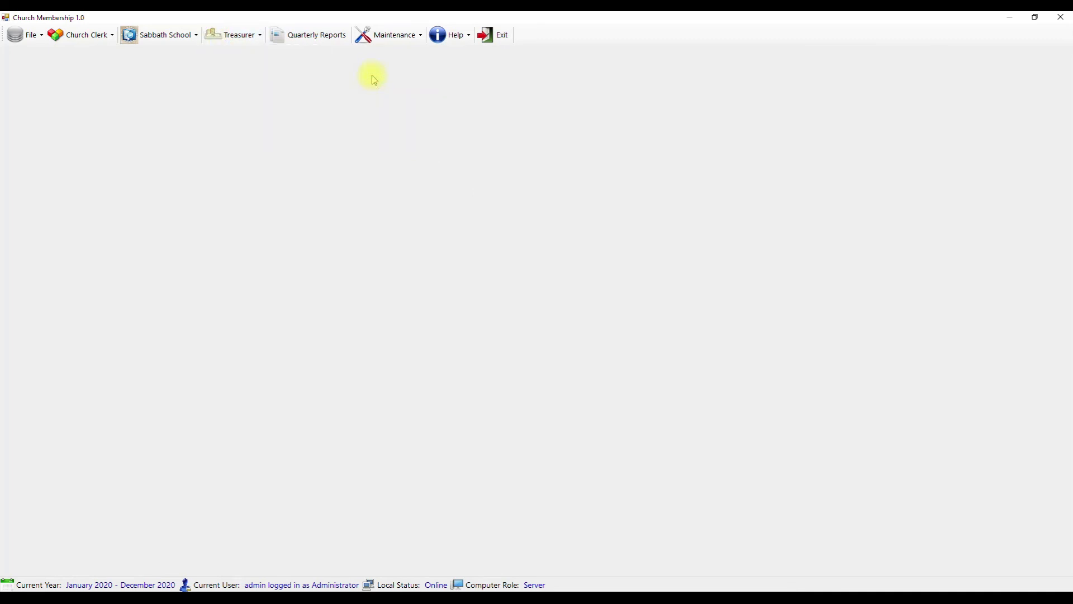
# - Review and close the Church Information, then open the User Information list
pyautogui.click(390, 34)
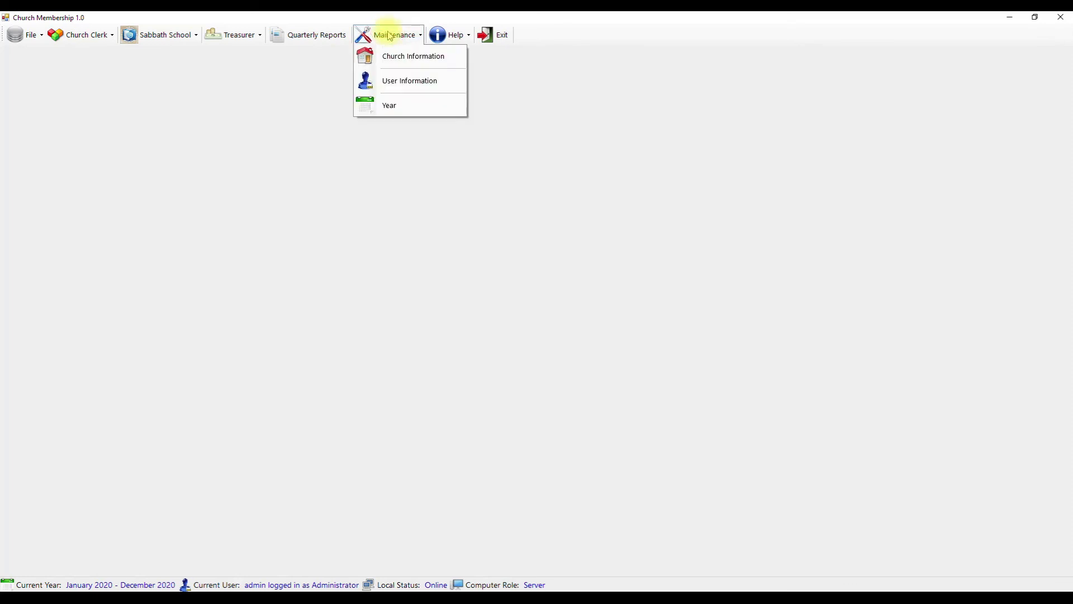
pyautogui.click(395, 55)
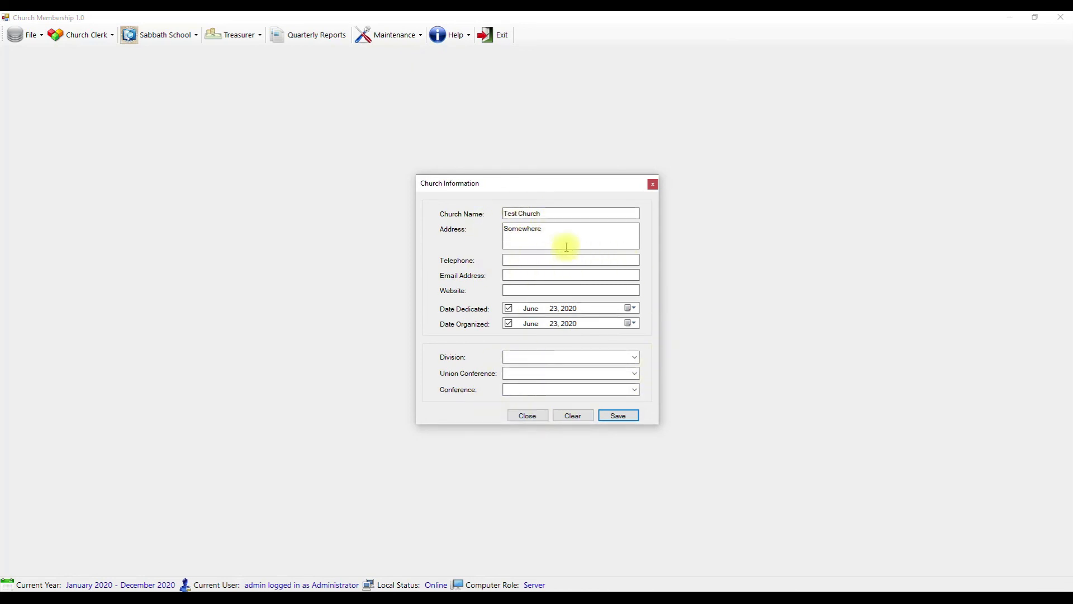
pyautogui.click(539, 417)
pyautogui.click(389, 35)
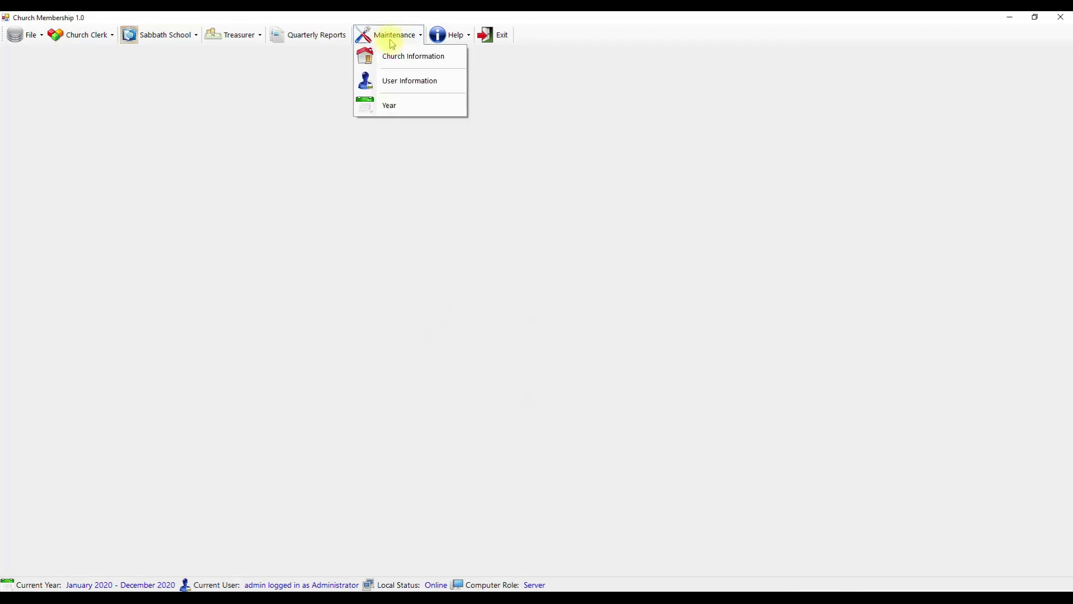
pyautogui.click(412, 79)
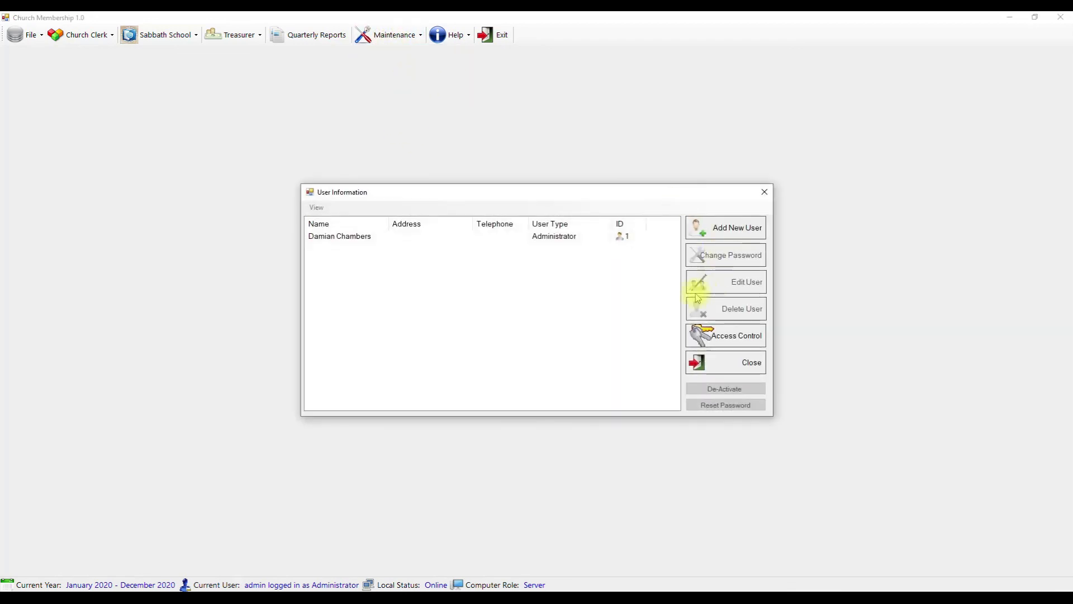
# - View the Administrator account's details without saving, then open Access Control for user types
pyautogui.click(343, 235)
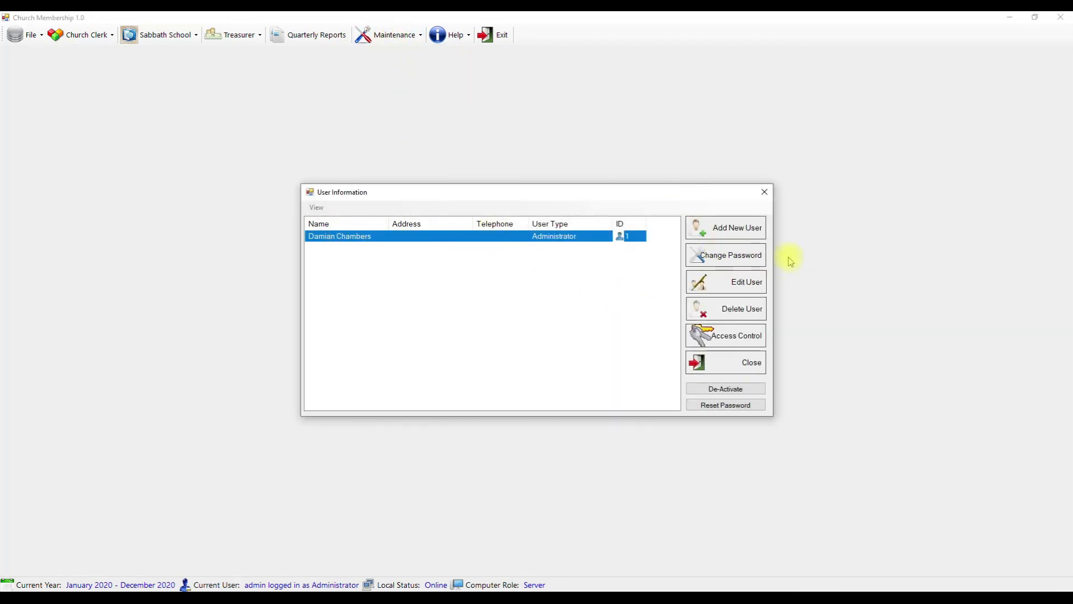
pyautogui.click(757, 289)
pyautogui.click(511, 276)
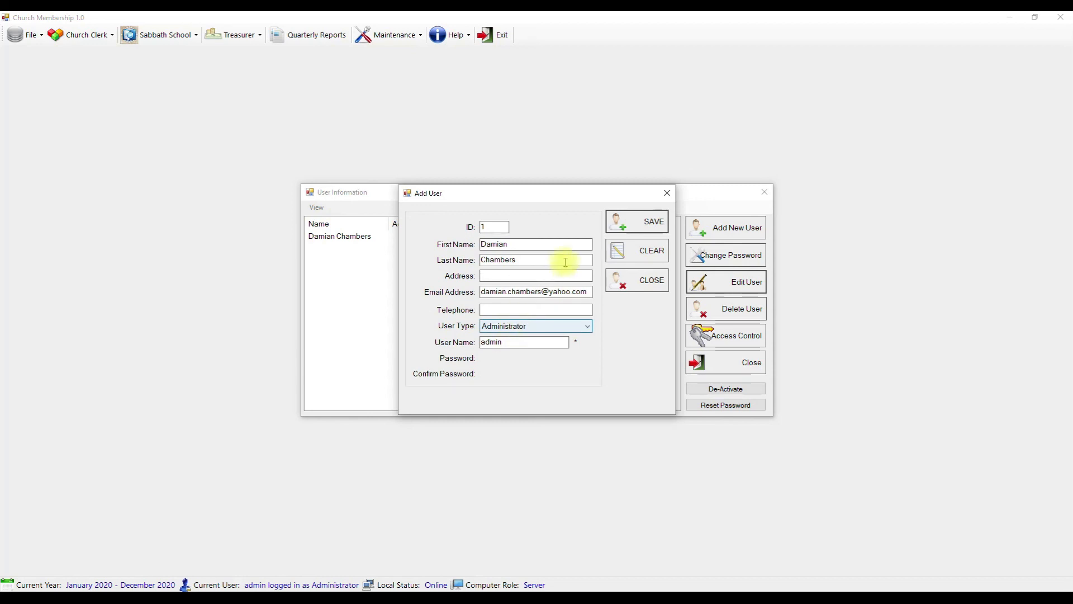
pyautogui.click(649, 280)
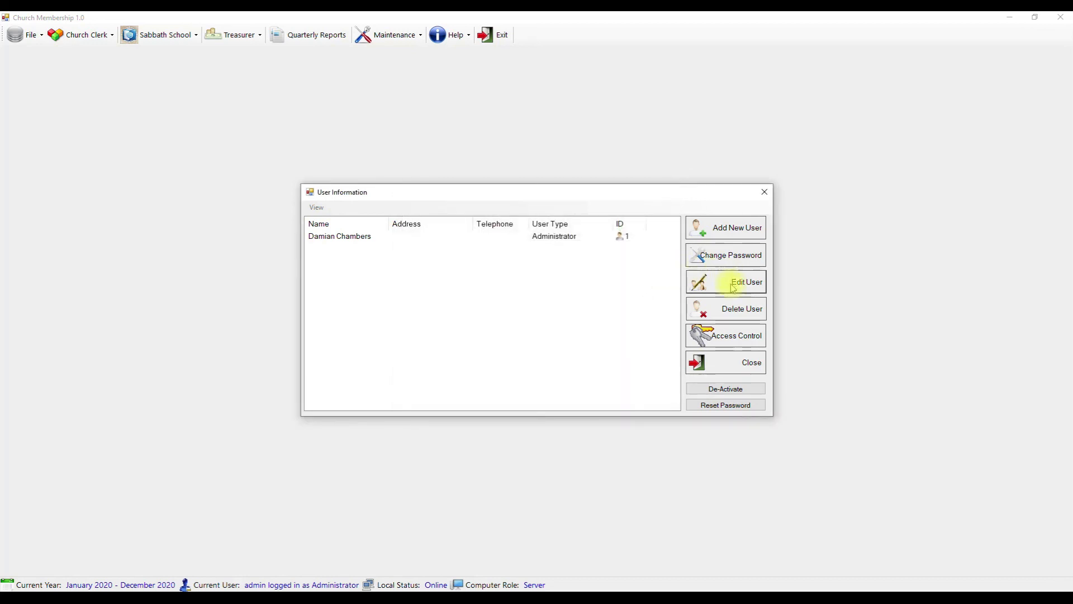
pyautogui.click(749, 343)
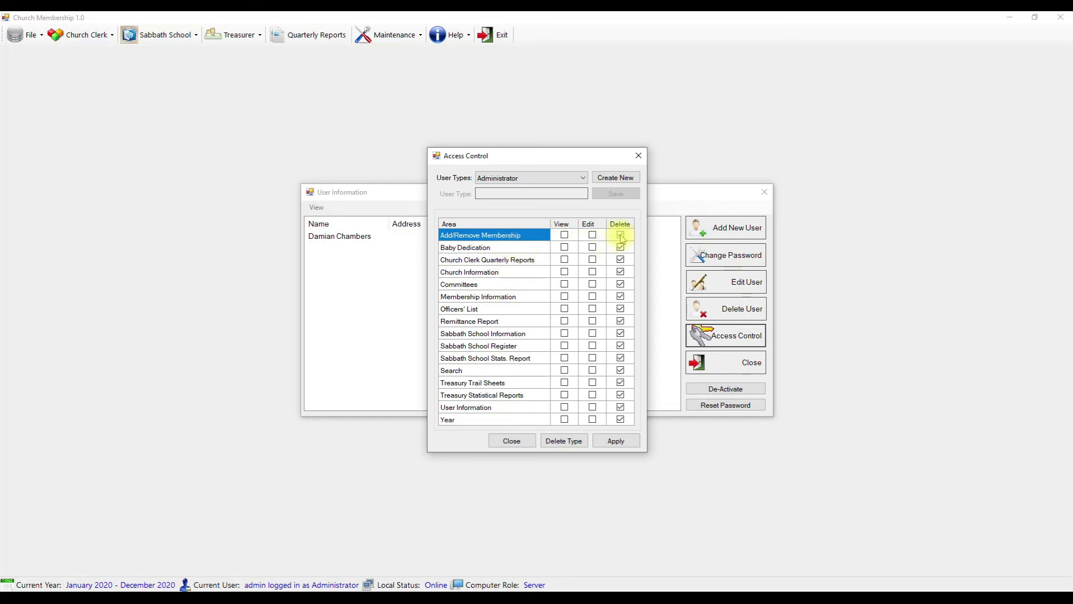
# - Review the Add/Remove Membership permissions, browse user types, and close Access Control without saving
pyautogui.click(565, 237)
pyautogui.click(619, 237)
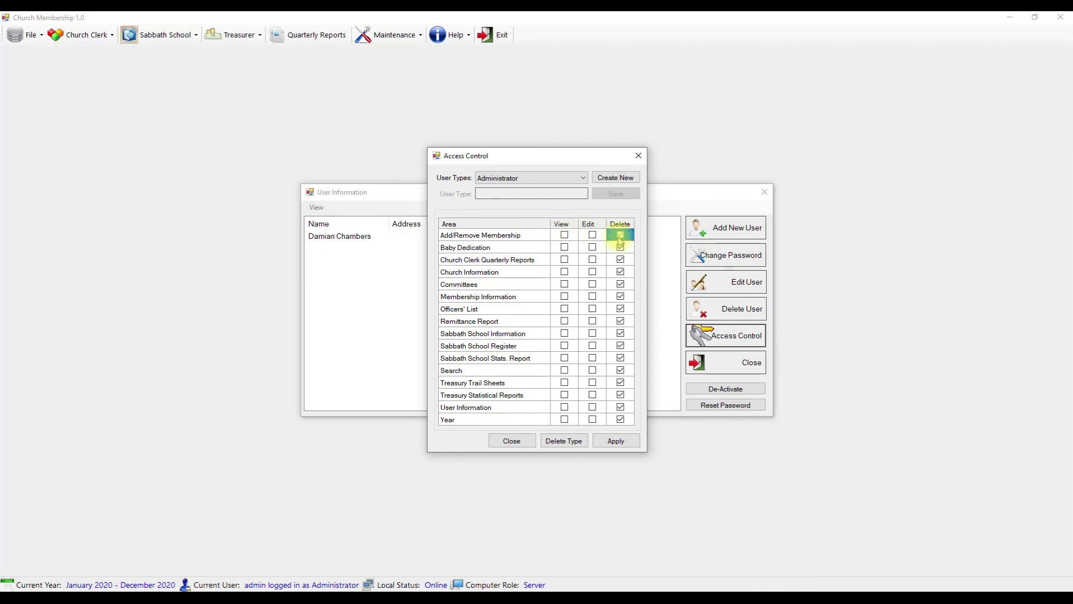
pyautogui.click(609, 179)
pyautogui.click(580, 176)
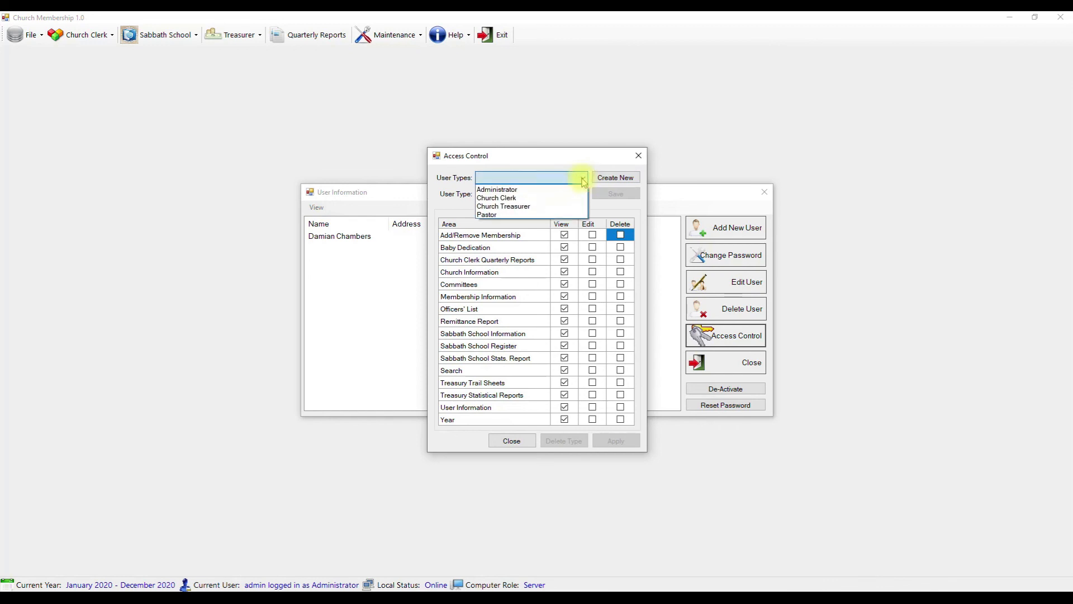
pyautogui.click(518, 176)
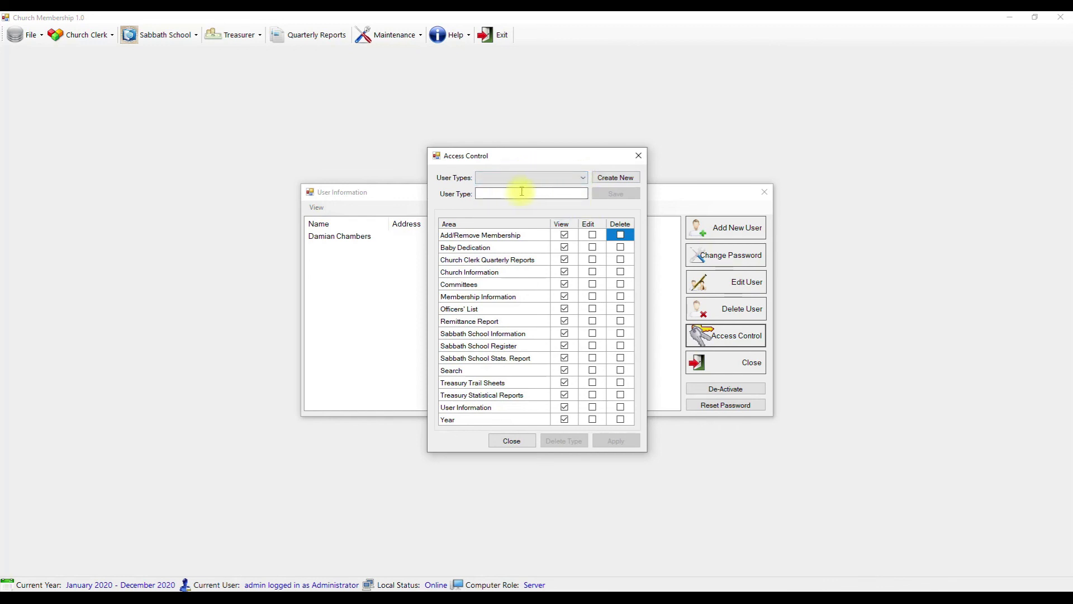
pyautogui.click(576, 177)
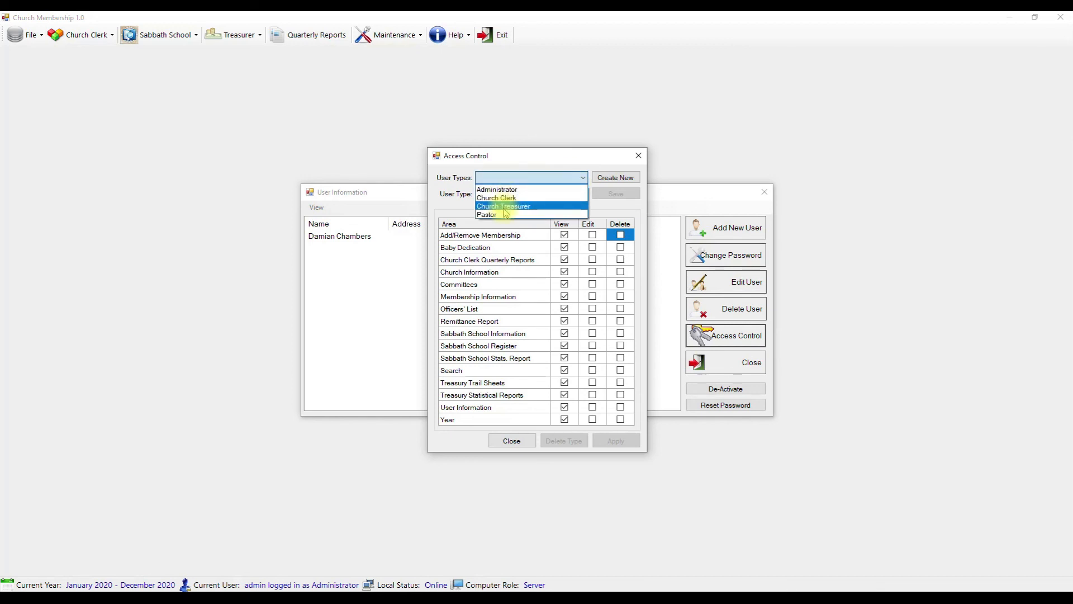
pyautogui.click(553, 179)
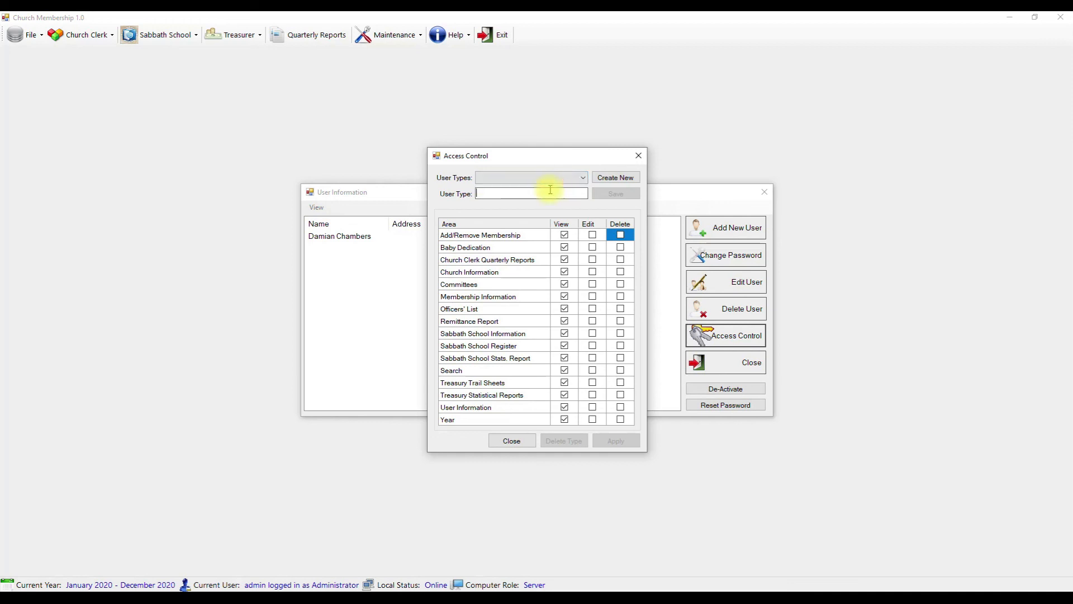
pyautogui.click(510, 440)
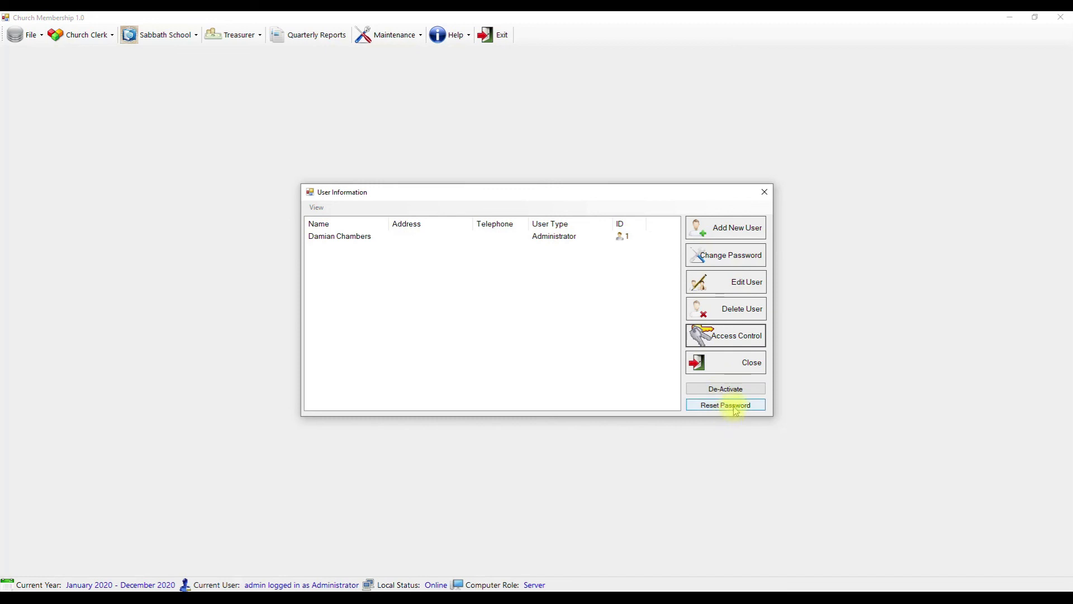
# - Close User Information, skim the Help documentation PDF, close it, and check the File menu
pyautogui.click(743, 363)
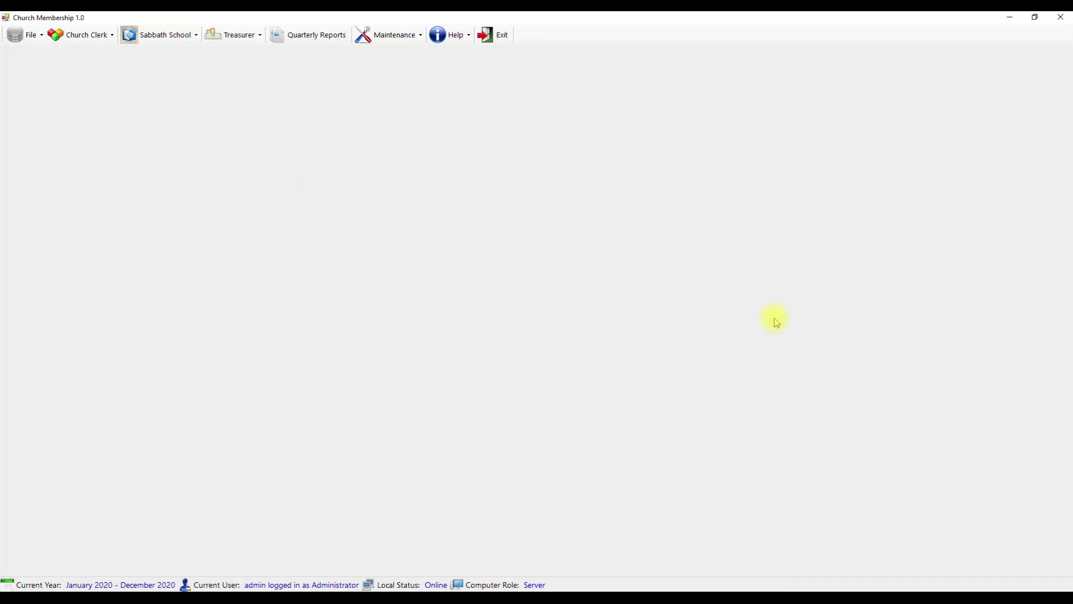
pyautogui.click(455, 34)
pyautogui.click(464, 56)
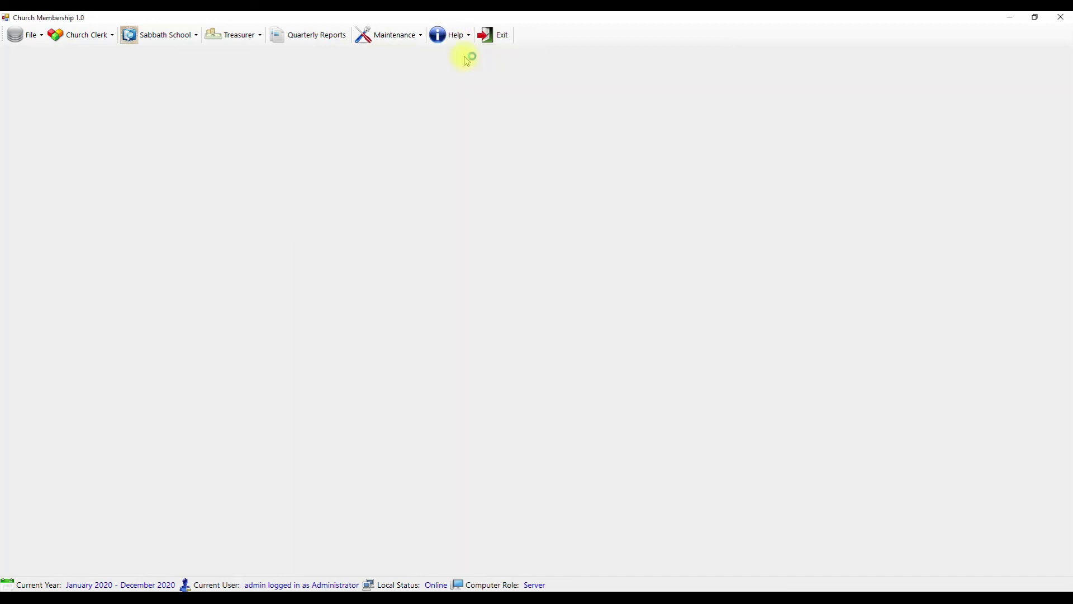
pyautogui.scroll(-3, 707, 267)
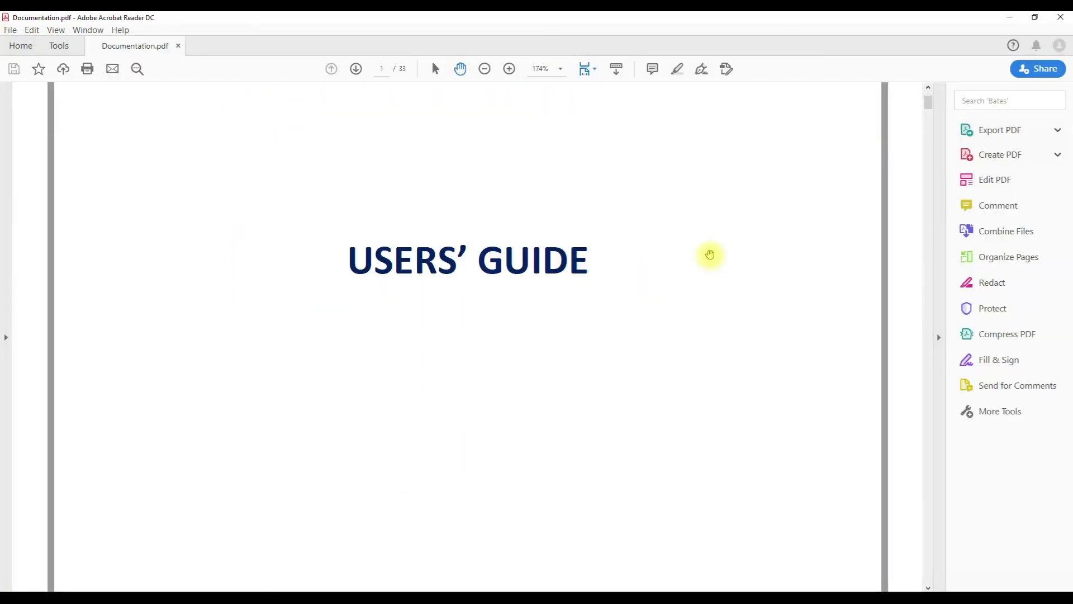
pyautogui.click(1061, 17)
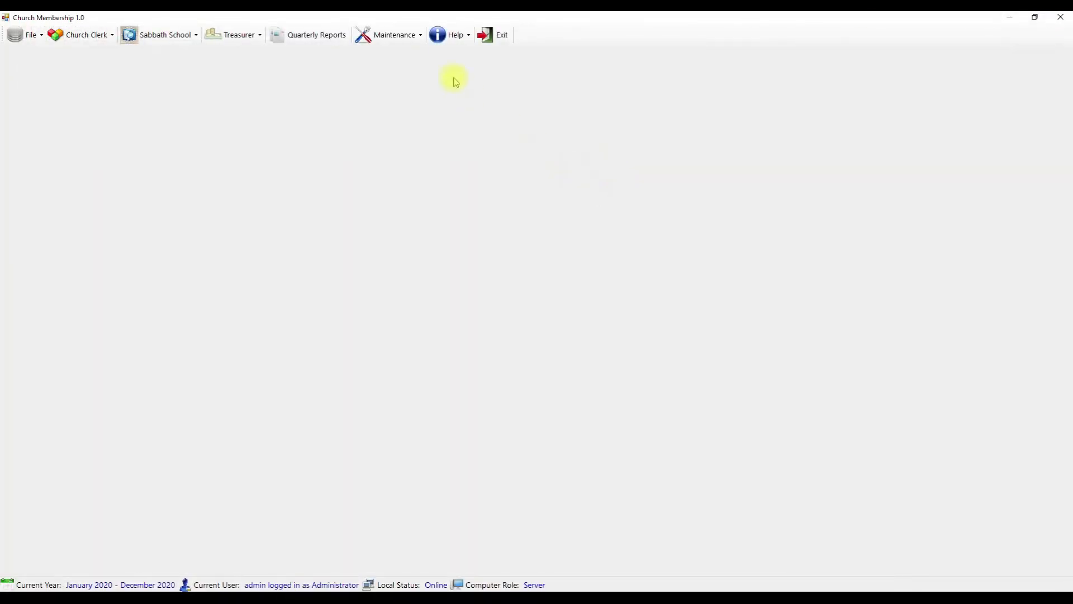
pyautogui.click(40, 34)
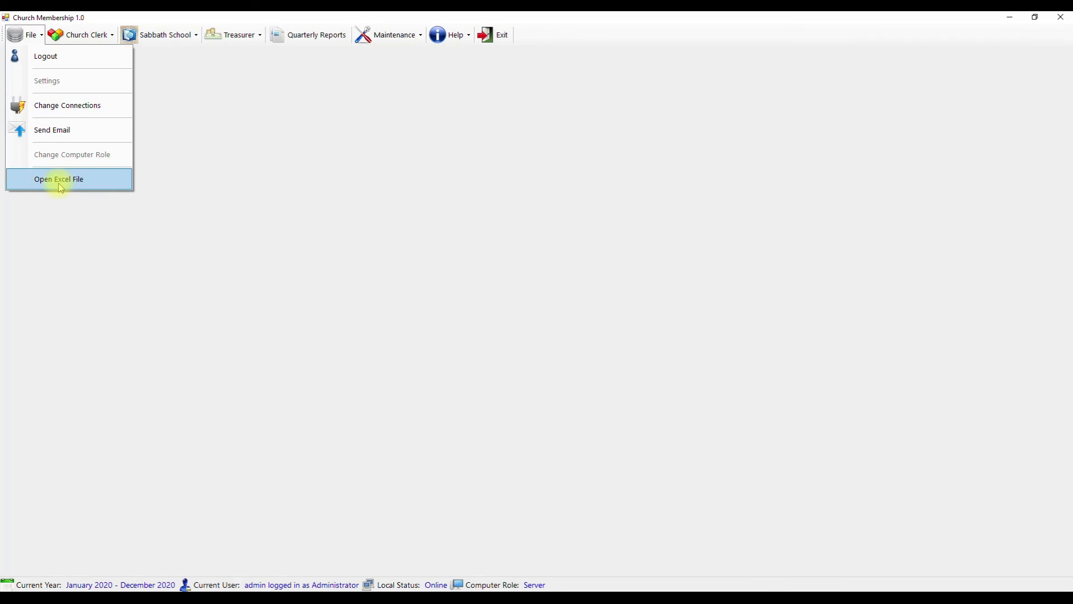
pyautogui.click(277, 136)
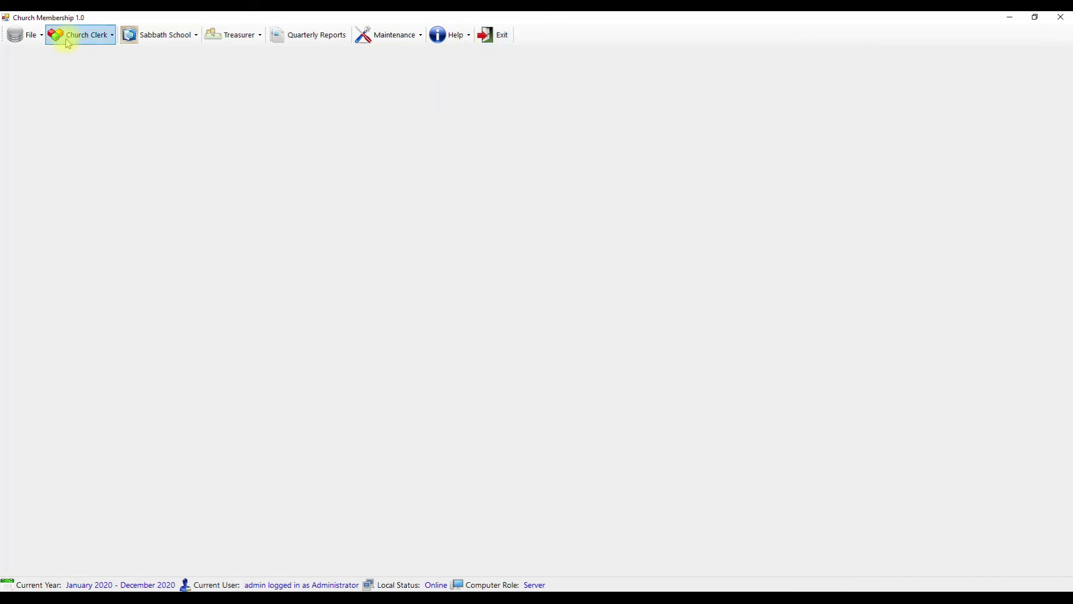
pyautogui.click(26, 35)
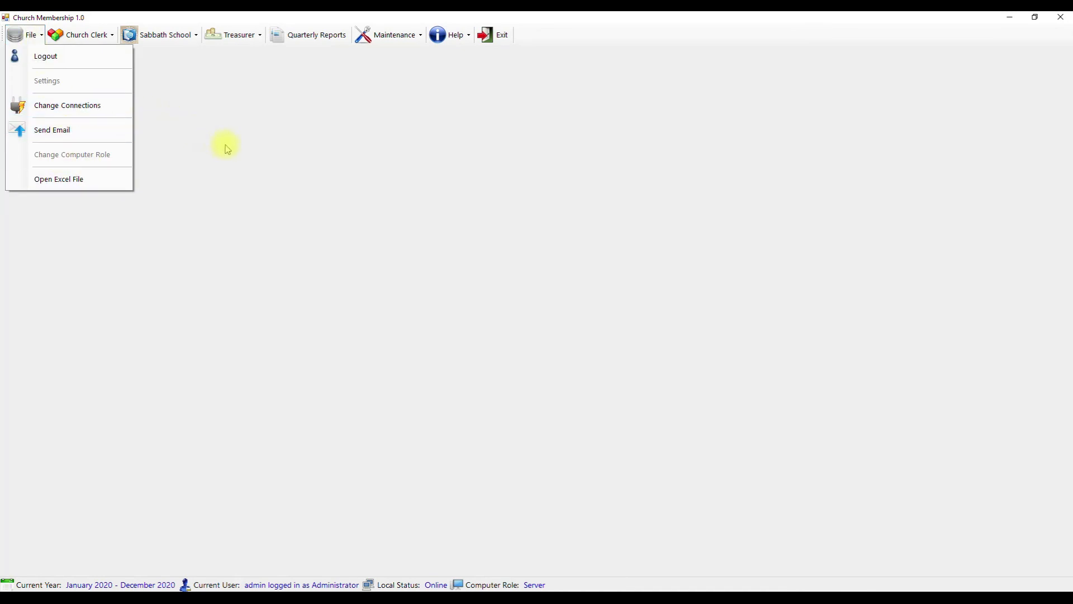
pyautogui.click(56, 110)
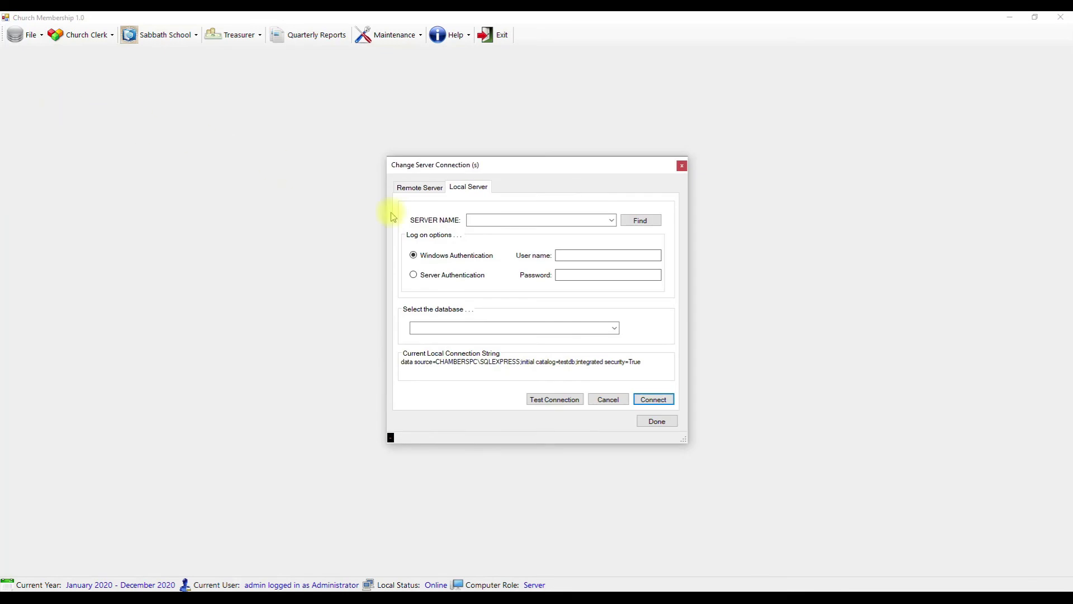
pyautogui.click(435, 191)
pyautogui.click(468, 187)
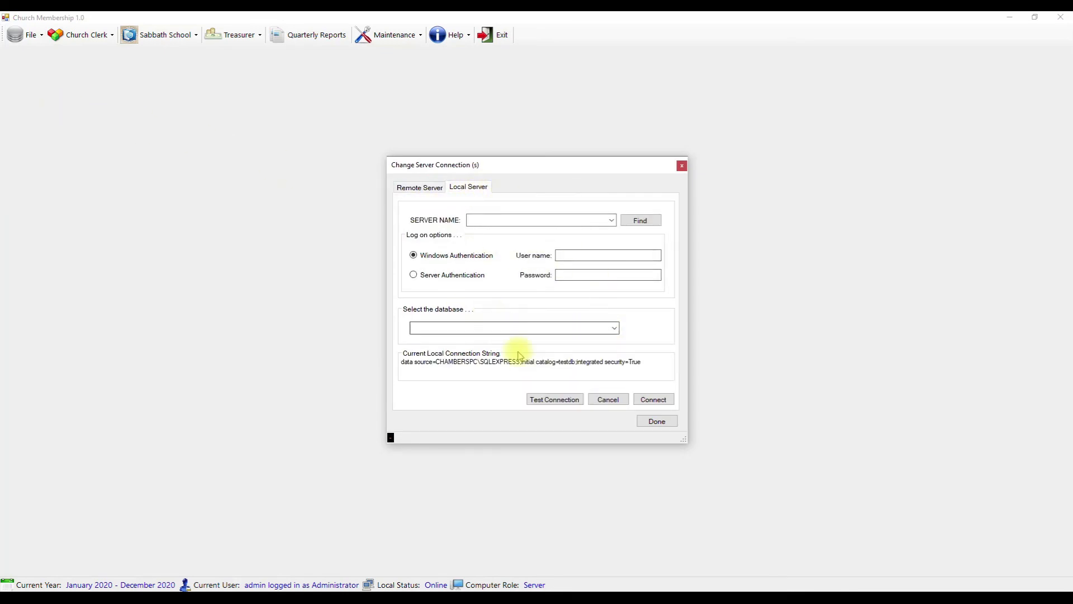
pyautogui.click(682, 167)
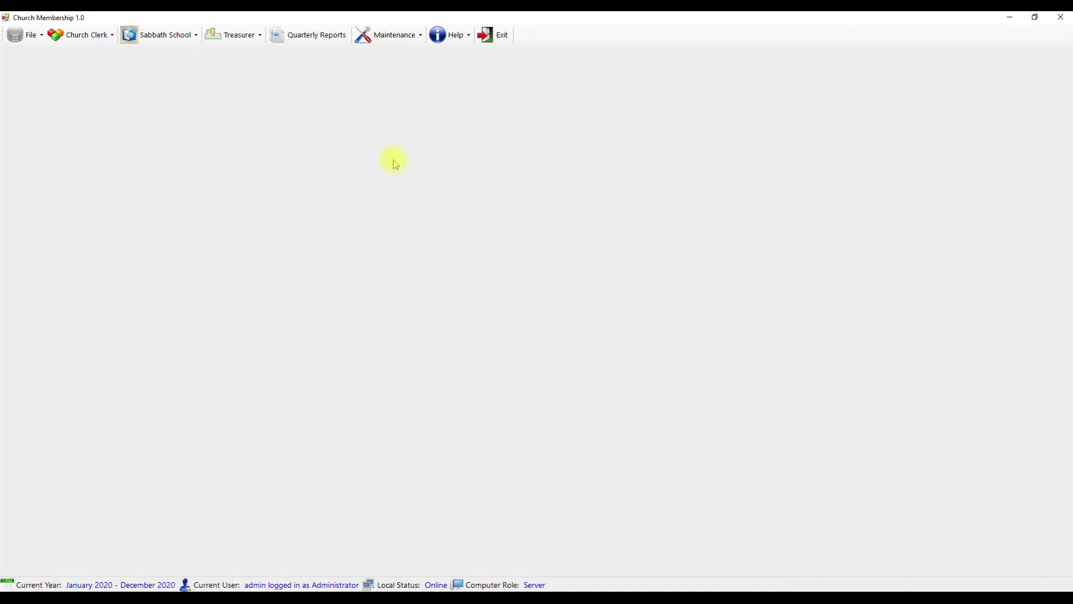